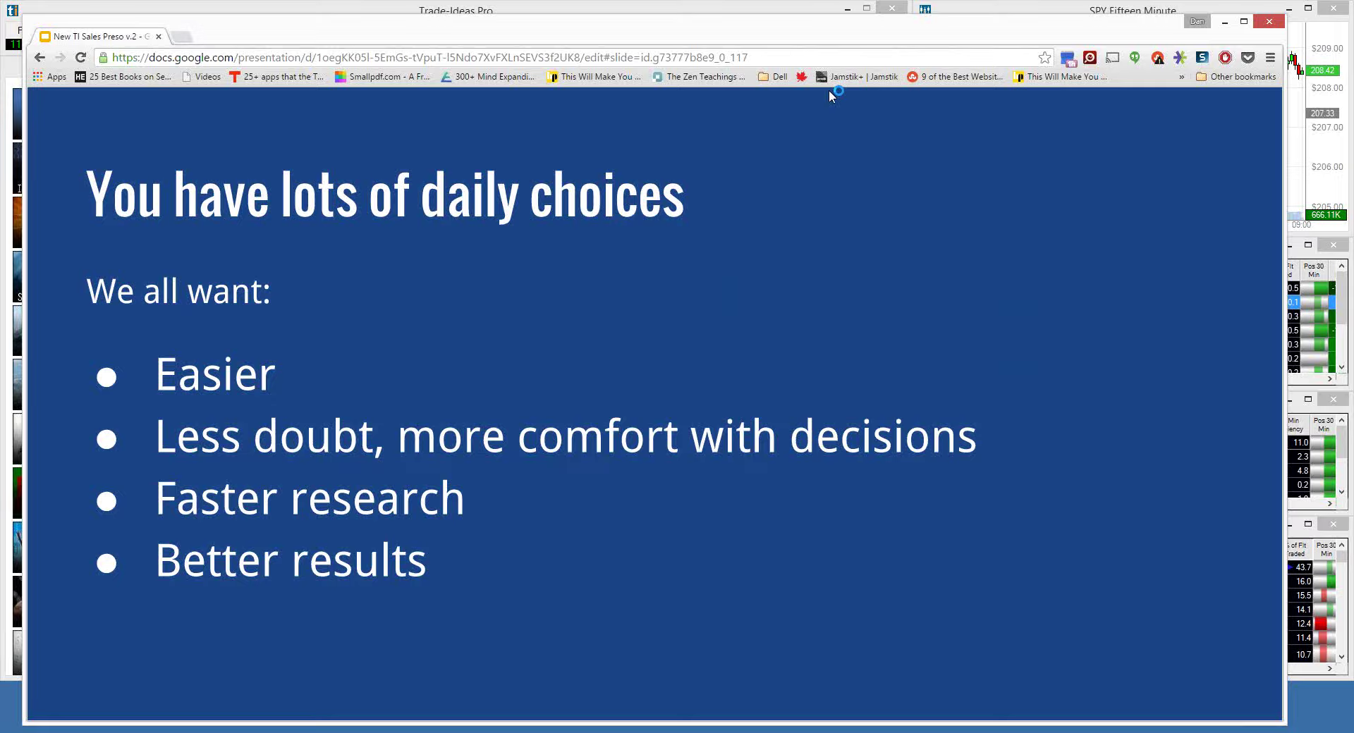
# Close the Trend Change, Small Cap and Float On lists and stretch the SPY Fifteen Minute chart to full height.
pyautogui.click(1224, 22)
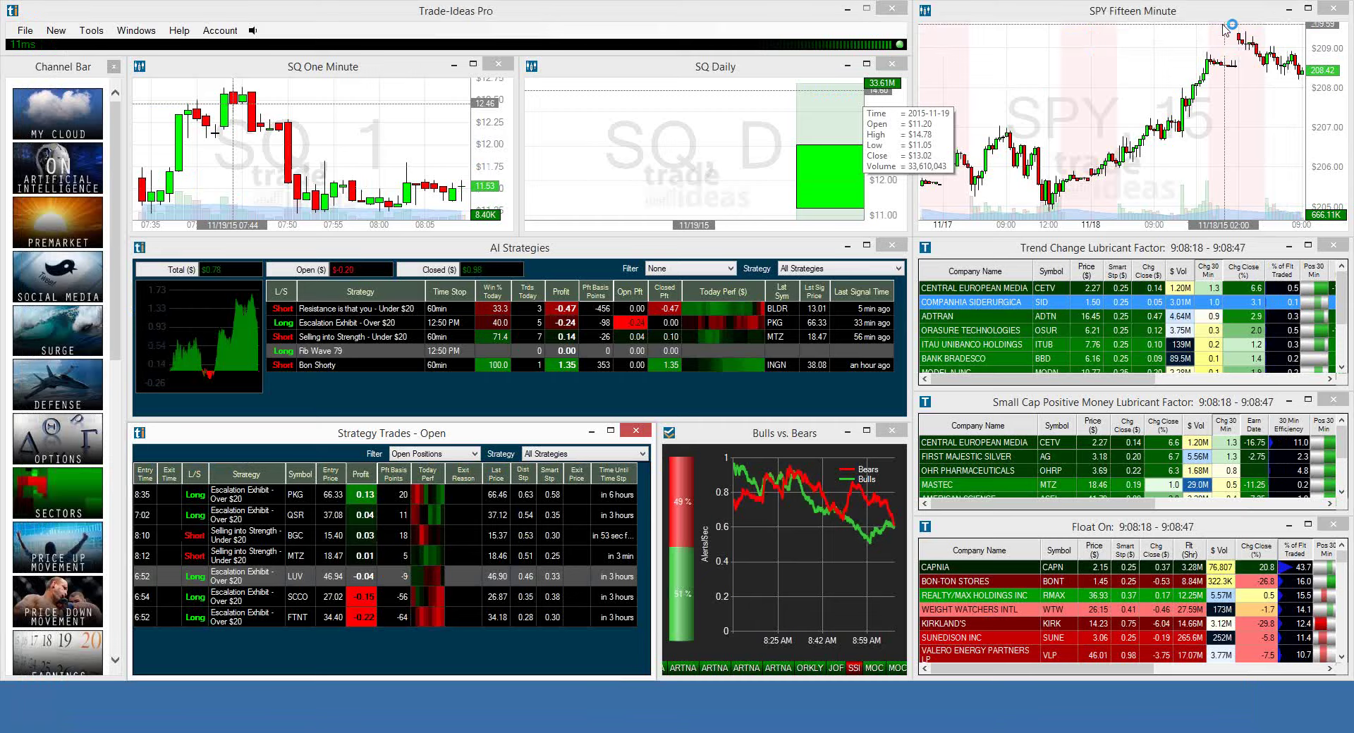
pyautogui.click(797, 252)
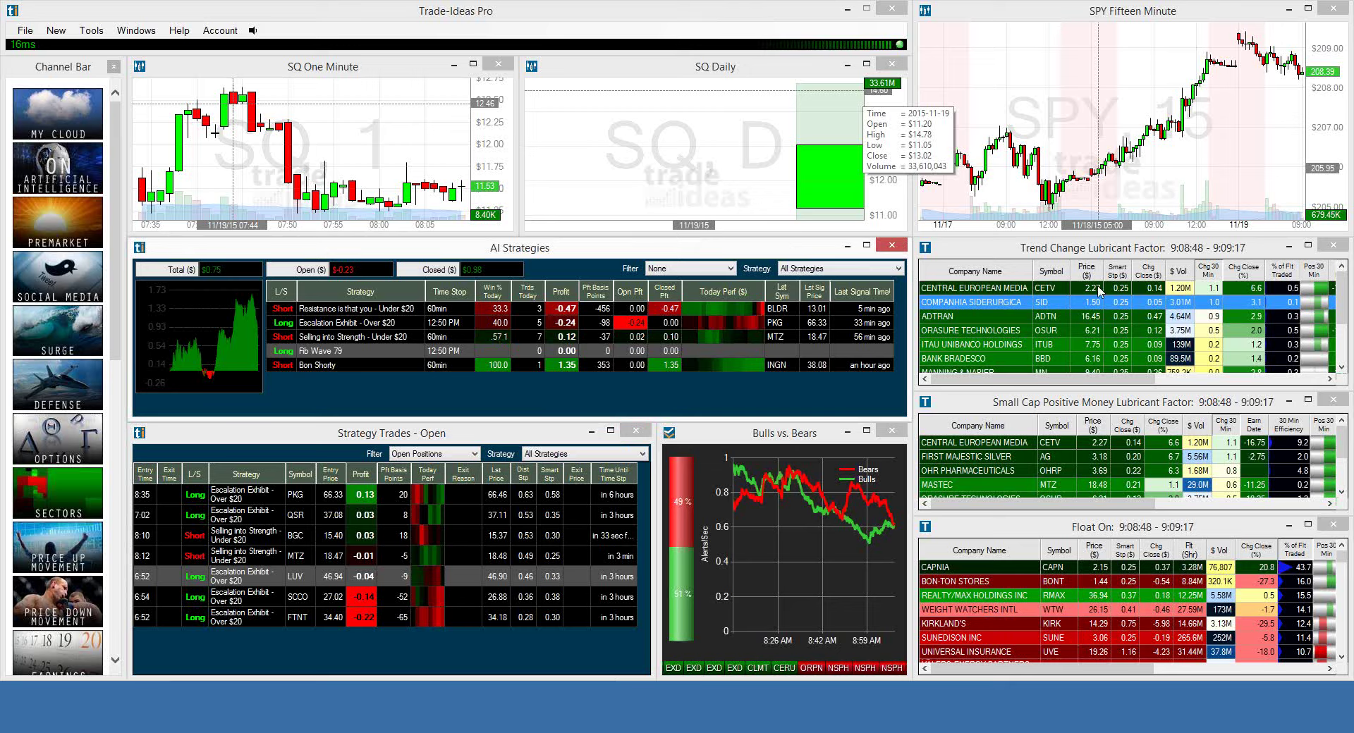
pyautogui.click(799, 36)
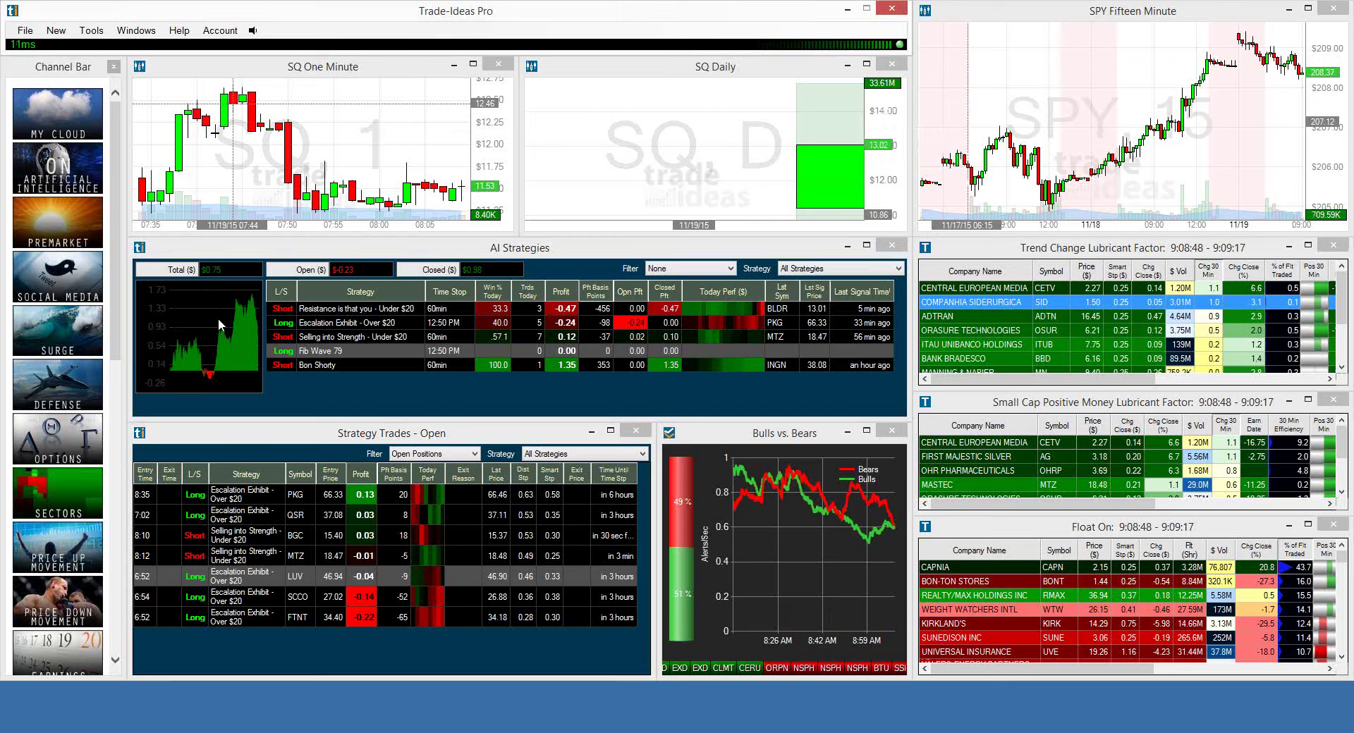
pyautogui.click(335, 655)
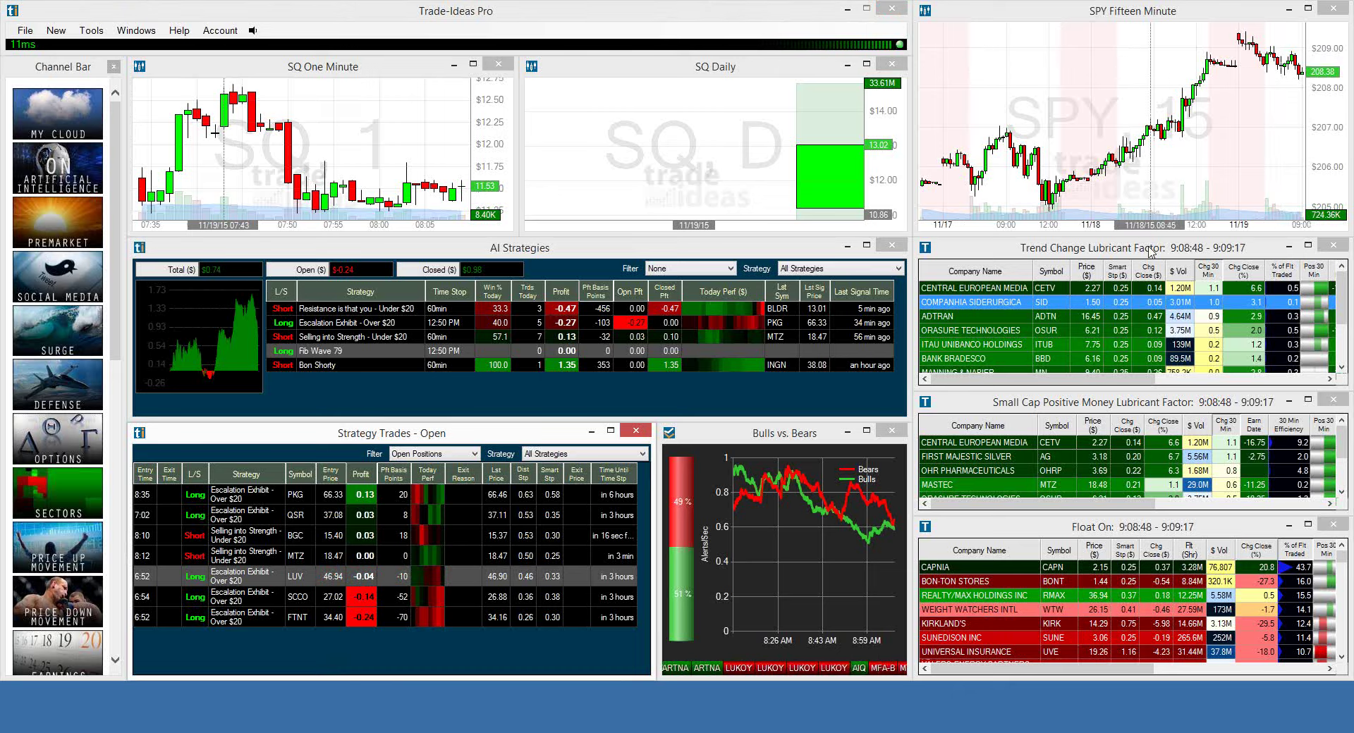
pyautogui.hotkey('alt', 'F4')
pyautogui.hotkey('alt', 'F4')
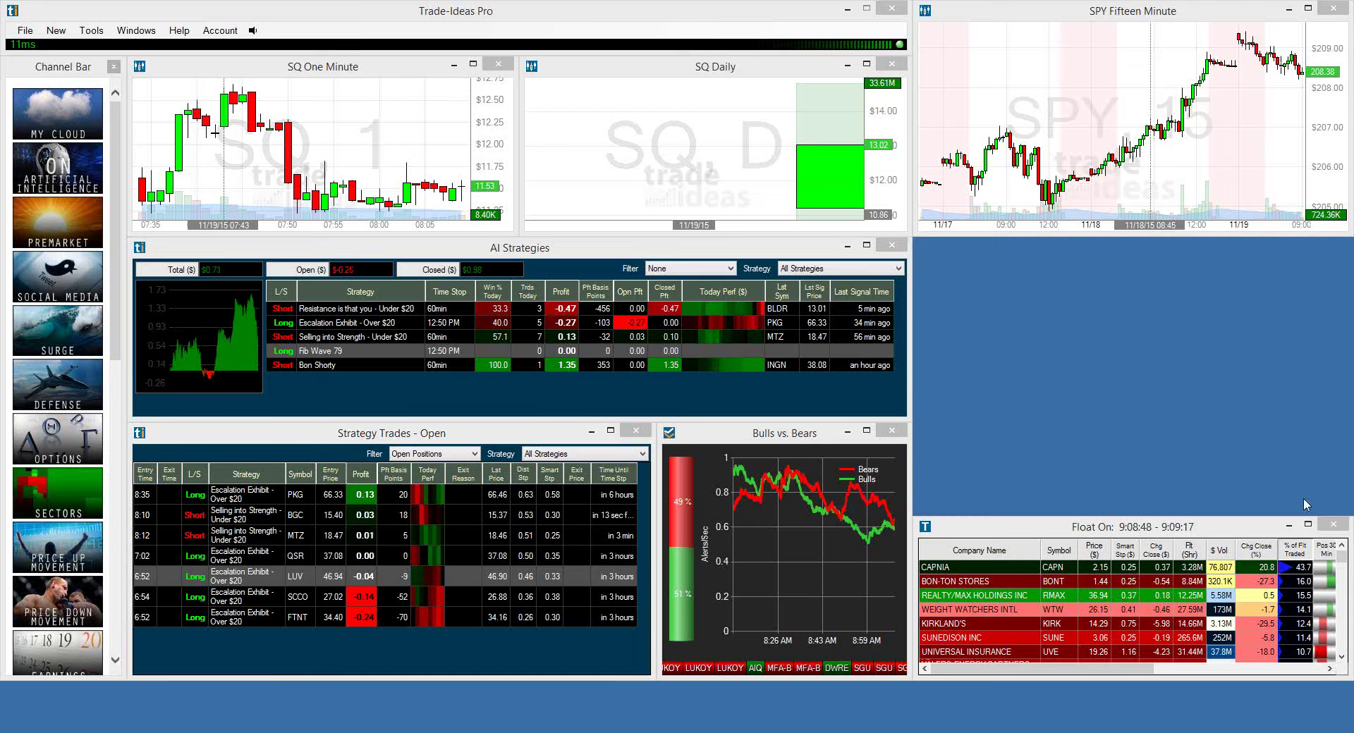
pyautogui.hotkey('alt', 'F4')
pyautogui.moveTo(1170, 236); pyautogui.dragTo(1170, 679)
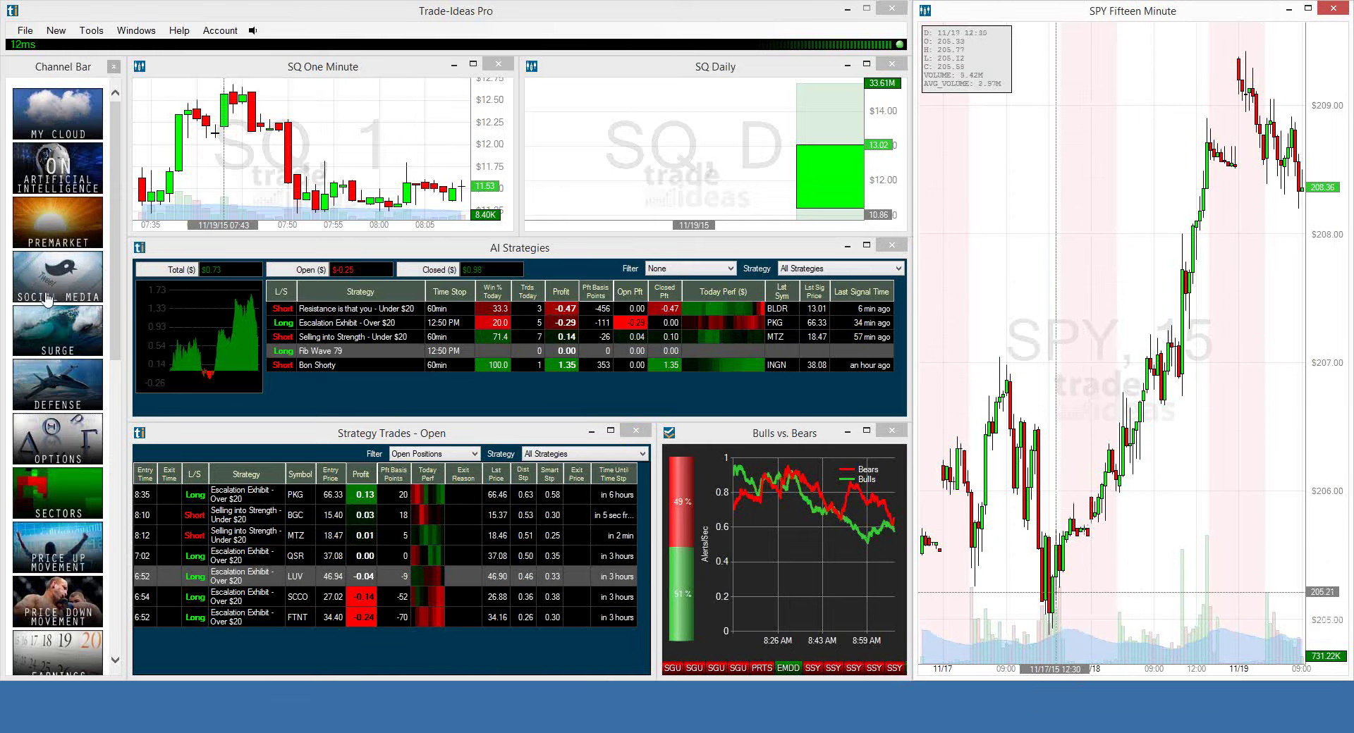
# Load the Social Media channel and chart IBM, RXII, ERII and then GE.
pyautogui.click(47, 297)
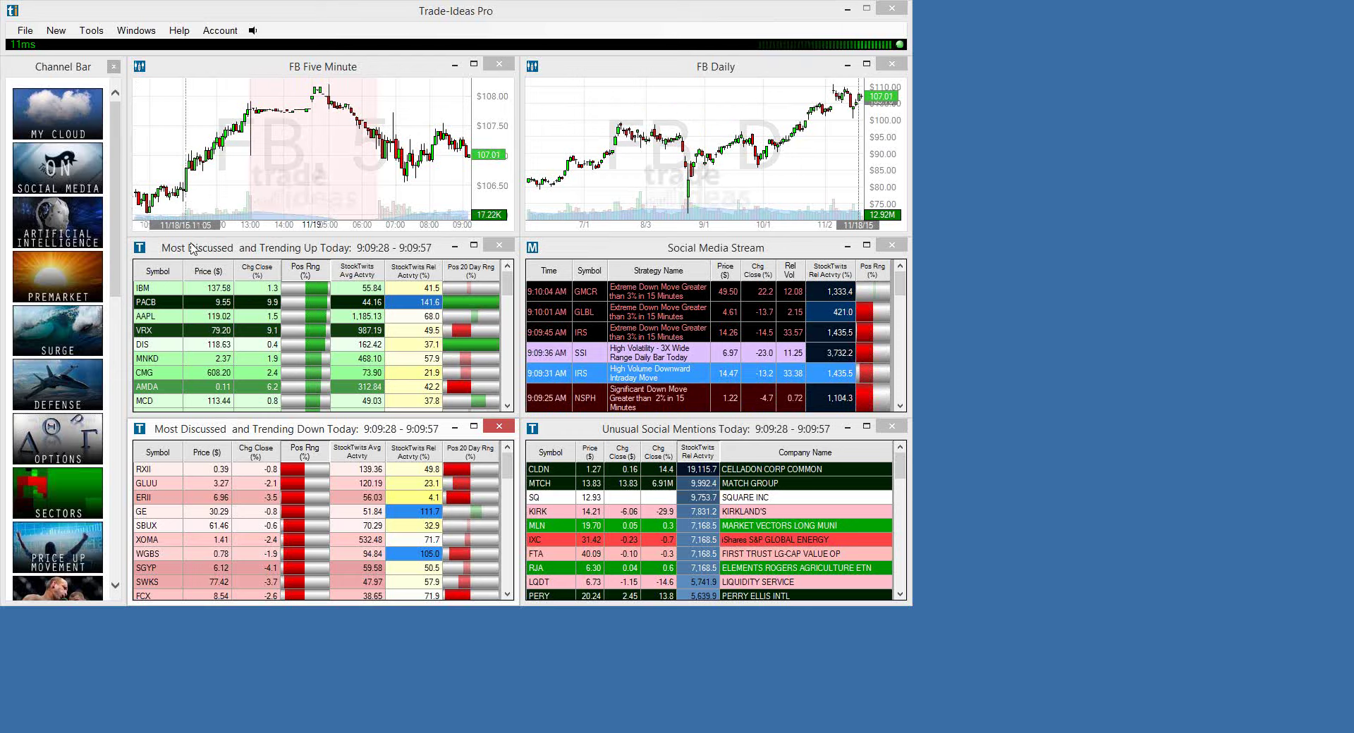
pyautogui.click(141, 287)
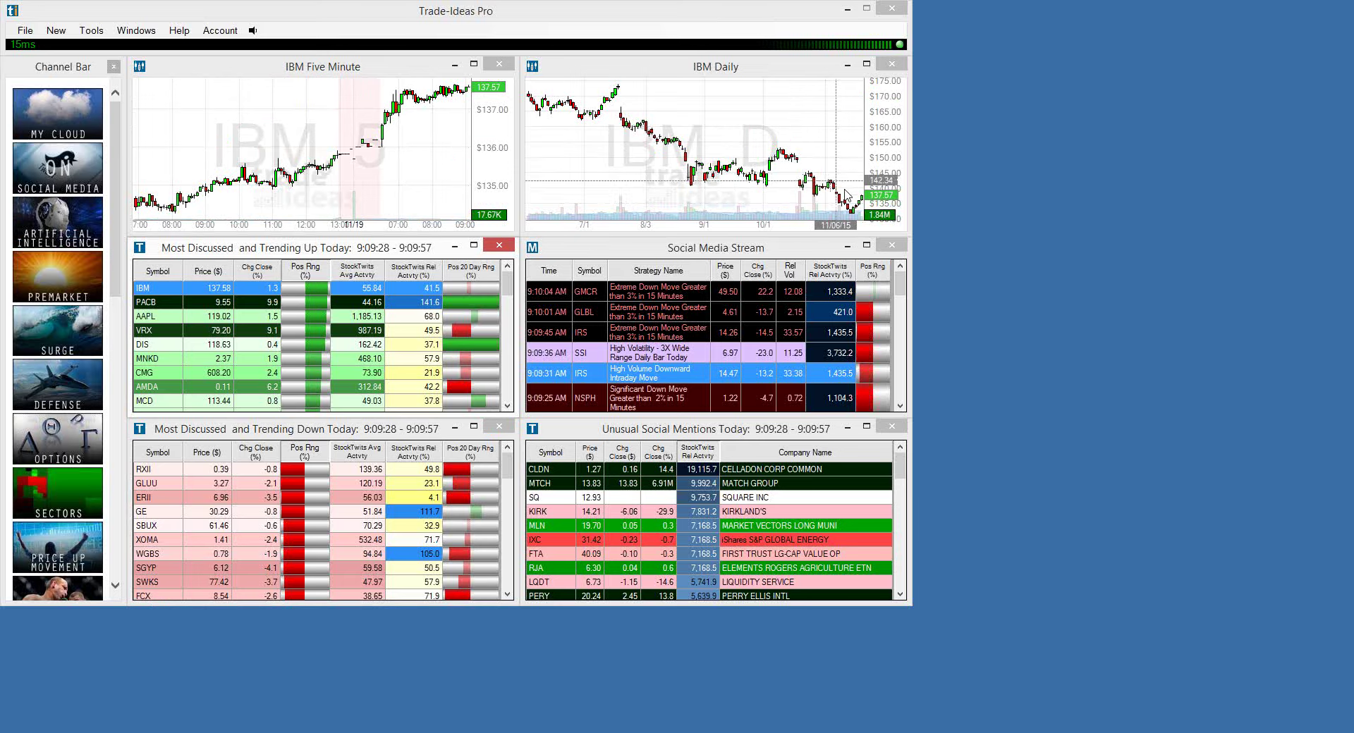
pyautogui.click(146, 471)
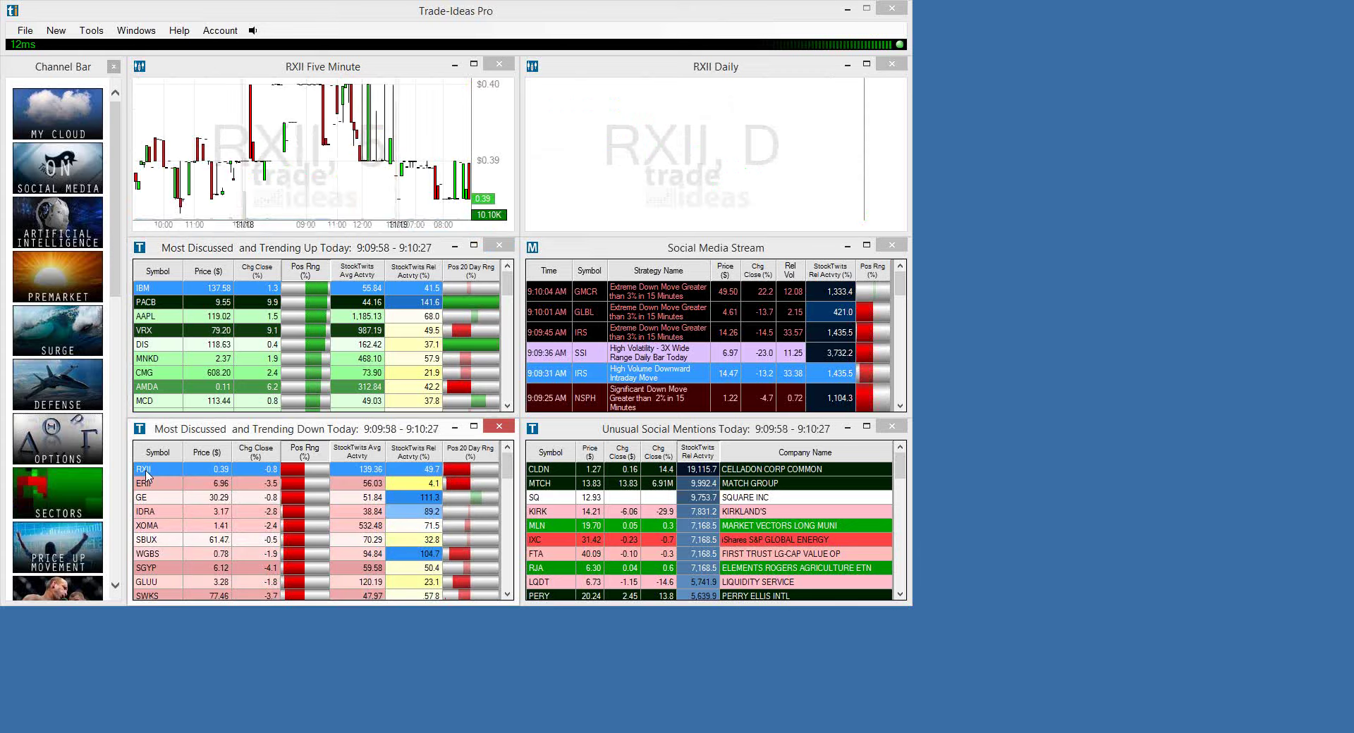
pyautogui.click(145, 482)
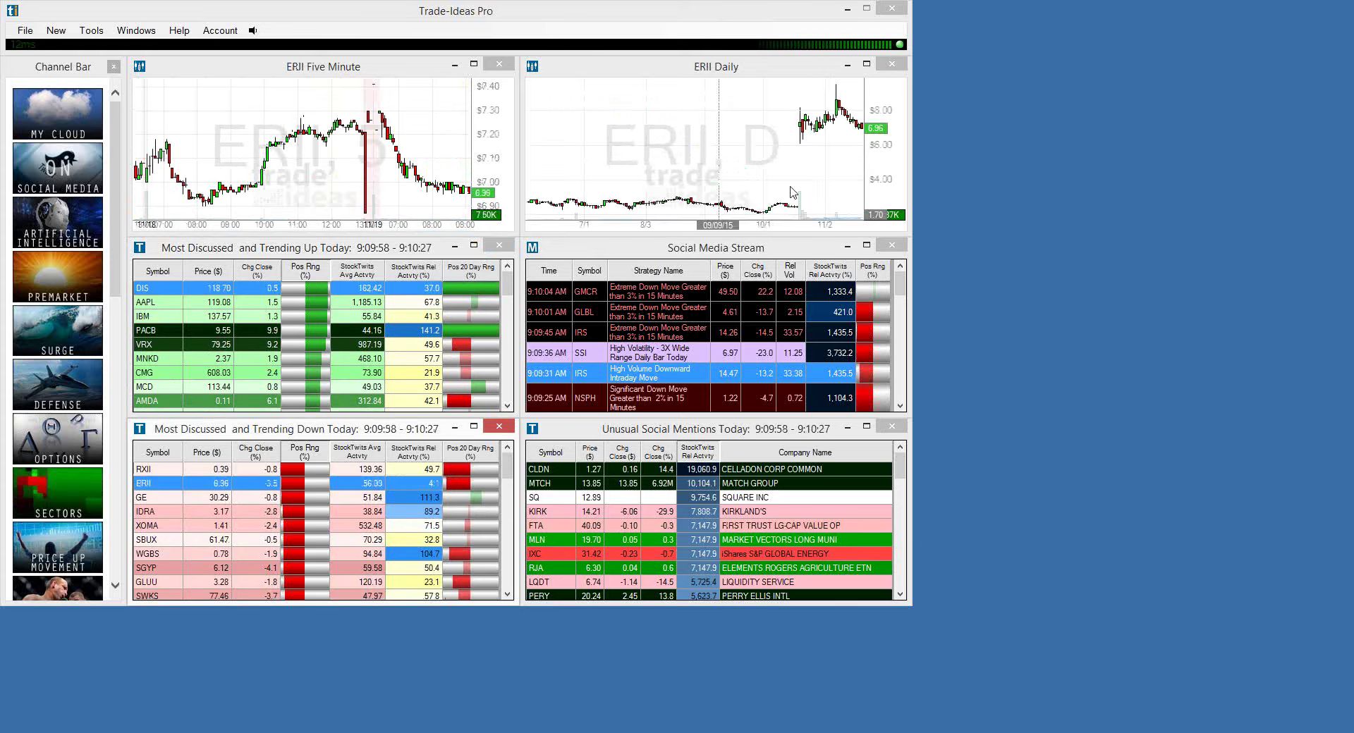
pyautogui.click(143, 497)
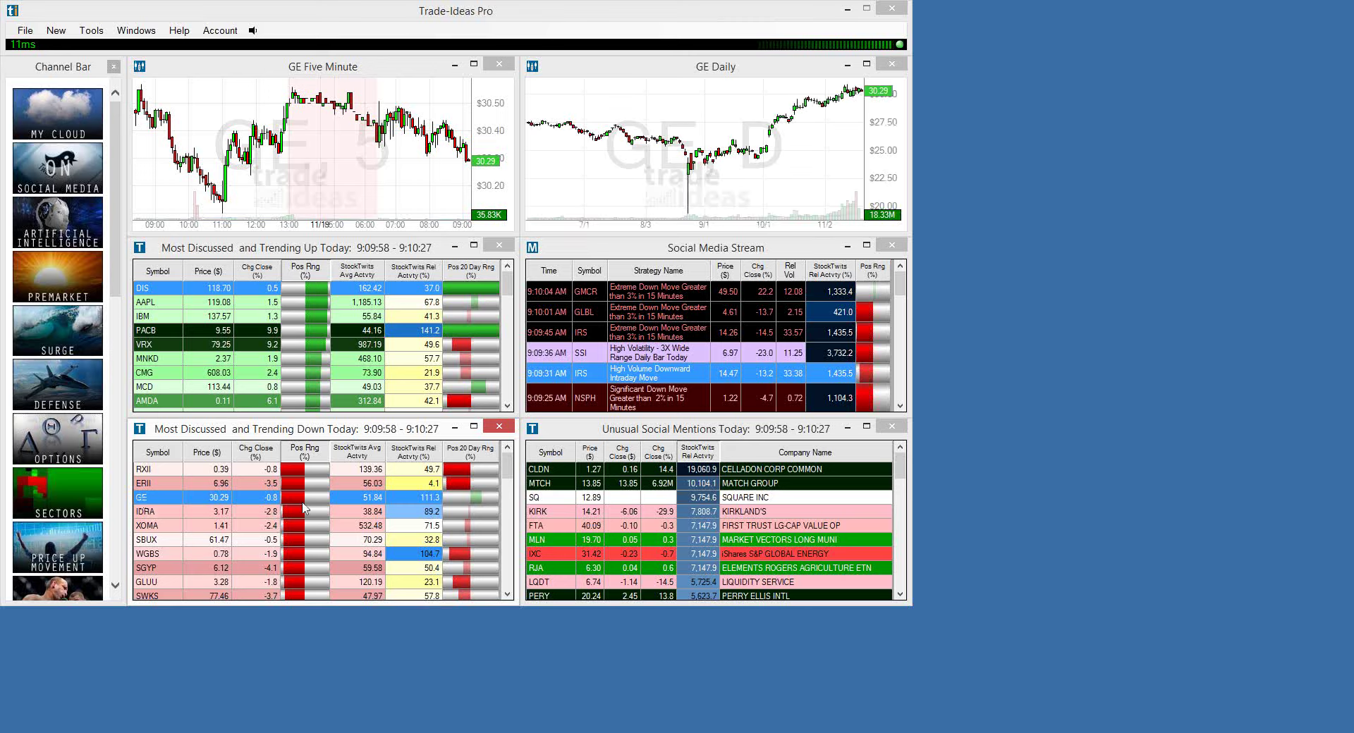
# Switch to the Surge channel layout.
pyautogui.moveTo(445, 497)
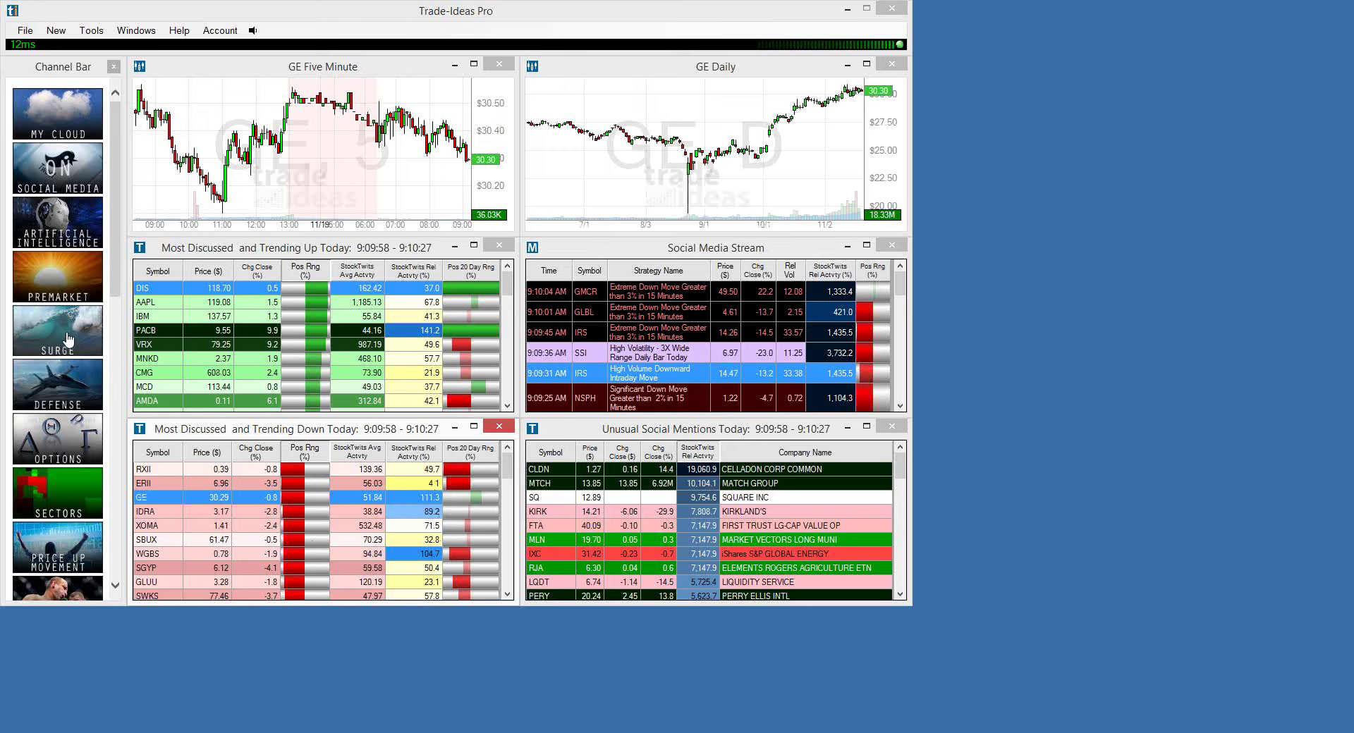
pyautogui.click(69, 340)
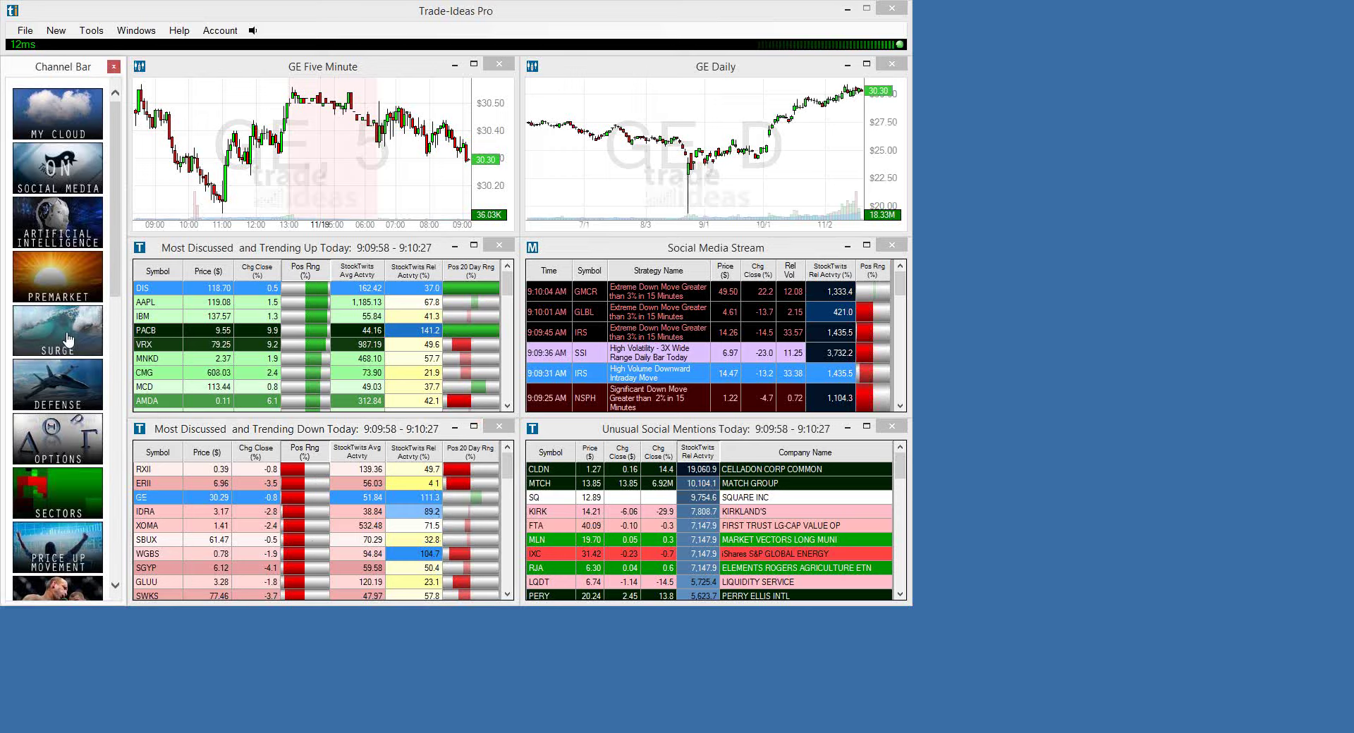
pyautogui.click(68, 341)
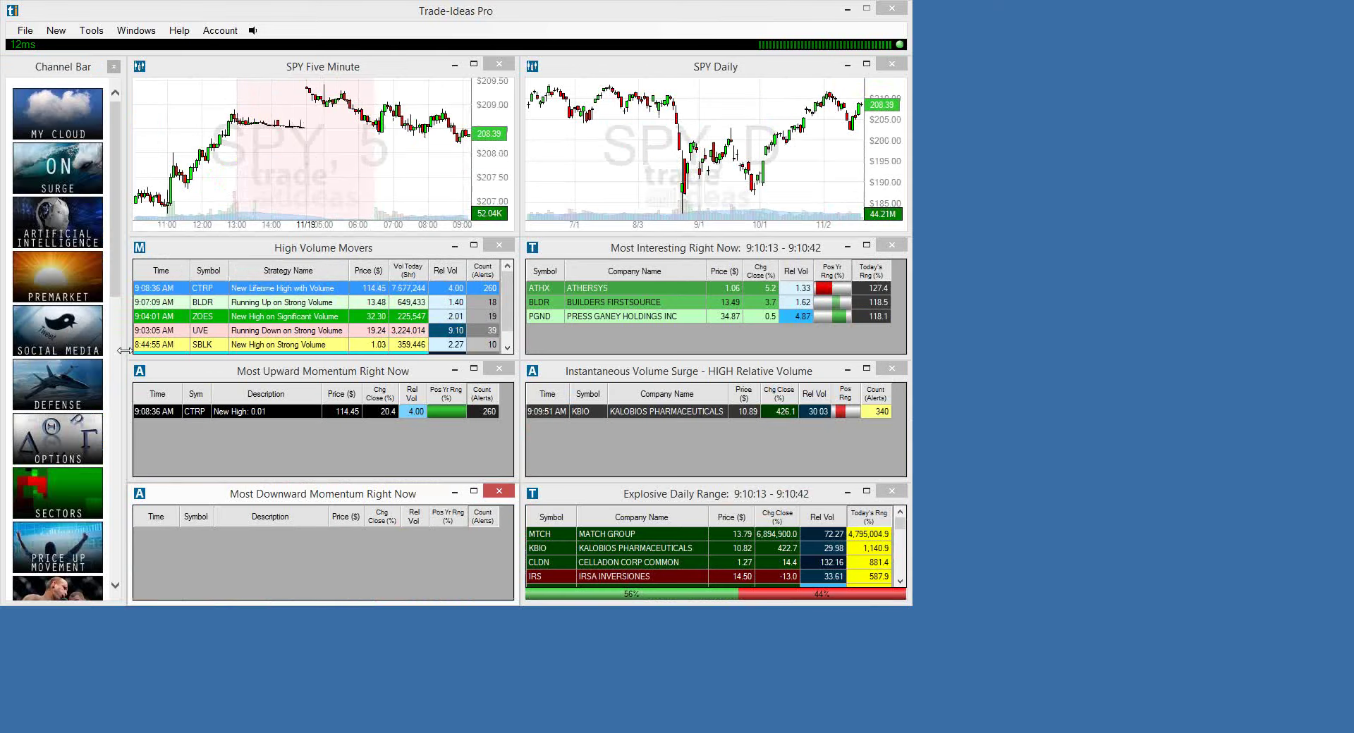
# Chart MTCH, KBIO, MTCH again and finally IRS from the Explosive Daily Range list.
pyautogui.click(544, 534)
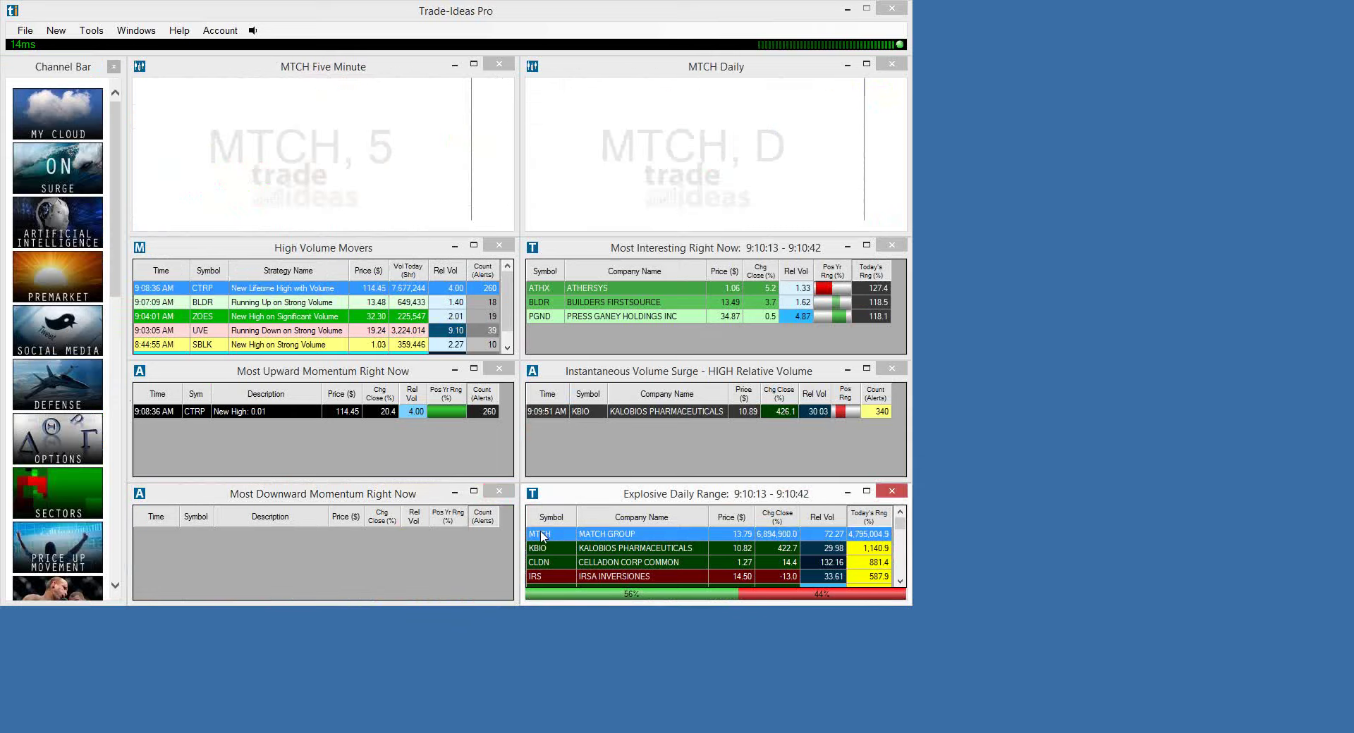
pyautogui.click(549, 550)
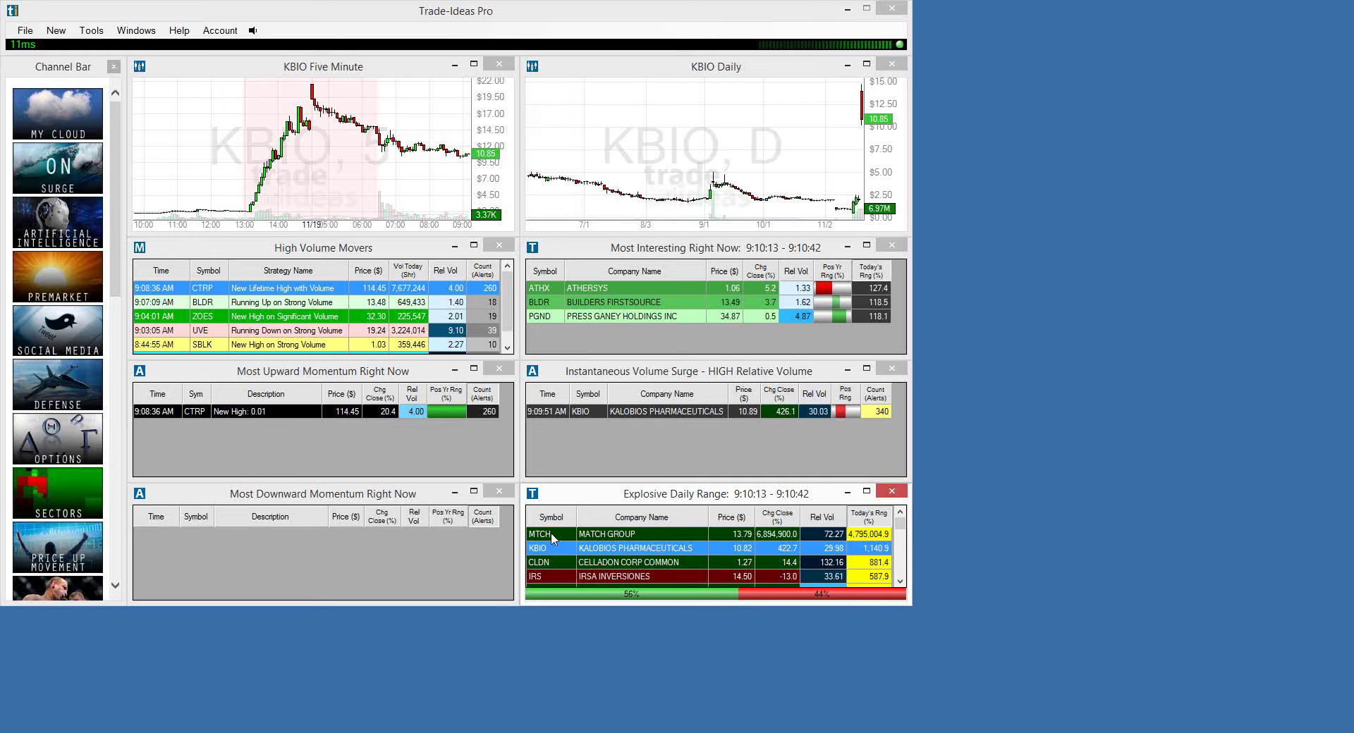
pyautogui.click(552, 536)
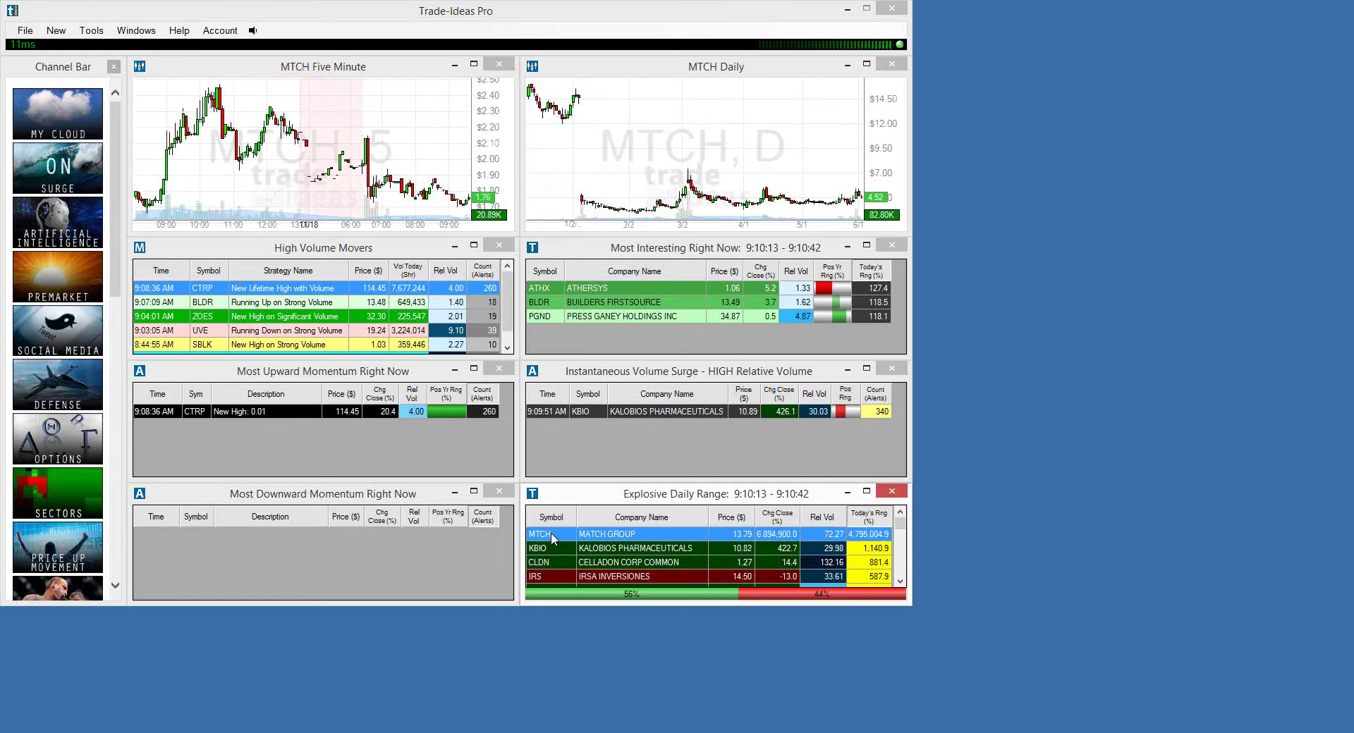
pyautogui.click(549, 578)
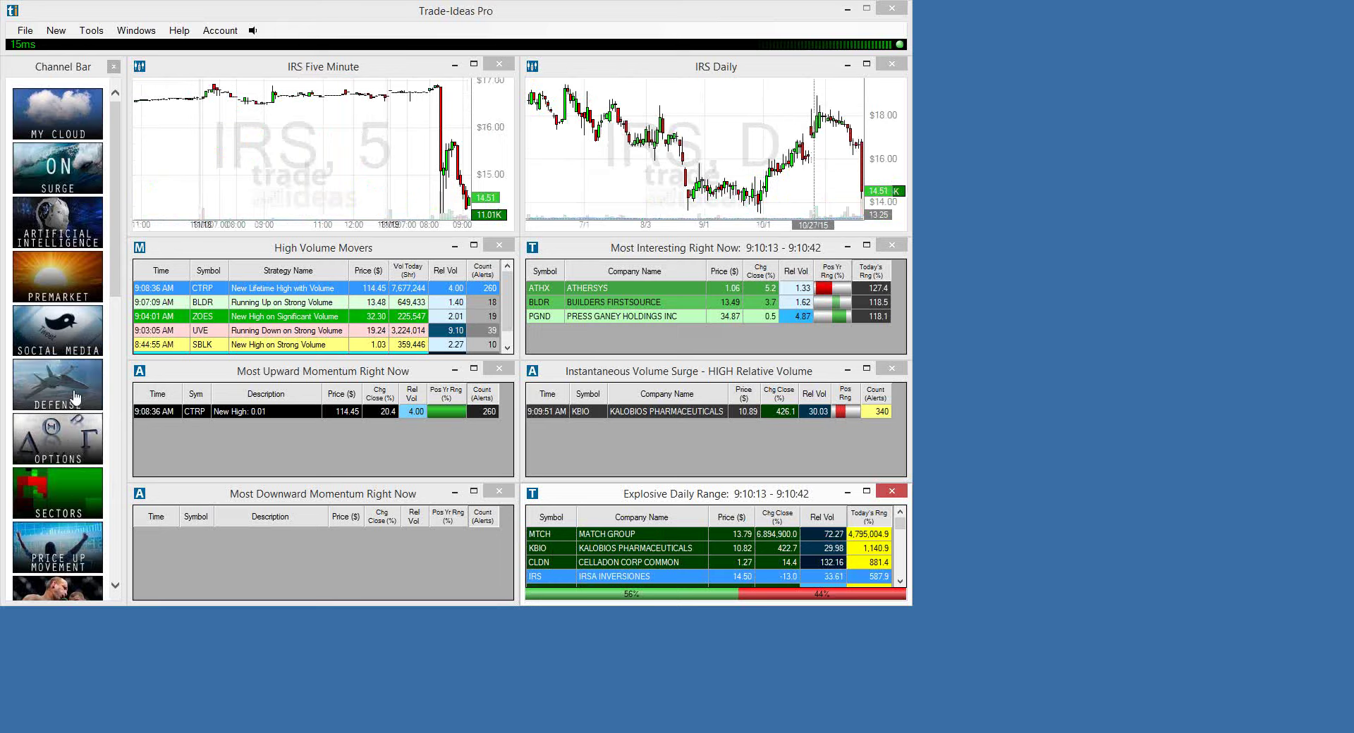
# Switch to the Options channel with SPY charts and unusual, call and put options-volume tables.
pyautogui.click(55, 447)
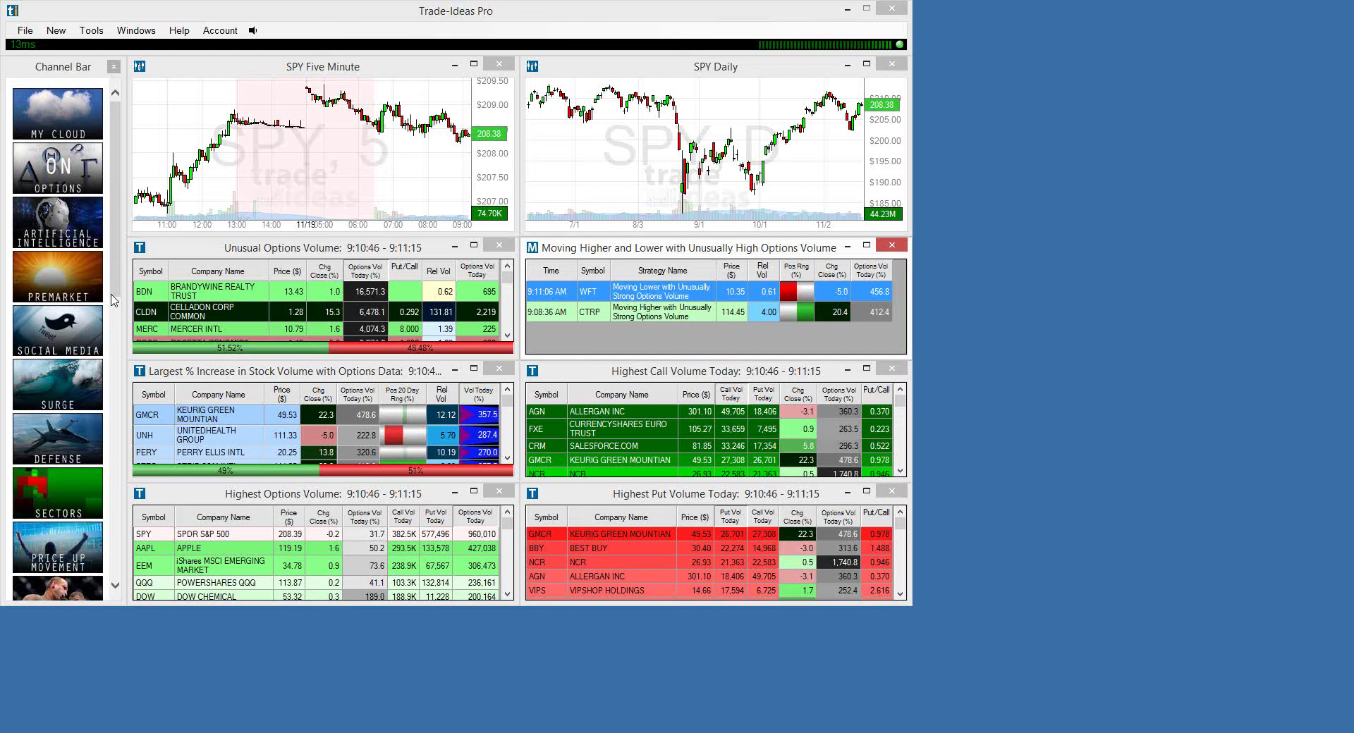
pyautogui.scroll(-1, 113, 297)
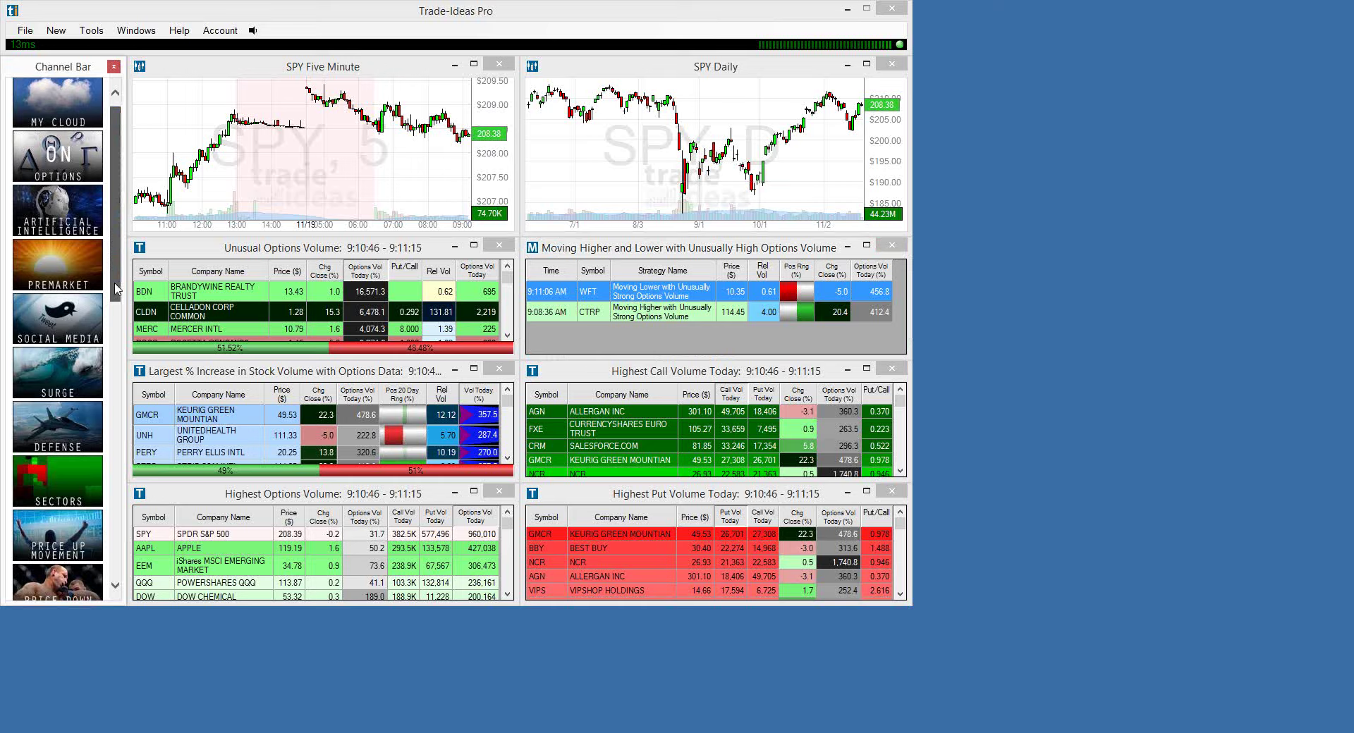
# Load the Earnings channel, chart BONT from Down w/ Earnings Today, then load the China channel.
pyautogui.click(146, 253)
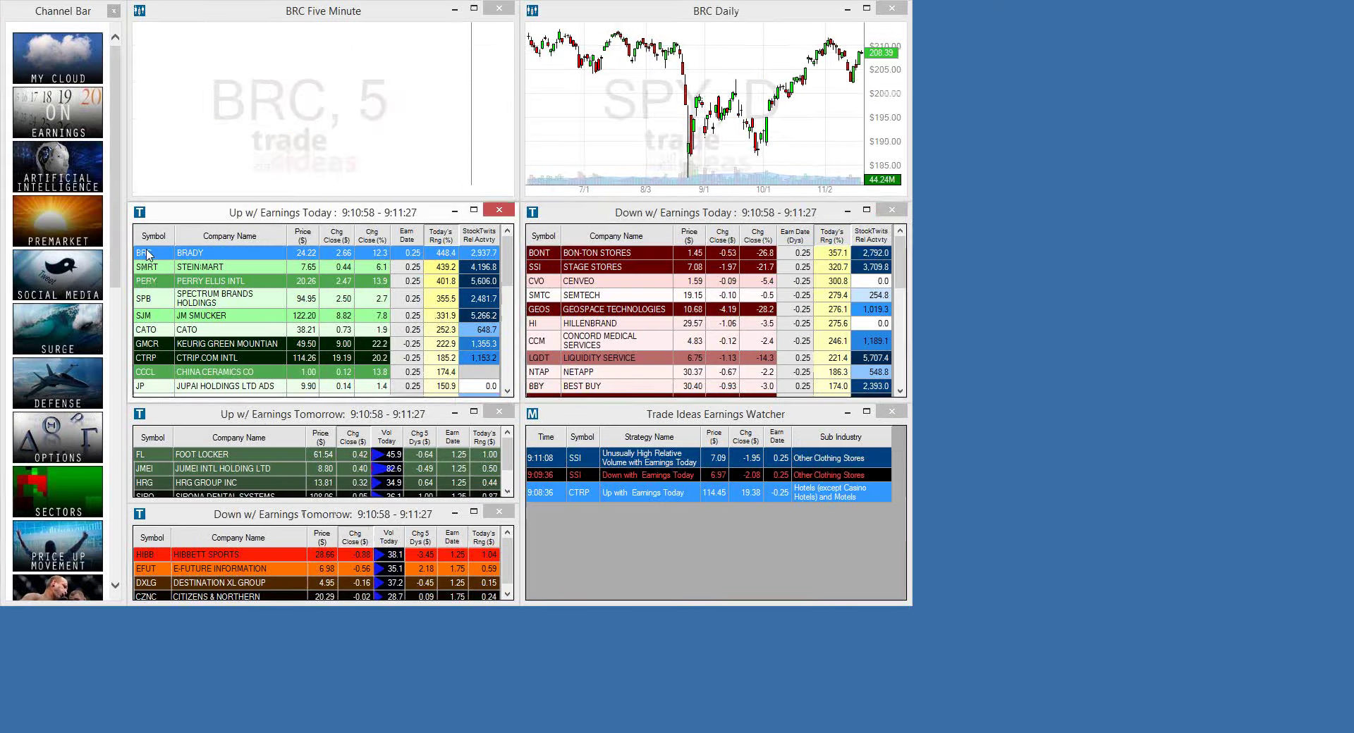
pyautogui.click(537, 254)
pyautogui.scroll(-5, 117, 235)
pyautogui.moveTo(117, 236); pyautogui.dragTo(104, 321)
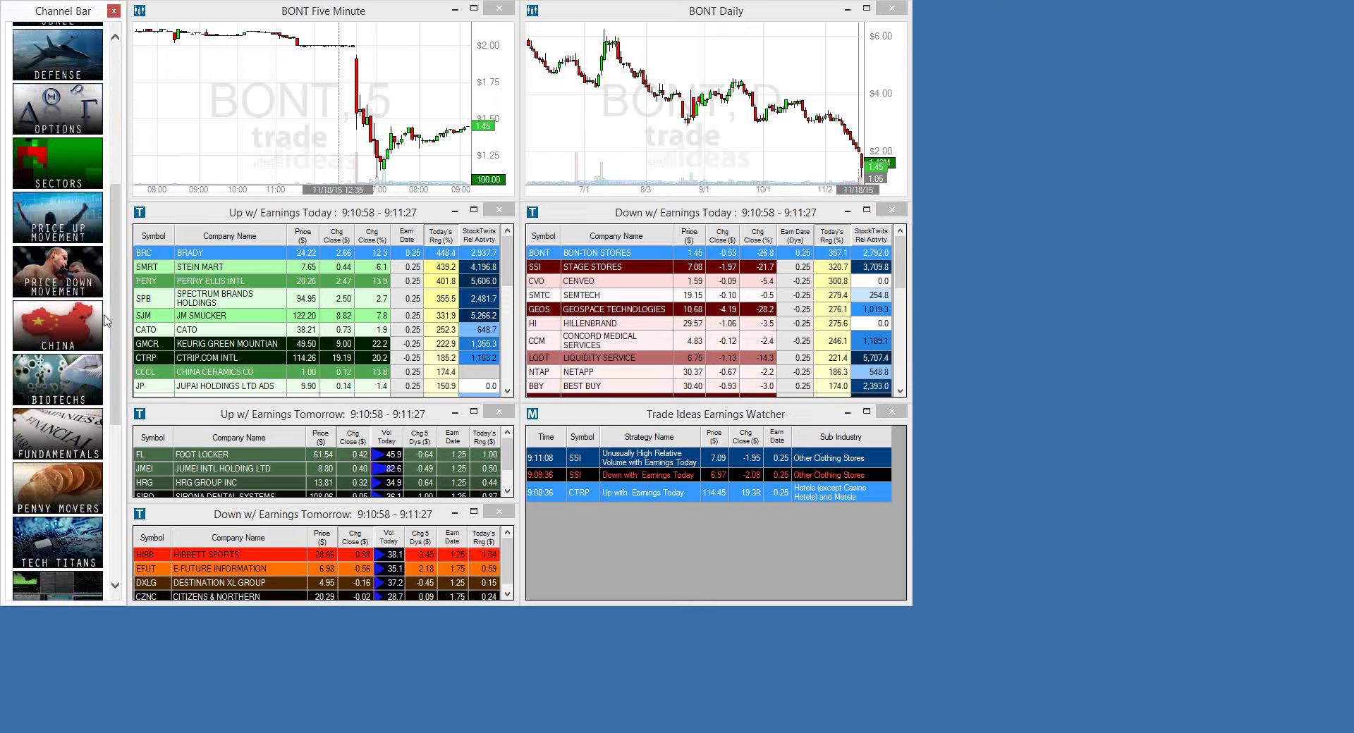
pyautogui.click(59, 328)
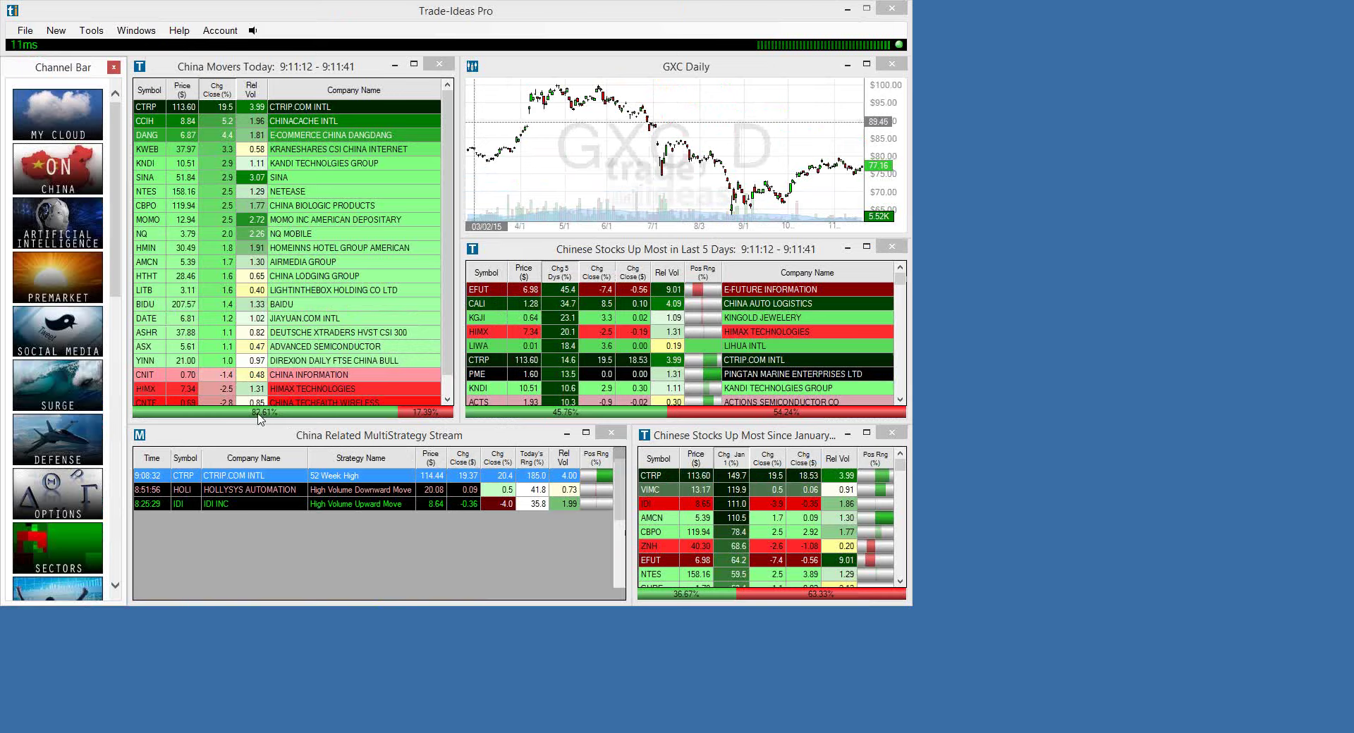
# Scroll the Channel Bar down and load the ActiveTrading channel with its QQQ charts.
pyautogui.moveTo(117, 240); pyautogui.dragTo(107, 475)
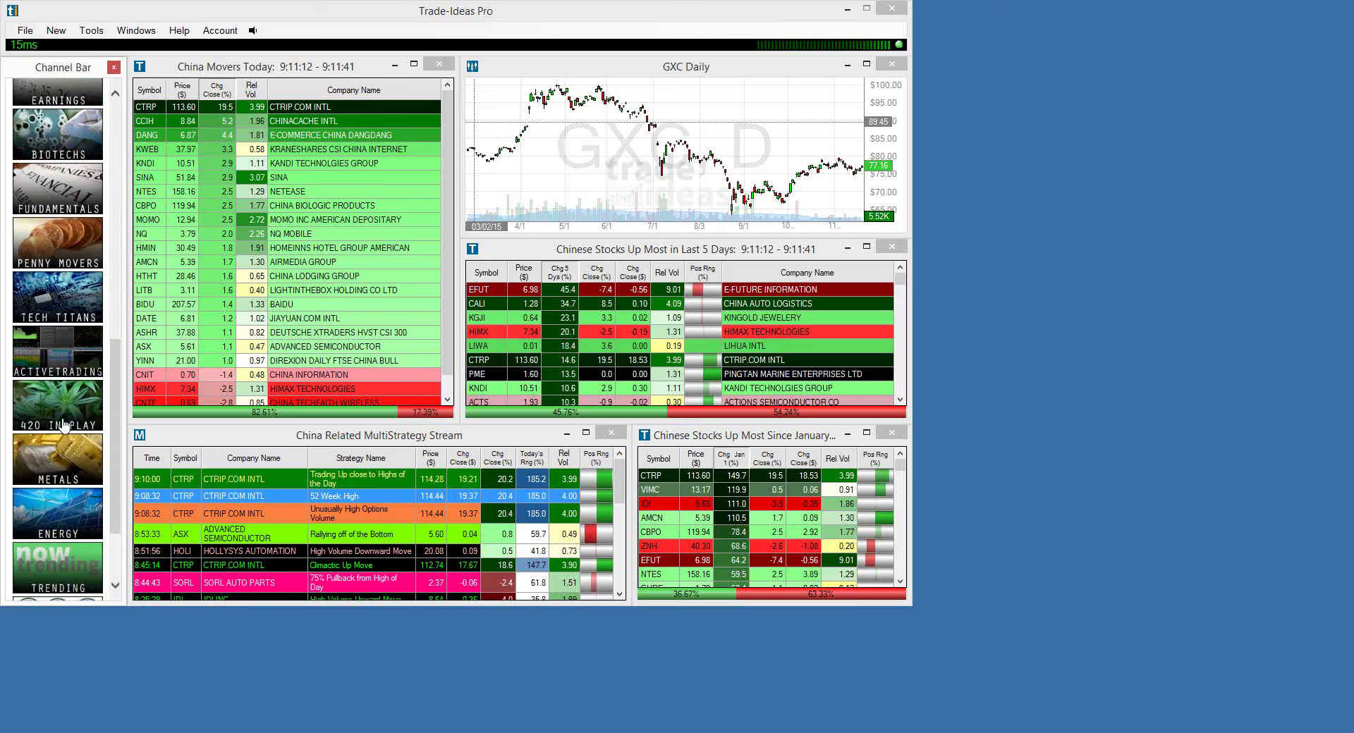
pyautogui.click(55, 358)
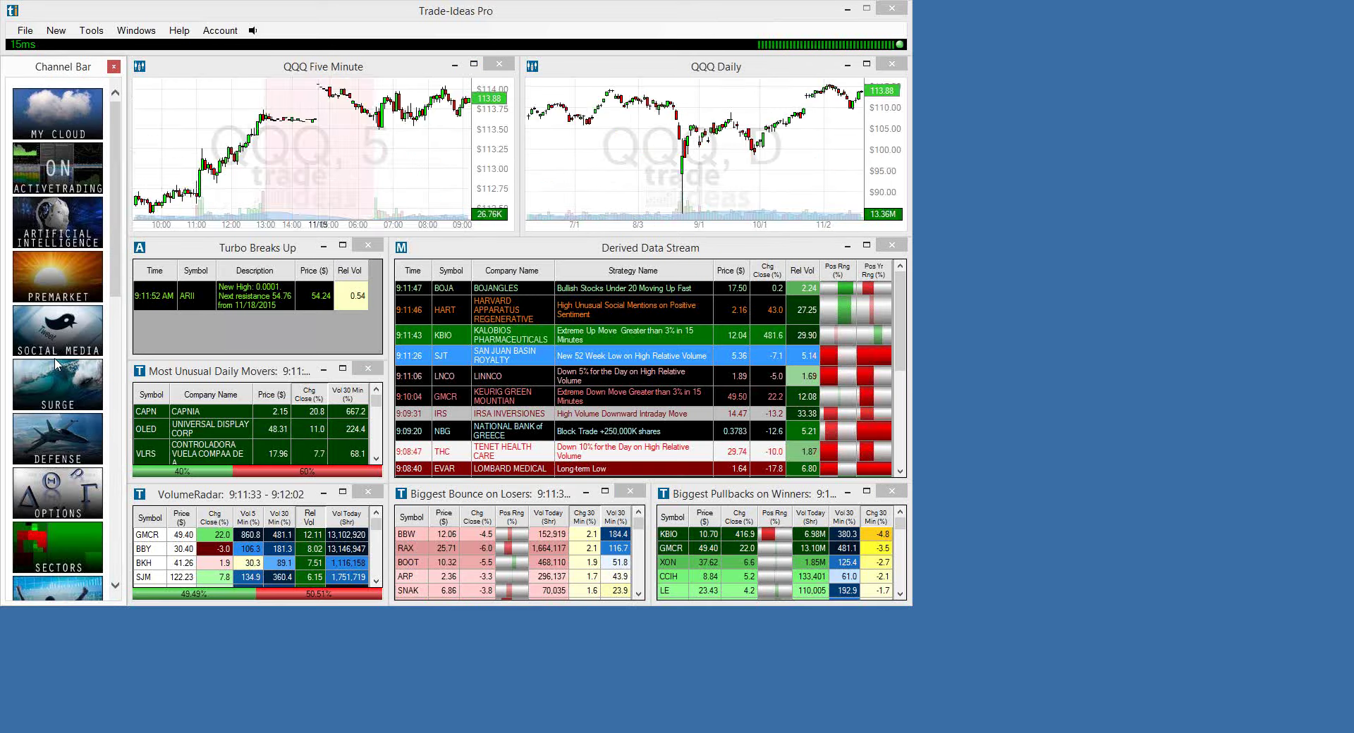
# Chart BBW, KBIO, RAX and GMCR from the bounce and pullback lists, then load Artificial Intelligence.
pyautogui.click(407, 534)
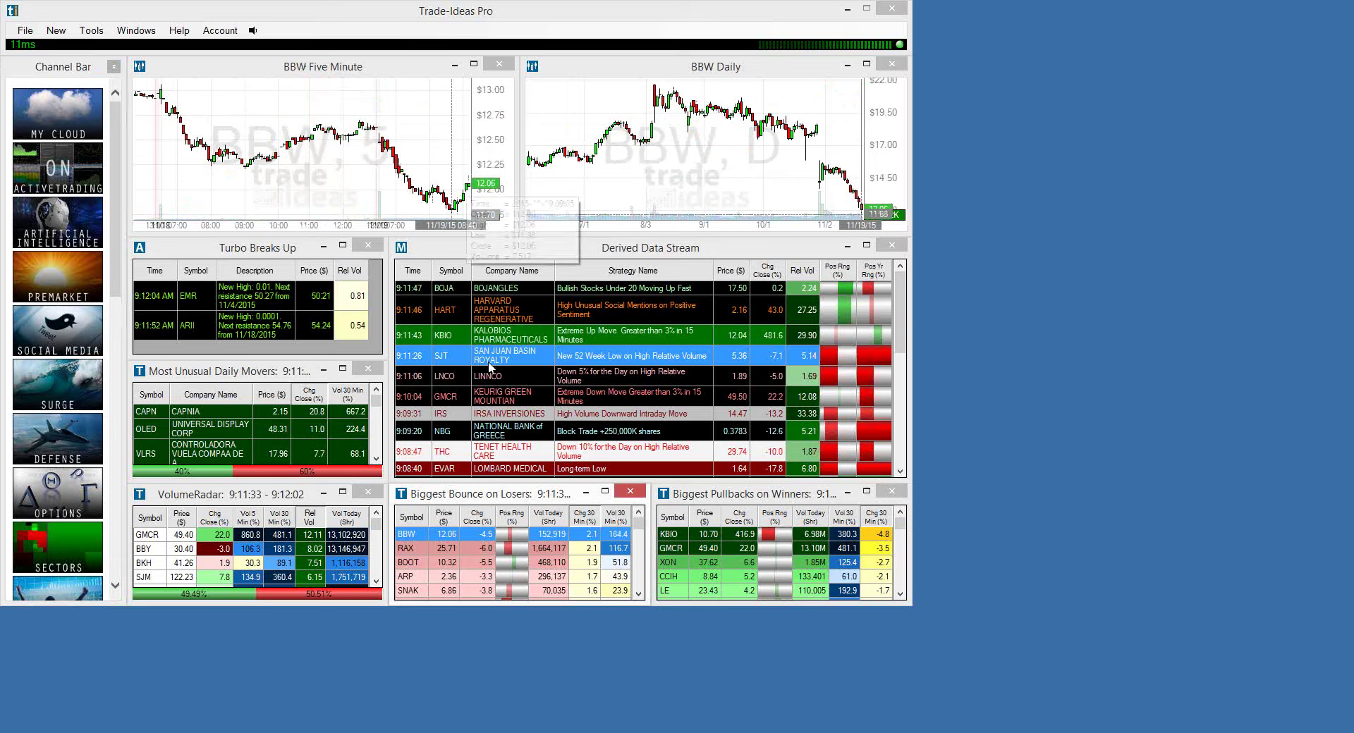
pyautogui.click(669, 534)
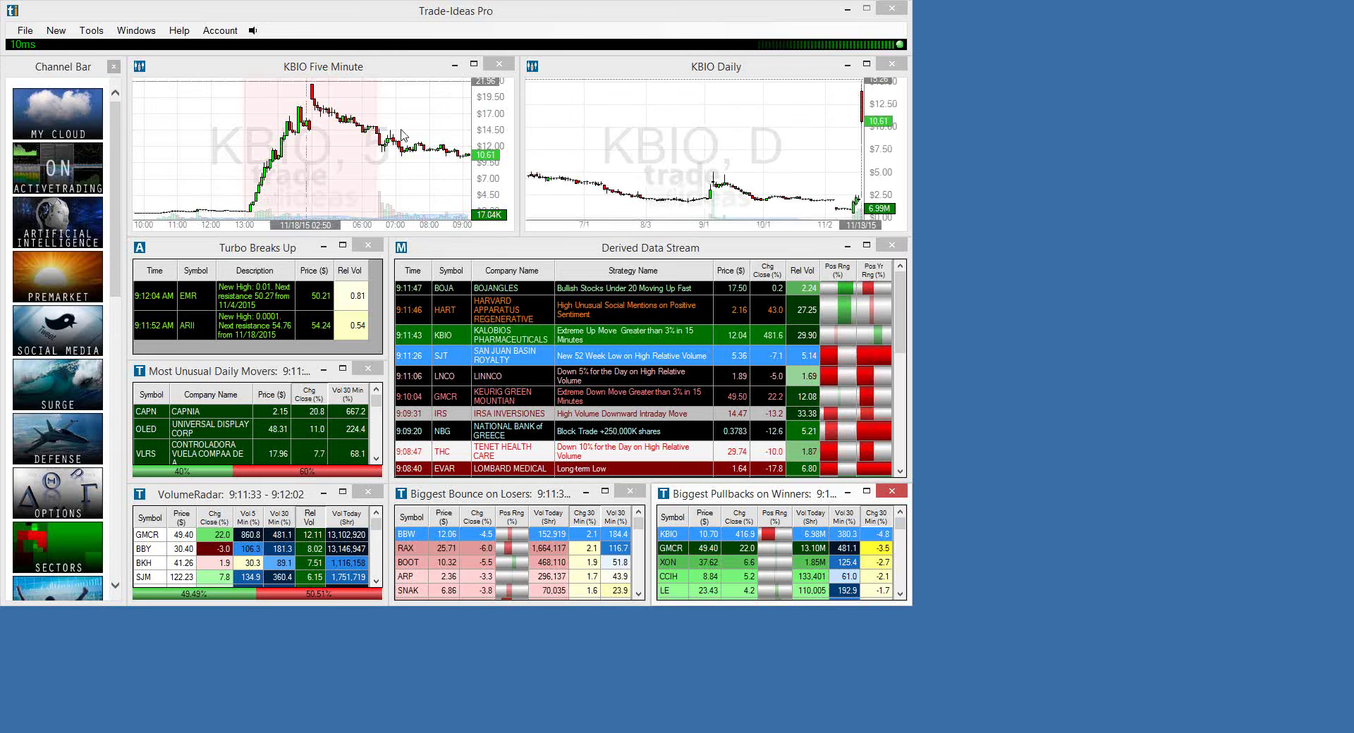
pyautogui.click(403, 547)
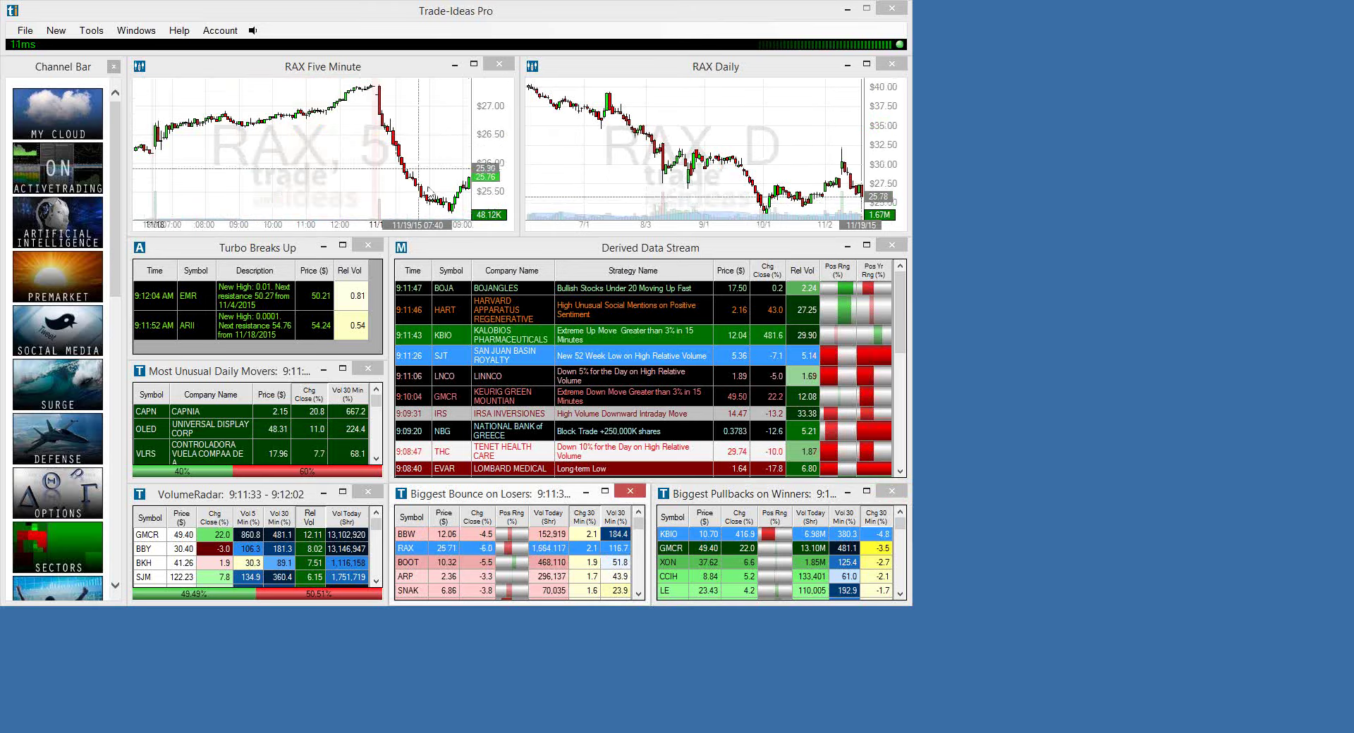
pyautogui.click(676, 552)
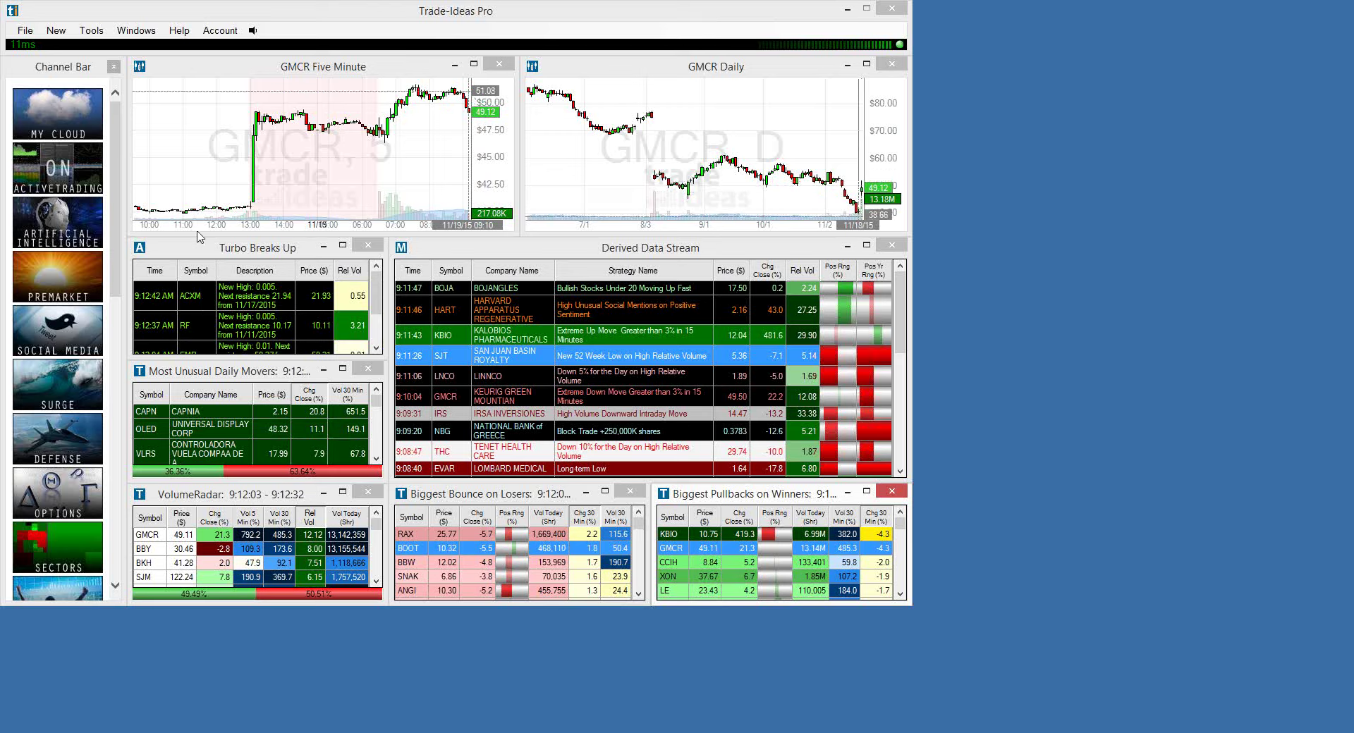
pyautogui.click(51, 238)
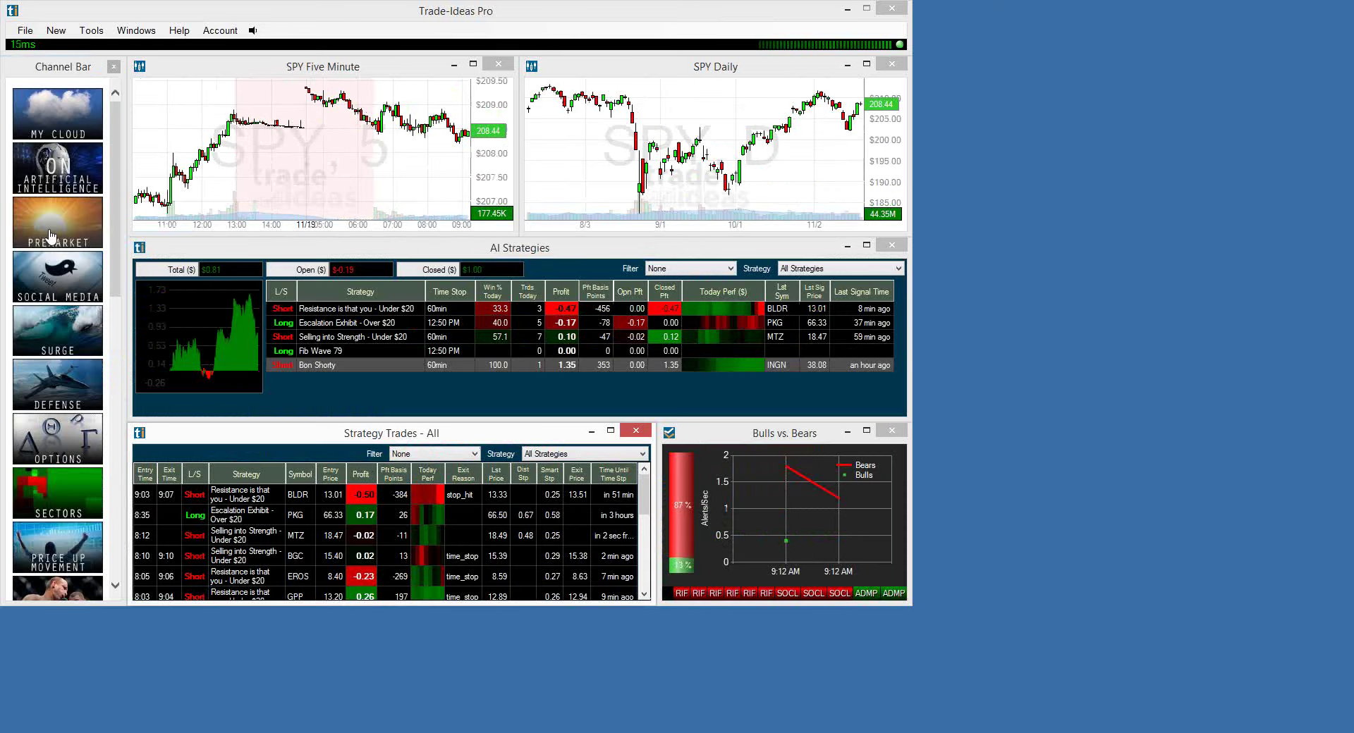
# Sort Strategy Trades by Profit descending, putting the INGN short at the top.
pyautogui.click(364, 471)
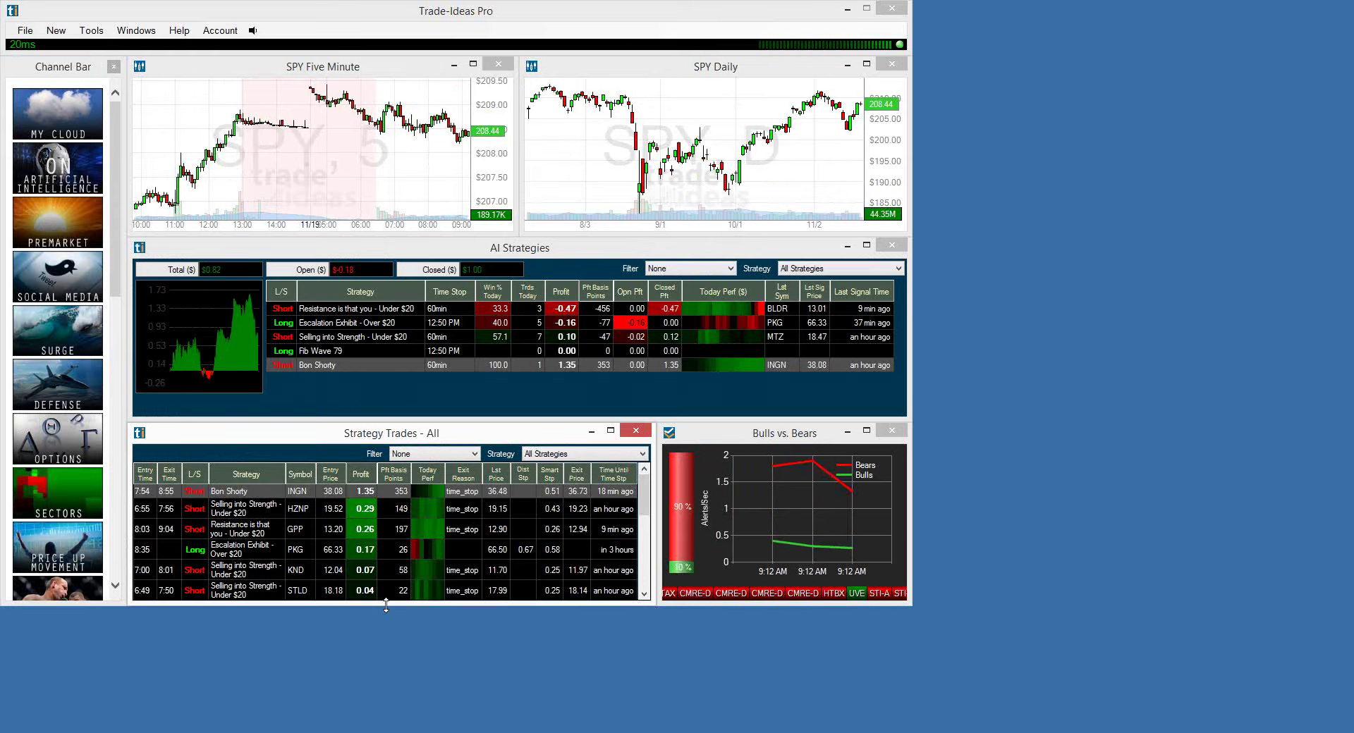
pyautogui.click(364, 401)
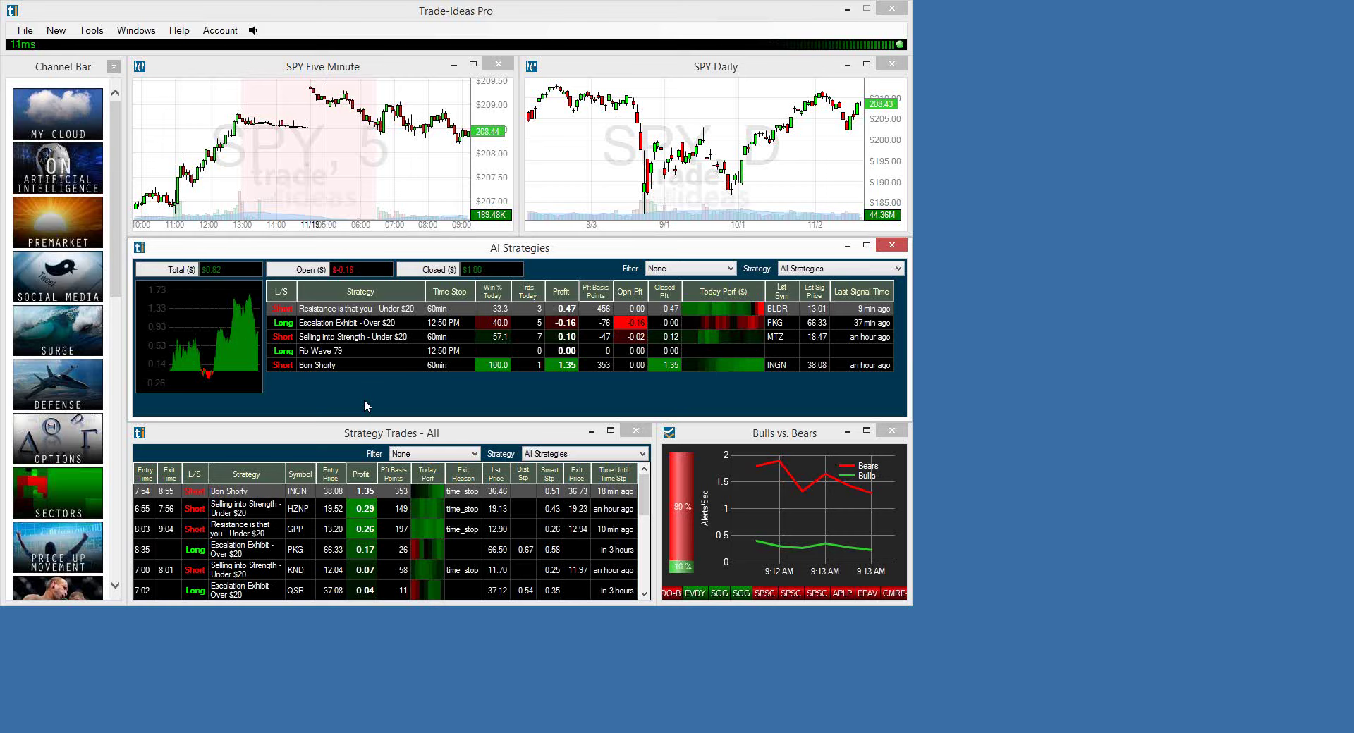
# Make the Strategy Trades window taller until all sixteen trades, down to the BLDR short, show.
pyautogui.moveTo(352, 608); pyautogui.dragTo(356, 730)
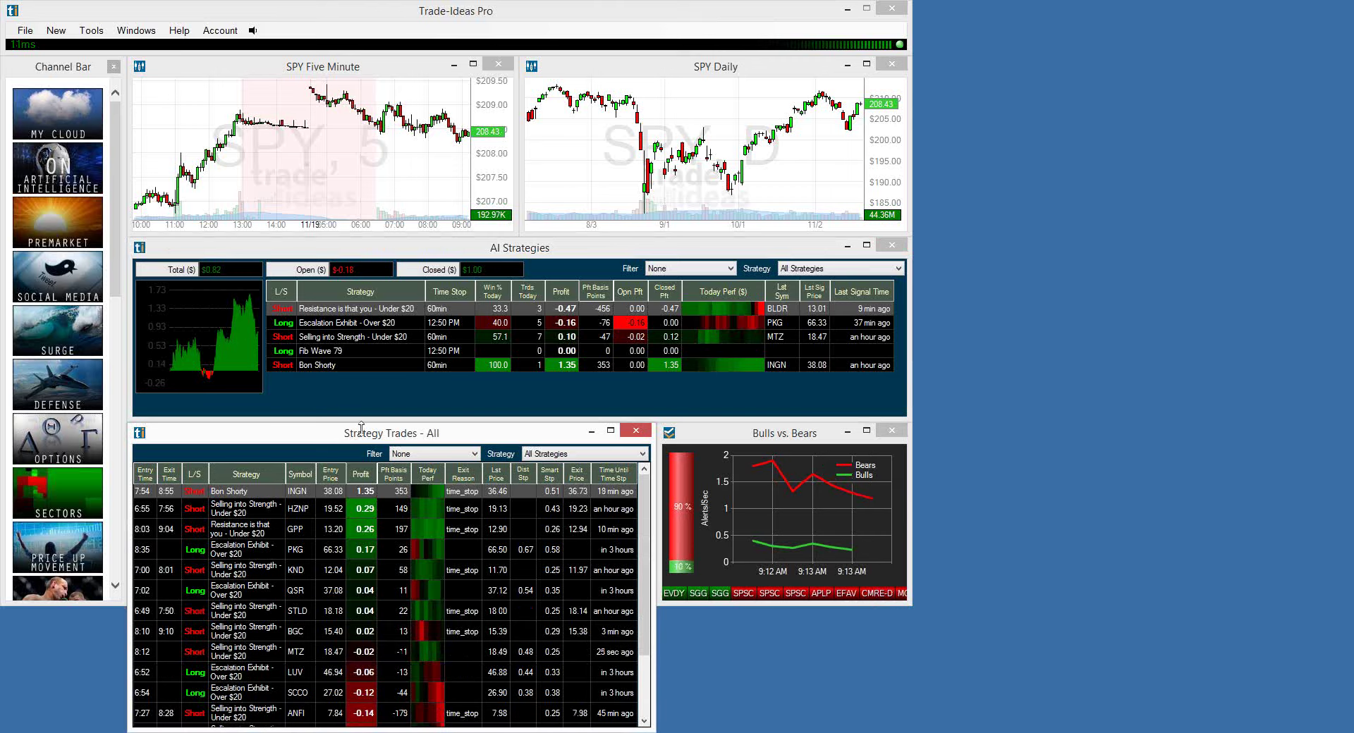
pyautogui.moveTo(361, 425); pyautogui.dragTo(364, 387)
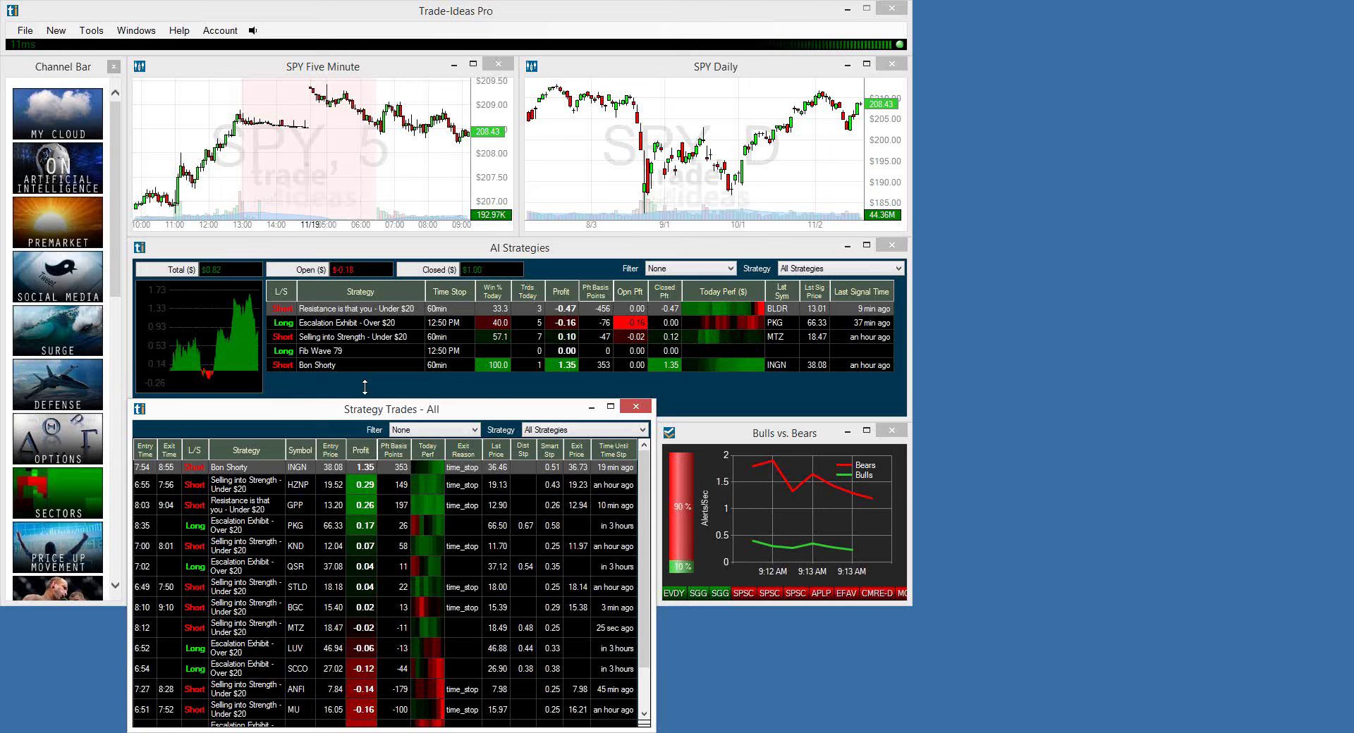
pyautogui.moveTo(364, 387); pyautogui.dragTo(362, 330)
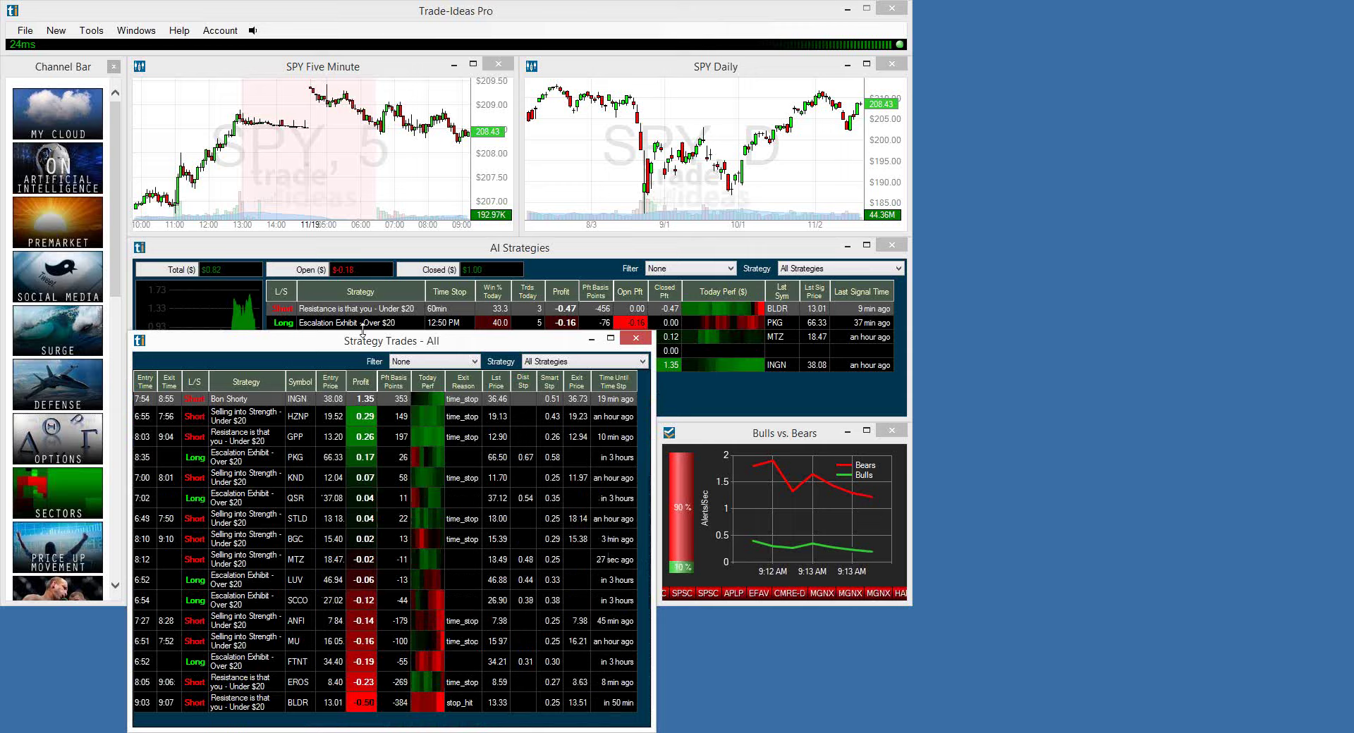
pyautogui.moveTo(362, 329); pyautogui.dragTo(363, 332)
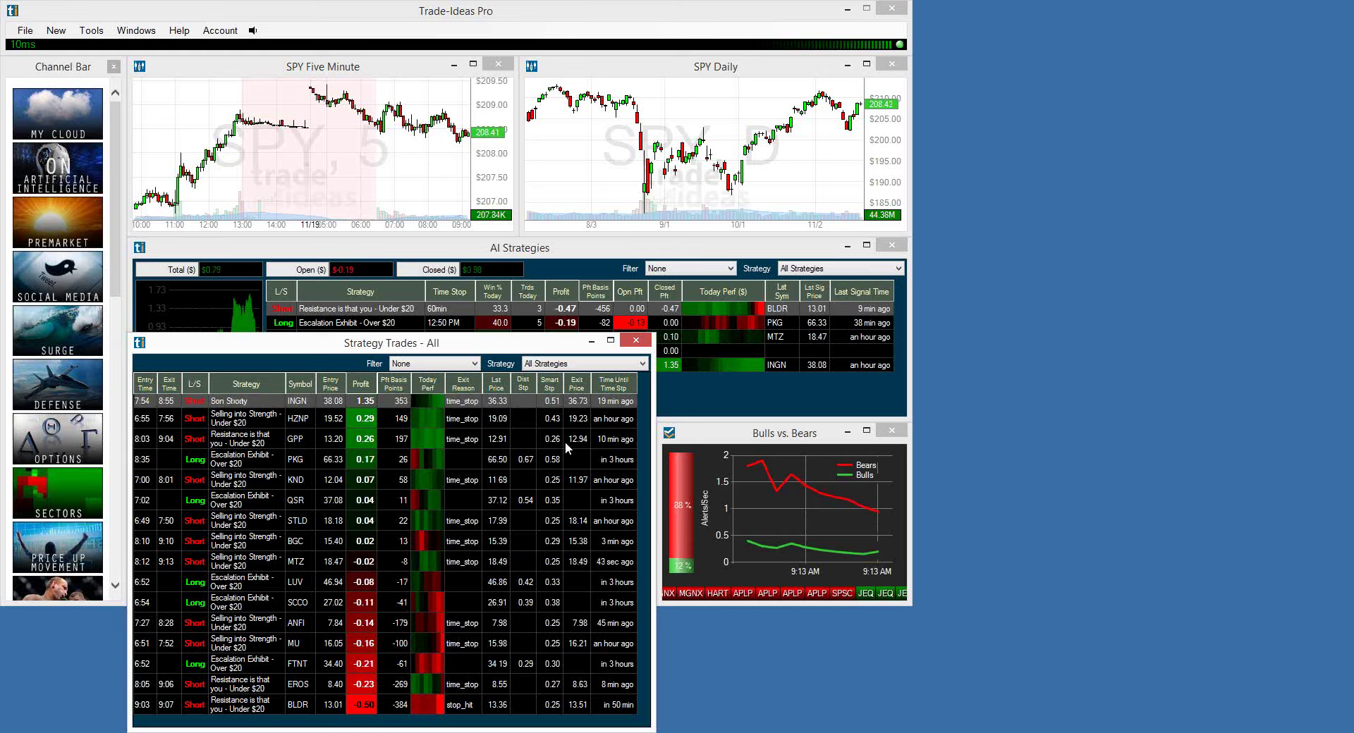
# Filter Strategy Trades to Open Positions and restore the window to its original size.
pyautogui.click(409, 363)
pyautogui.click(399, 378)
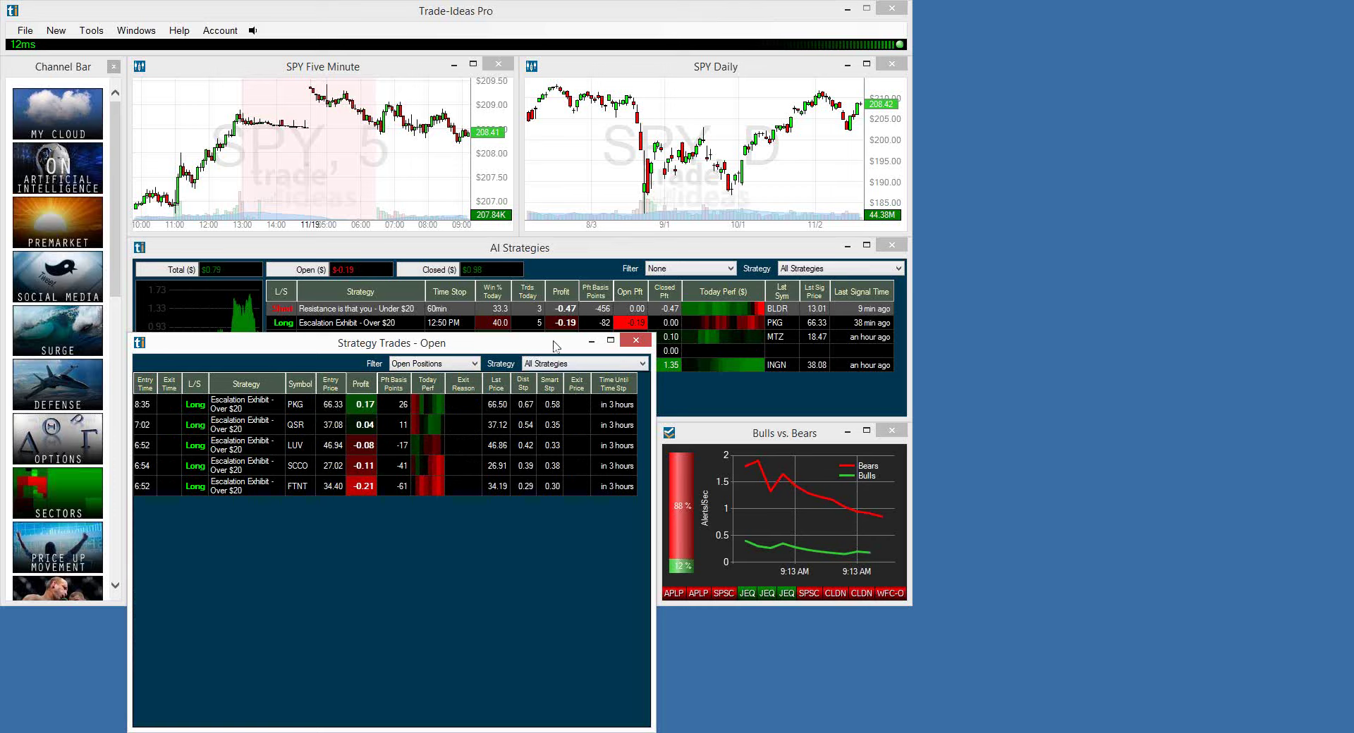
pyautogui.moveTo(552, 335); pyautogui.dragTo(542, 426)
pyautogui.moveTo(221, 638); pyautogui.dragTo(222, 603)
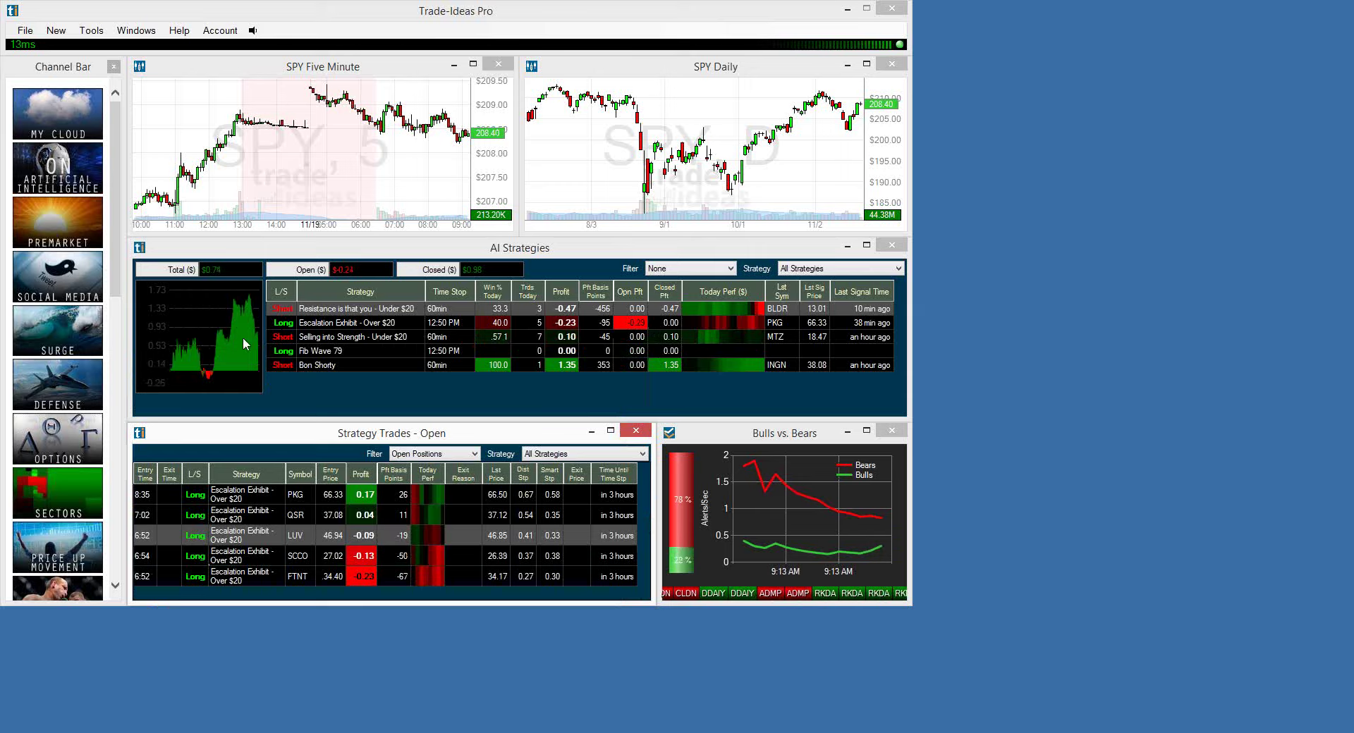
# Open a separate Strategy Trades - All window and move and resize it into the upper right.
pyautogui.rightClick(366, 344)
pyautogui.click(407, 370)
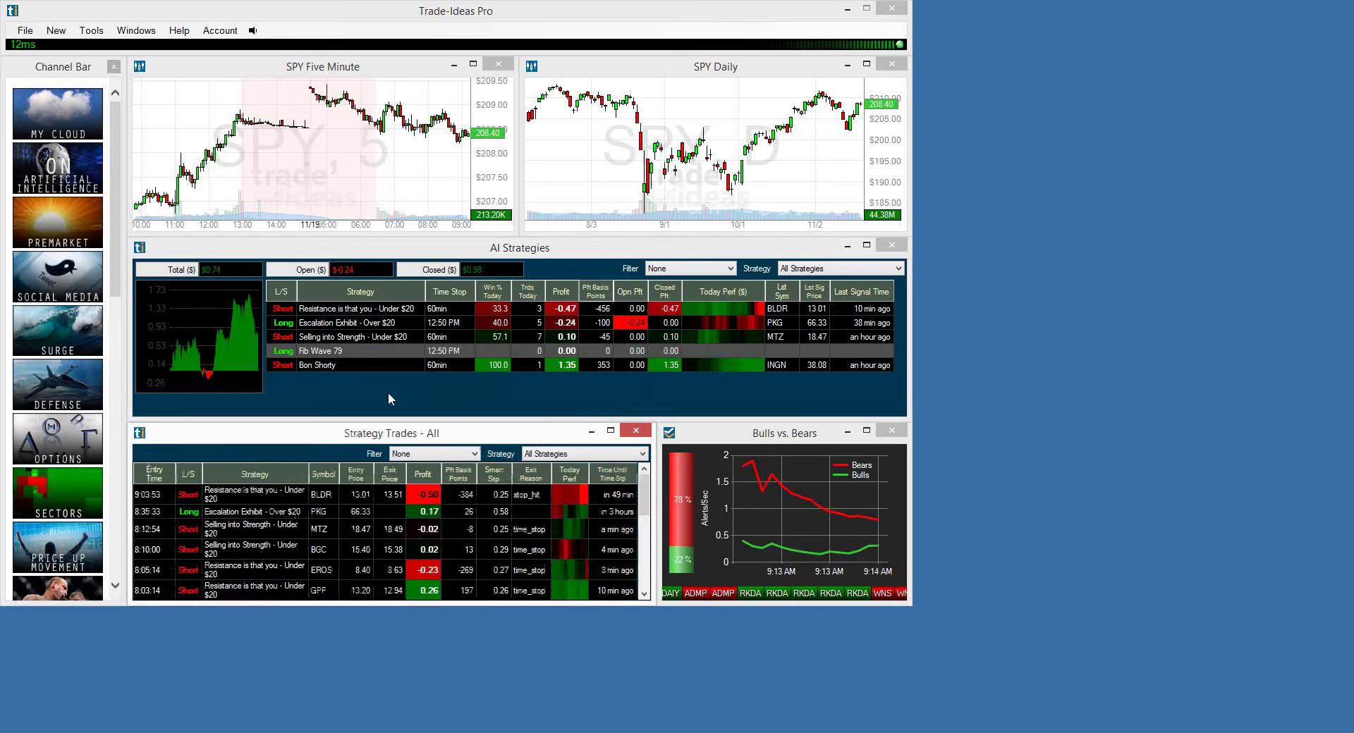
pyautogui.moveTo(484, 408); pyautogui.dragTo(836, 72)
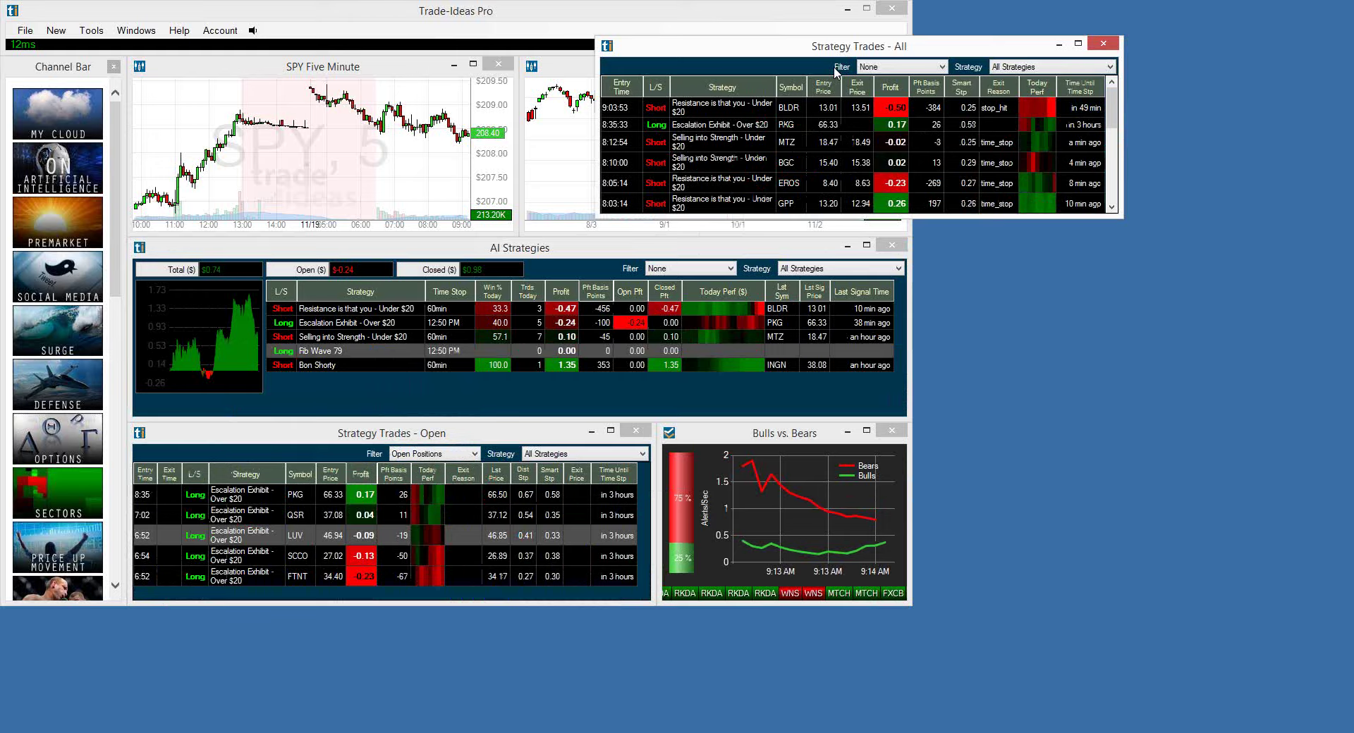
pyautogui.moveTo(832, 218); pyautogui.dragTo(797, 512)
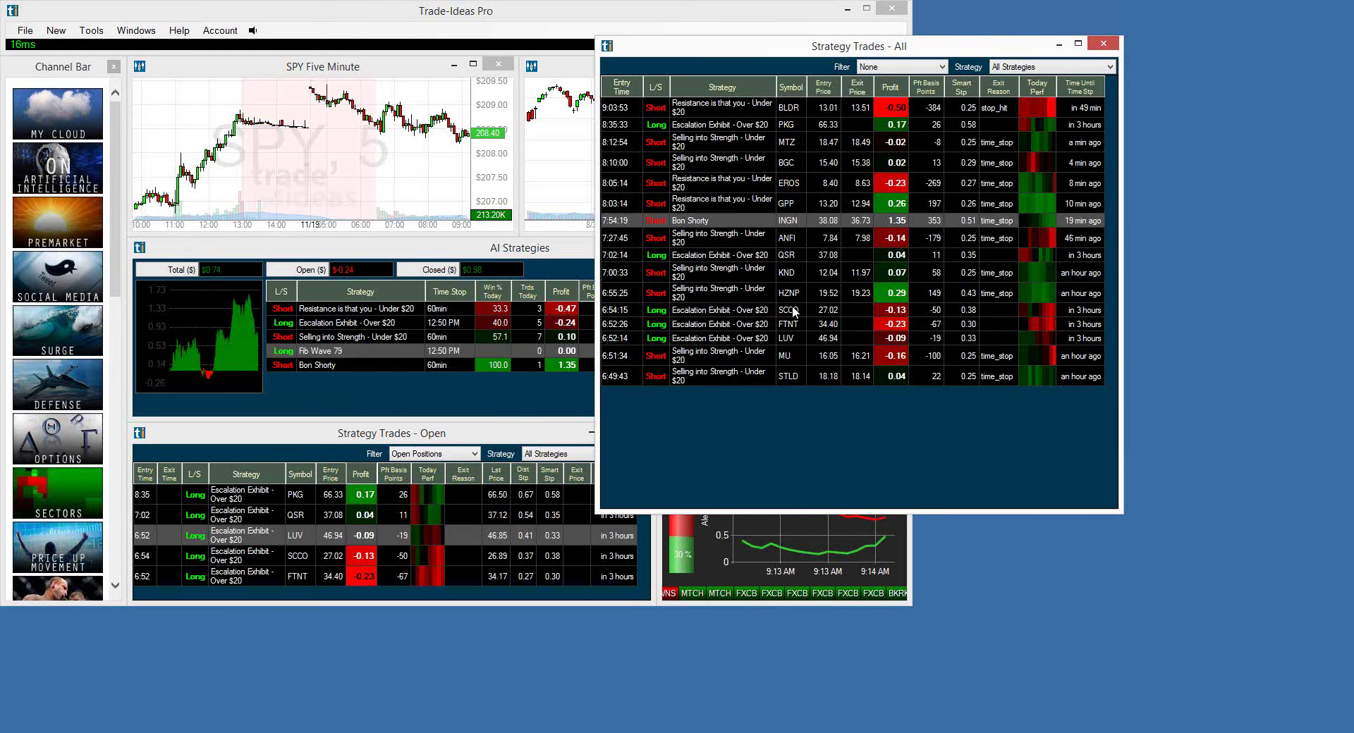
# Sort all trades by Profit, highest first, and link the Five Minute chart to BLDR.
pyautogui.click(892, 83)
pyautogui.click(891, 82)
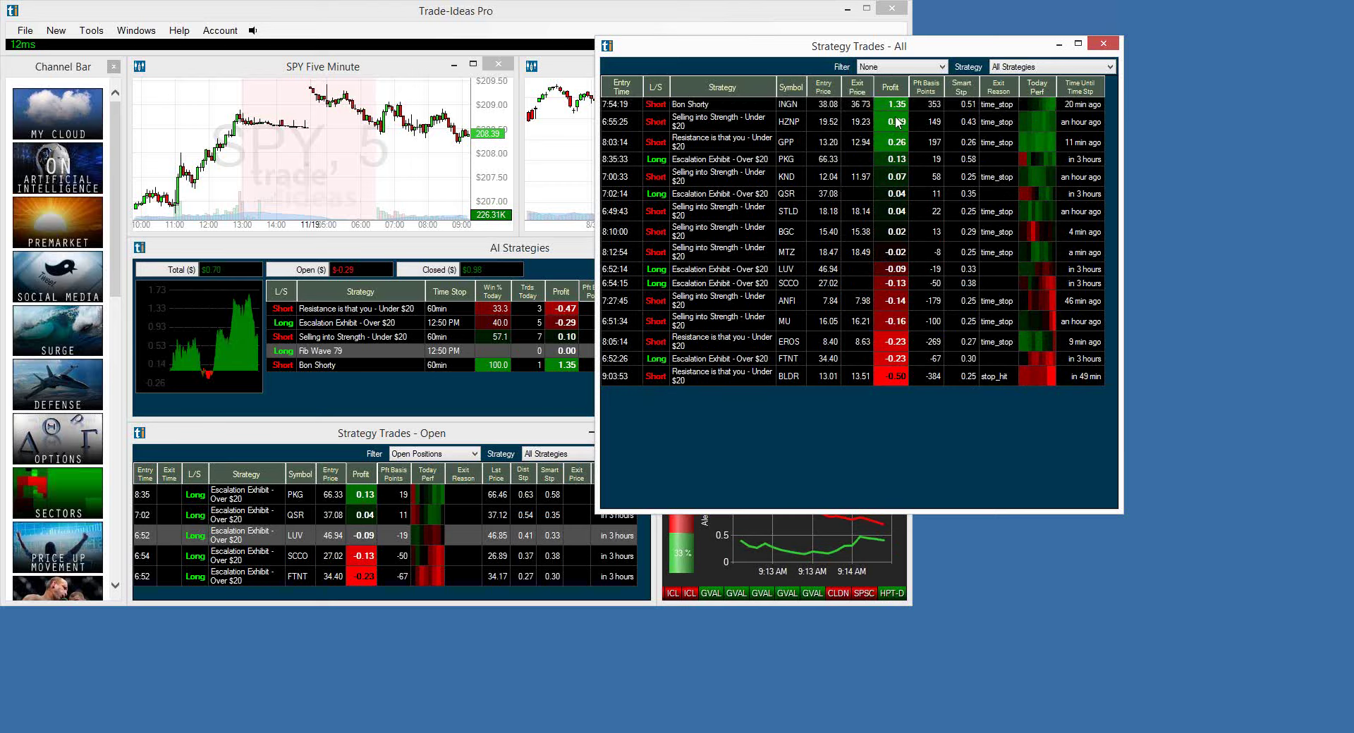
pyautogui.click(784, 379)
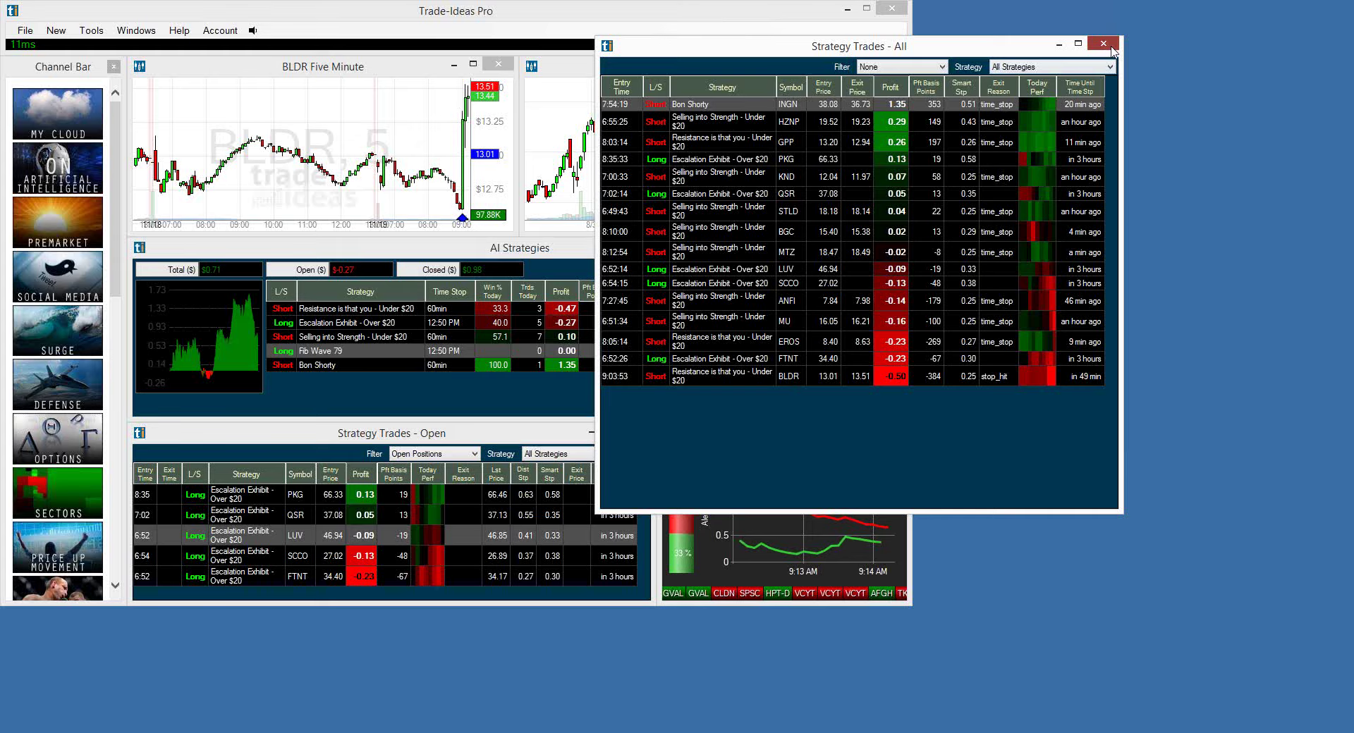
# Close the all-trades window, then chart PKG and then FTNT from Strategy Trades - Open.
pyautogui.click(1110, 47)
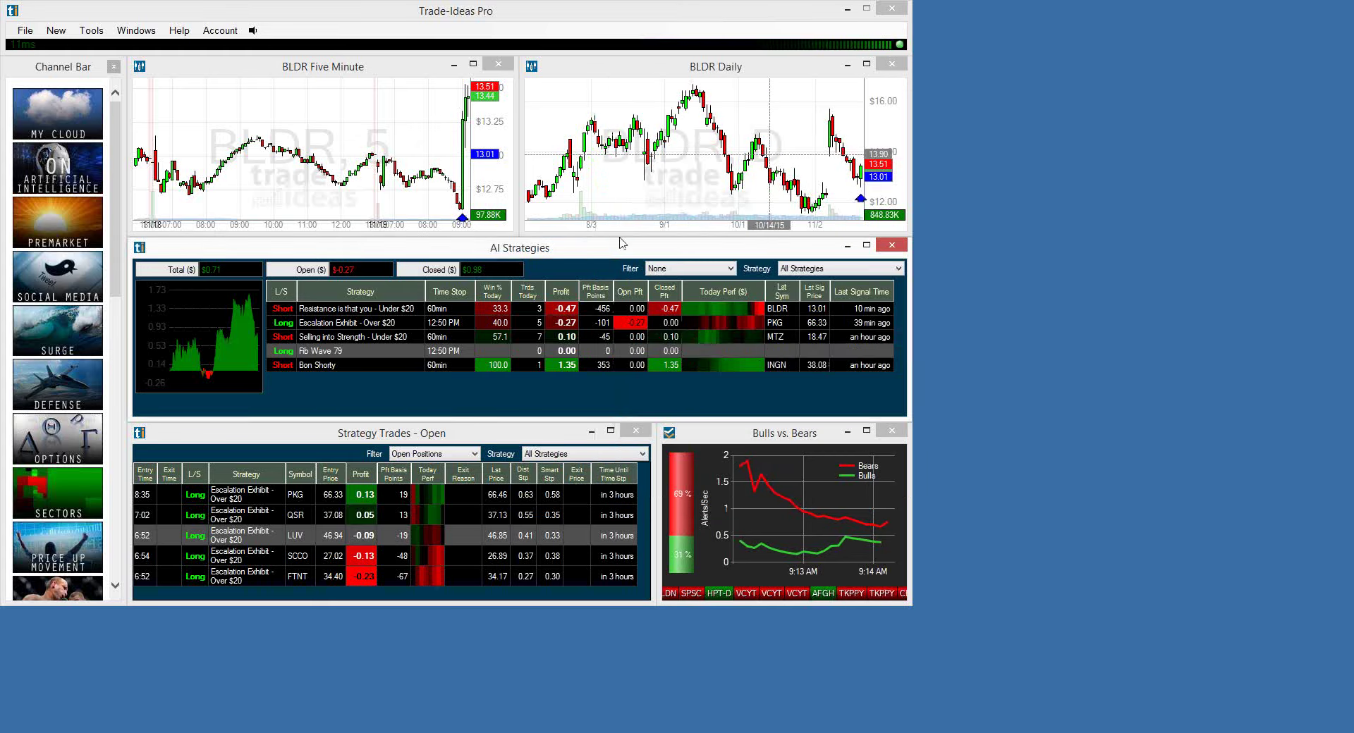
pyautogui.click(366, 593)
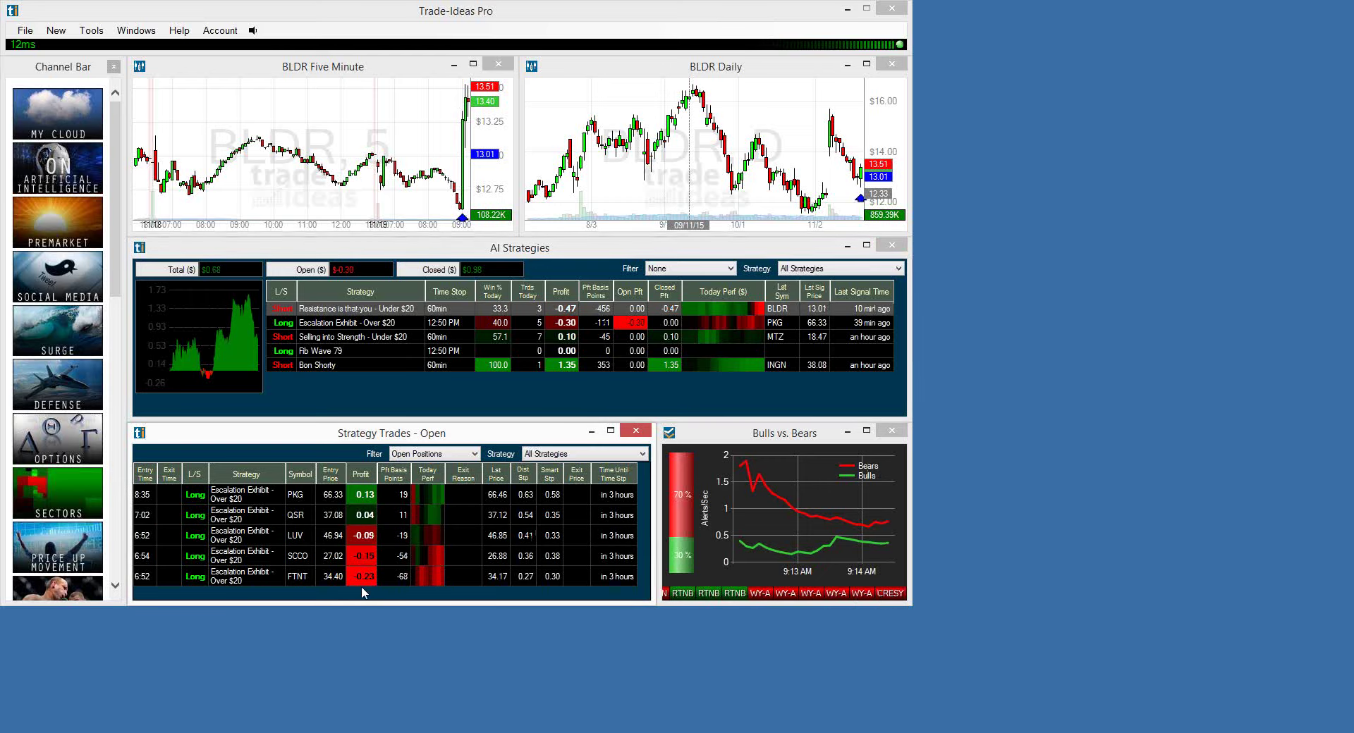
pyautogui.click(299, 499)
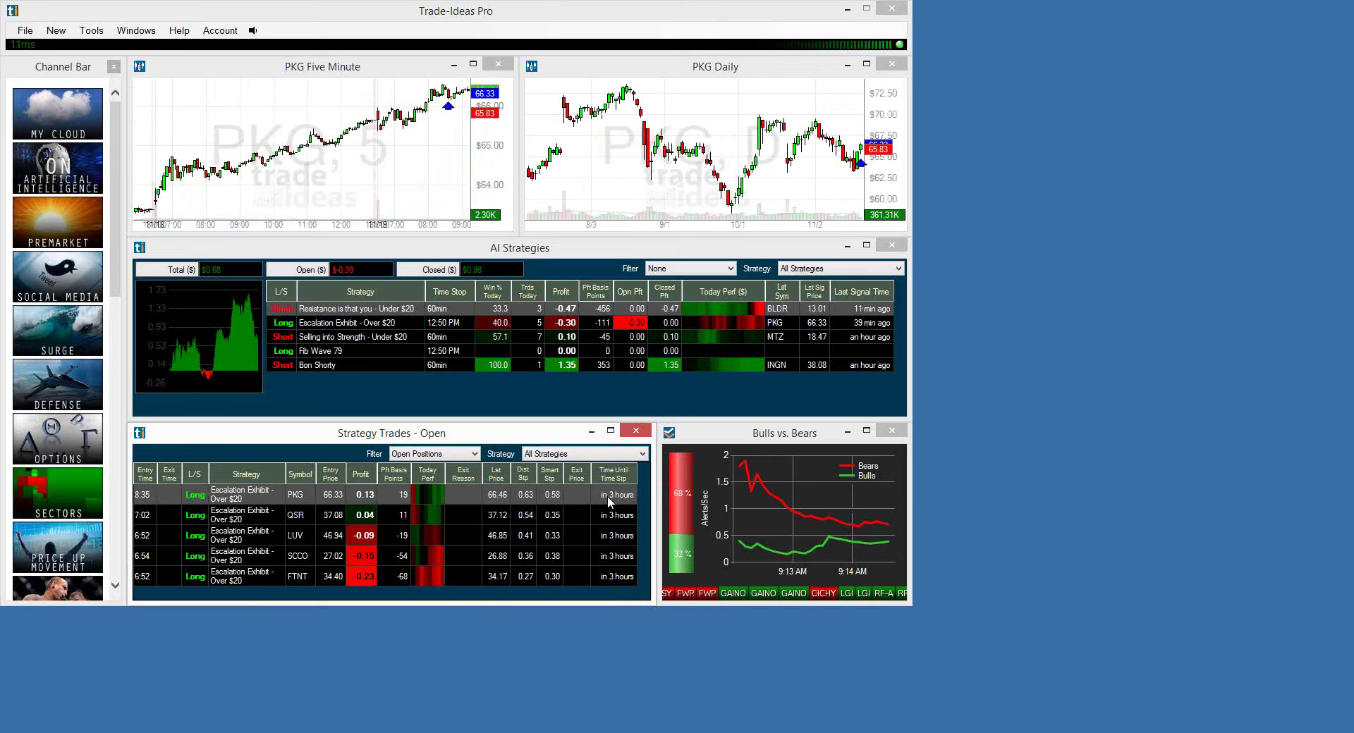
pyautogui.click(305, 582)
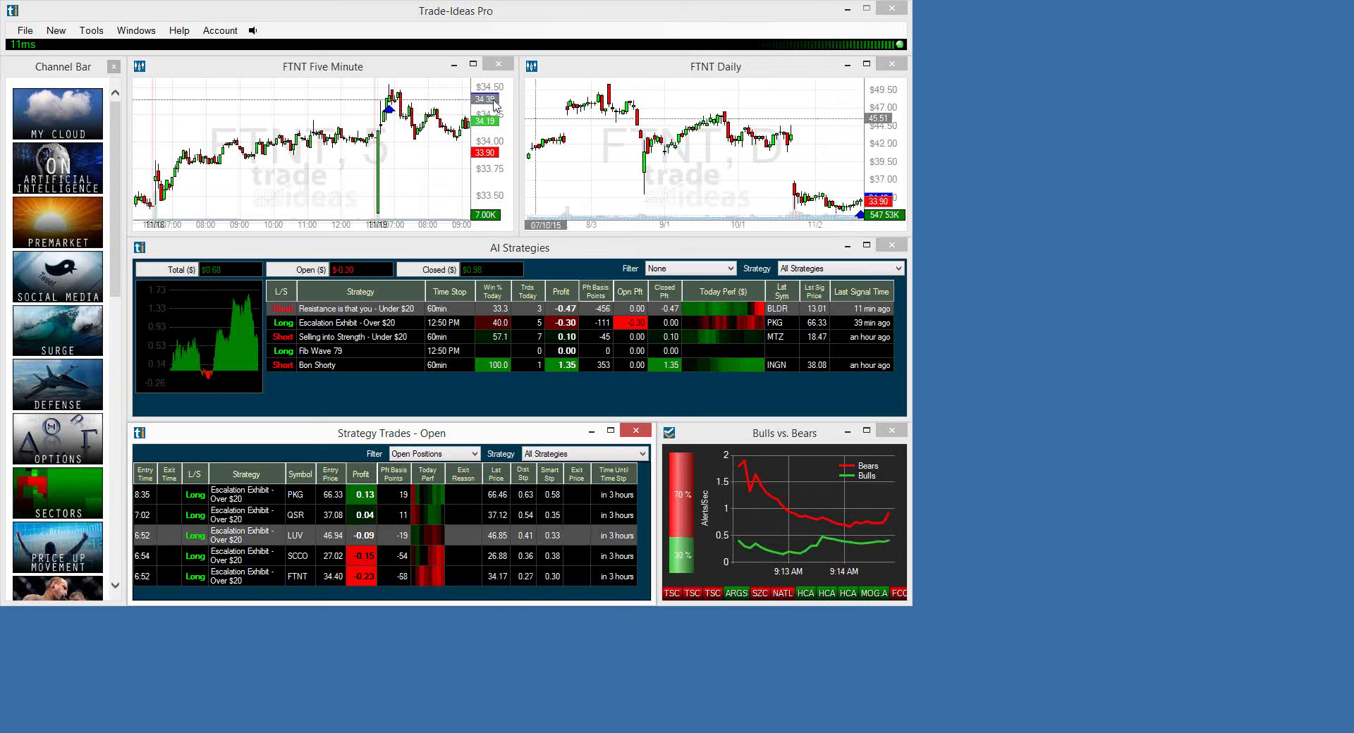
# Zoom in on the FTNT five-minute chart.
pyautogui.moveTo(397, 91)
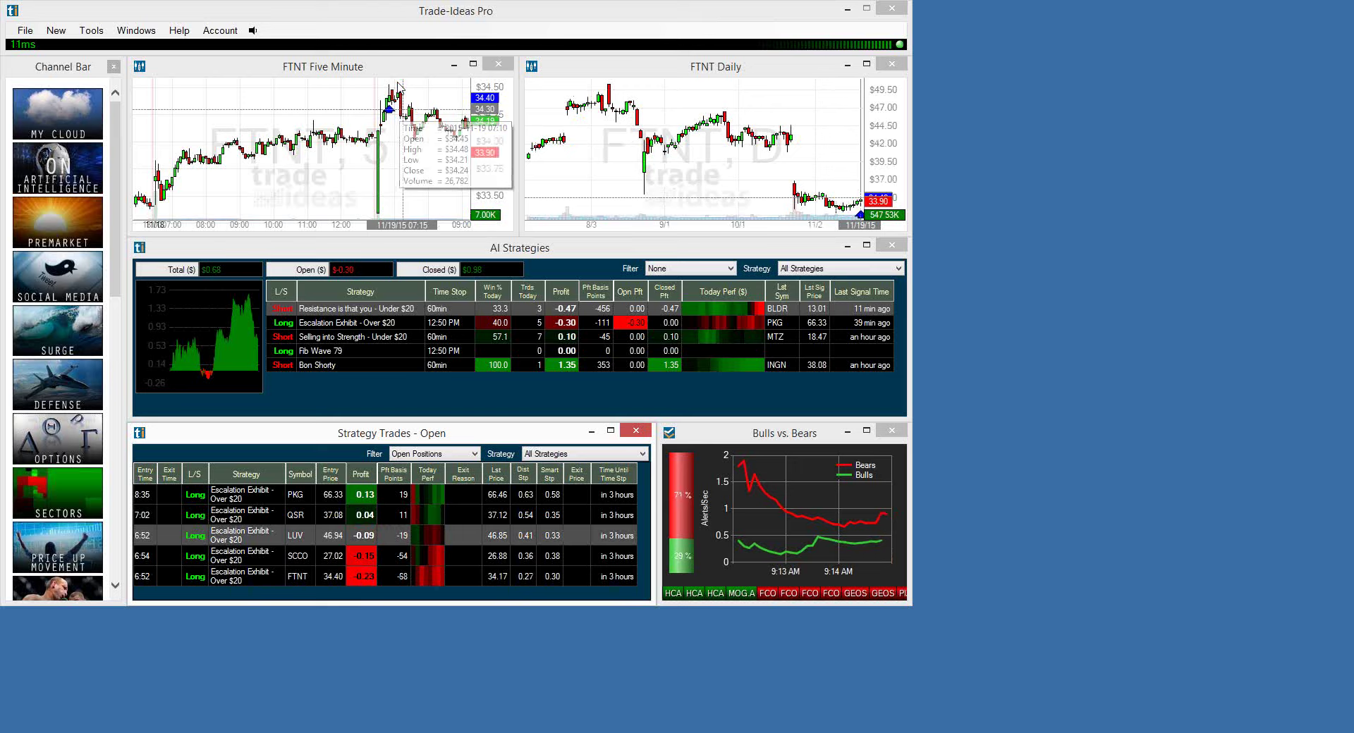
pyautogui.click(399, 73)
pyautogui.scroll(3, 457, 191)
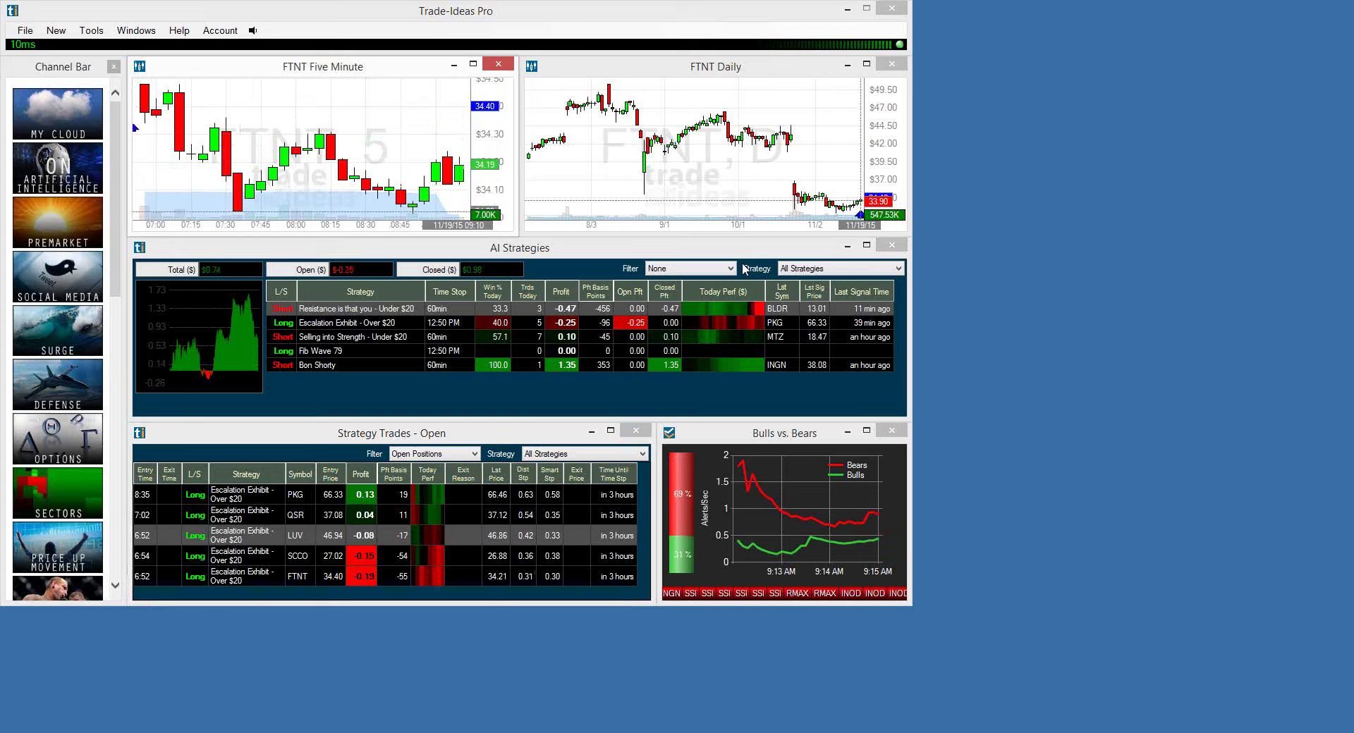
# Shrink the AI Strategies table's Strategy column until strategy names wrap onto two lines.
pyautogui.click(226, 335)
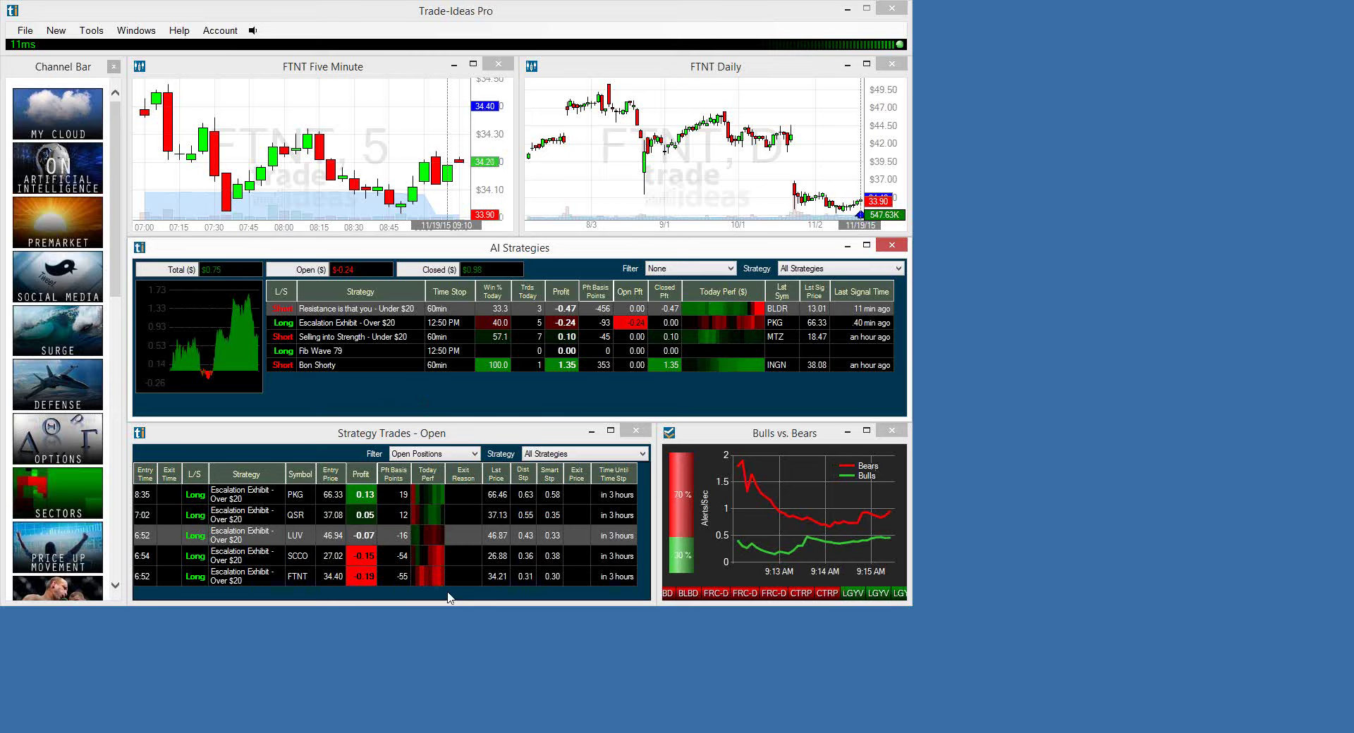
pyautogui.click(450, 598)
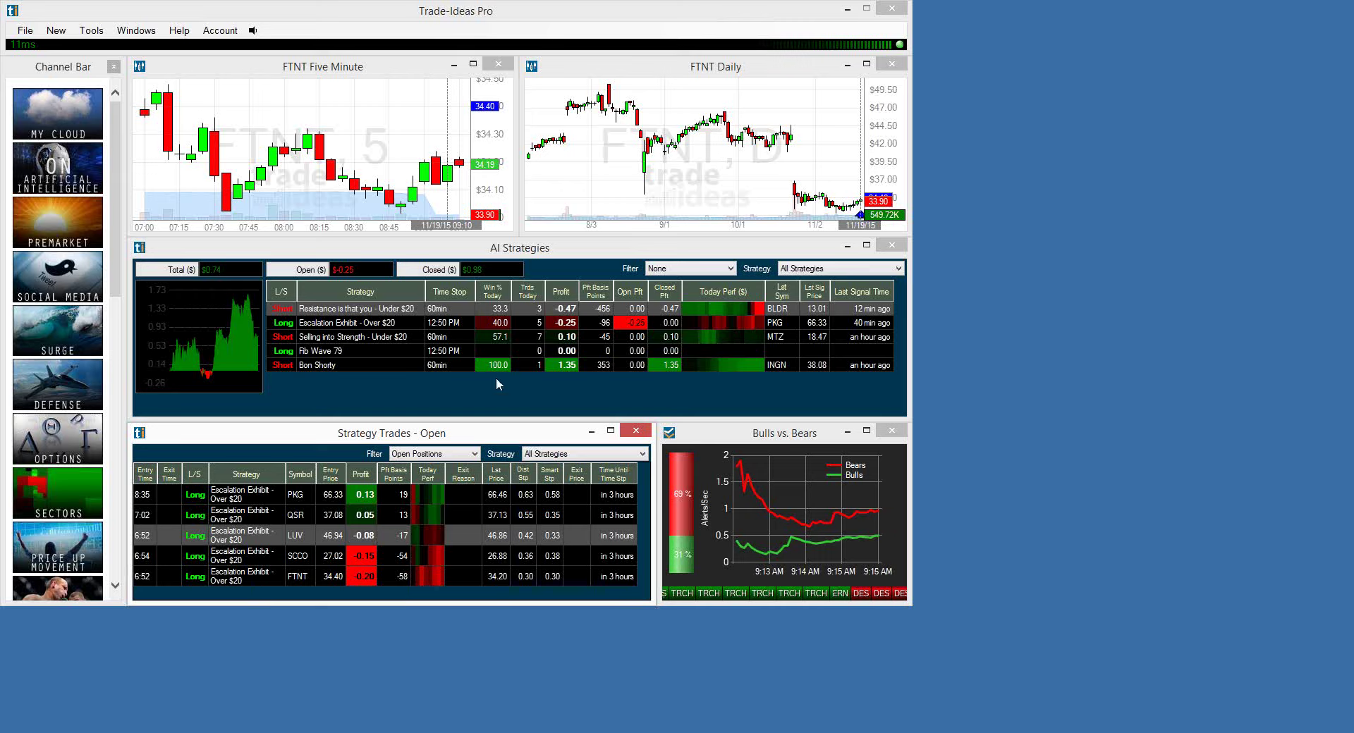
pyautogui.click(473, 357)
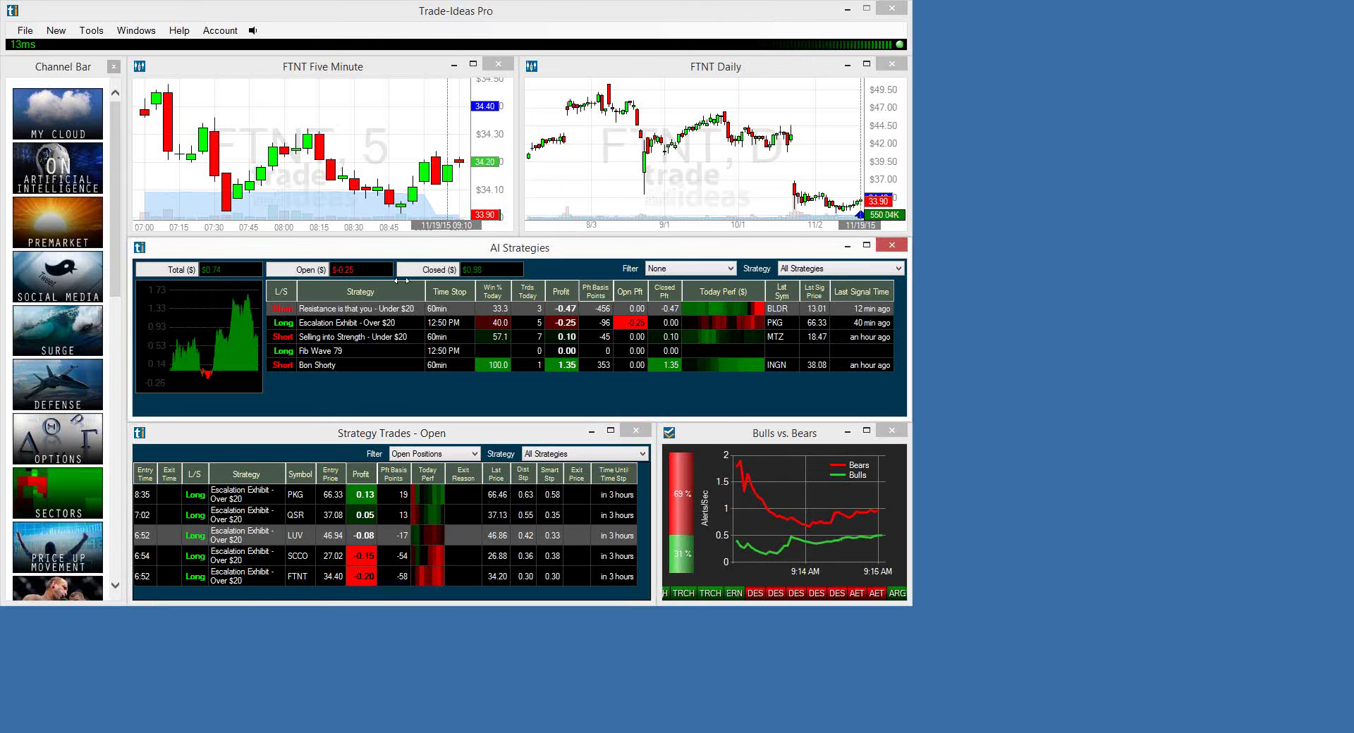
pyautogui.moveTo(401, 280); pyautogui.dragTo(391, 281)
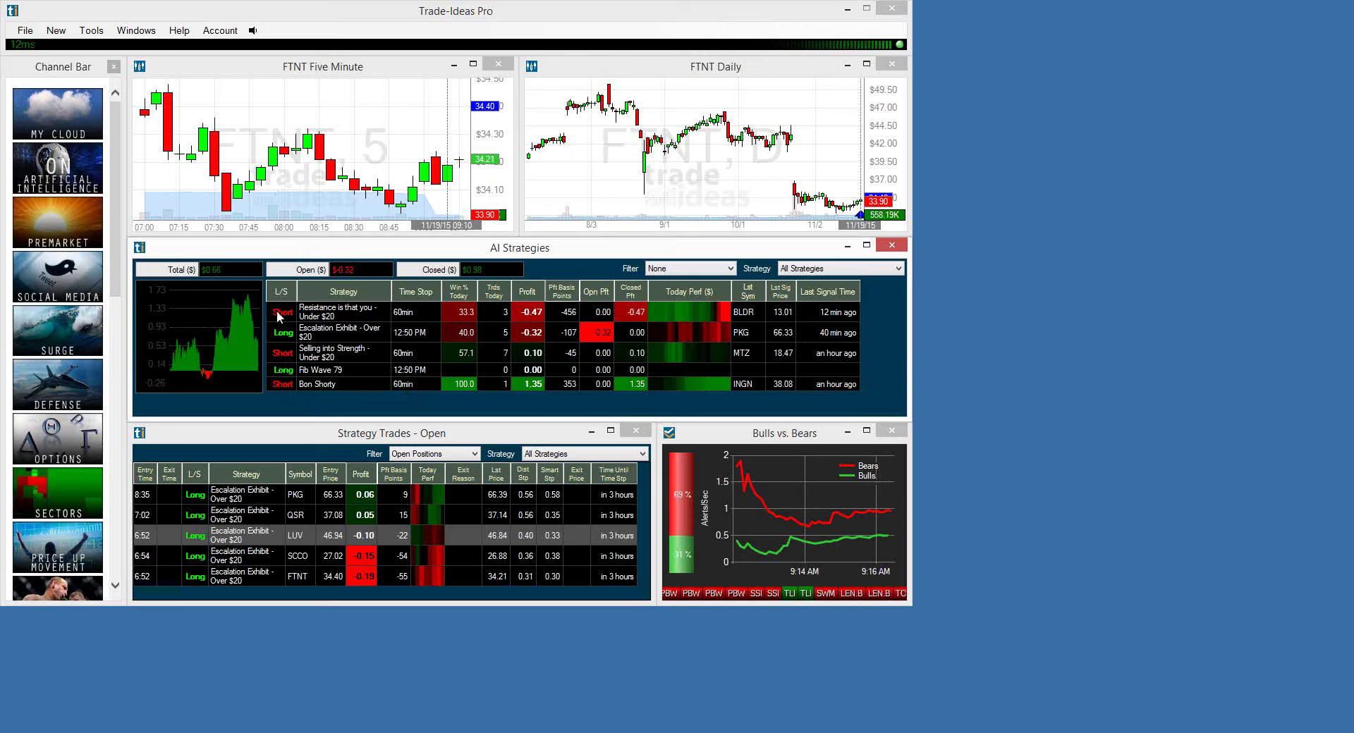
# Add the Win % column to the AI Strategies table through AI Column Config.
pyautogui.rightClick(514, 410)
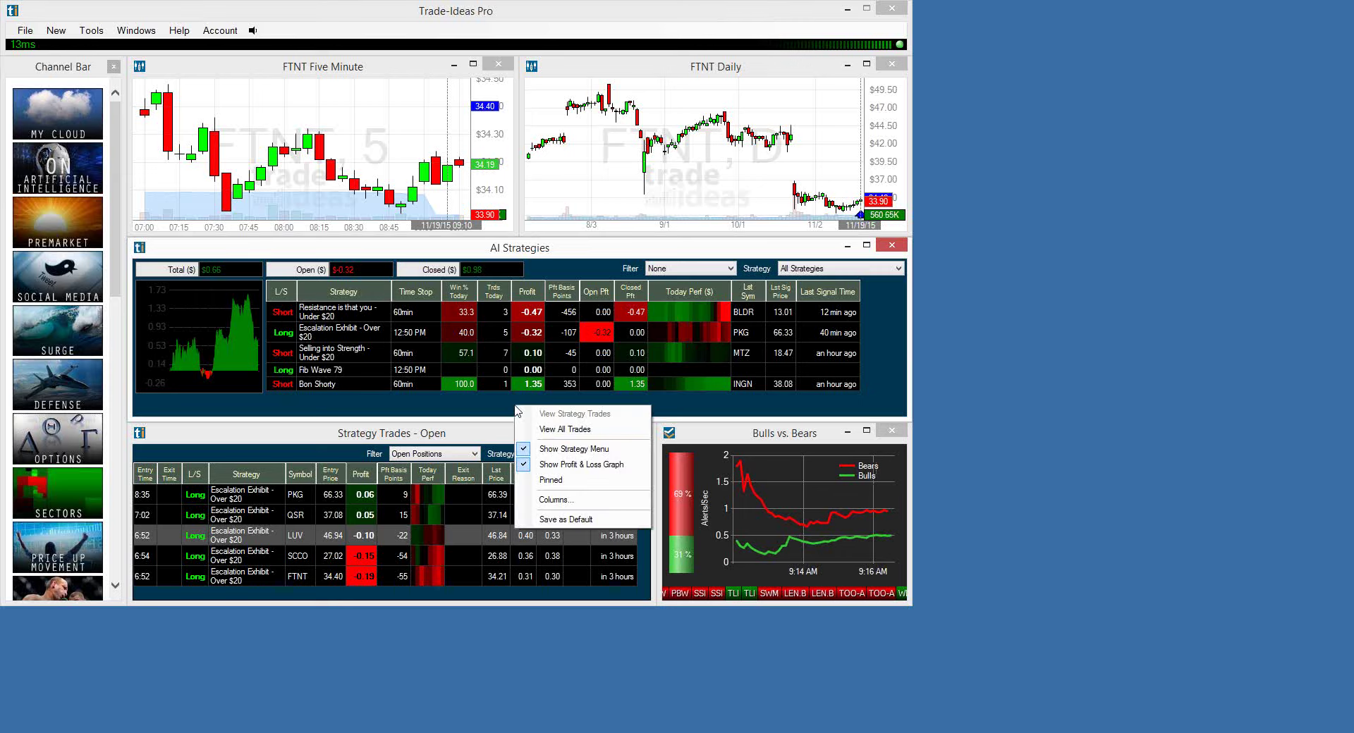
pyautogui.click(570, 502)
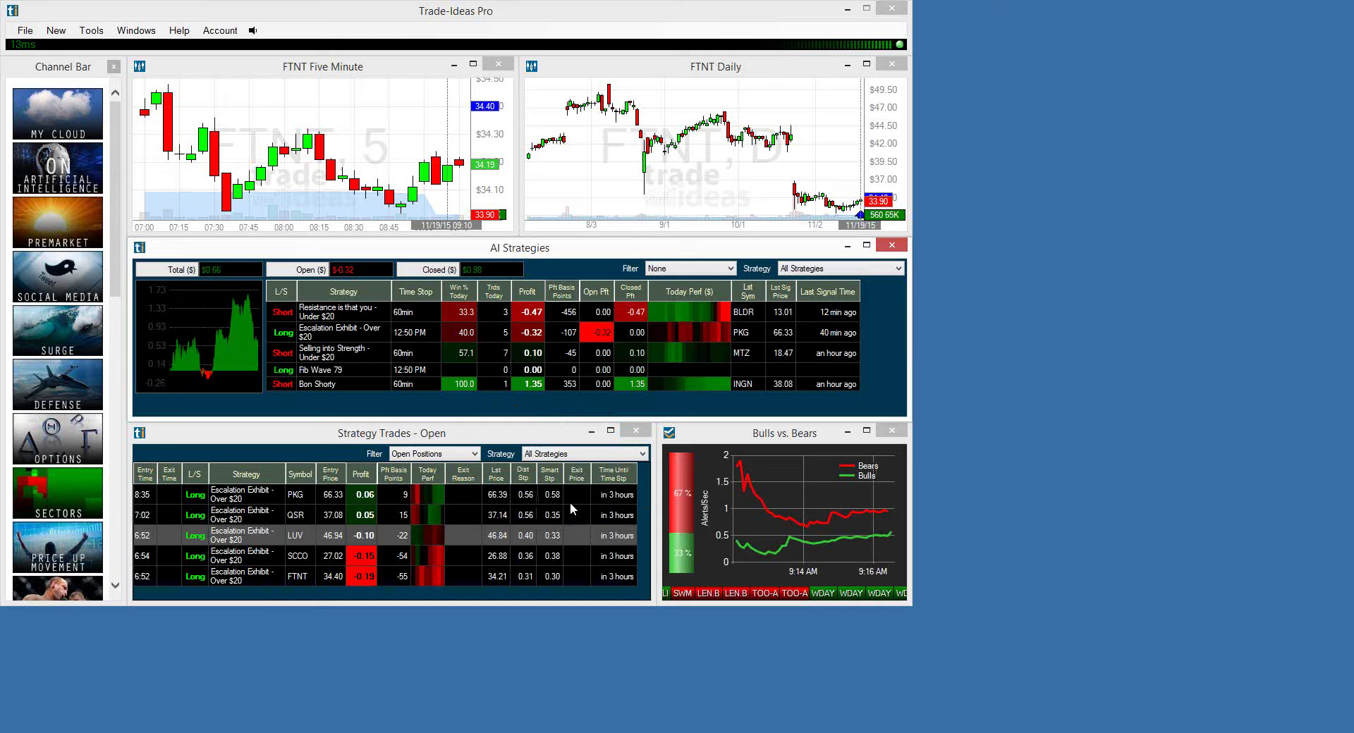
pyautogui.scroll(-1, 866, 341)
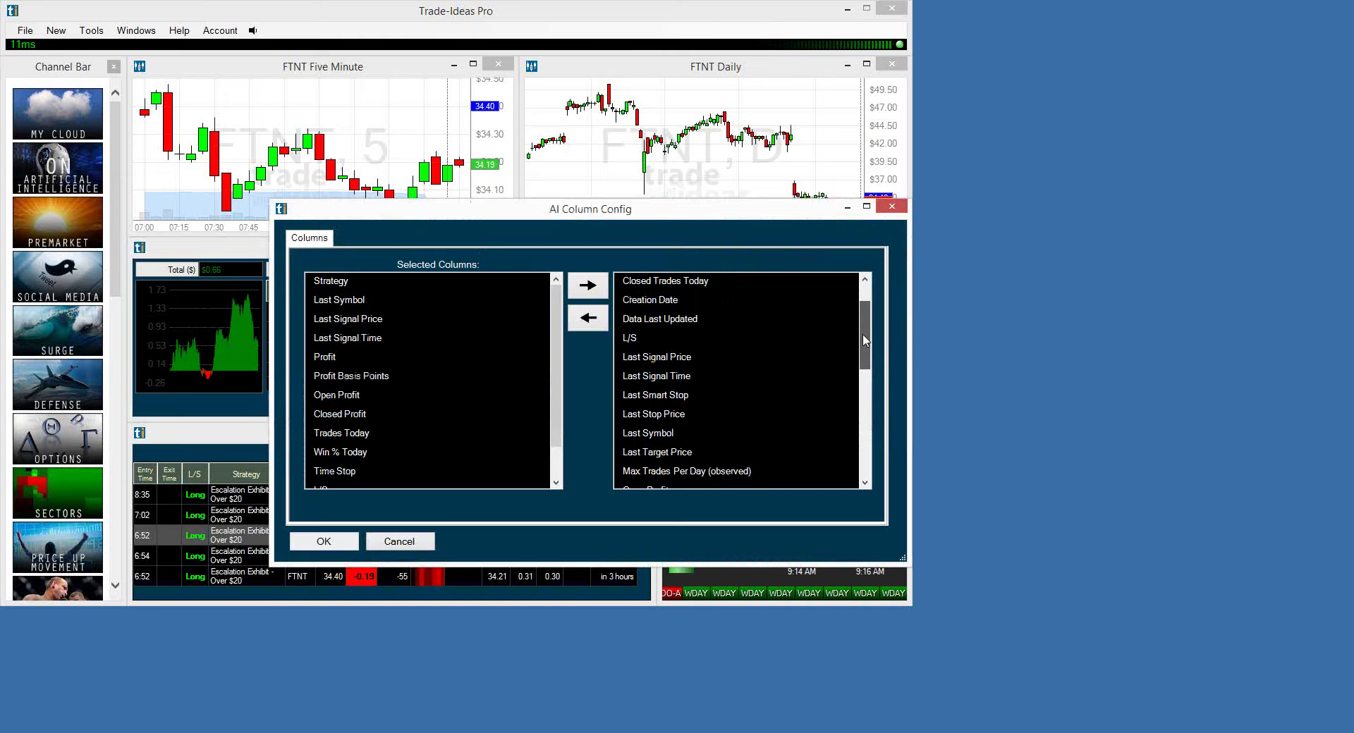
pyautogui.scroll(-5, 866, 340)
pyautogui.click(640, 451)
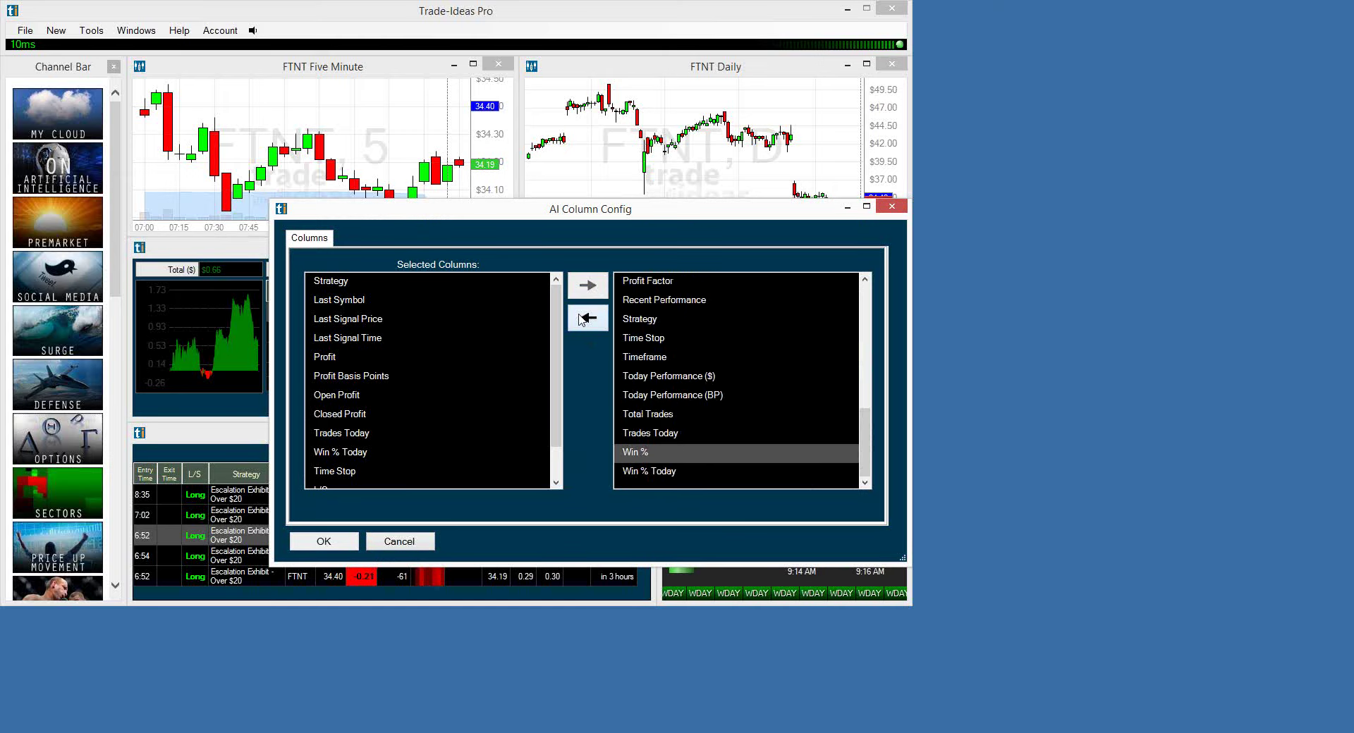
pyautogui.click(585, 318)
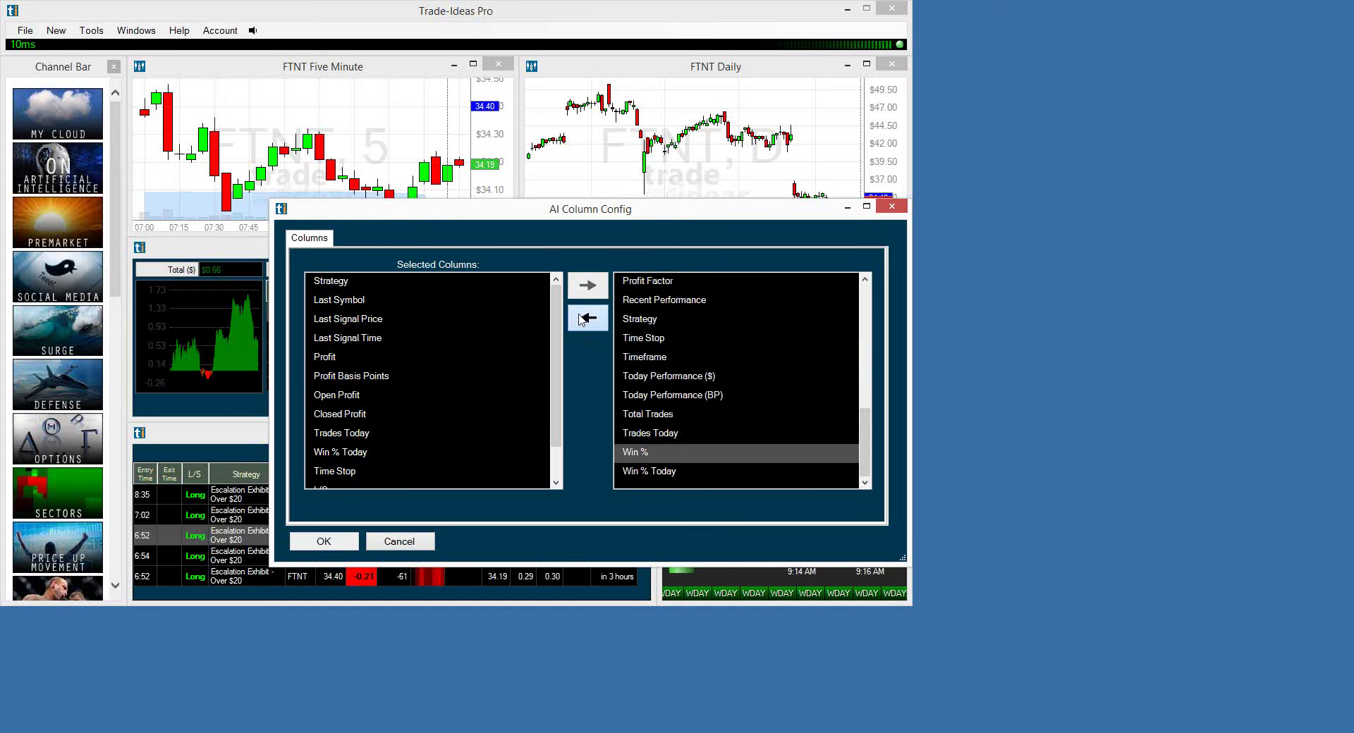
pyautogui.click(321, 547)
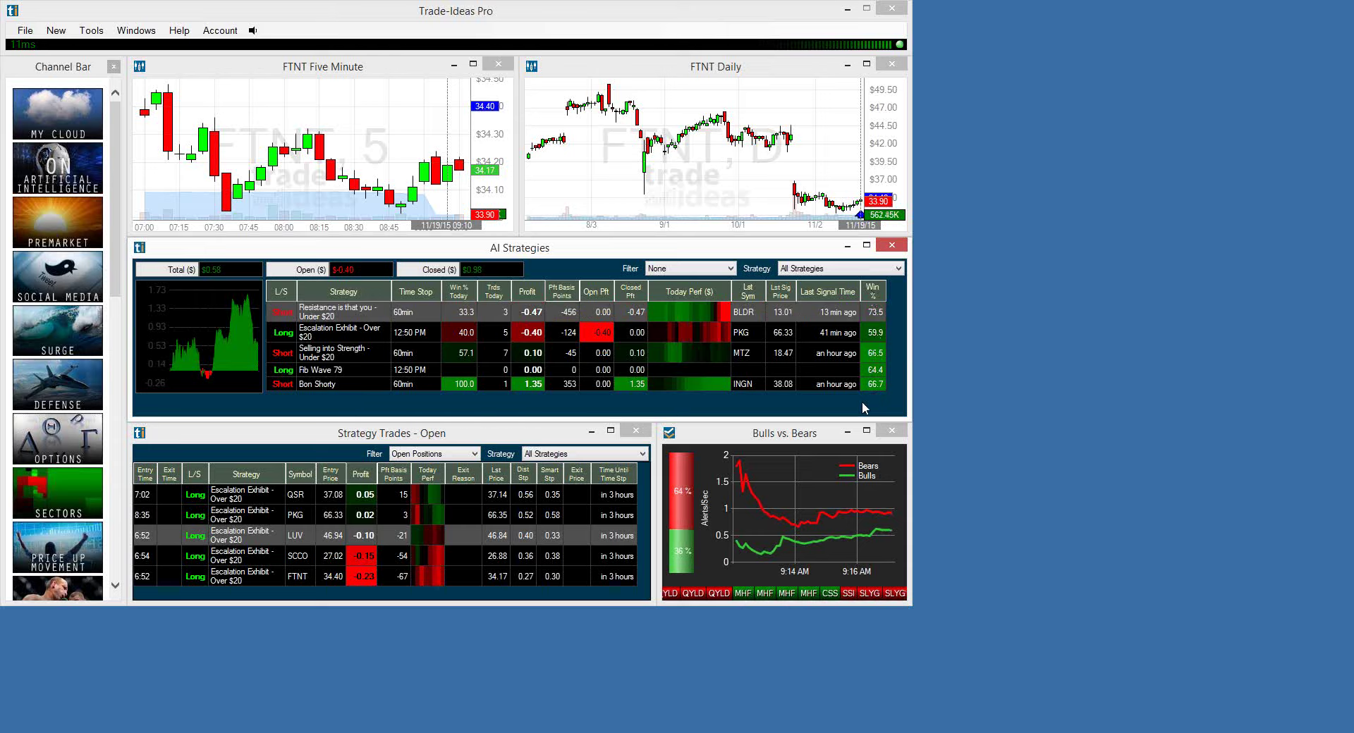
# Change the linked charts' symbol from FTNT to TWTR and zoom the five-minute chart.
pyautogui.write('TWTR')
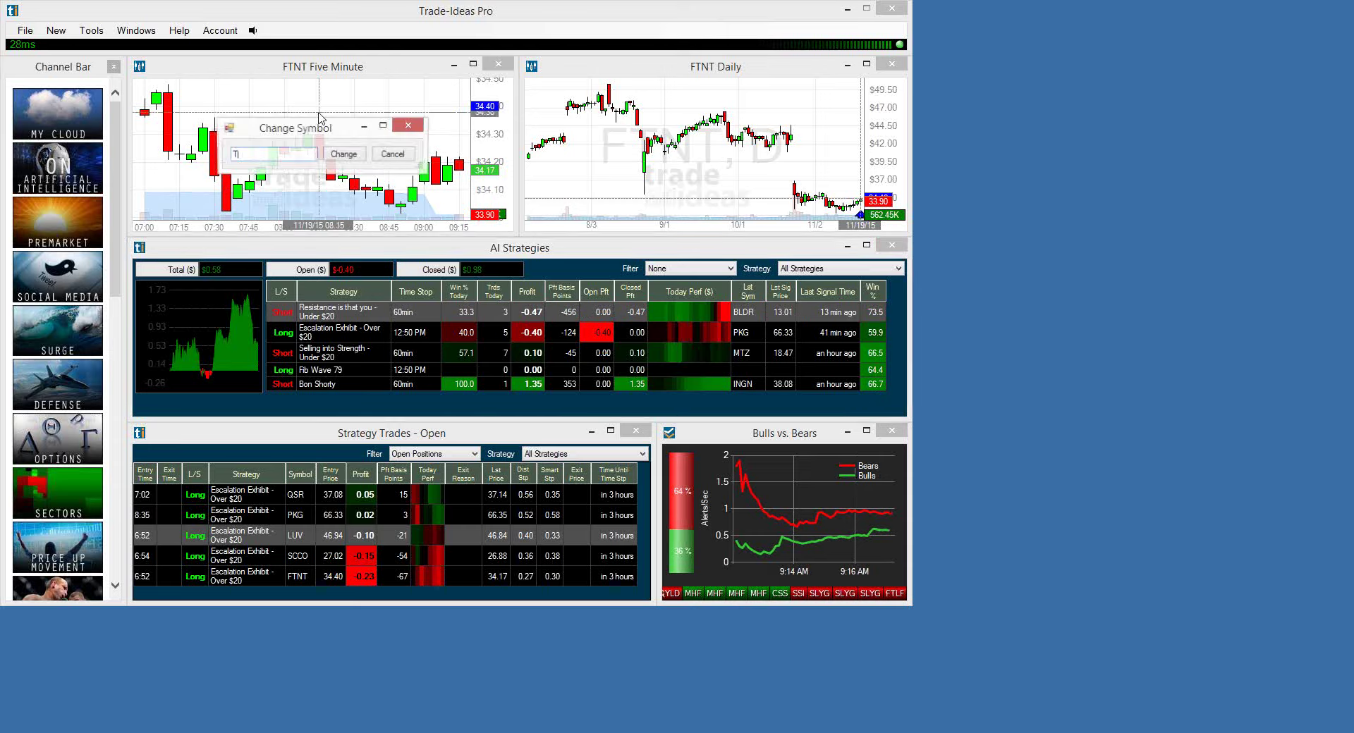
pyautogui.press('Return')
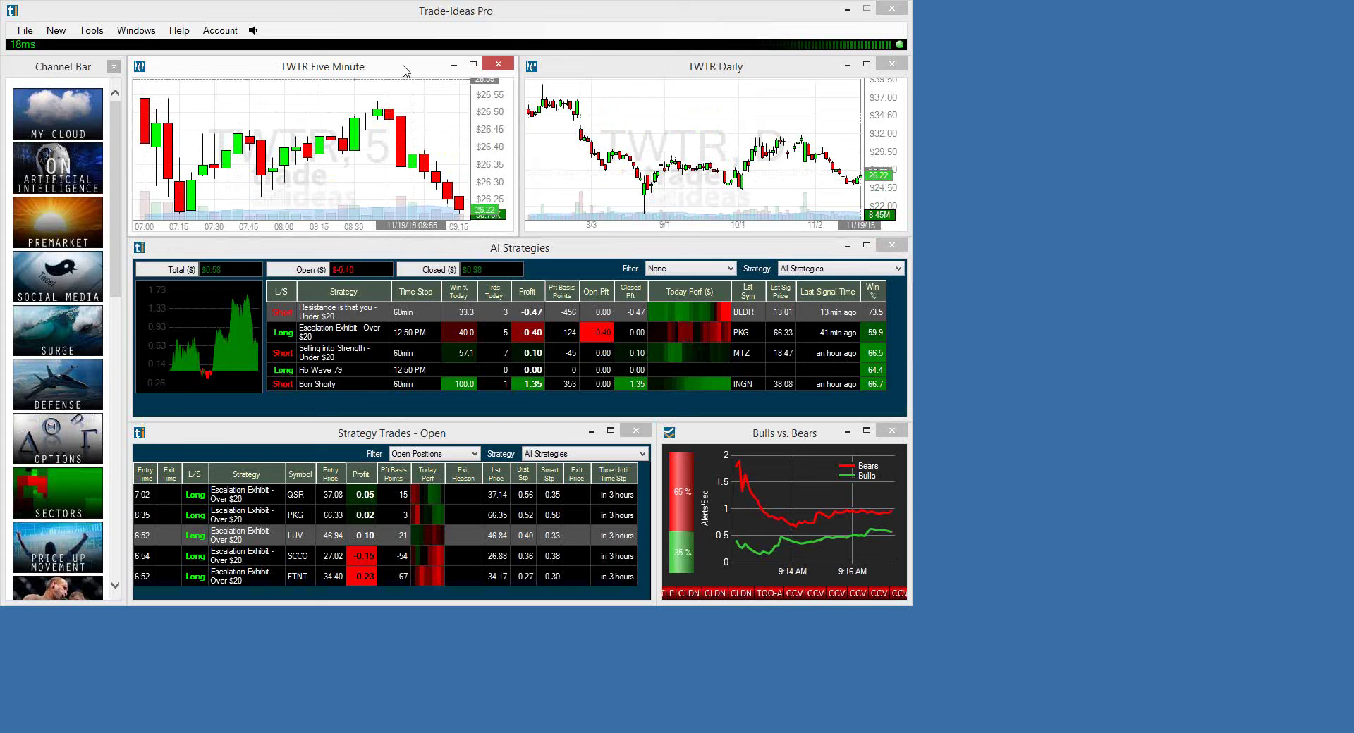
pyautogui.scroll(1, 402, 130)
pyautogui.scroll(-2, 402, 131)
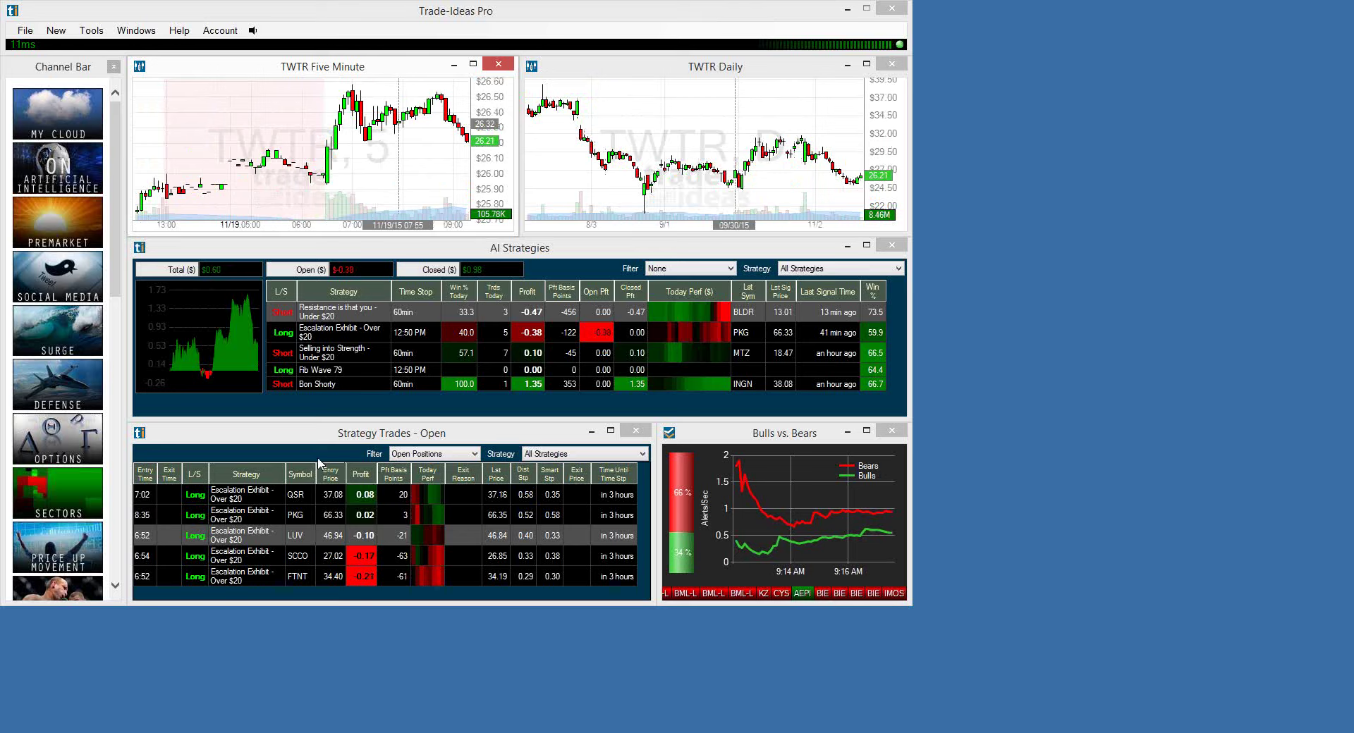
# Switch focus back and forth between the open strategy trades and AI Strategies windows.
pyautogui.click(372, 602)
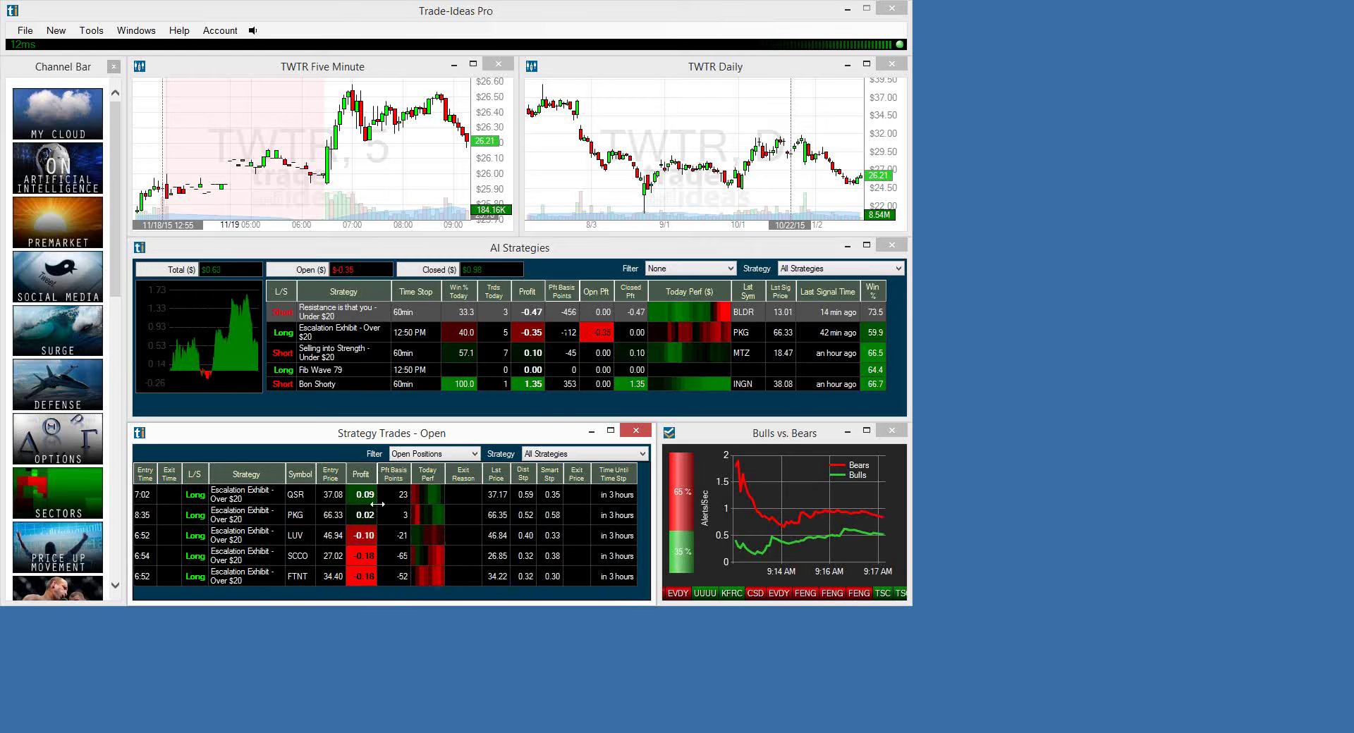
pyautogui.click(496, 396)
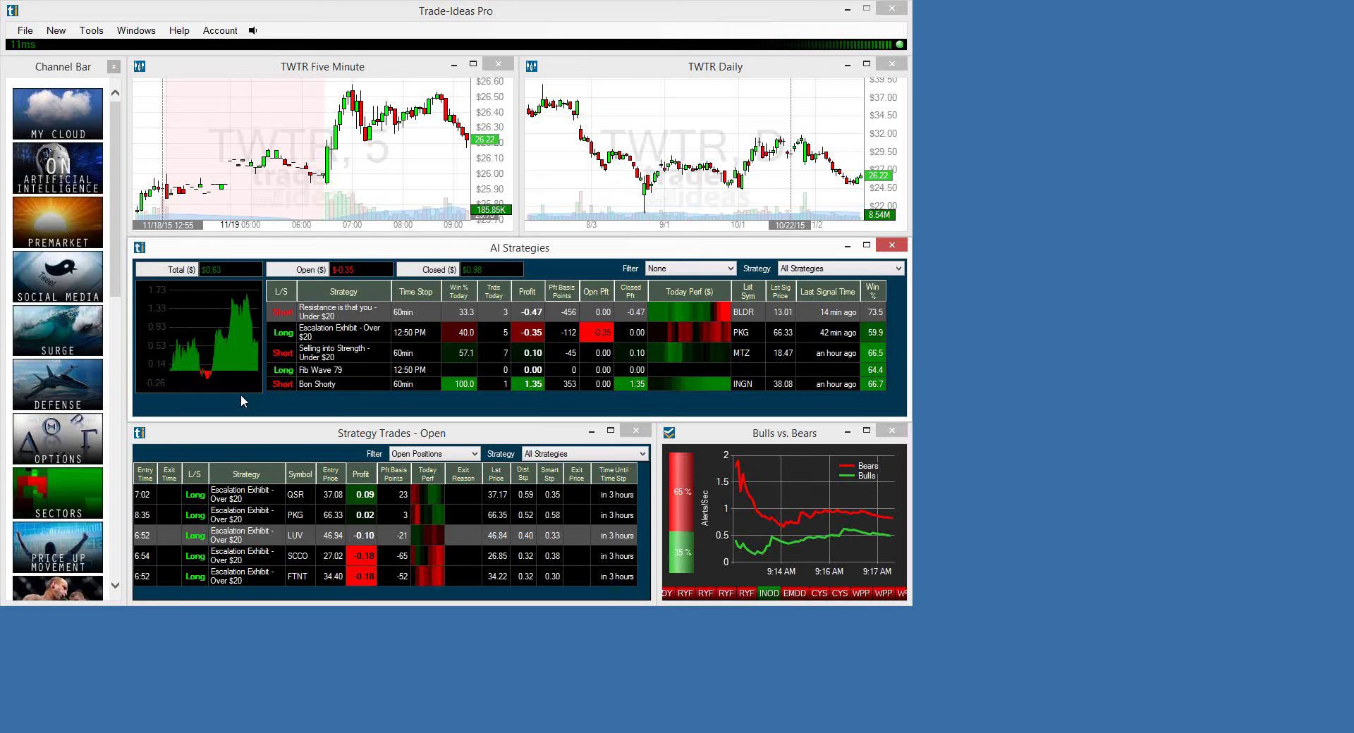
pyautogui.click(395, 601)
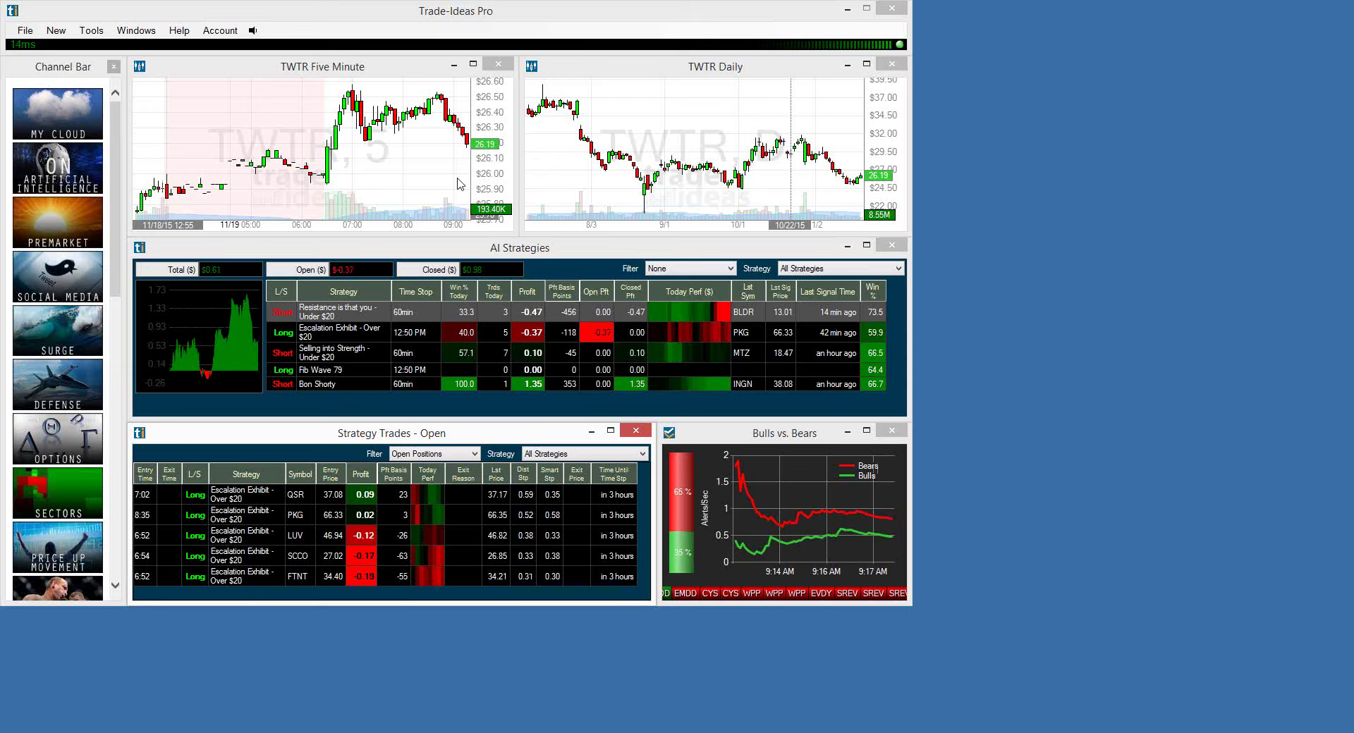
pyautogui.click(779, 409)
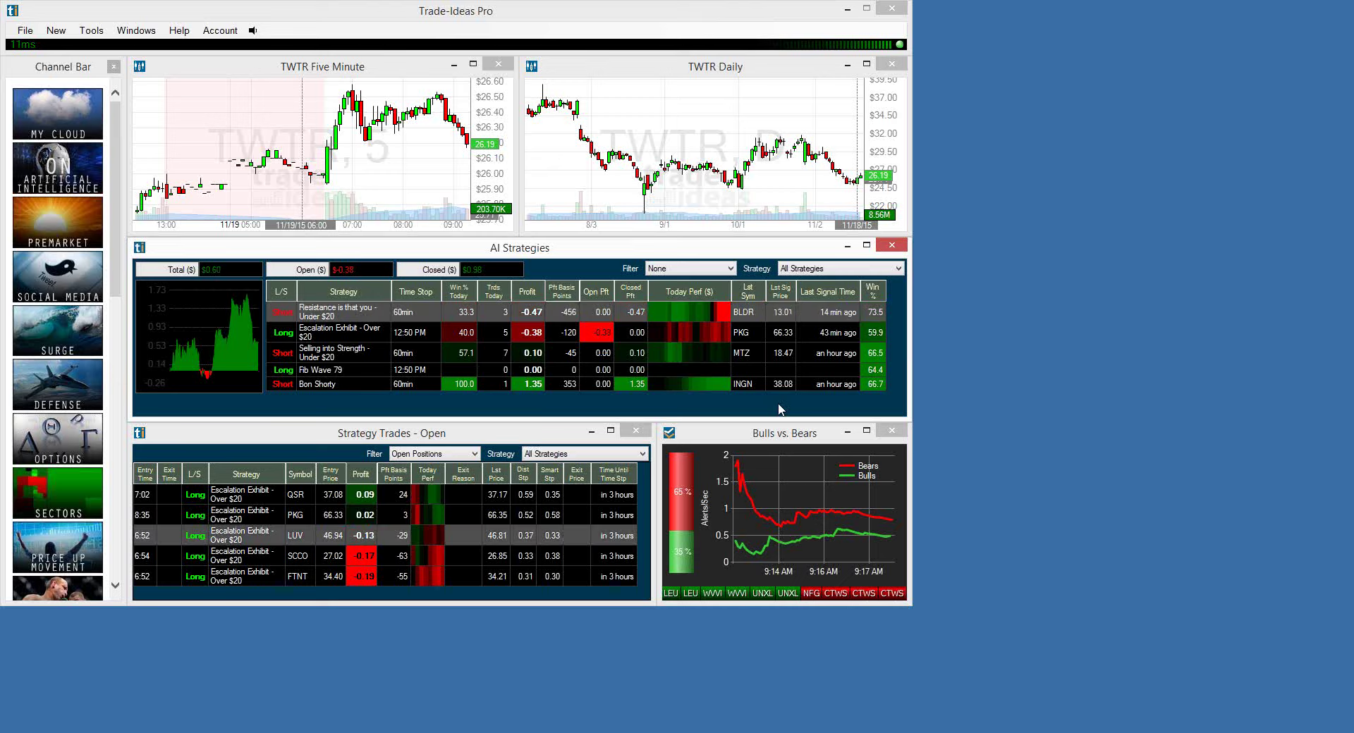
# Bring up the sales deck, select the 'Let me ask you a question...' slide, and start presenting full-screen.
pyautogui.moveTo(167, 732)
pyautogui.click(269, 710)
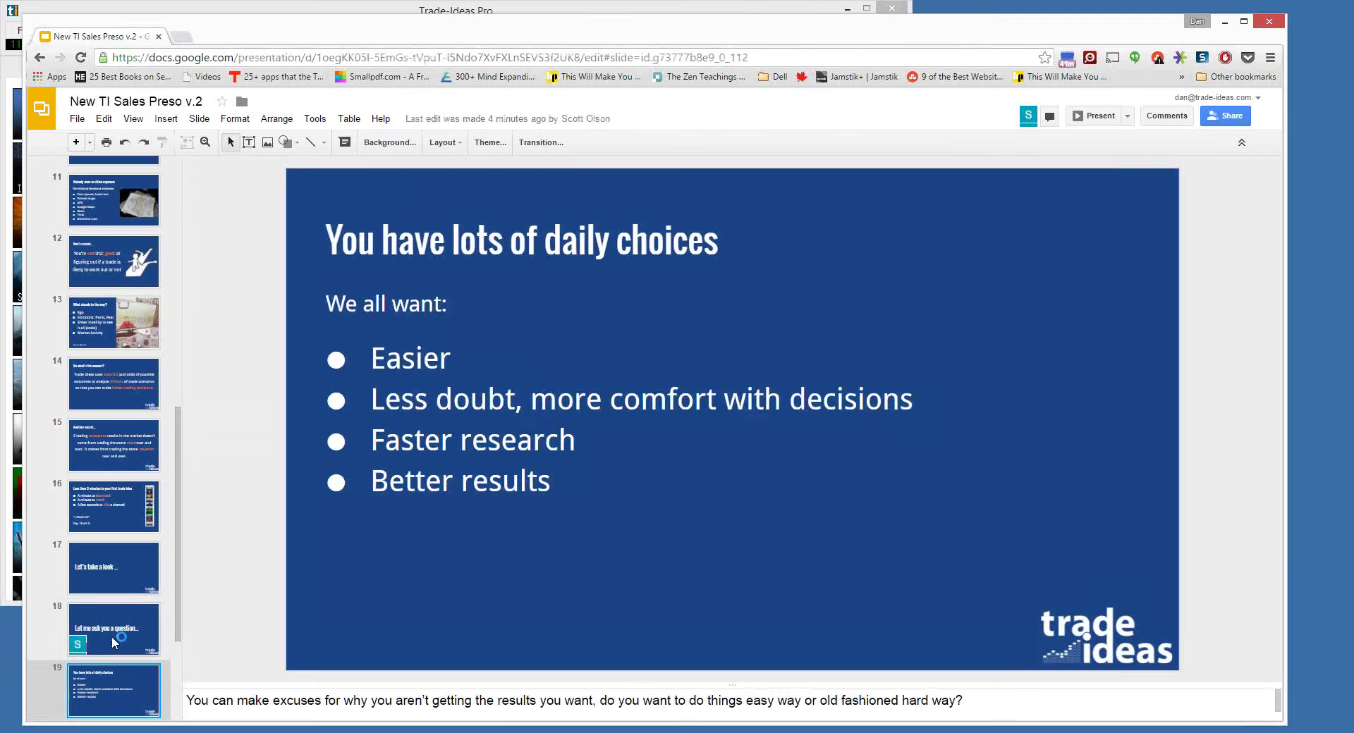
pyautogui.click(113, 628)
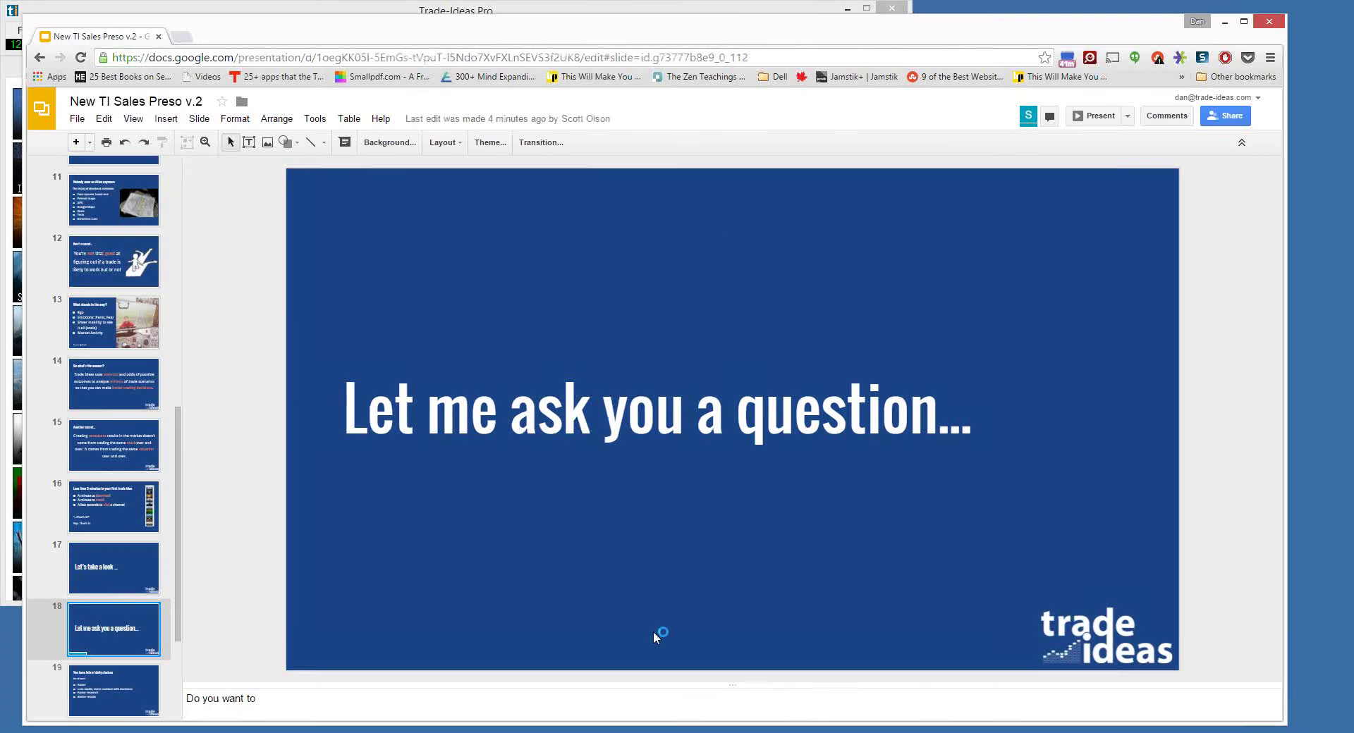
pyautogui.click(1112, 115)
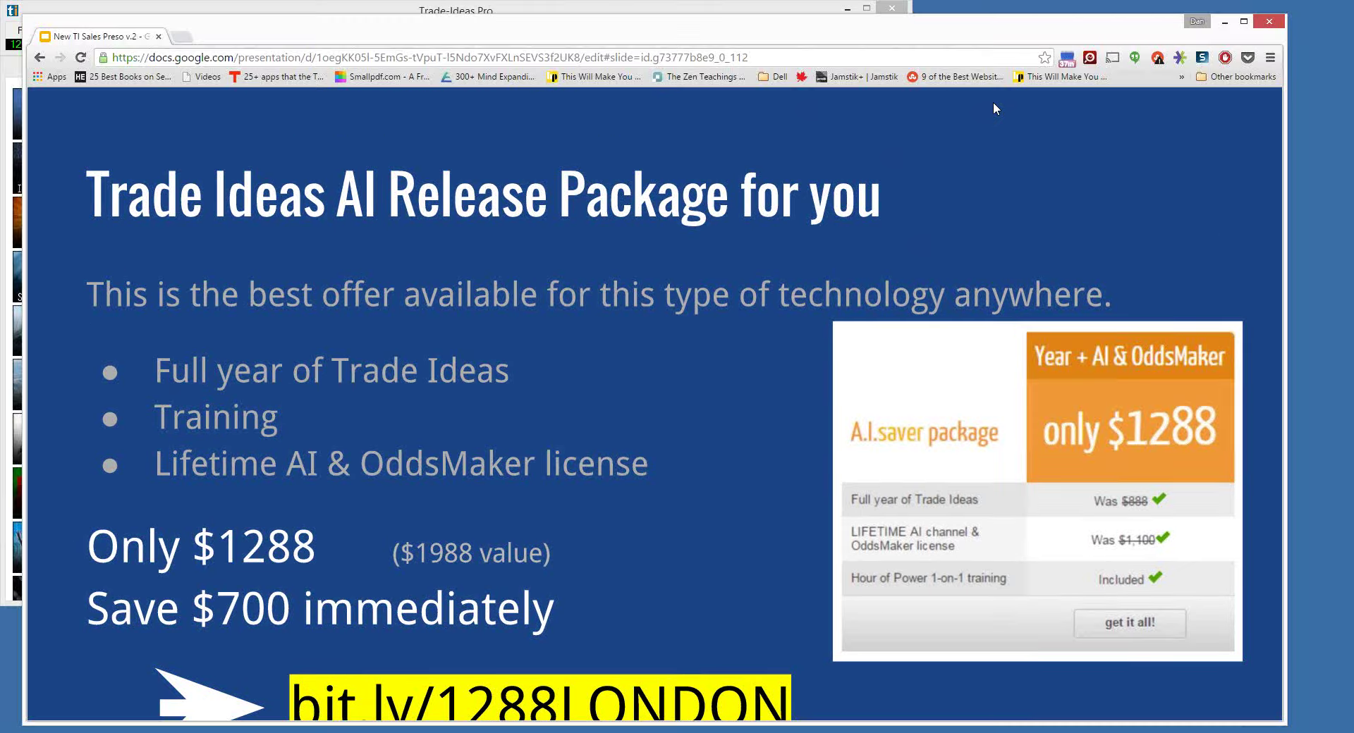
pyautogui.press('Escape')
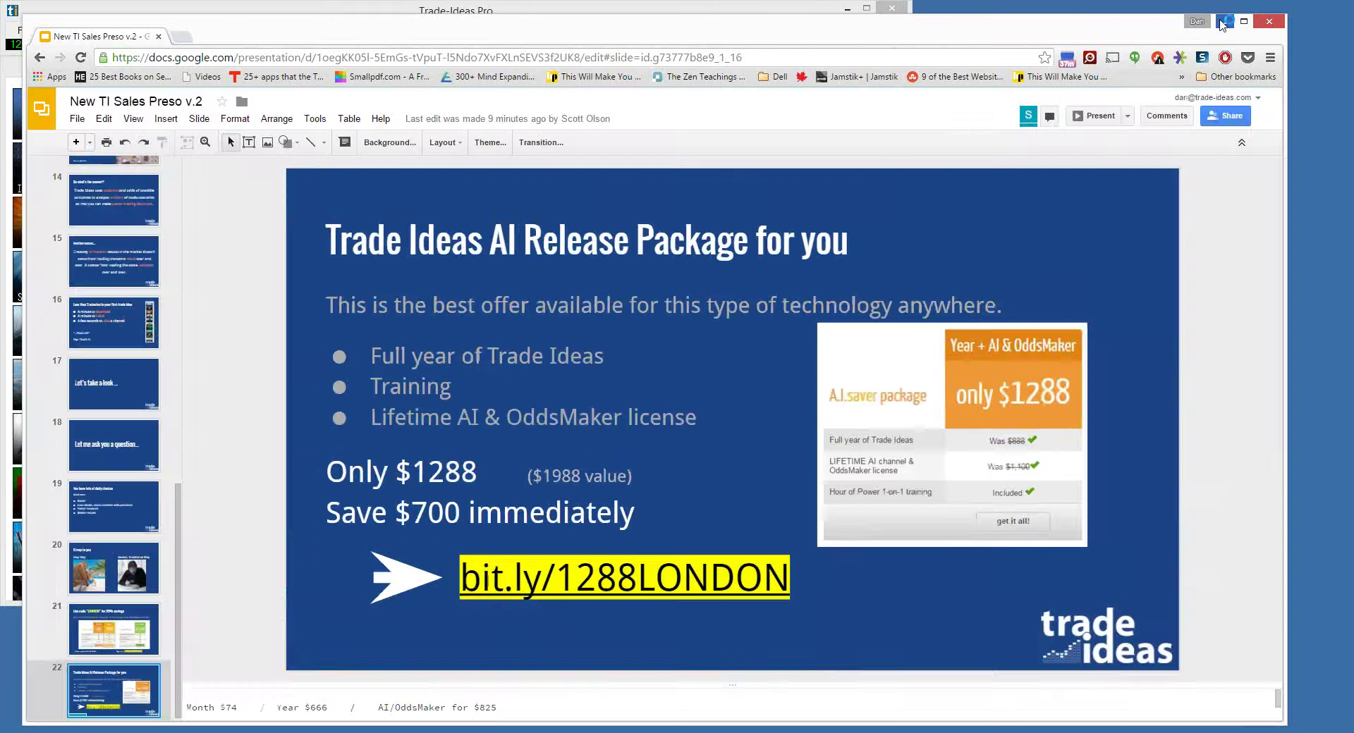
# Minimize Chrome and start a new alert window from scratch in Trade-Ideas Pro.
pyautogui.click(1224, 22)
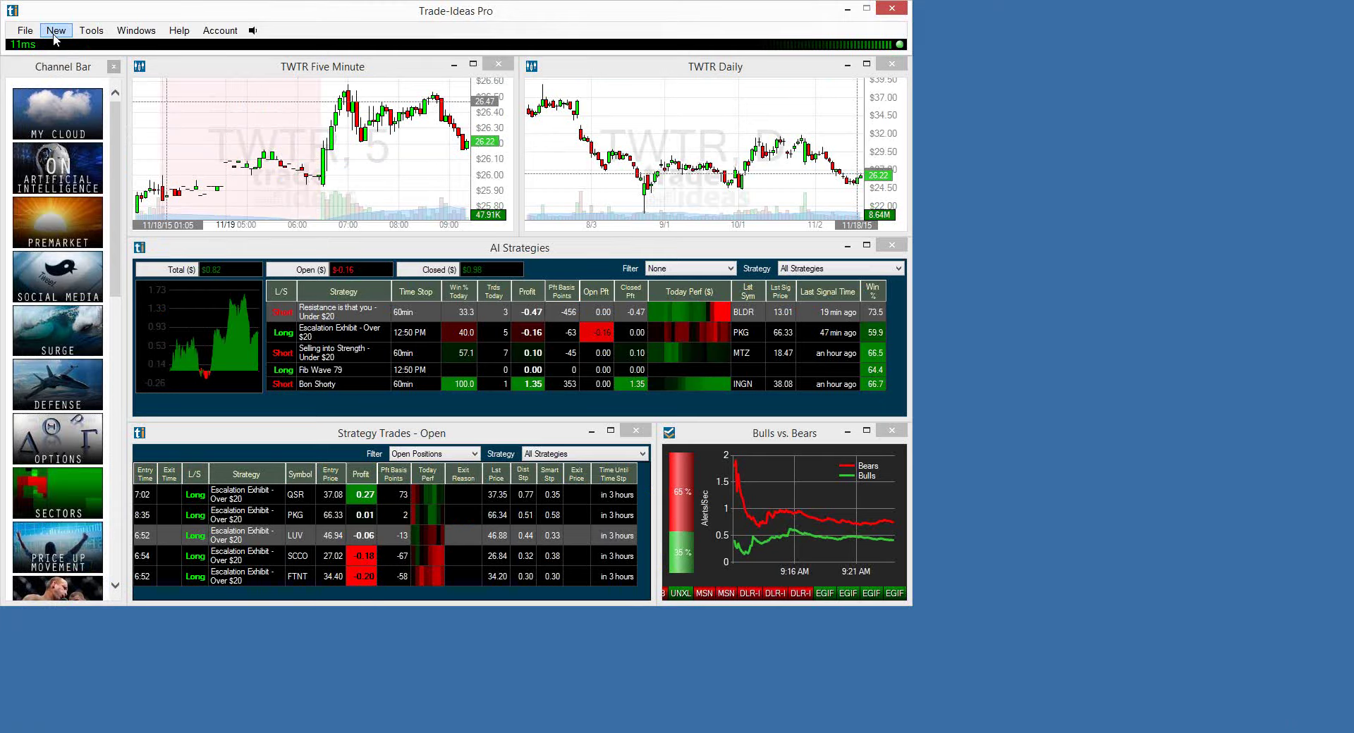
pyautogui.click(54, 31)
pyautogui.click(62, 43)
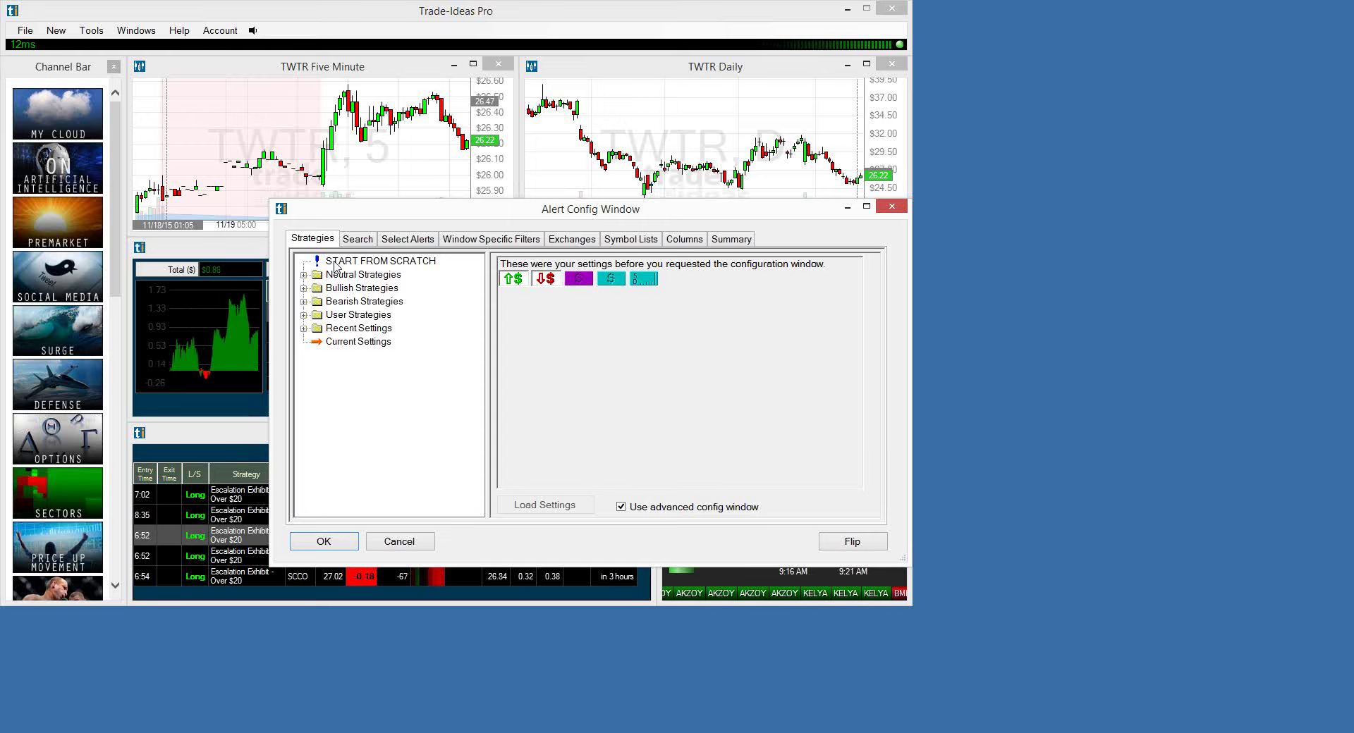
pyautogui.click(336, 265)
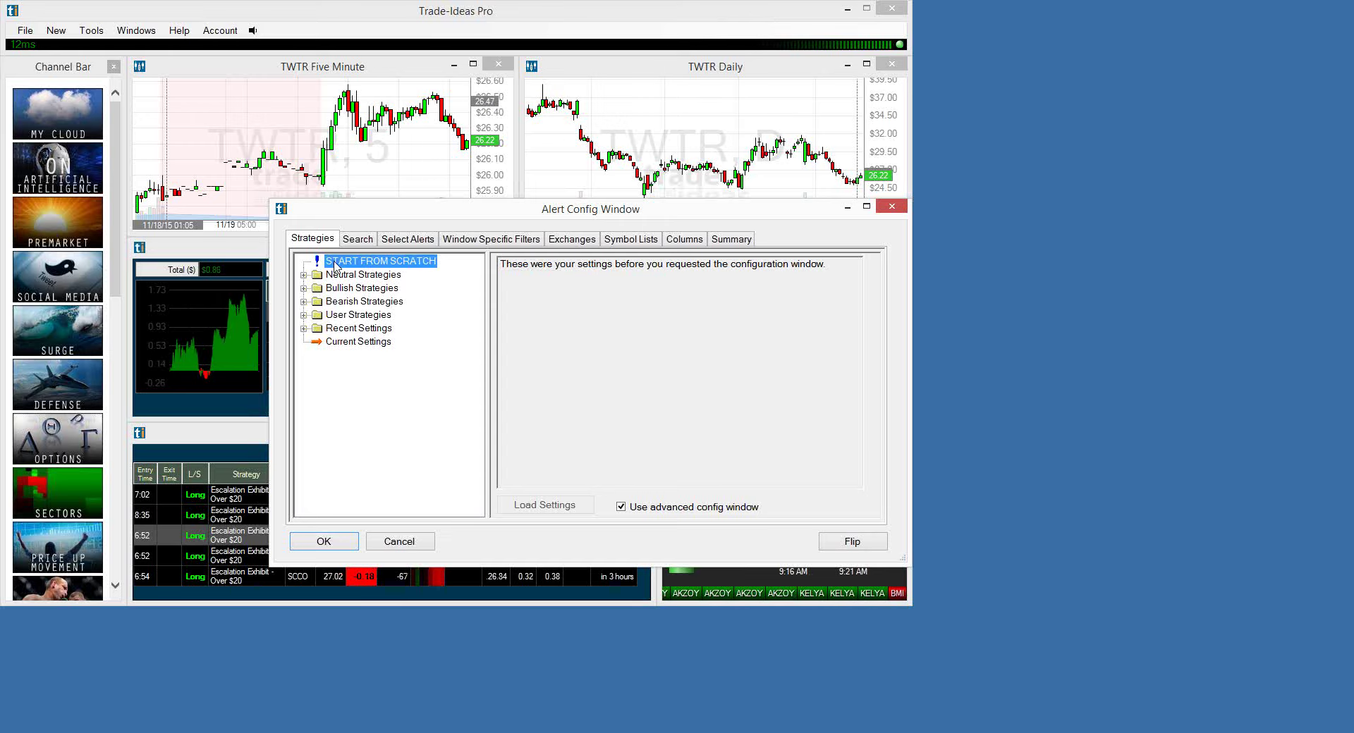
# Add the New high alert to the strategy and turn it on.
pyautogui.click(363, 240)
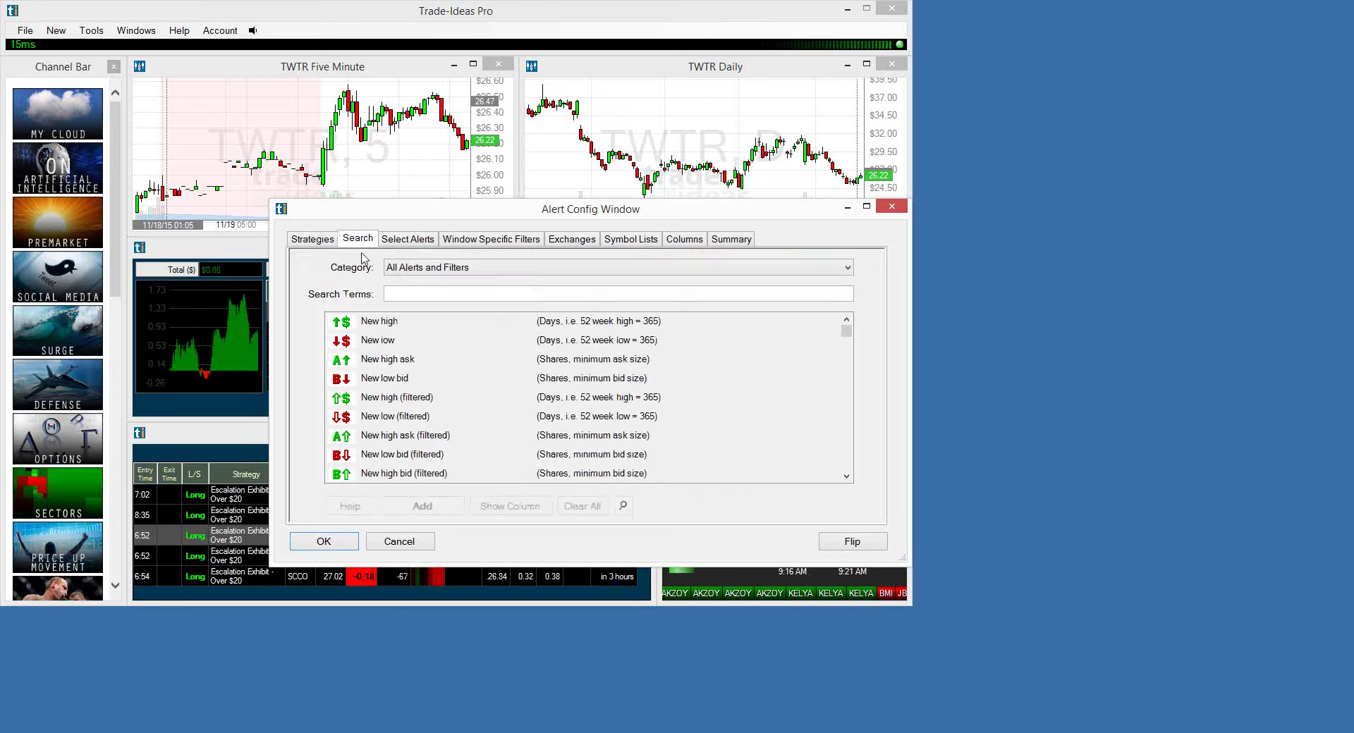
pyautogui.click(378, 323)
pyautogui.click(418, 509)
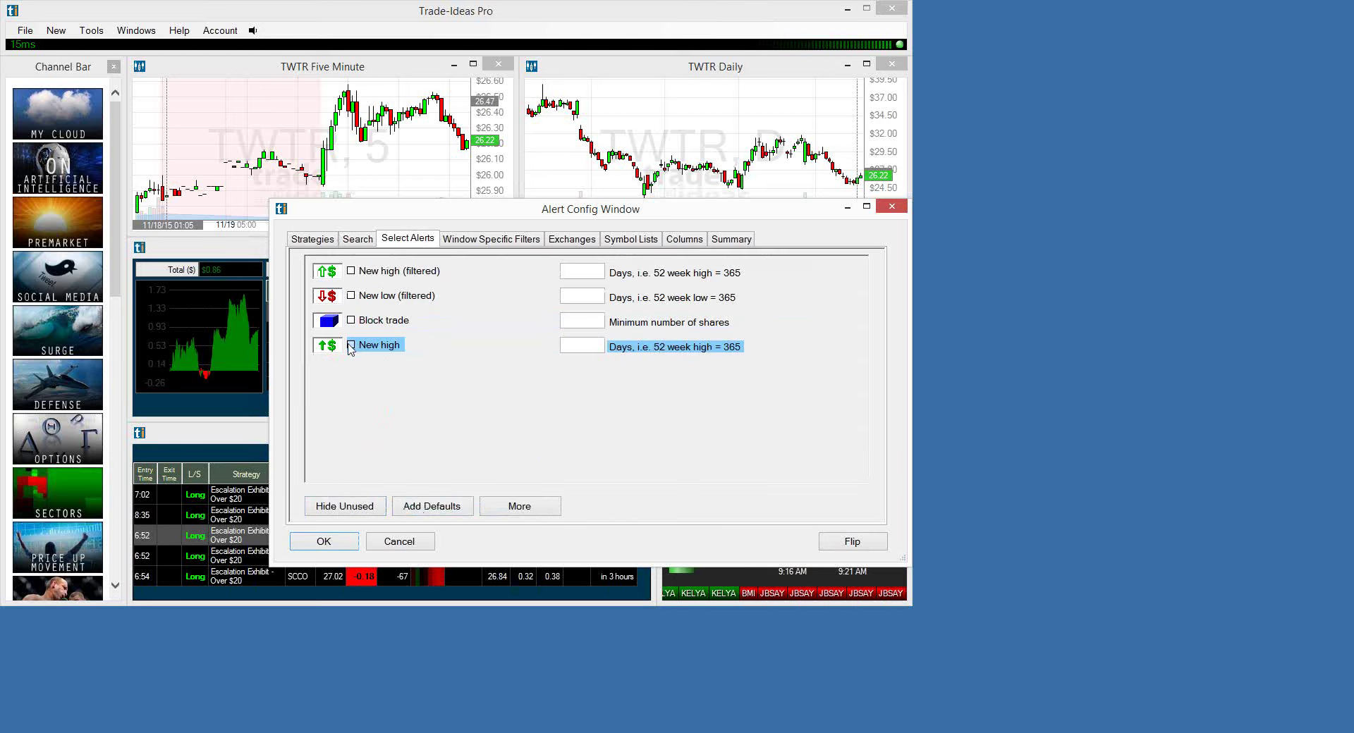
pyautogui.click(350, 345)
# Set the maximum price to $50 and minimum average daily volume to 1000 (1,000,000 shares).
pyautogui.hotkey('ctrl', 'Tab')
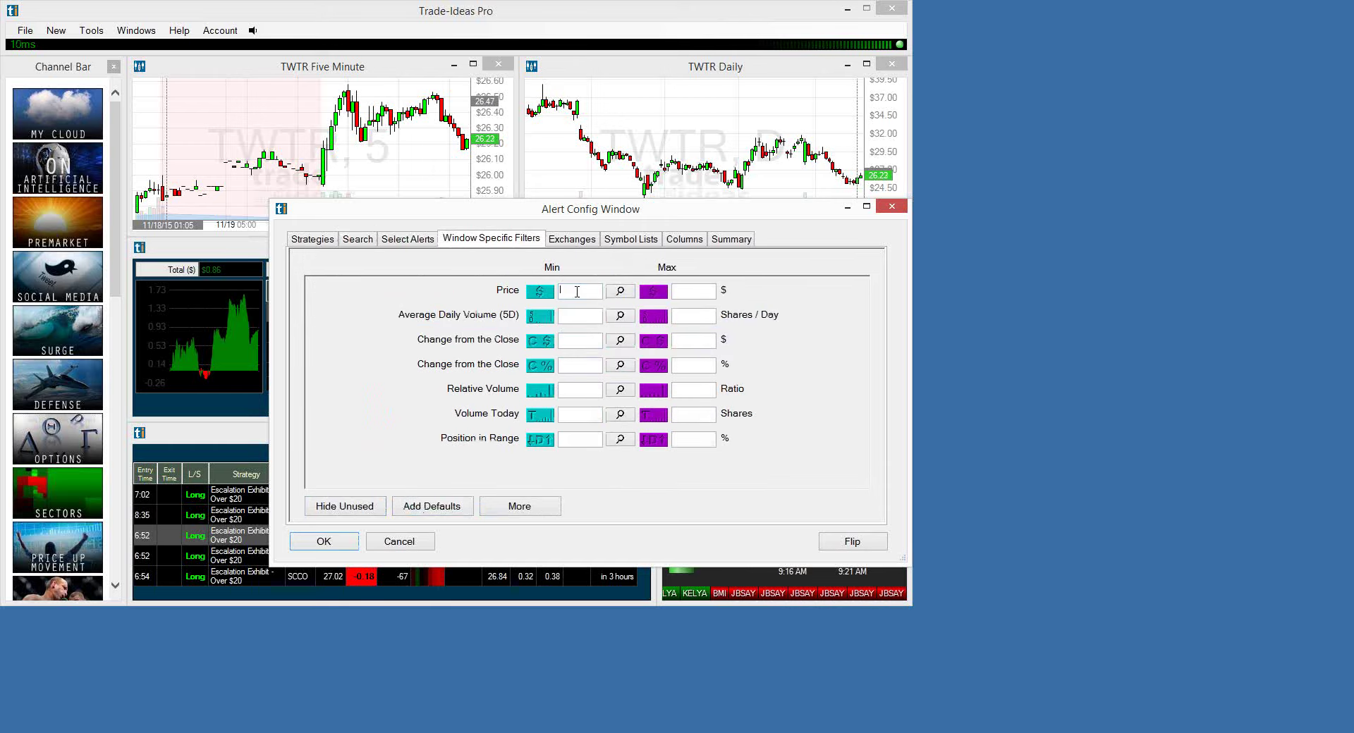
pyautogui.click(691, 291)
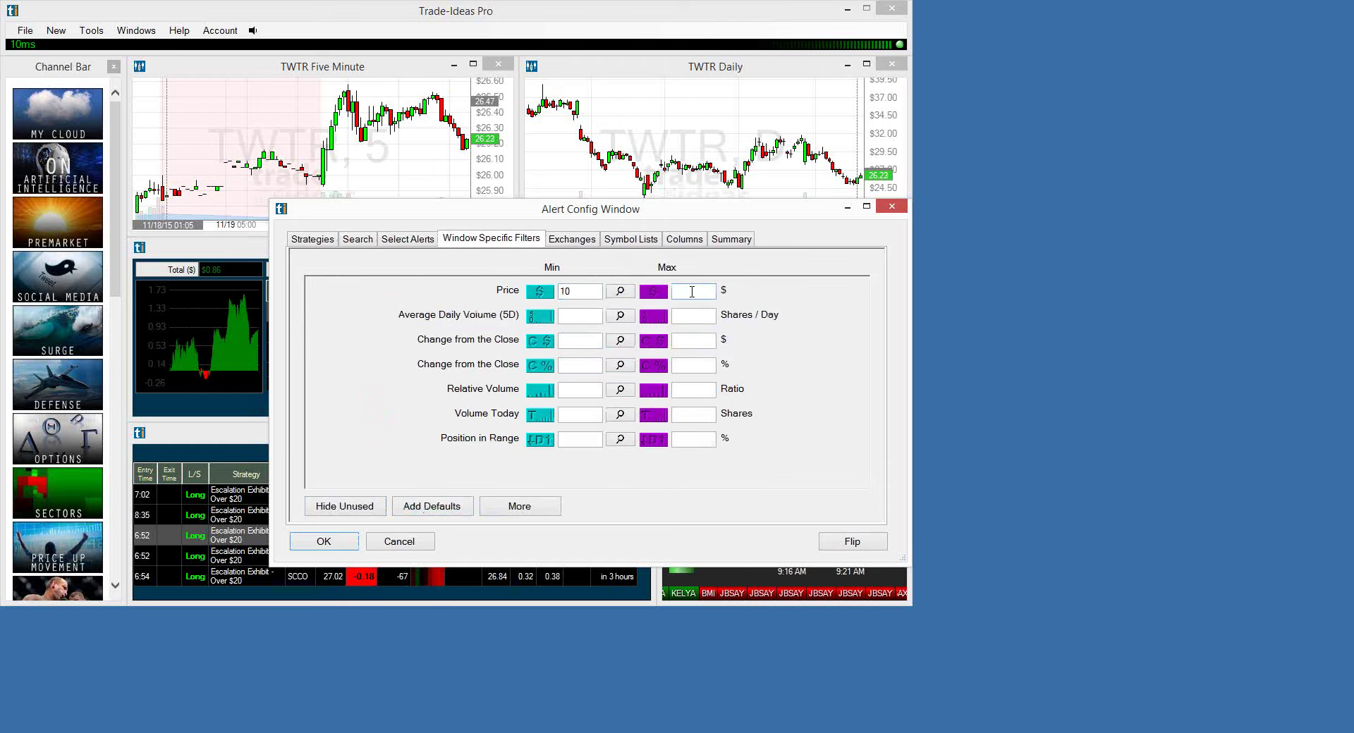
pyautogui.write('50')
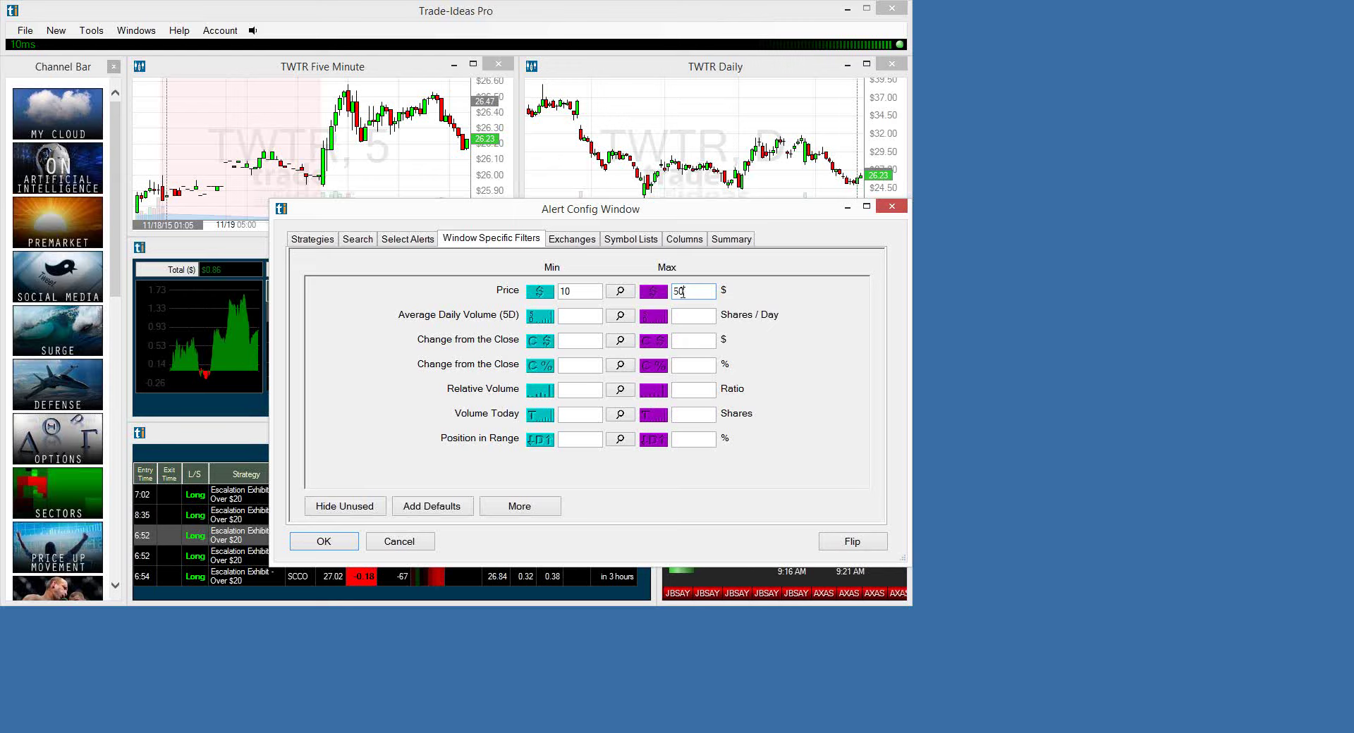
pyautogui.click(589, 322)
pyautogui.write('1000000')
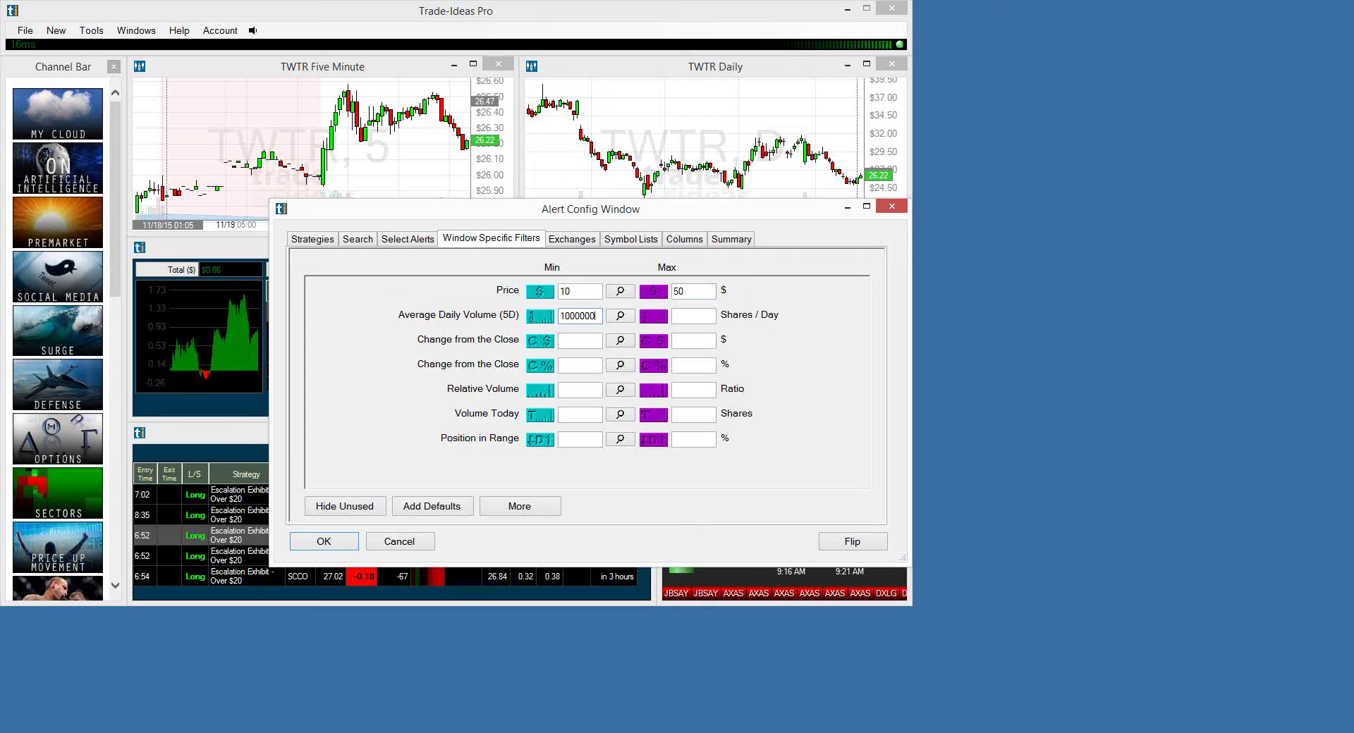
# Review the strategy, name the window '10 Day Highs', and create it.
pyautogui.hotkey('ctrl', 'shift', 'Tab')
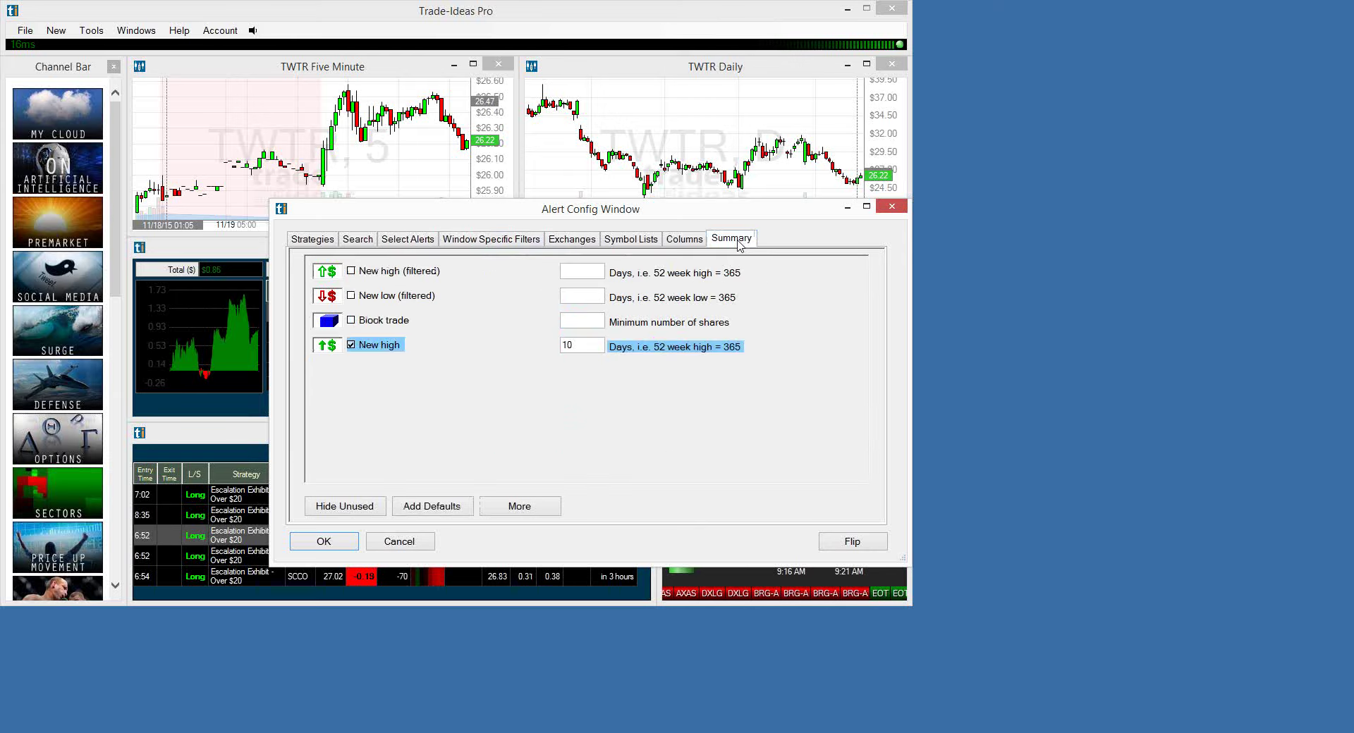
pyautogui.click(737, 240)
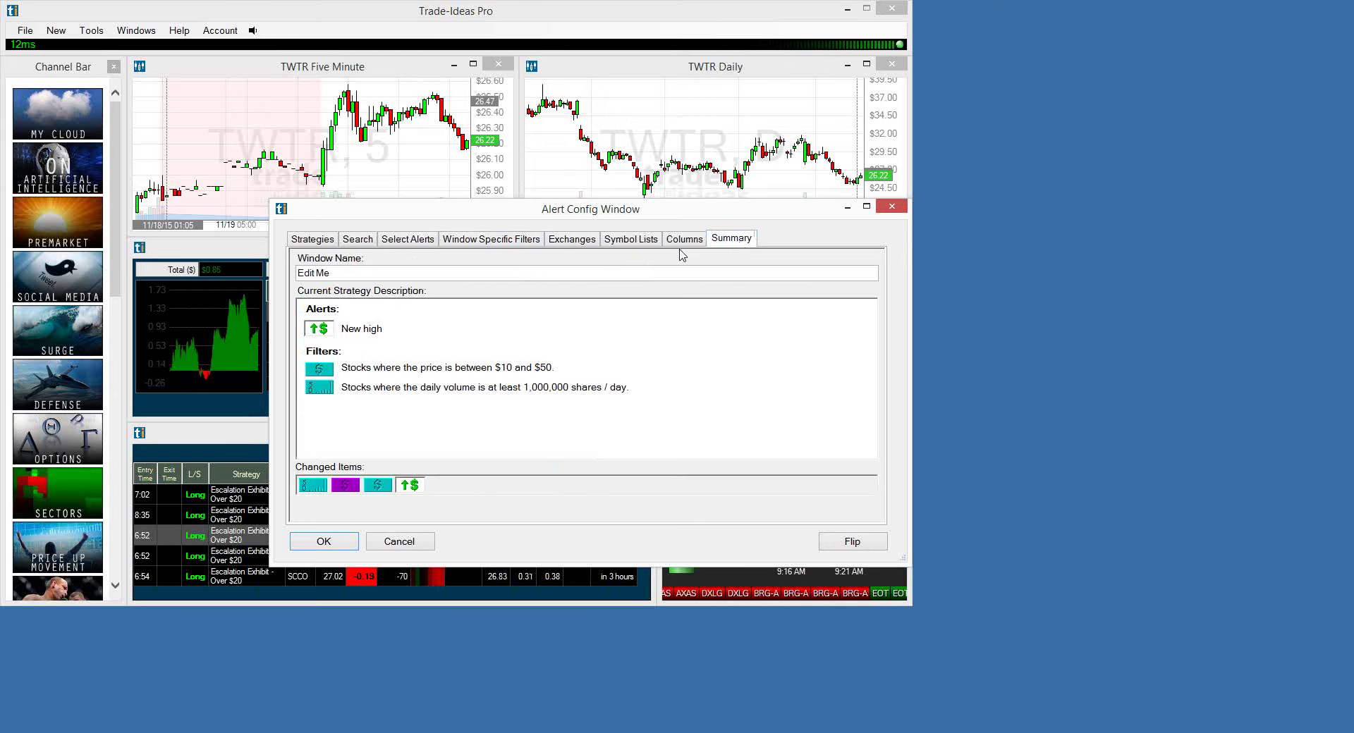
pyautogui.tripleClick(538, 272)
pyautogui.write('10 Da')
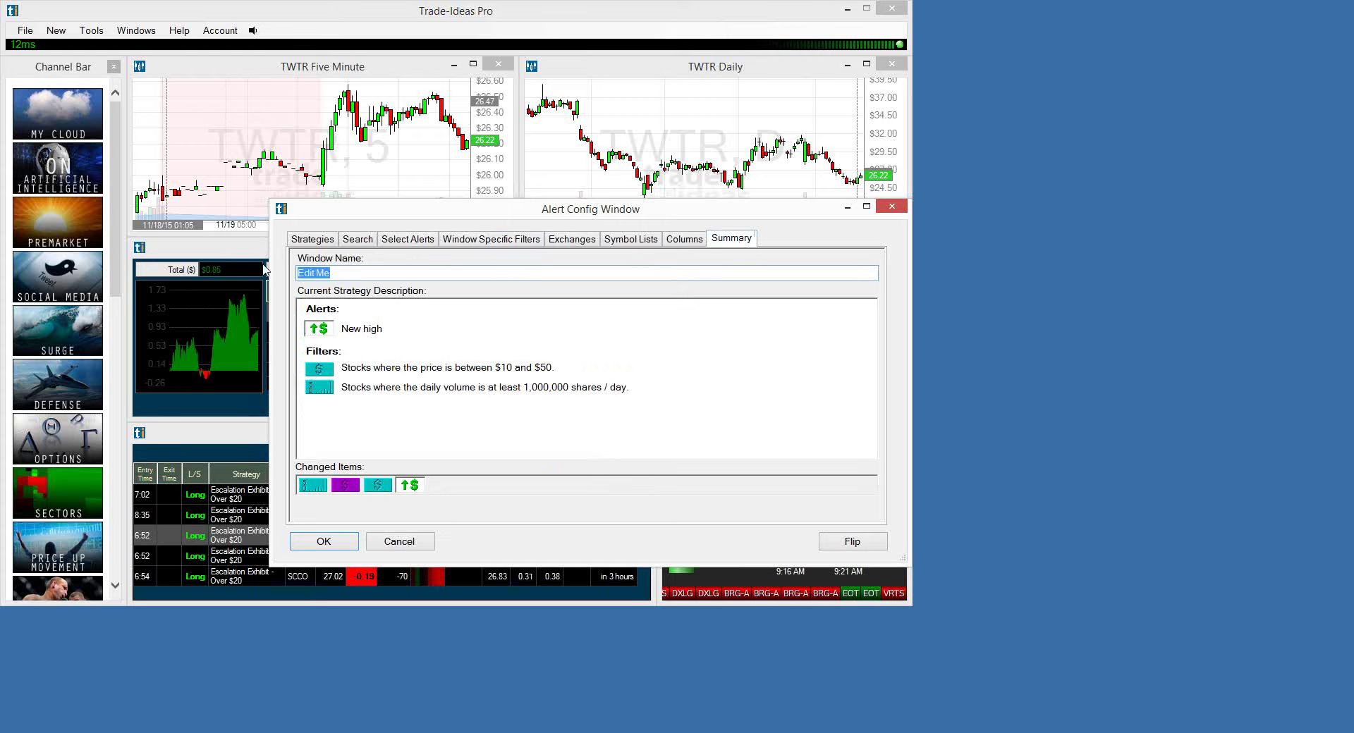
pyautogui.write('y Highs')
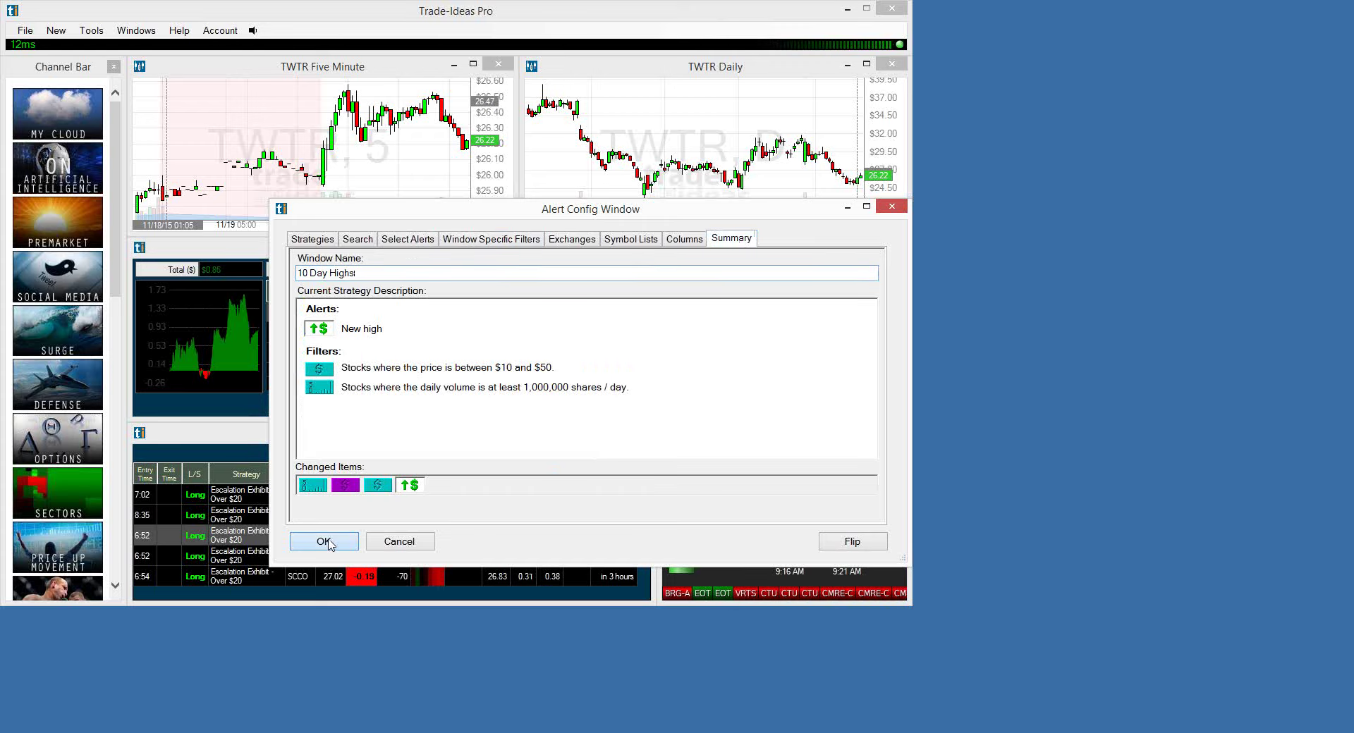
pyautogui.click(327, 541)
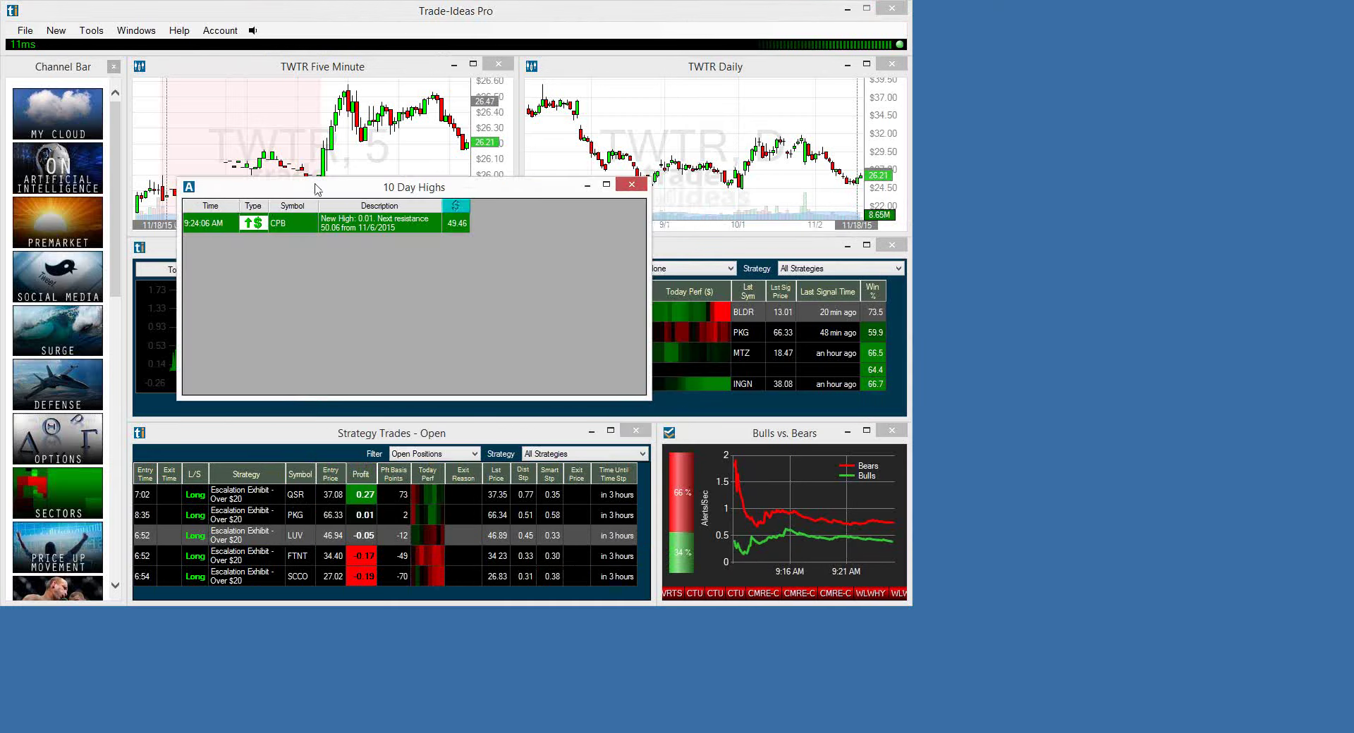
# Reposition the 10 Day Highs window and chart CPB from its alert.
pyautogui.moveTo(318, 200); pyautogui.dragTo(428, 476)
pyautogui.click(416, 496)
pyautogui.rightClick(415, 540)
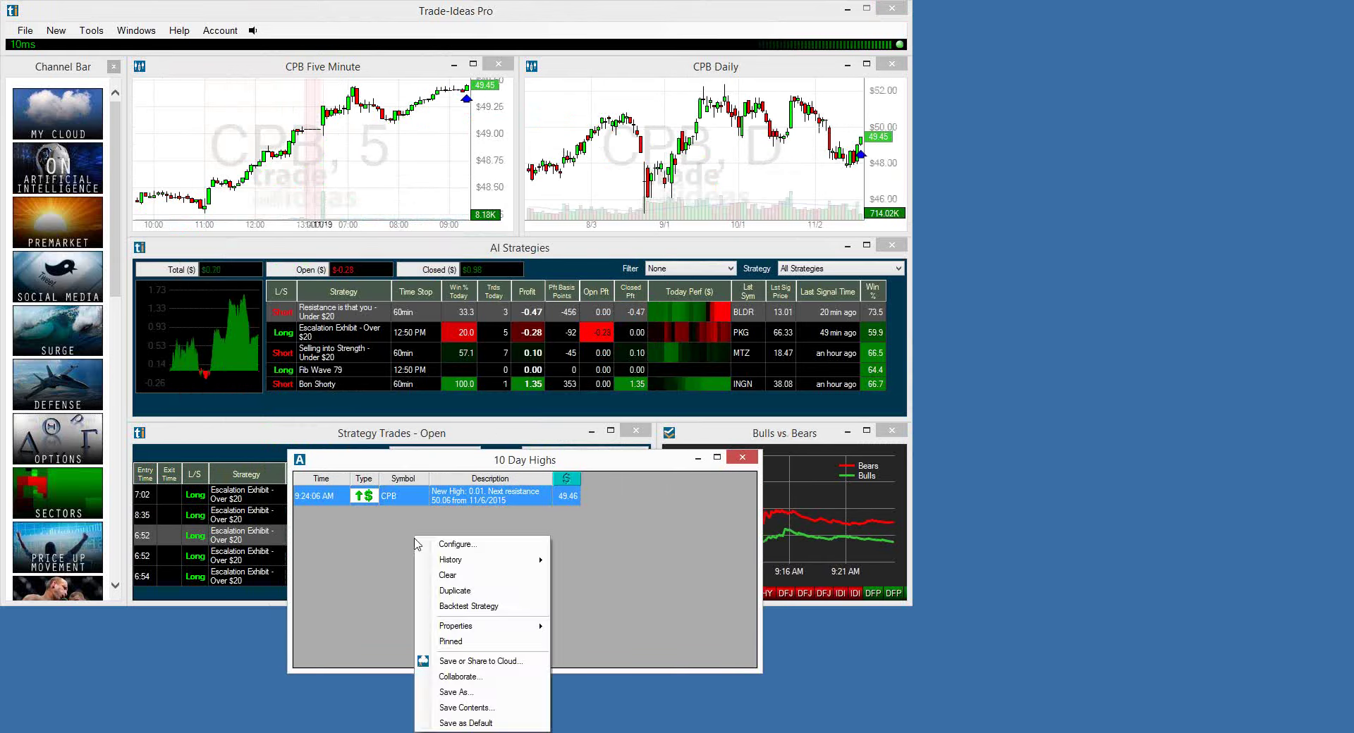
pyautogui.click(492, 458)
pyautogui.moveTo(492, 460); pyautogui.dragTo(476, 330)
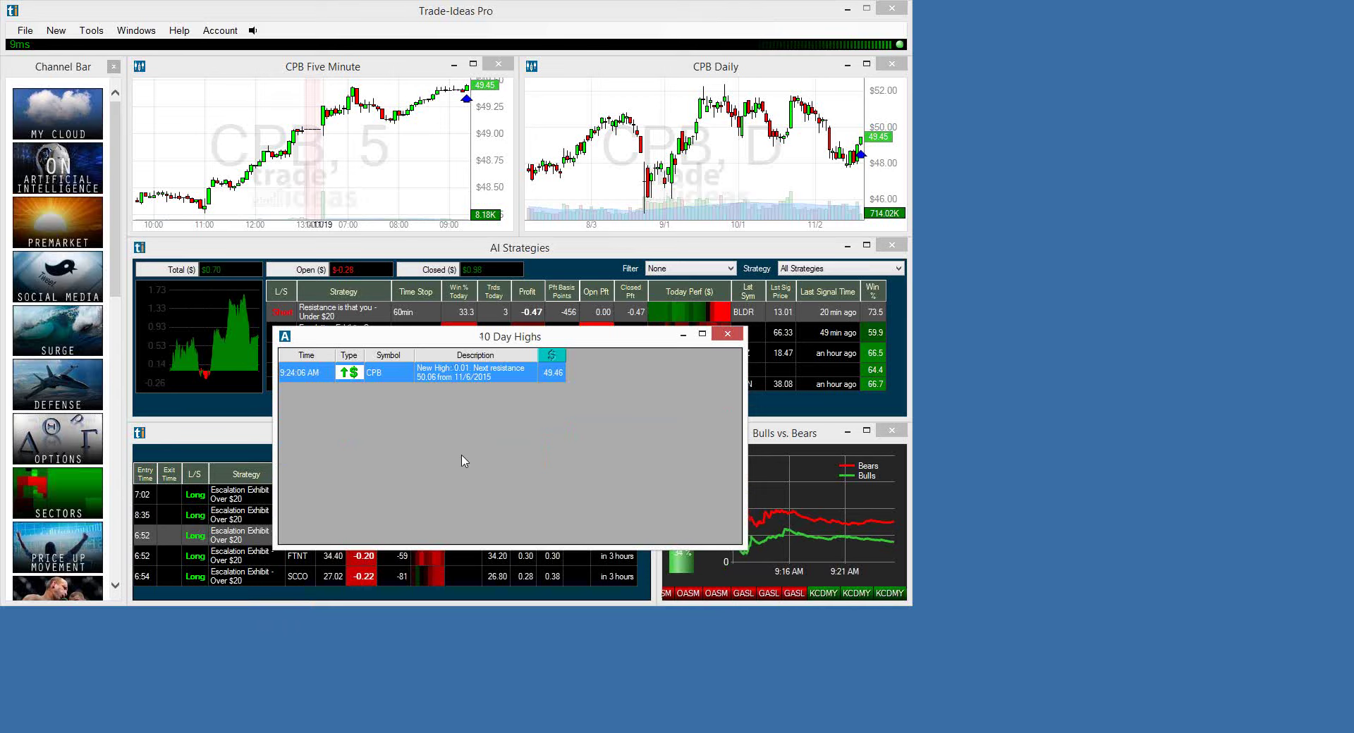
# Choose History > Today for the 10 Day Highs window.
pyautogui.rightClick(461, 415)
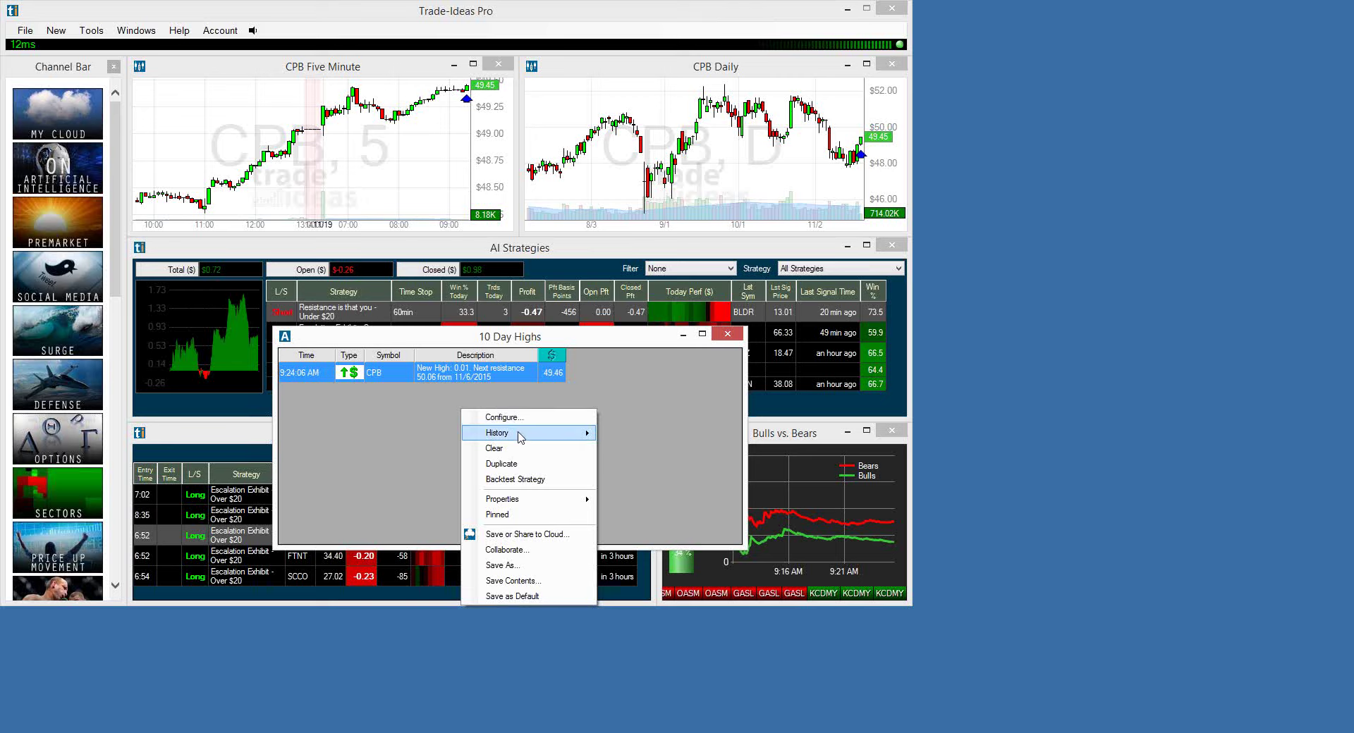
pyautogui.moveTo(522, 433)
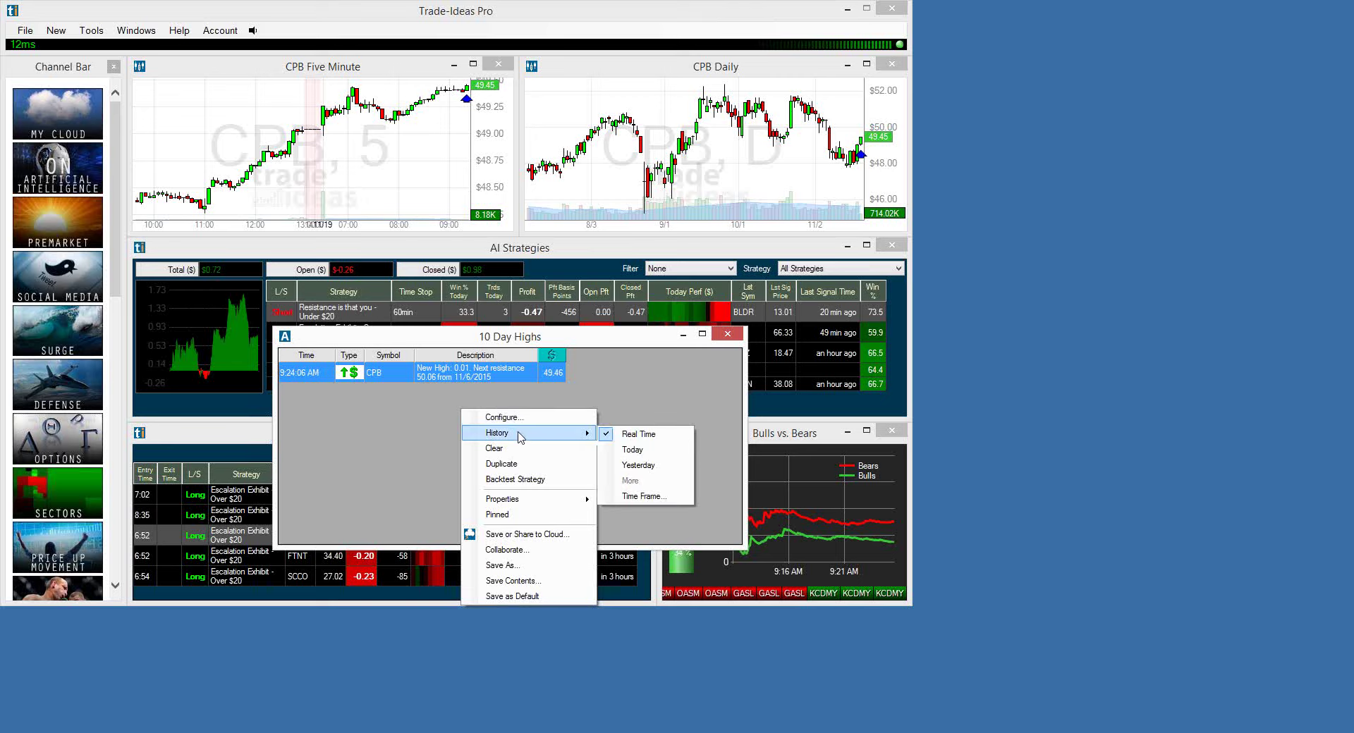
pyautogui.click(633, 450)
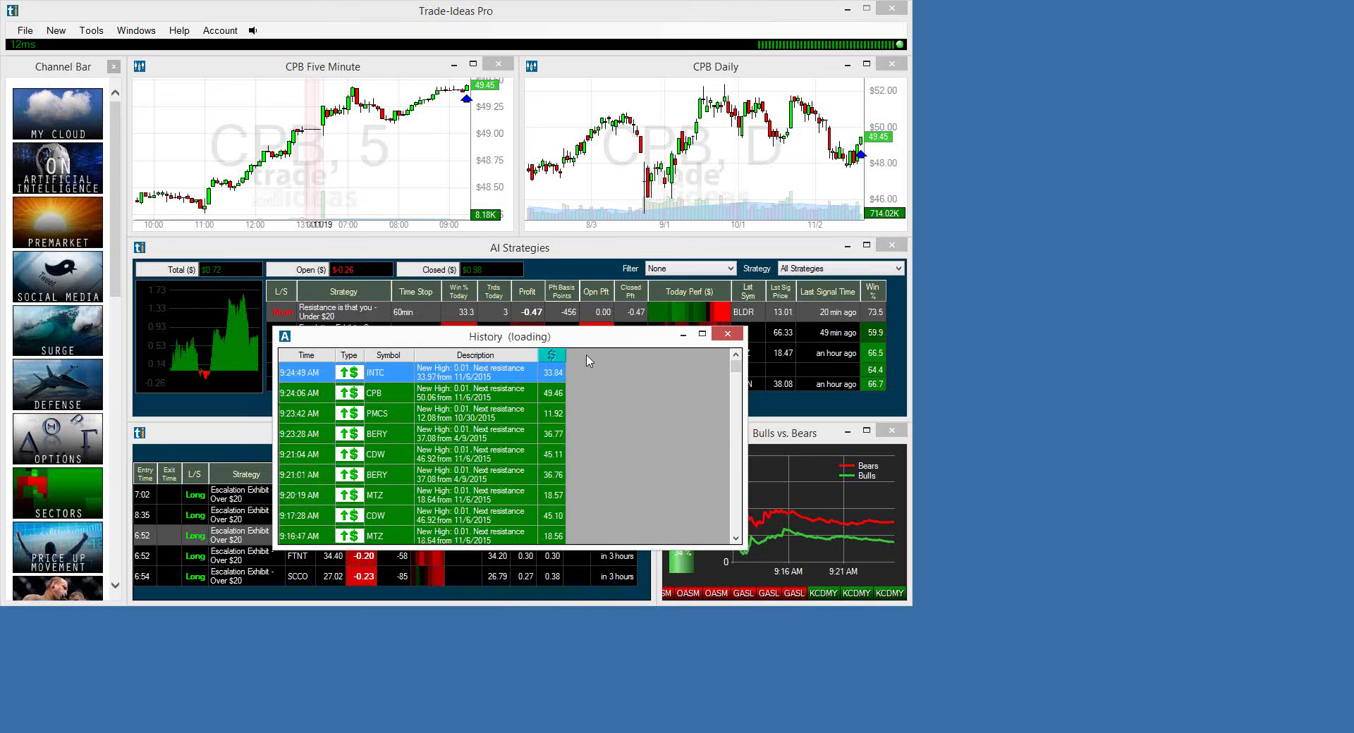
# Chart CPB, PMCS, then BERY from the history alerts, move the window aside, and open its options.
pyautogui.click(382, 392)
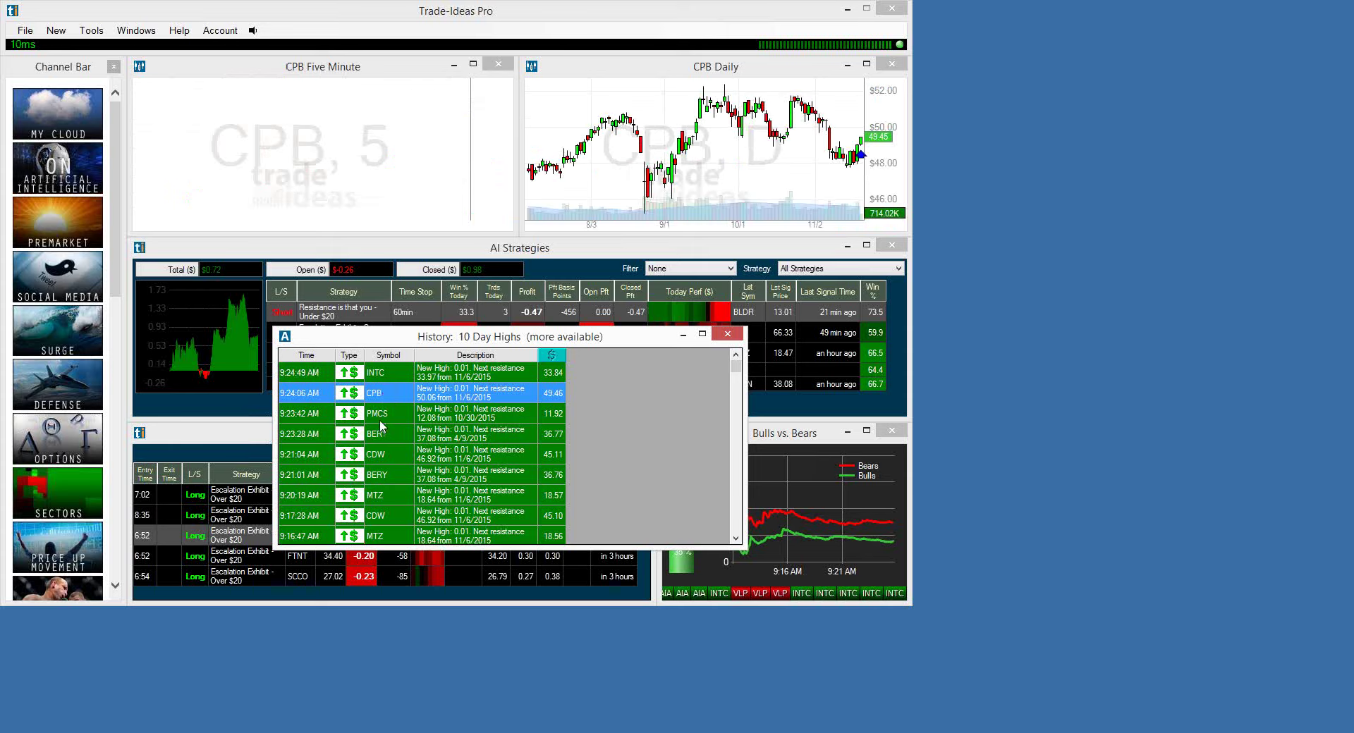
pyautogui.click(381, 420)
pyautogui.click(384, 437)
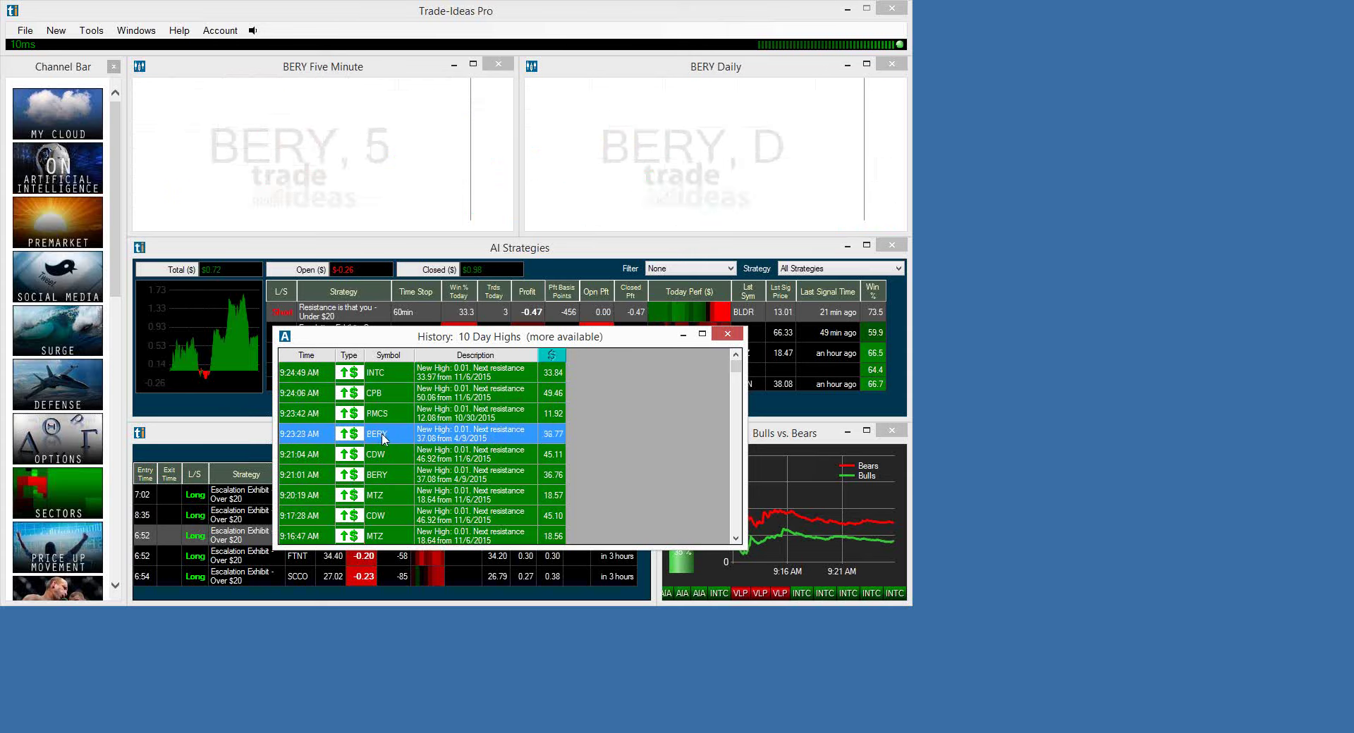
pyautogui.moveTo(496, 339); pyautogui.dragTo(533, 285)
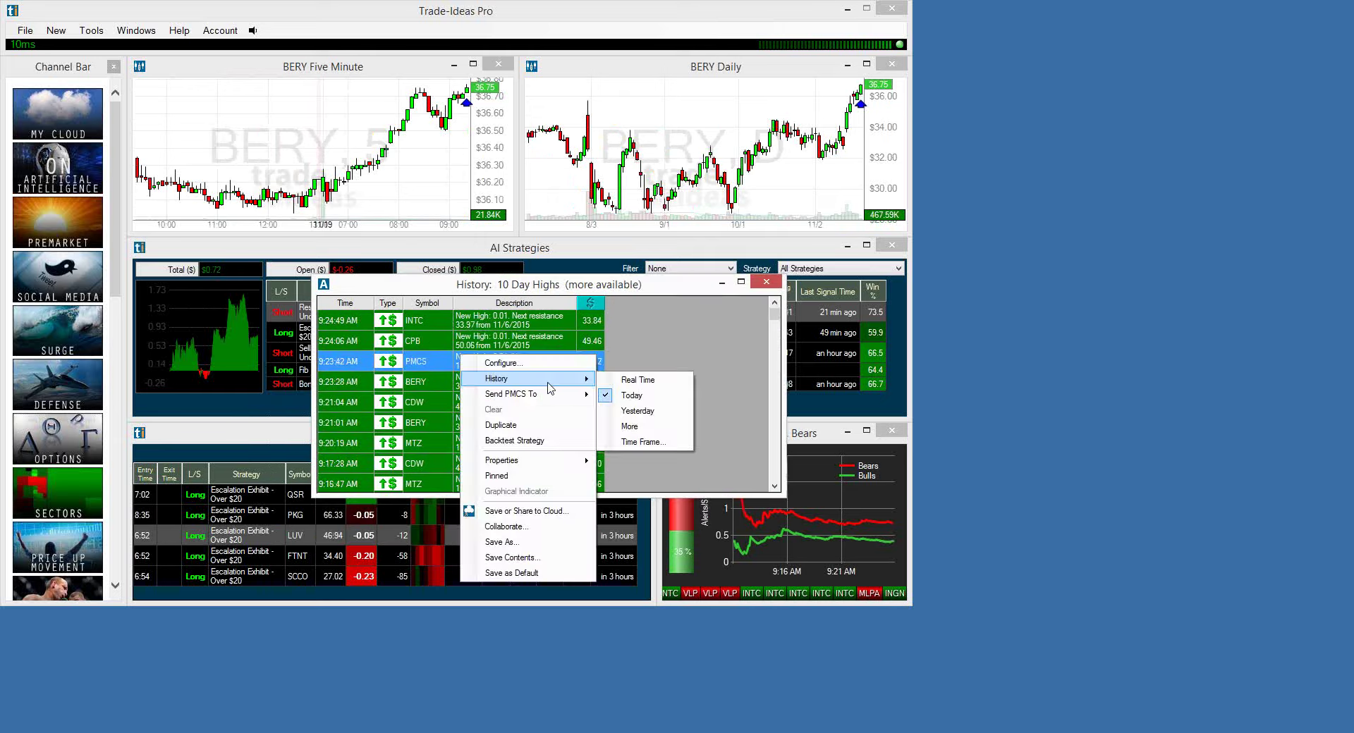
pyautogui.rightClick(498, 401)
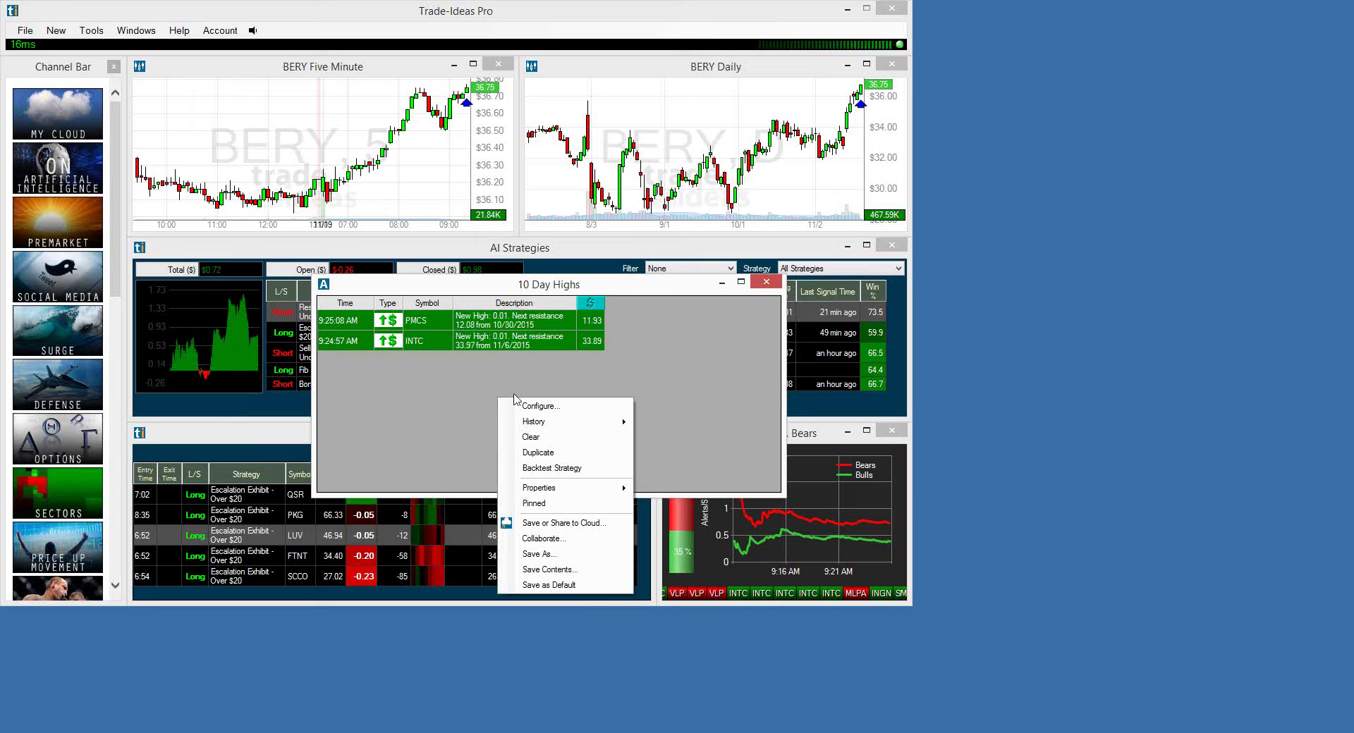
# Start an OddsMaker backtest of 10 Day Highs, limiting trade entries to 6:45 AM–11:00 AM.
pyautogui.click(572, 467)
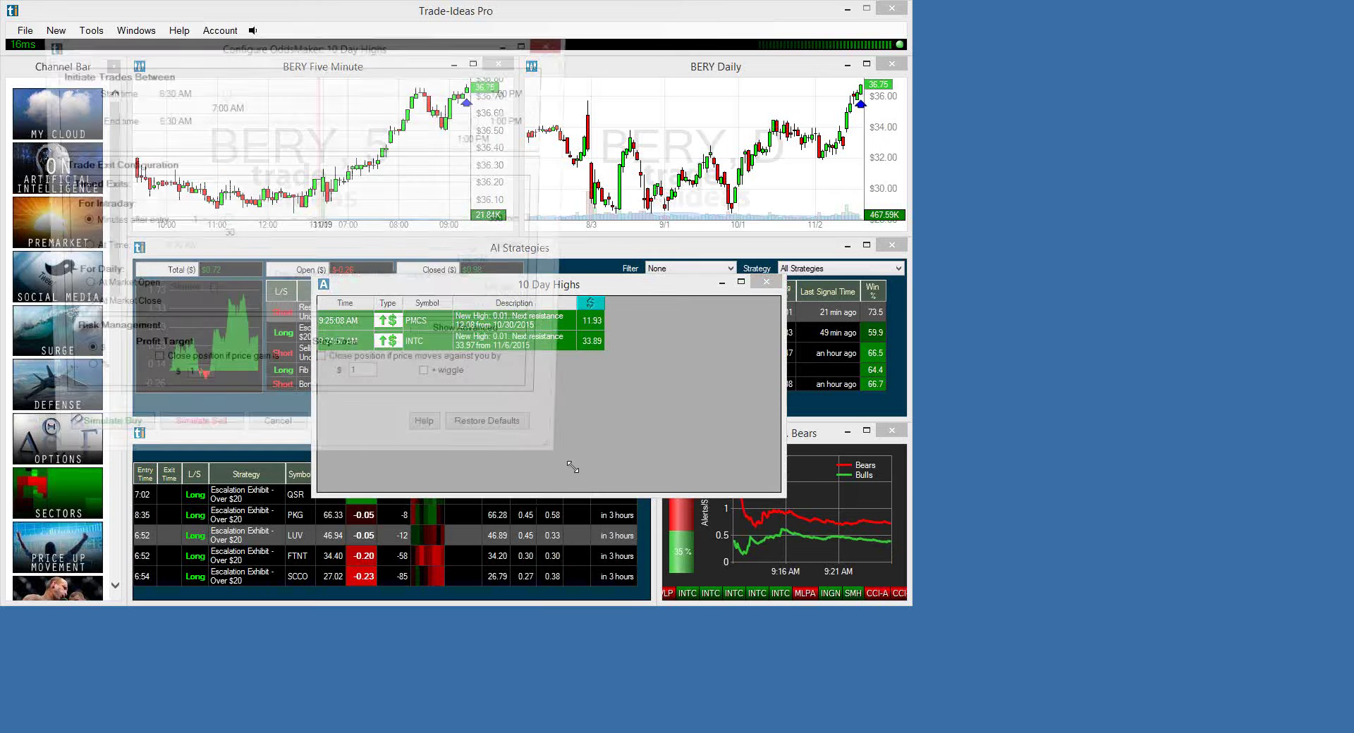
pyautogui.moveTo(494, 39); pyautogui.dragTo(740, 190)
pyautogui.moveTo(521, 240)
pyautogui.mouseDown()
pyautogui.moveTo(507, 254)
pyautogui.moveTo(516, 261)
pyautogui.mouseUp()
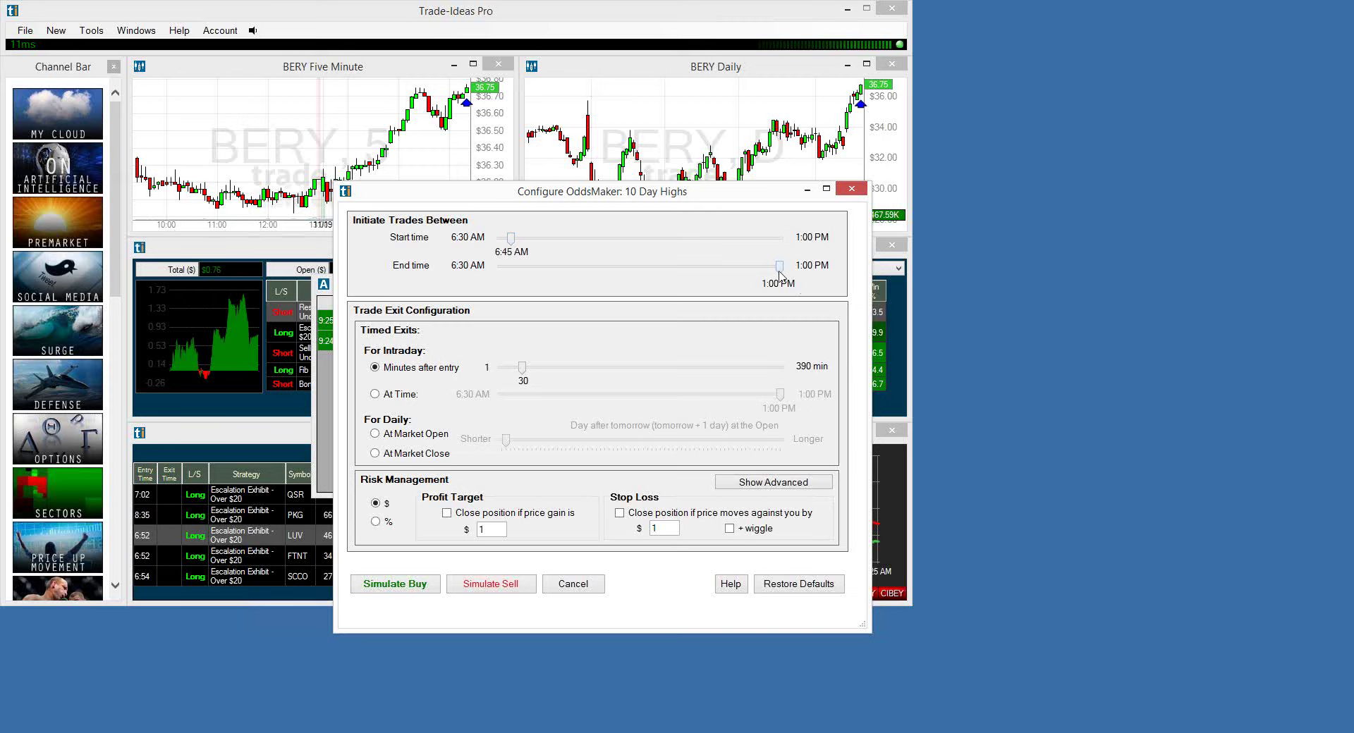
pyautogui.moveTo(776, 274); pyautogui.dragTo(692, 299)
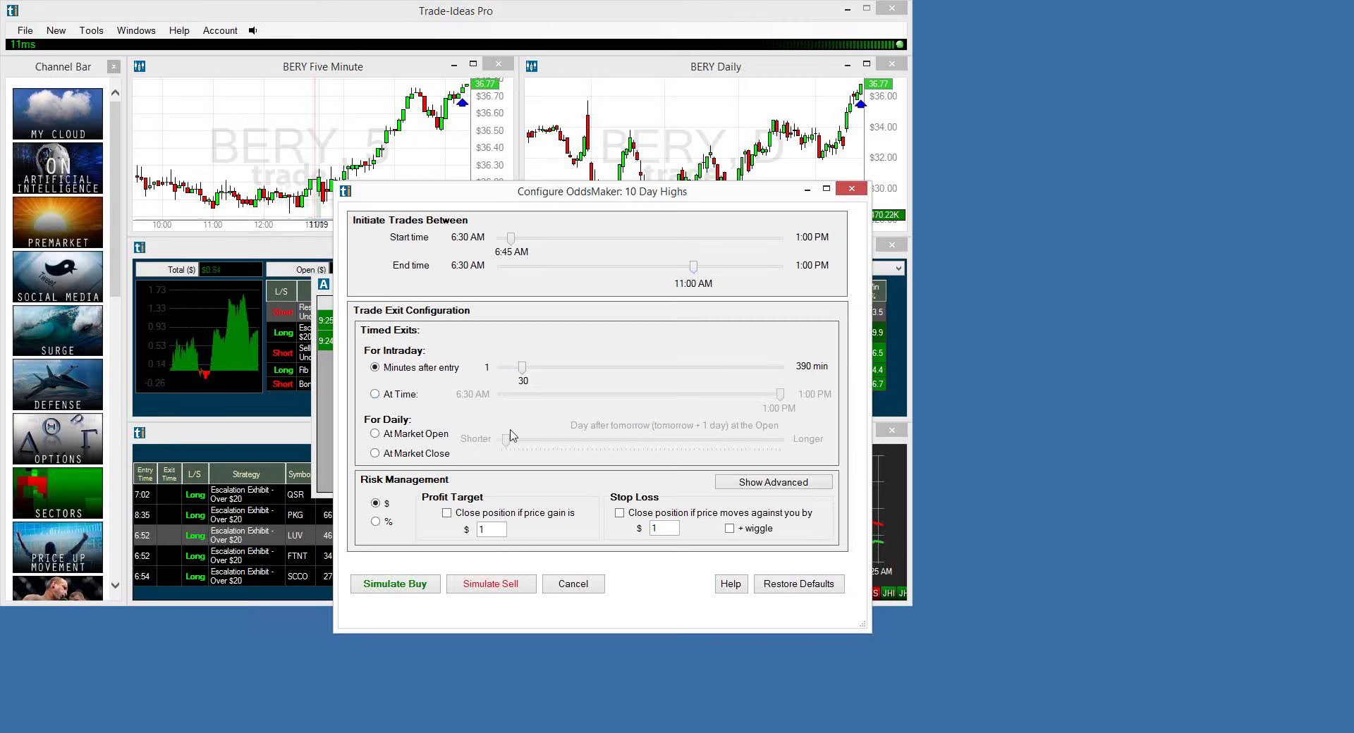
# Simulate long trades and bring the results into view: 2165 trades, profit factor 0.88.
pyautogui.click(419, 593)
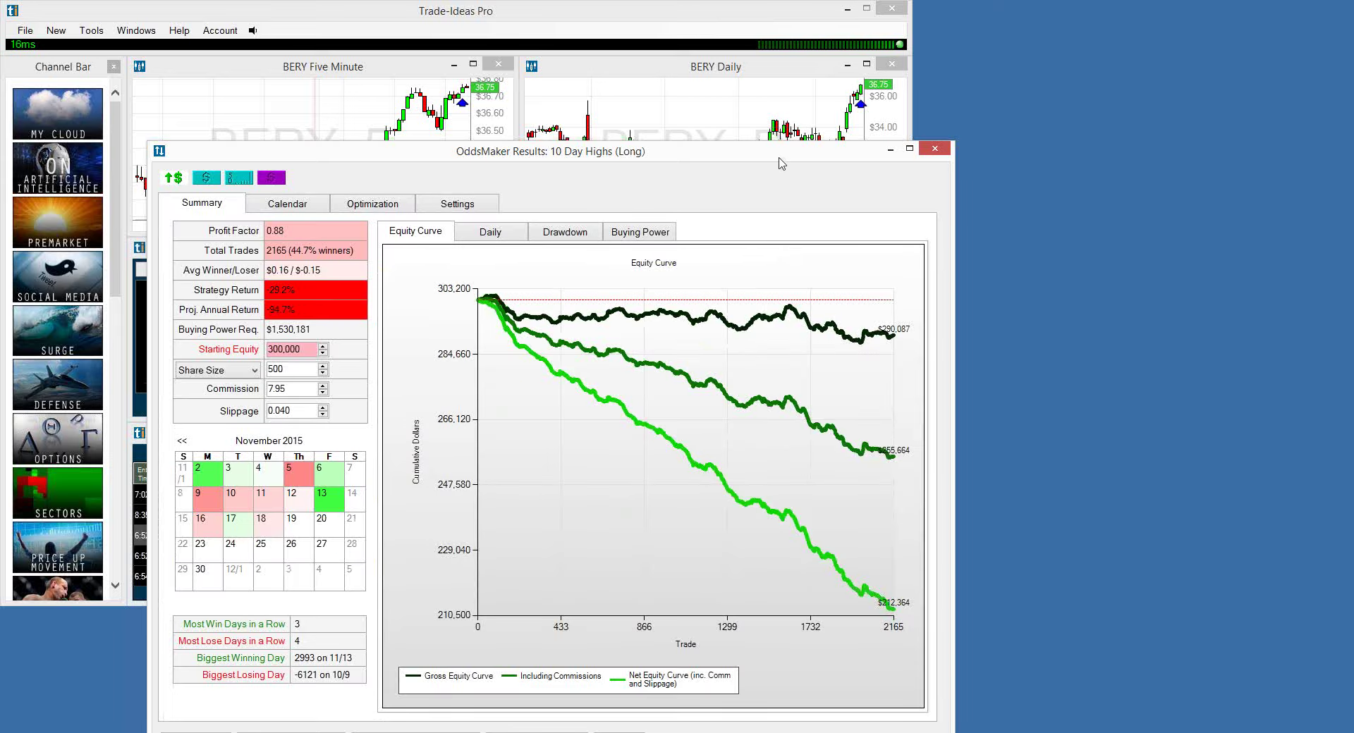
pyautogui.moveTo(786, 156); pyautogui.dragTo(837, 78)
pyautogui.moveTo(325, 181)
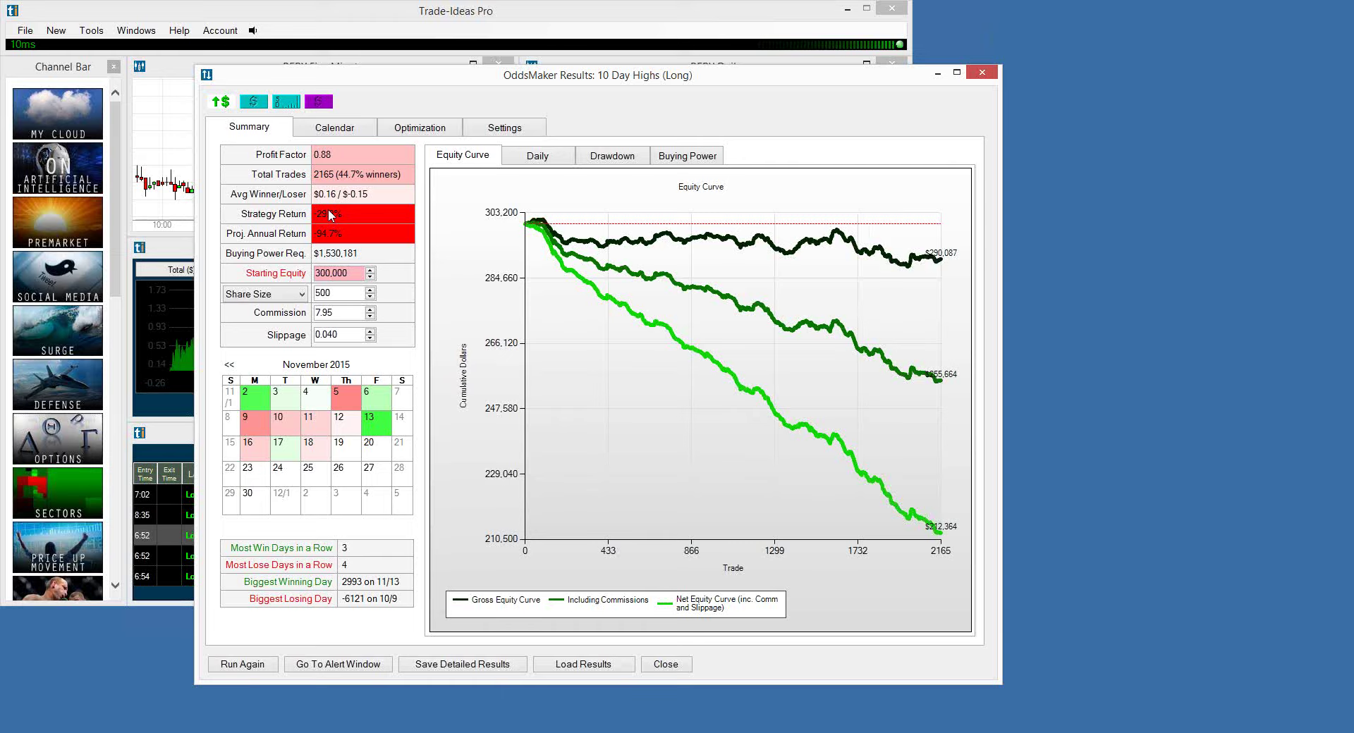
# Step through the Optimization breakdowns by time of day, symbol and other filters, ending on price.
pyautogui.click(421, 129)
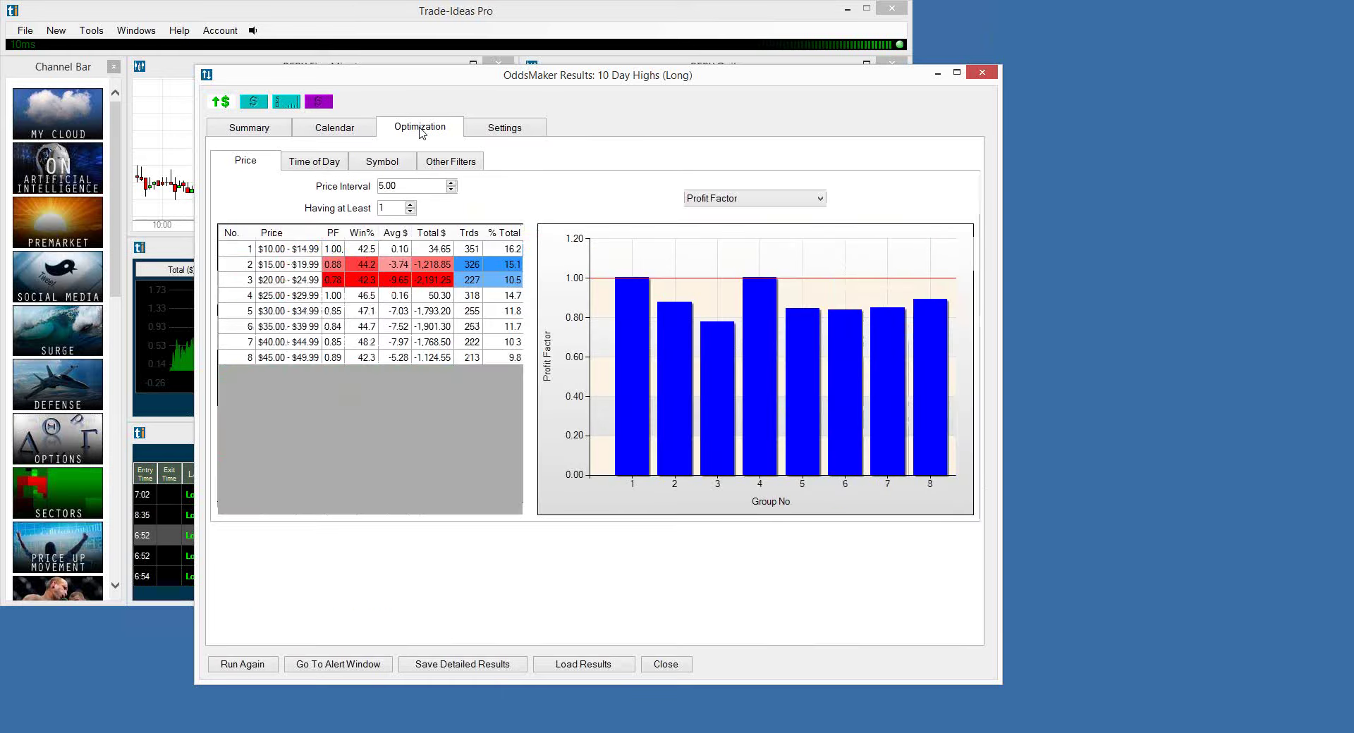
pyautogui.click(316, 164)
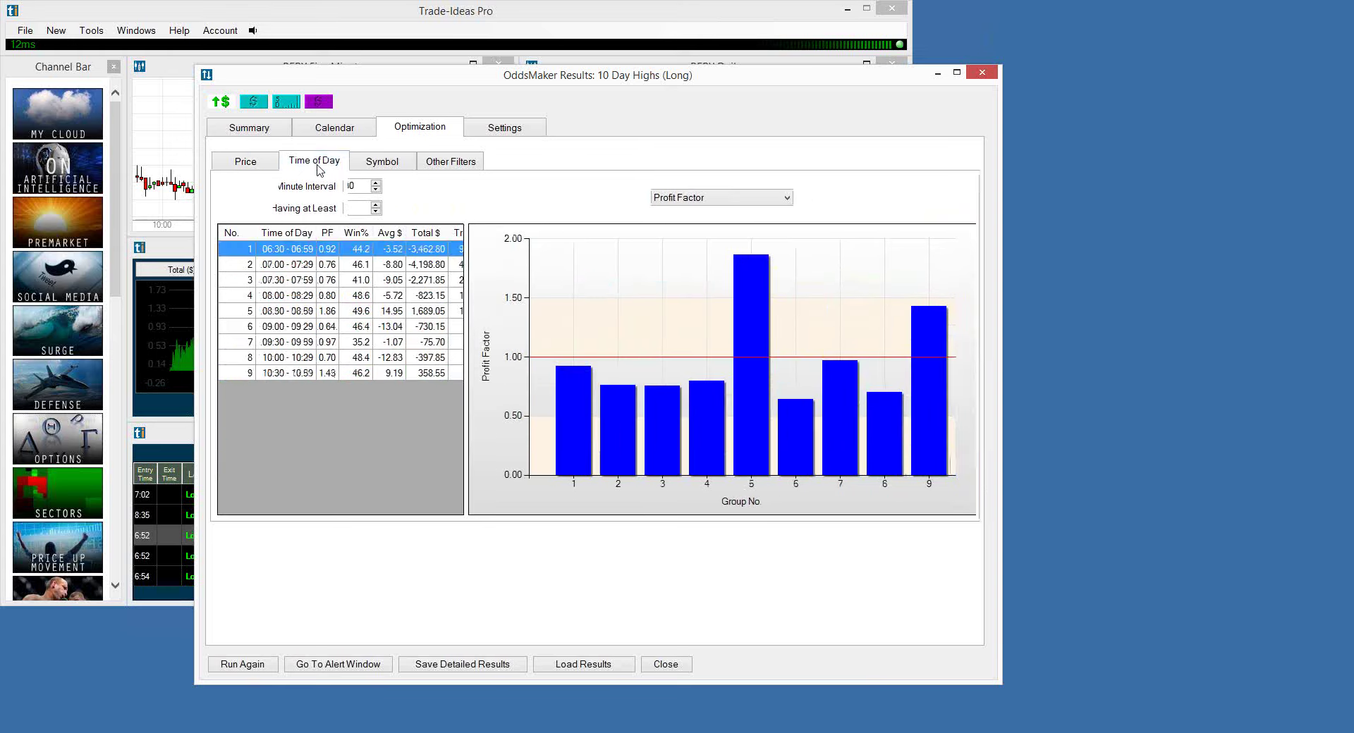
pyautogui.click(391, 167)
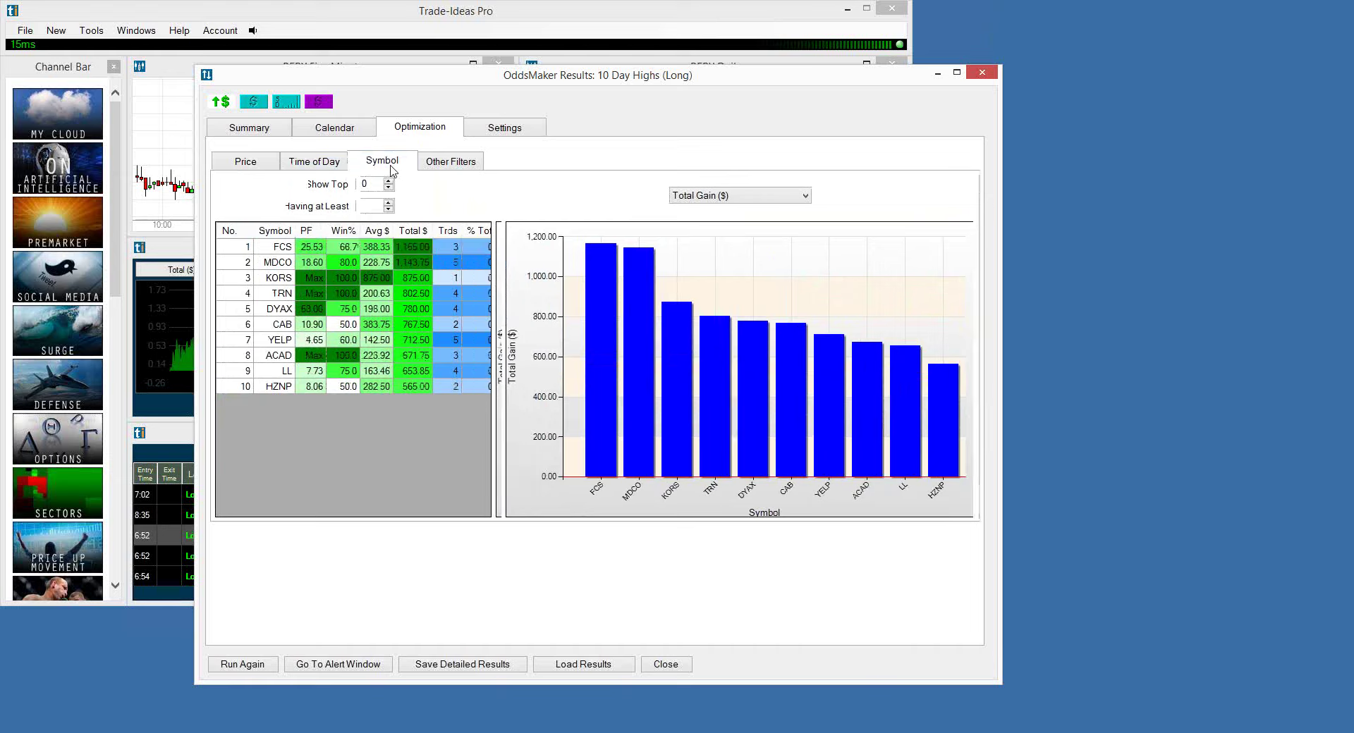
pyautogui.click(453, 165)
pyautogui.click(248, 163)
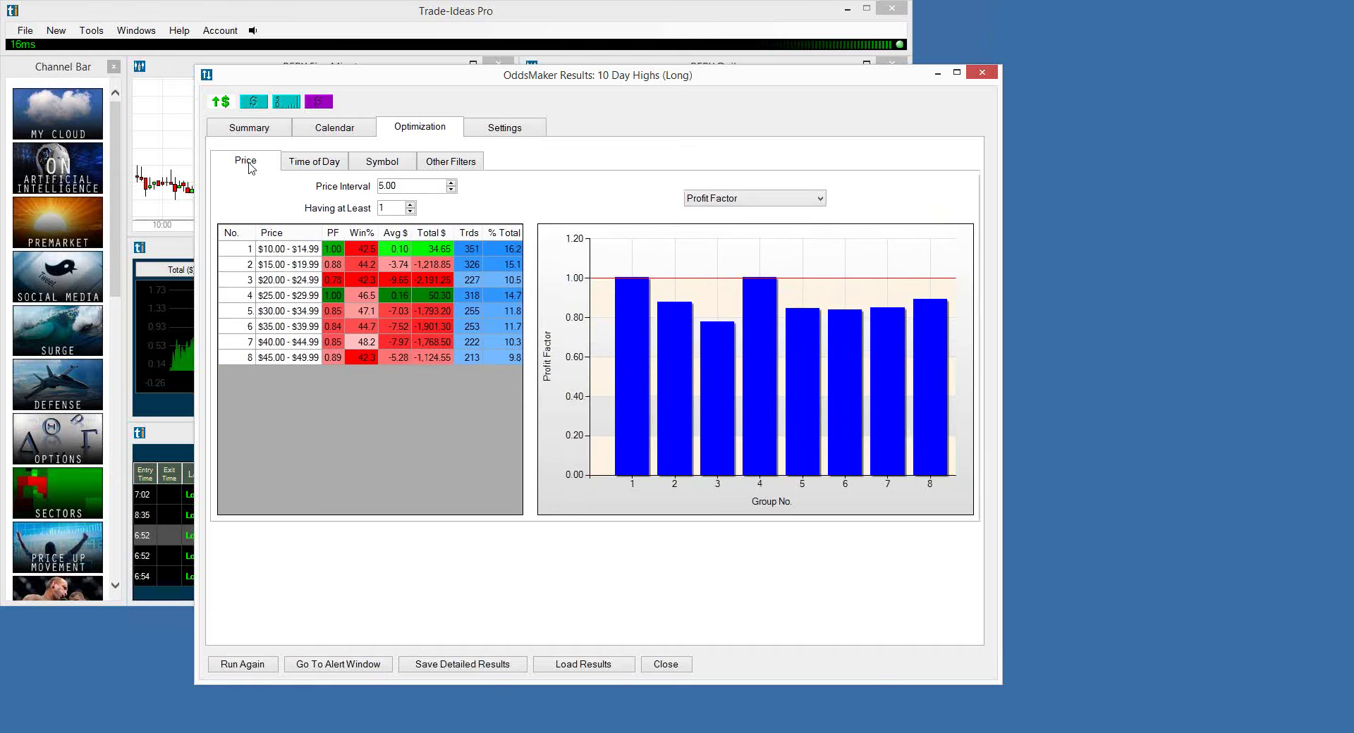
# Close the OddsMaker Results and 10 Day Highs windows and chart the QSR open trade.
pyautogui.click(990, 73)
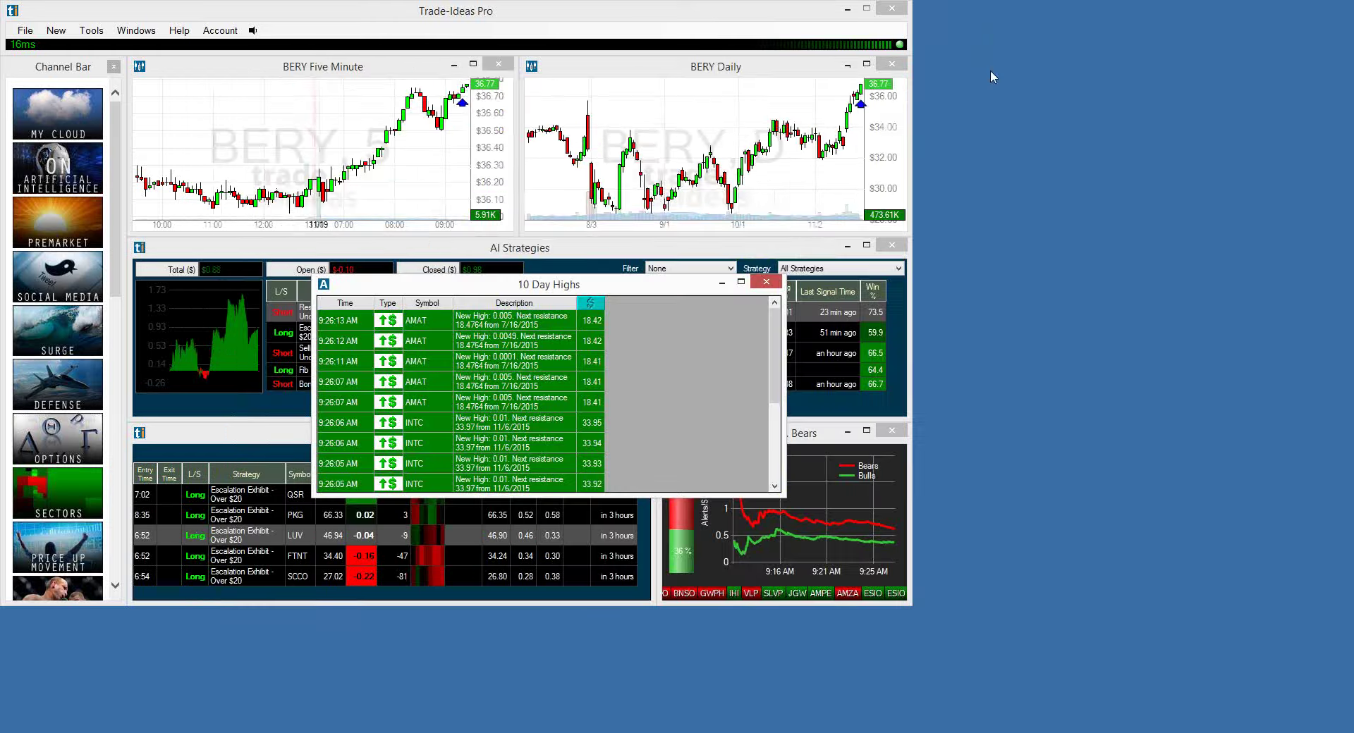
pyautogui.click(779, 283)
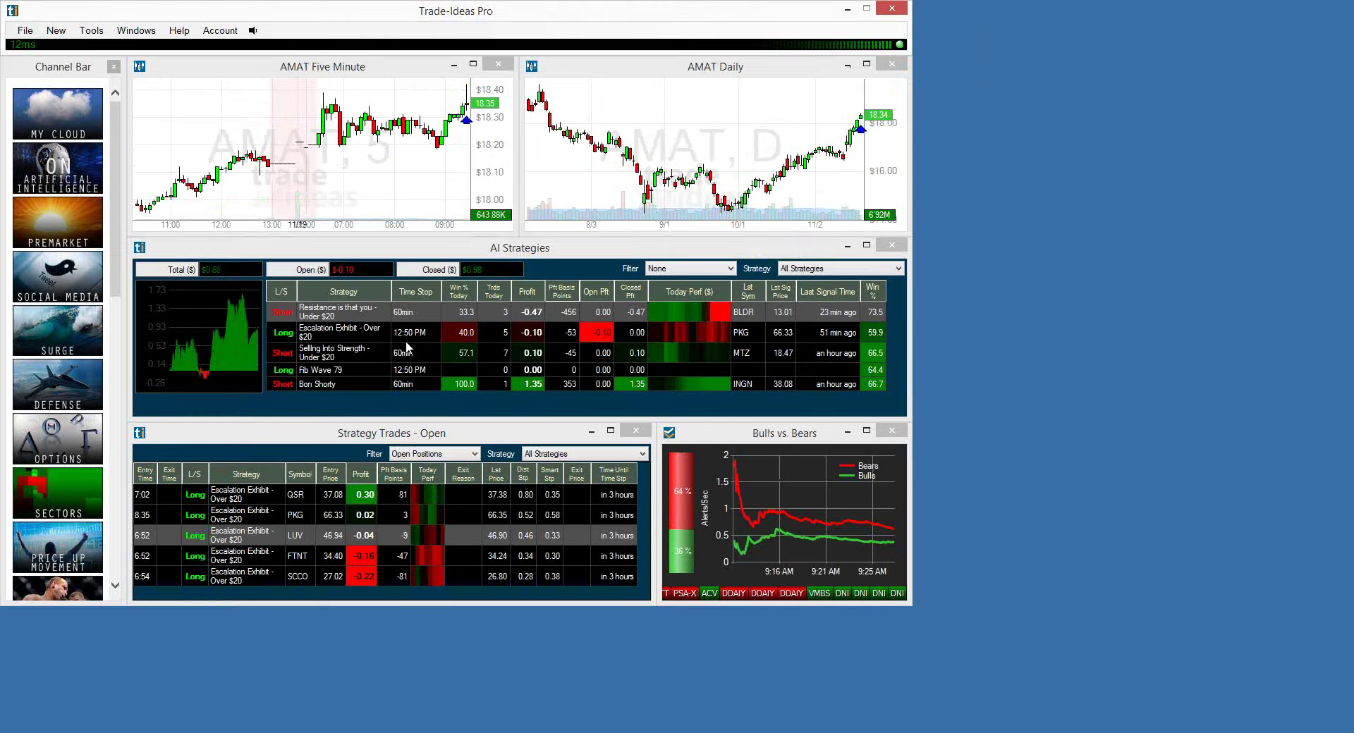
pyautogui.click(299, 499)
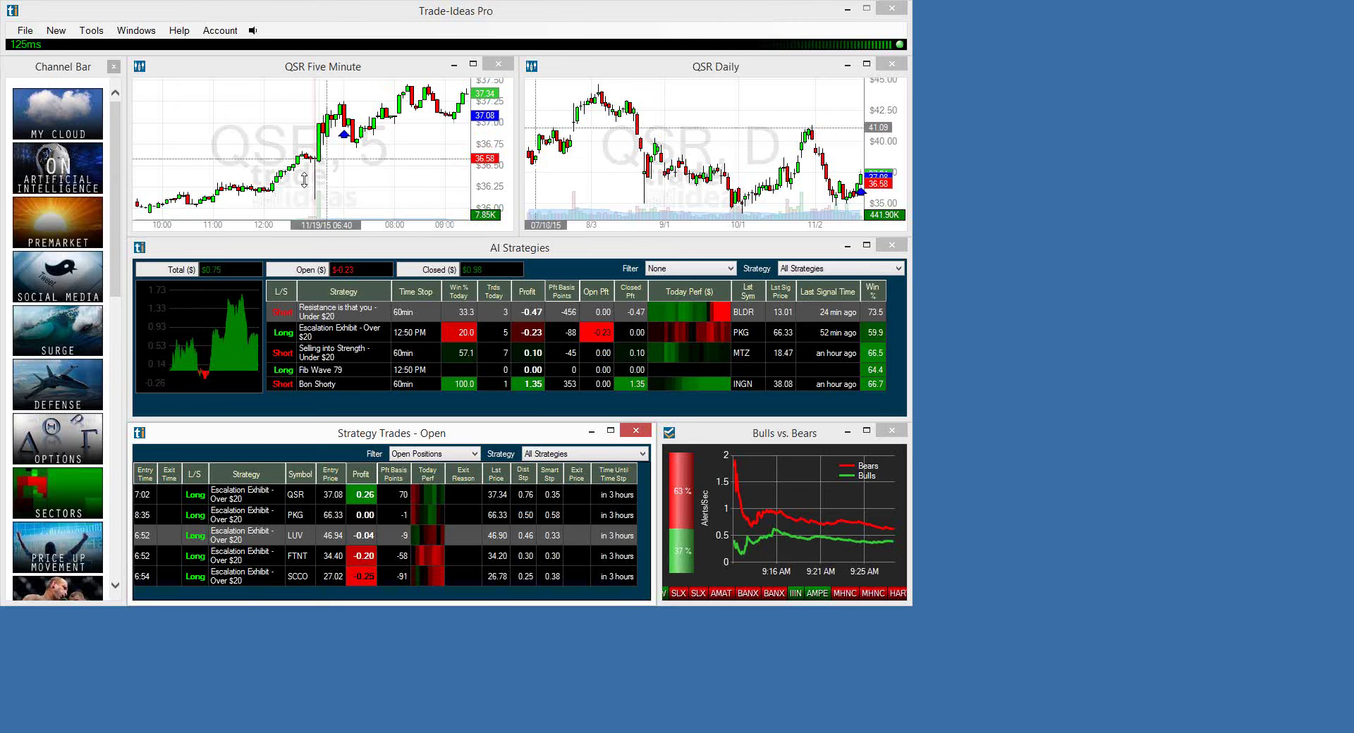
pyautogui.click(226, 292)
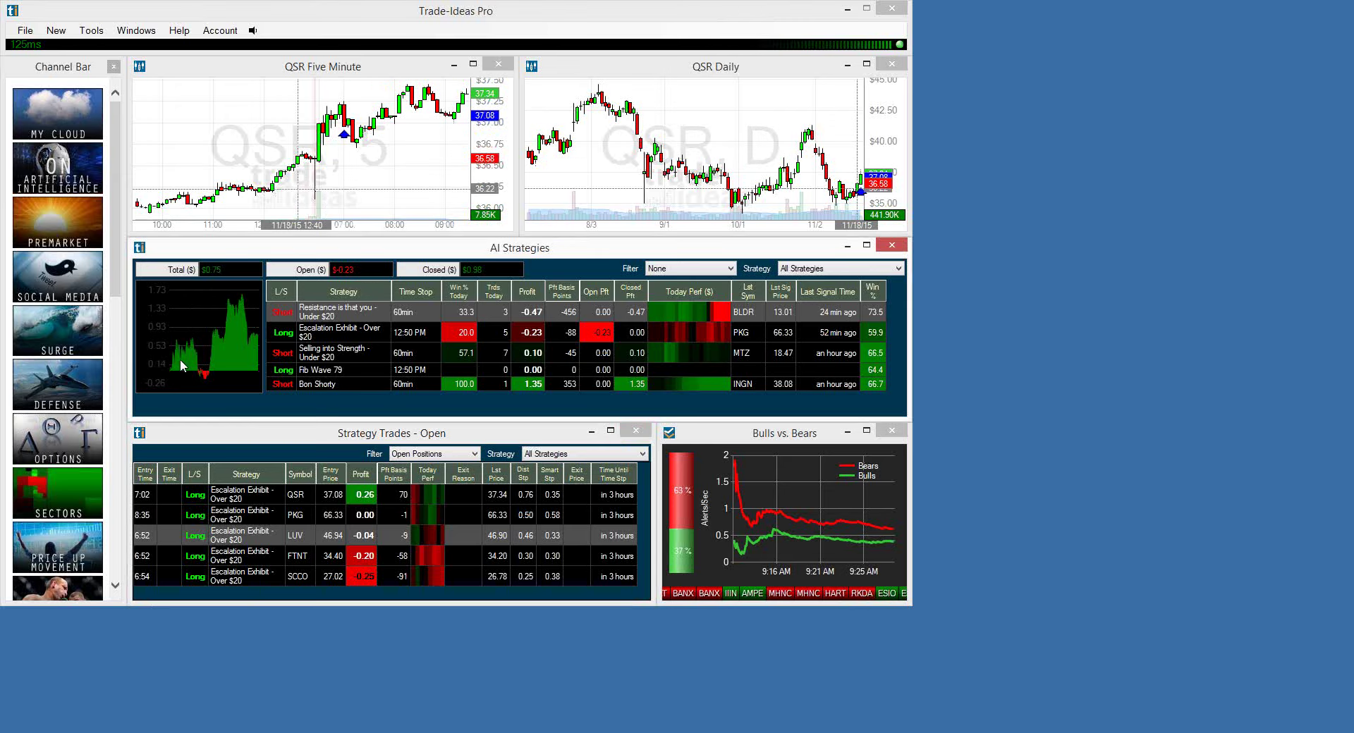
pyautogui.click(399, 597)
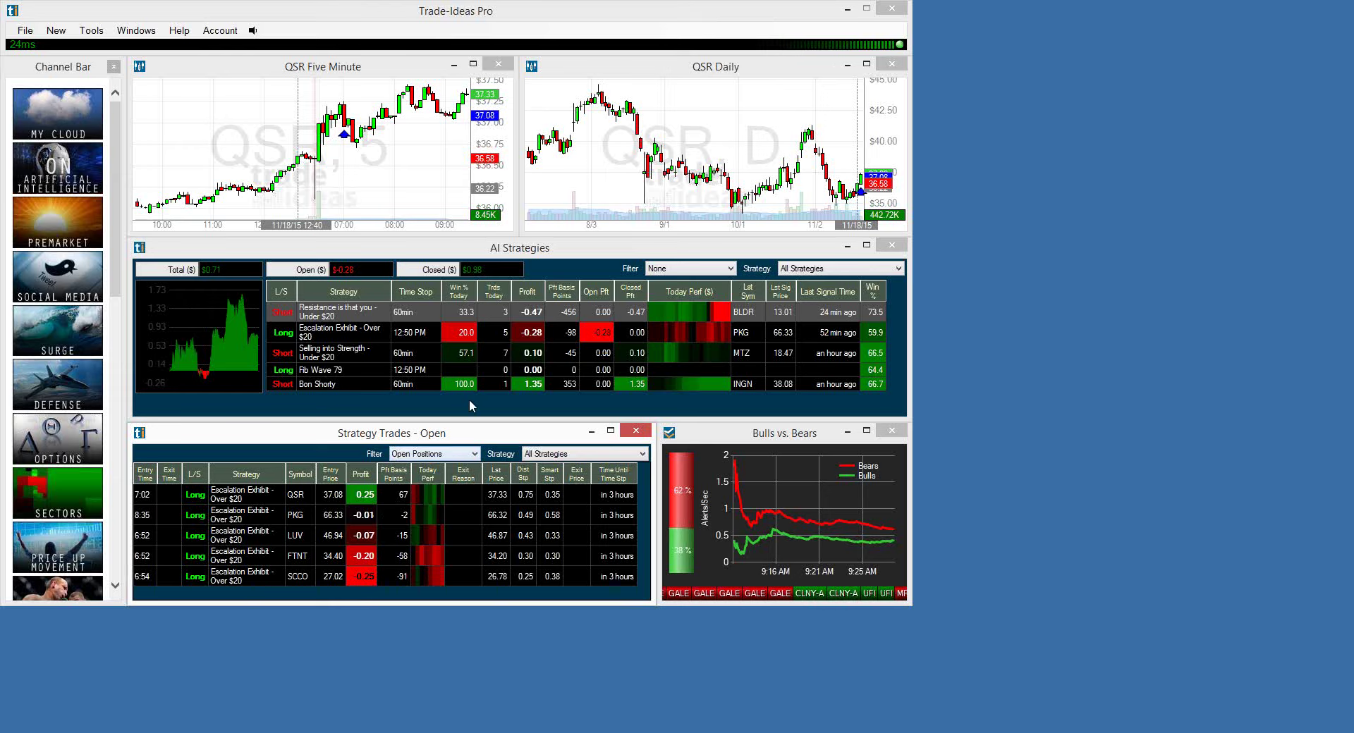
pyautogui.click(469, 401)
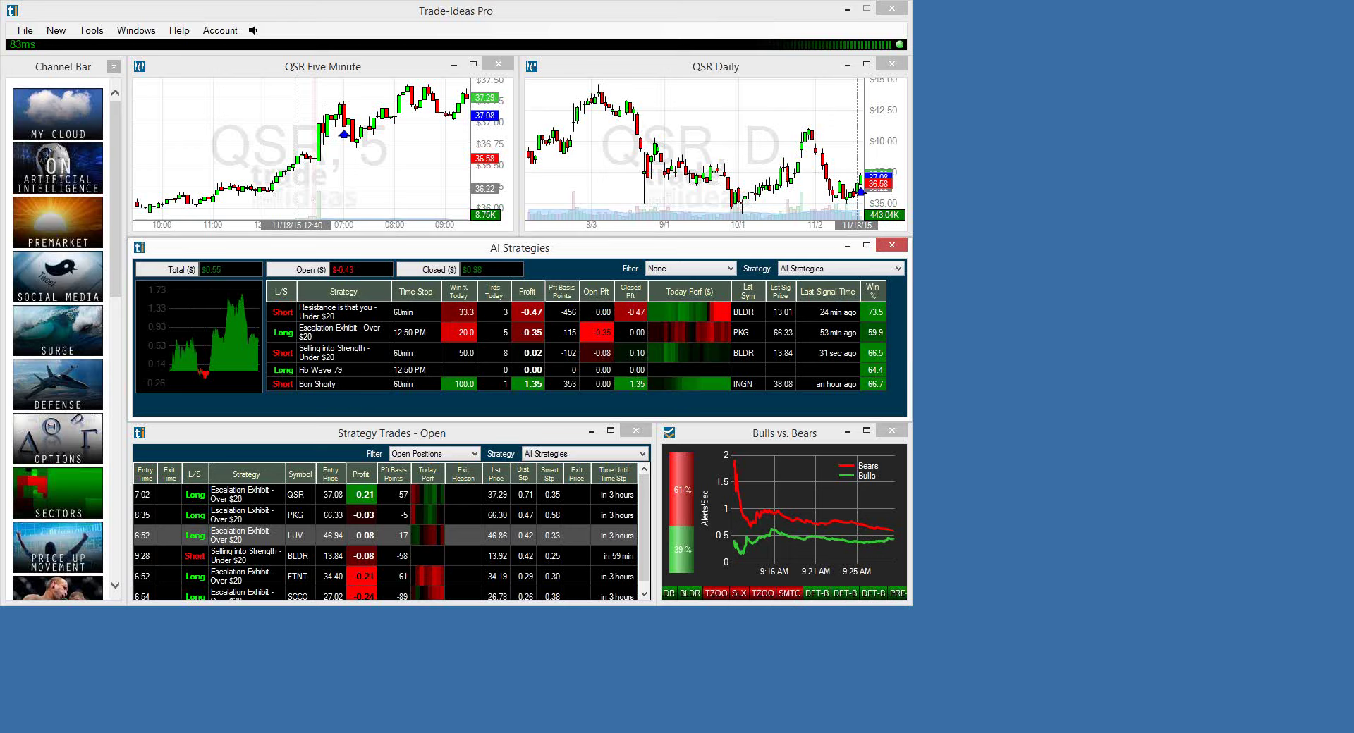
pyautogui.click(346, 311)
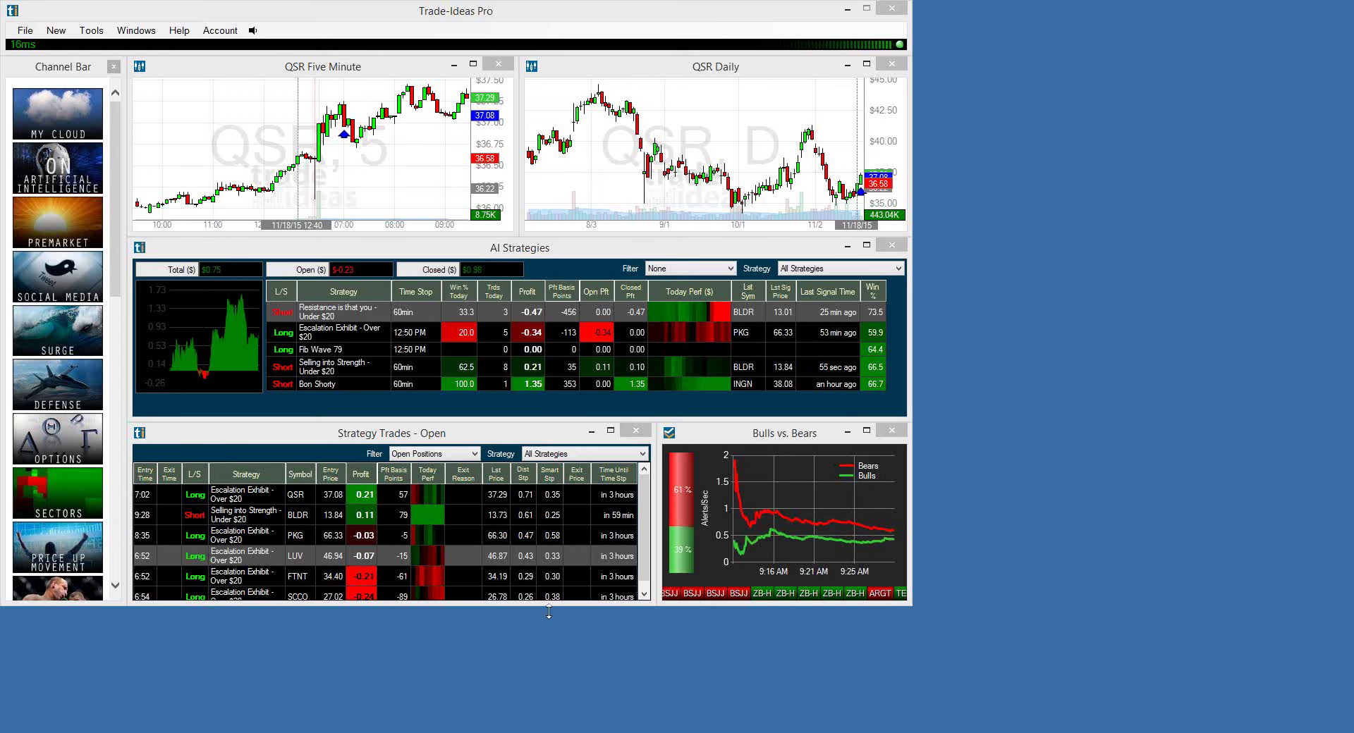
# Extend Strategy Trades - Open, Channel Bar and Bulls vs. Bears downward so all open trades show.
pyautogui.moveTo(545, 605); pyautogui.dragTo(521, 625)
pyautogui.moveTo(41, 604); pyautogui.dragTo(40, 624)
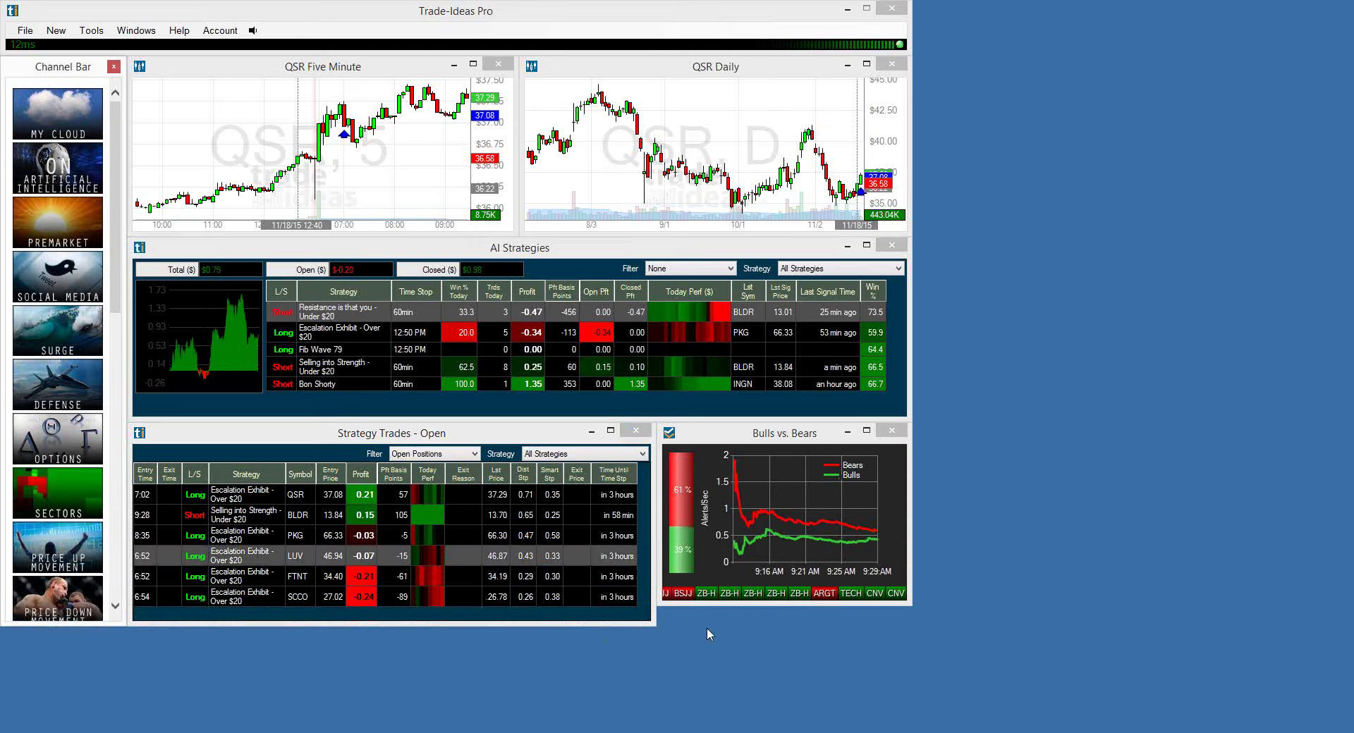
pyautogui.moveTo(706, 604); pyautogui.dragTo(706, 622)
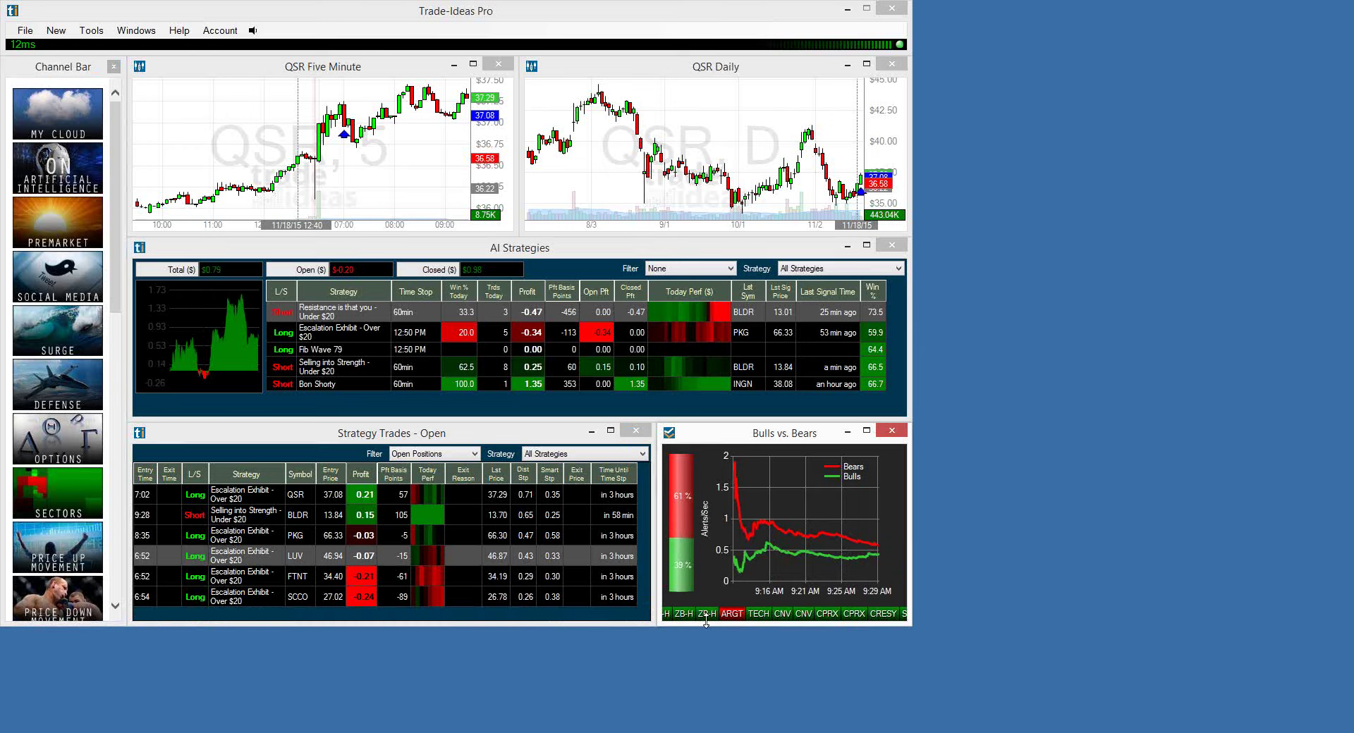
pyautogui.click(618, 611)
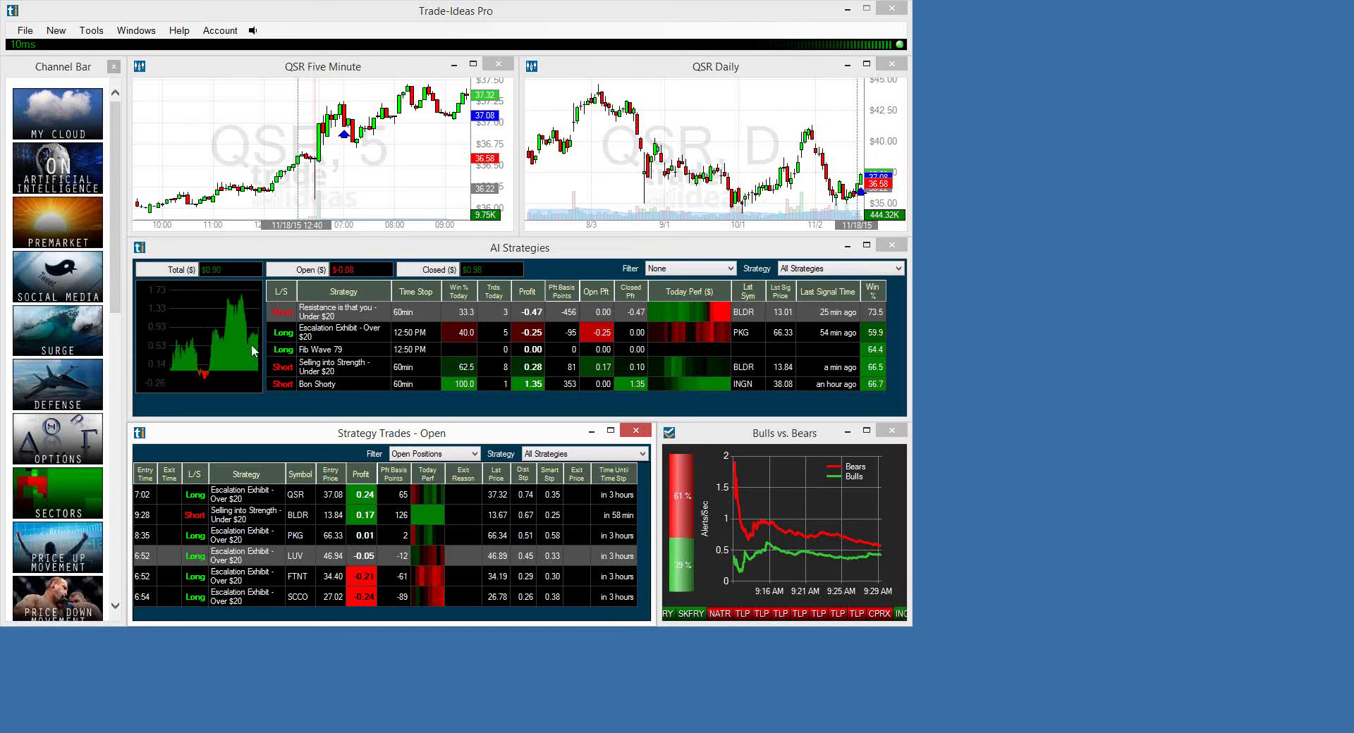
pyautogui.click(268, 415)
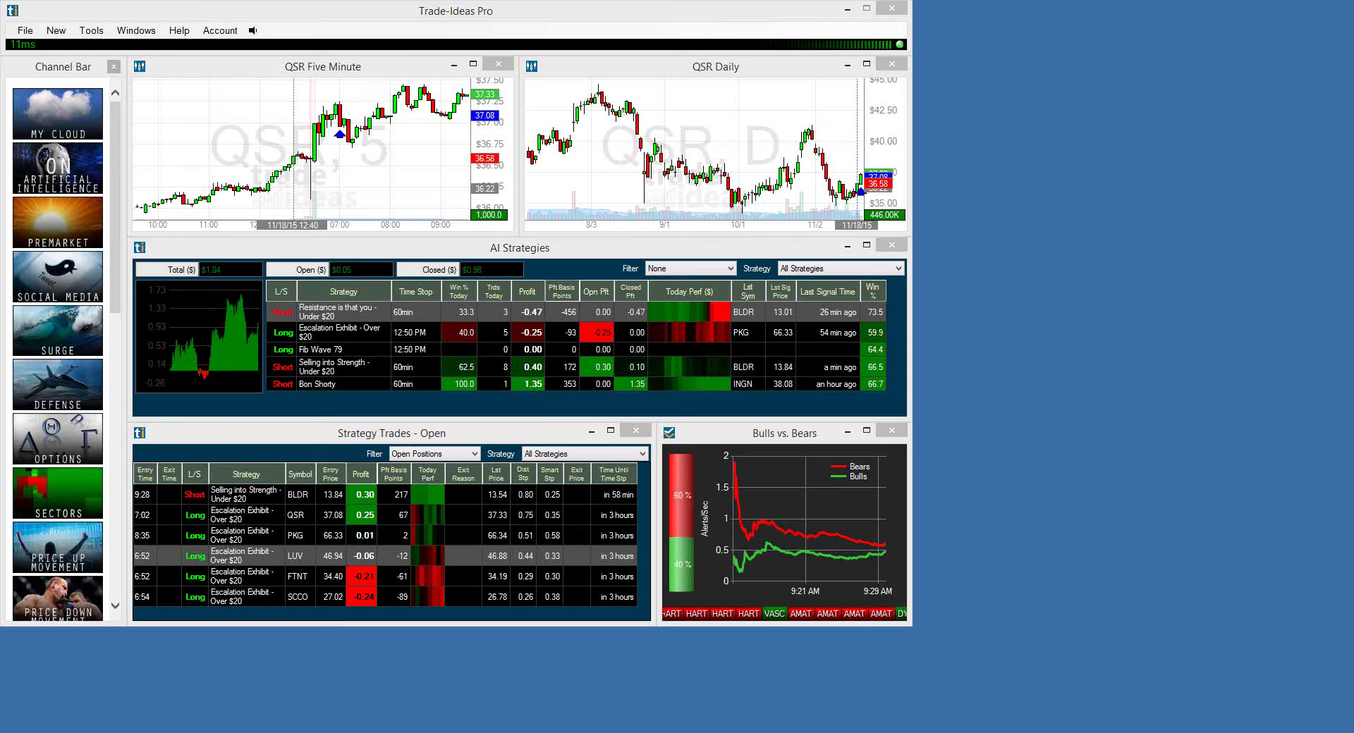
pyautogui.click(335, 619)
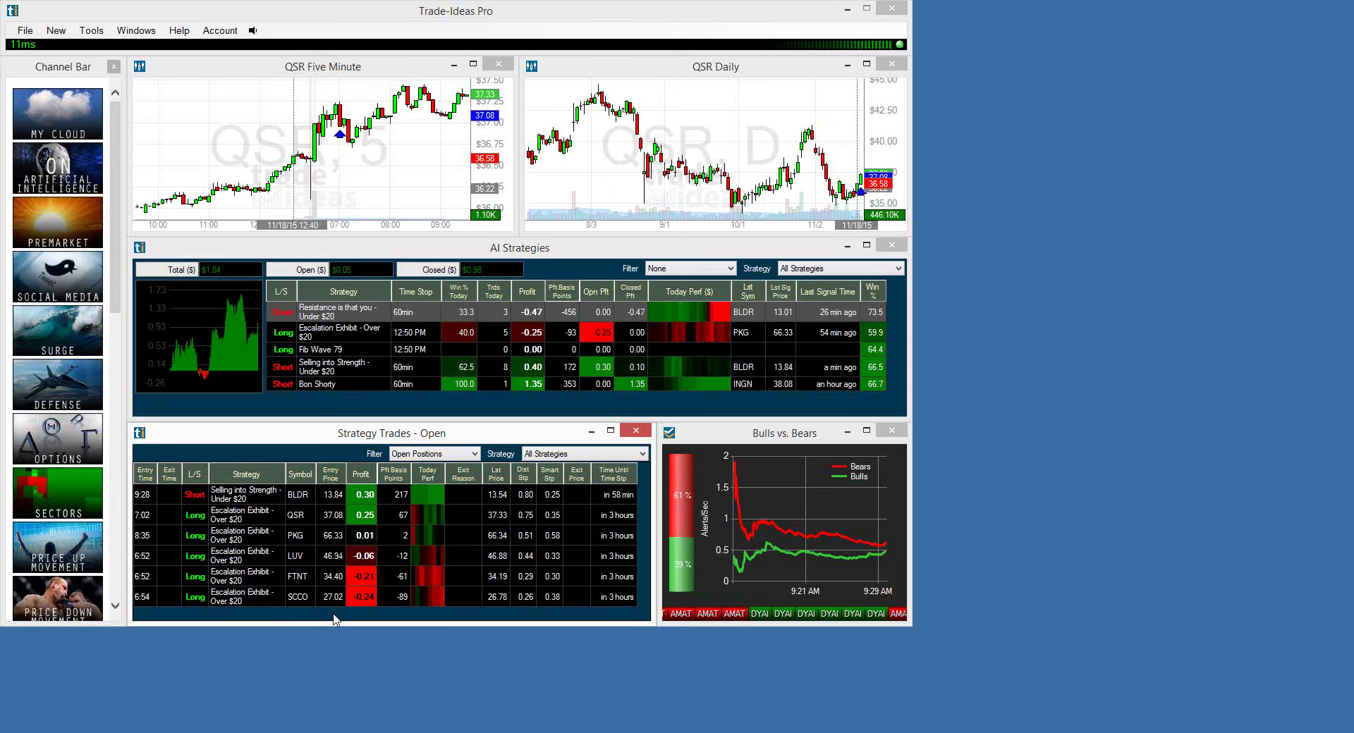
pyautogui.click(294, 596)
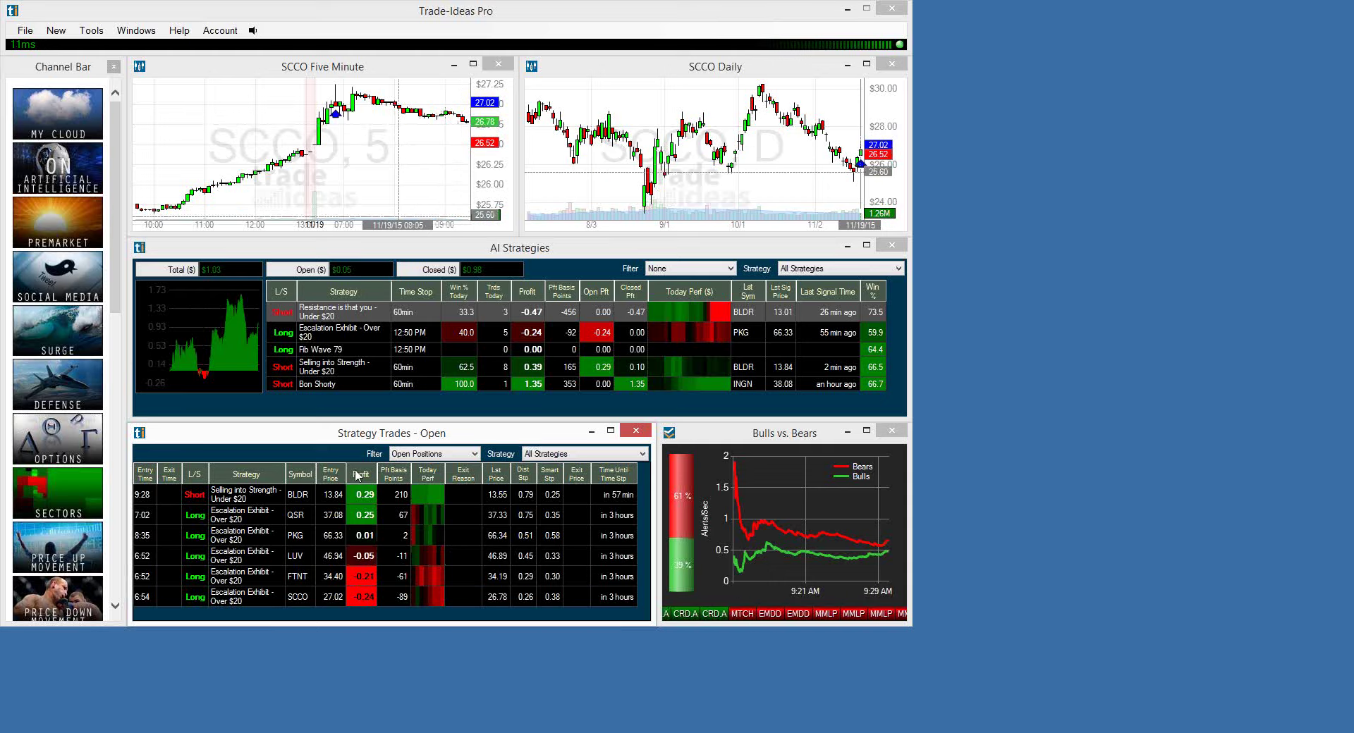
pyautogui.click(393, 494)
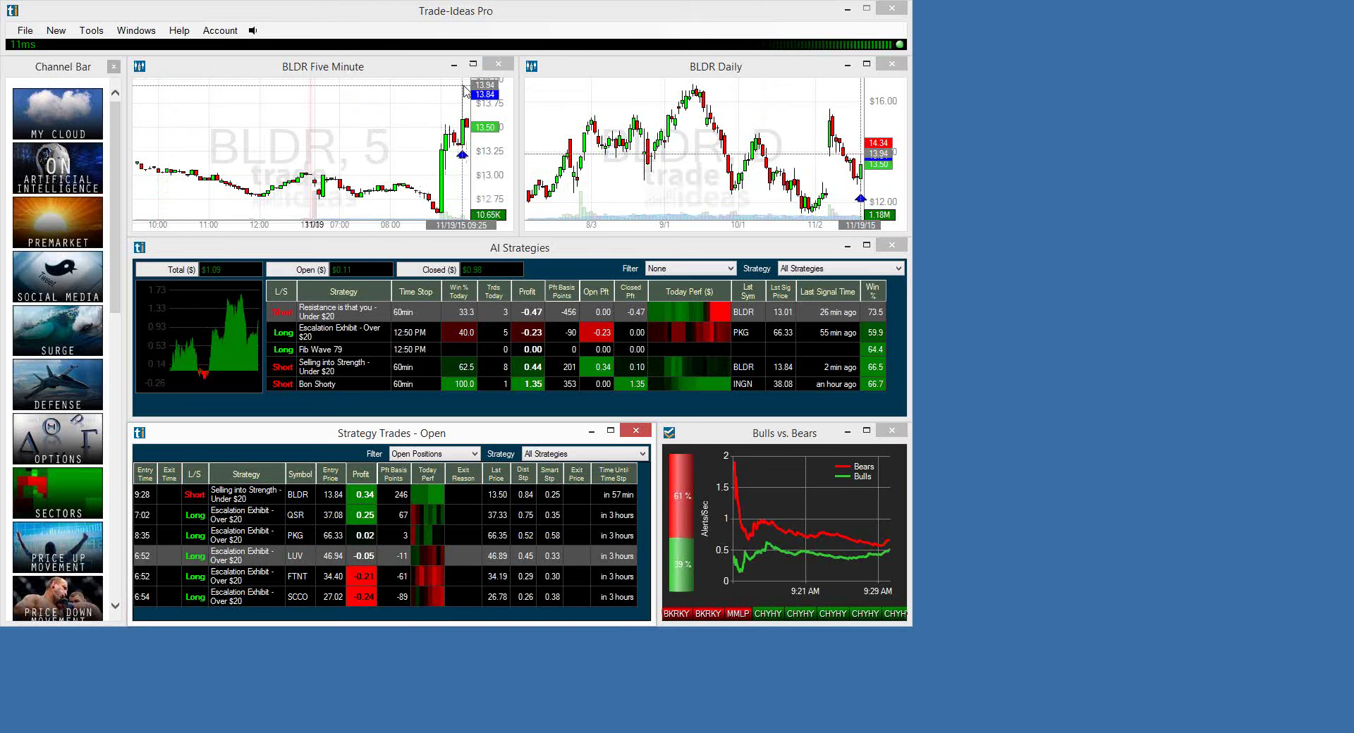
pyautogui.click(397, 606)
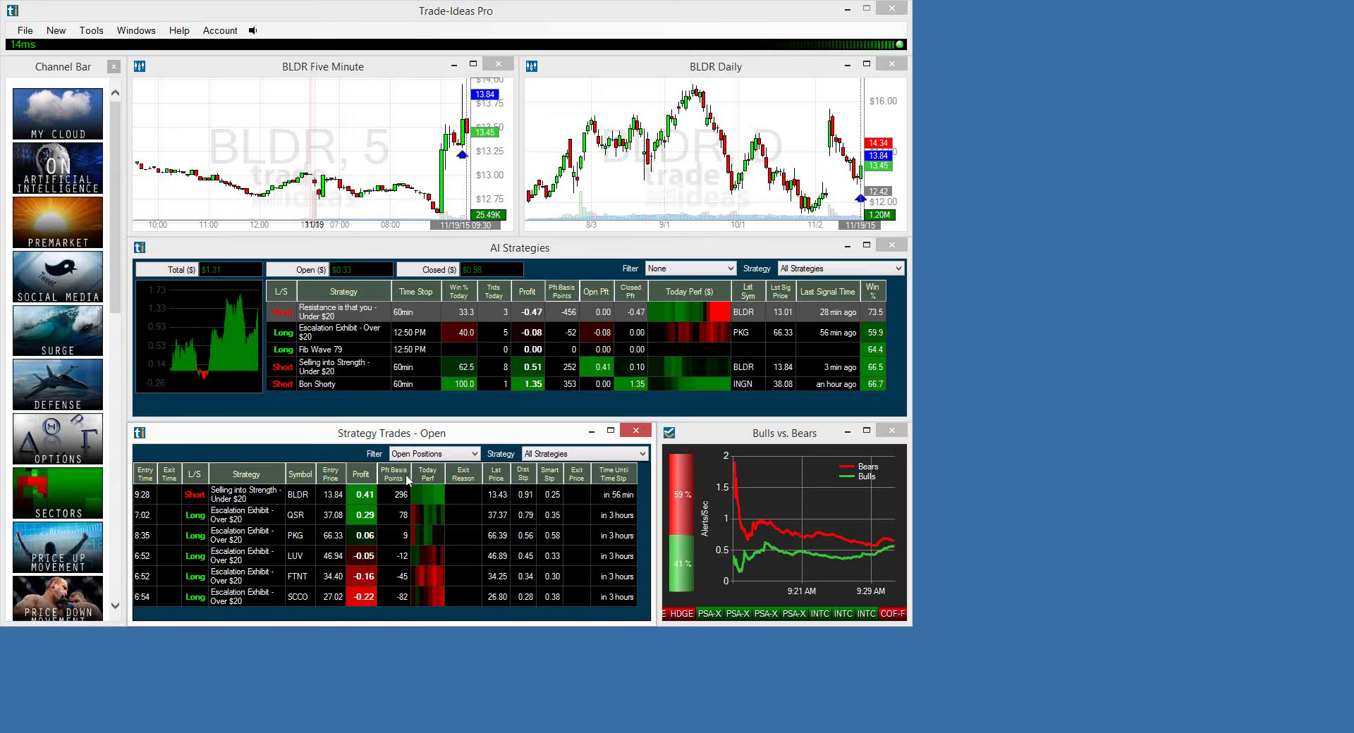
pyautogui.click(416, 412)
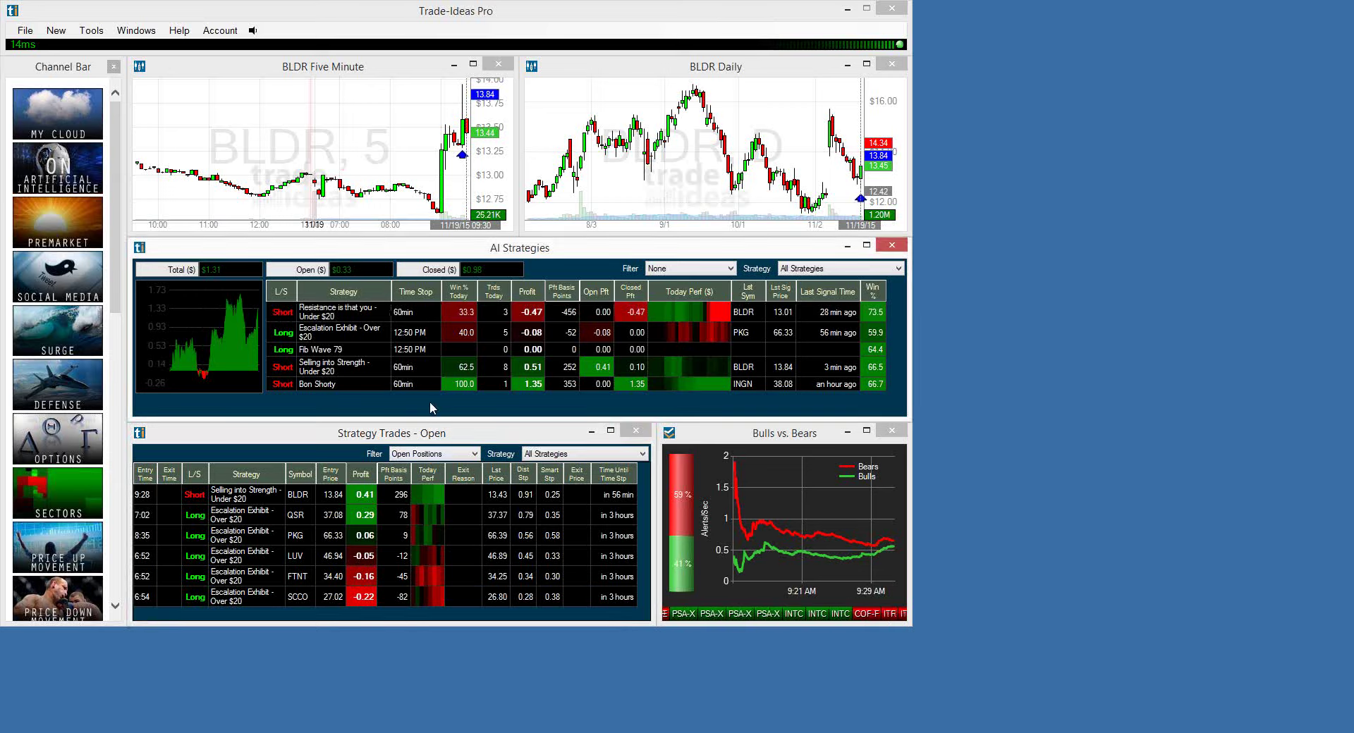
pyautogui.click(377, 620)
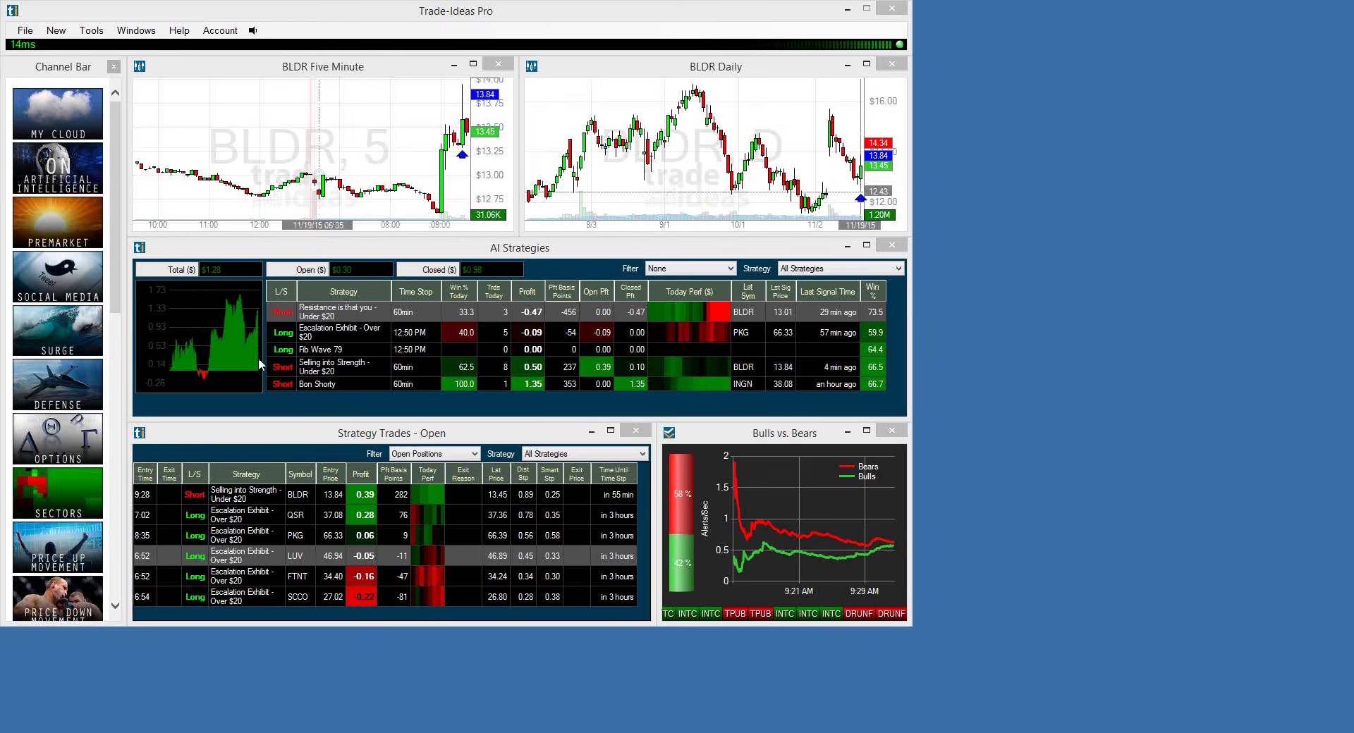
pyautogui.moveTo(168, 732)
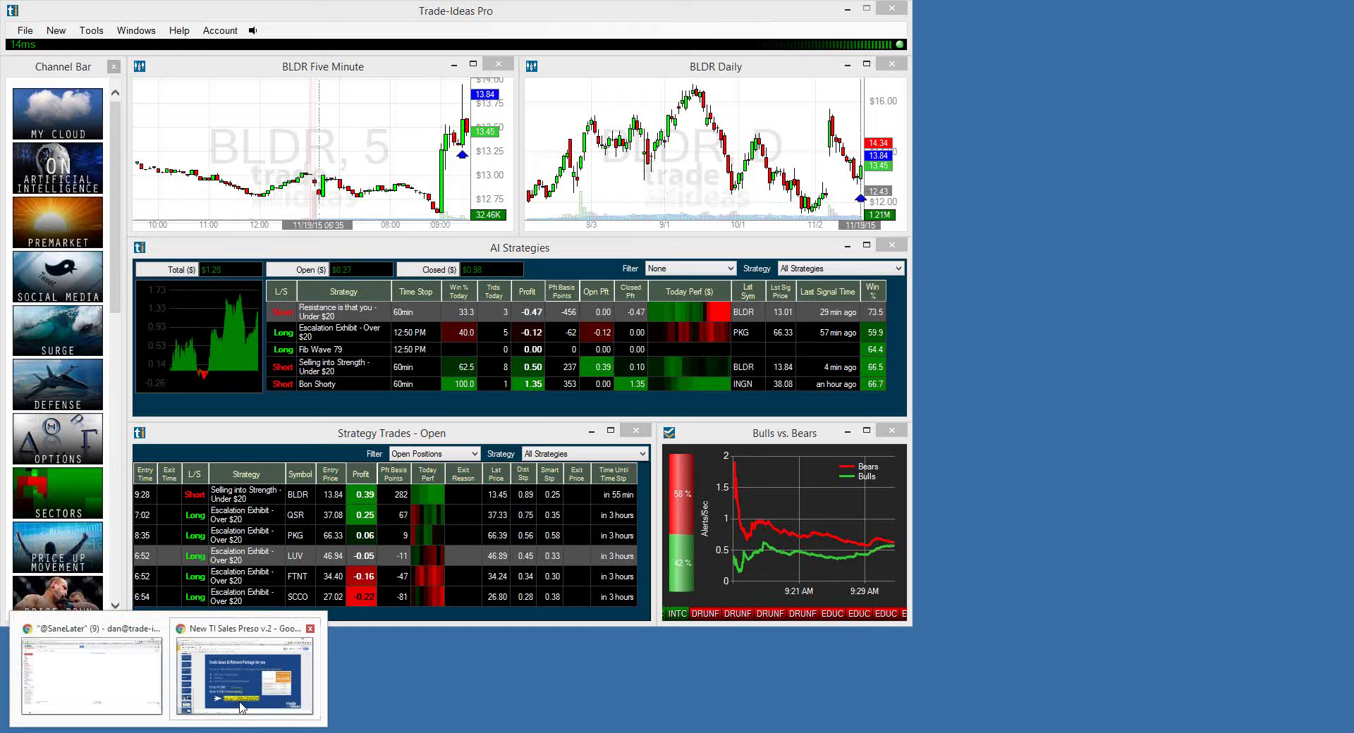
# Glance at the AI Release Package pricing slide, then bring up Chrome on trade-ideas.com.
pyautogui.moveTo(240, 707)
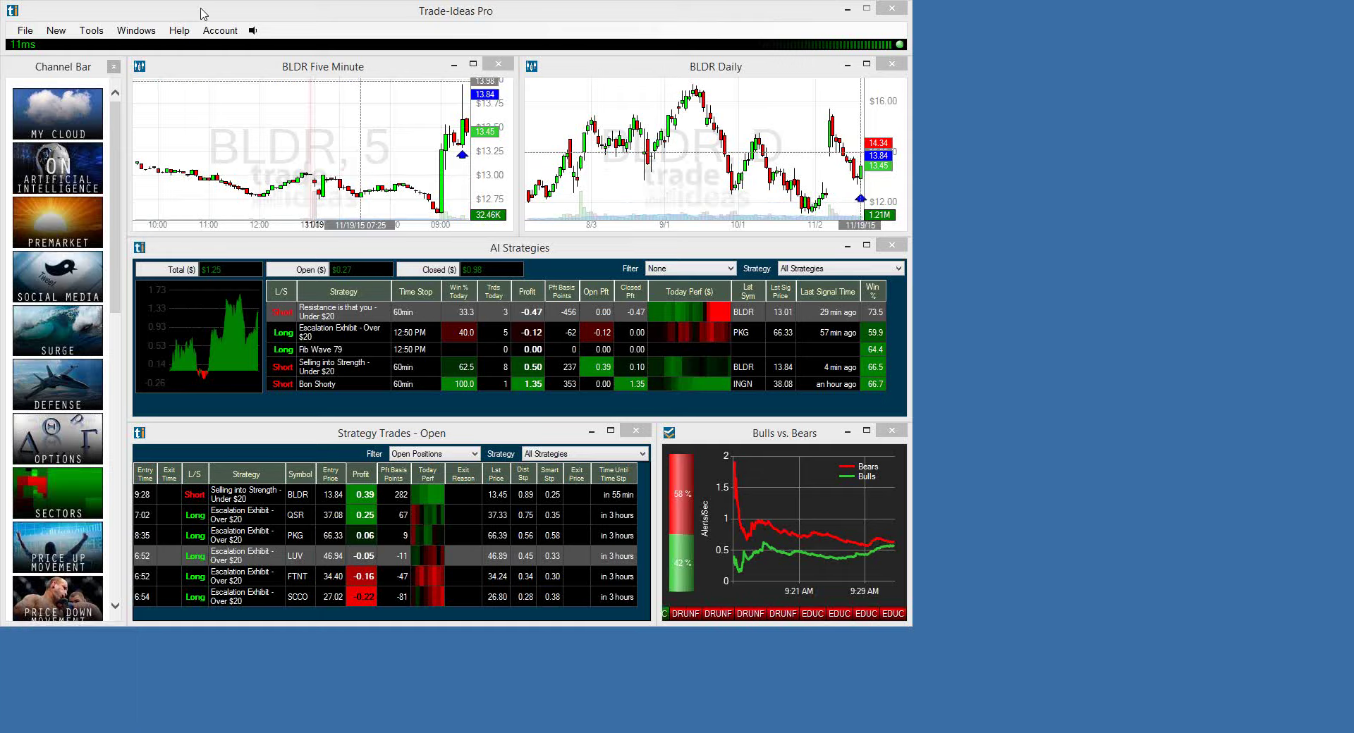
pyautogui.moveTo(85, 728)
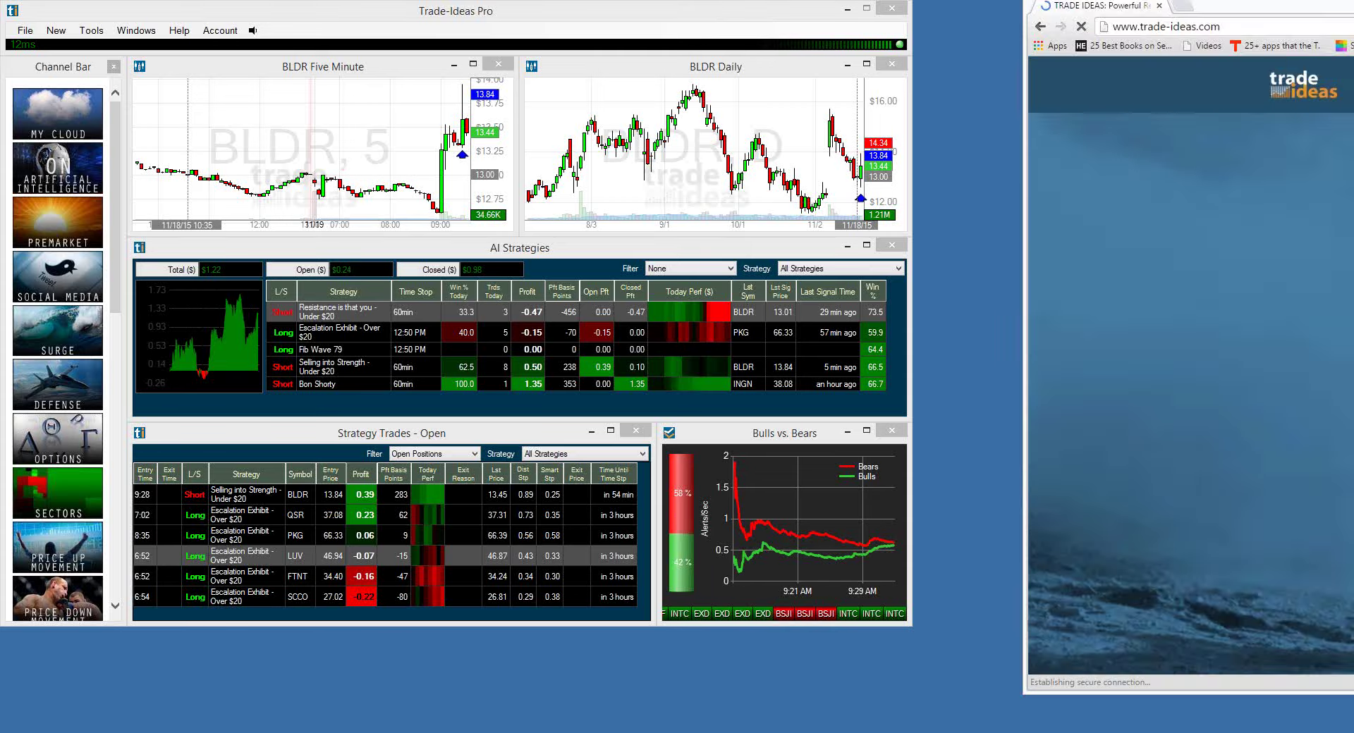
# Move Chrome to the left edge of the screen and launch TI Web from the site.
pyautogui.moveTo(1350, 7); pyautogui.dragTo(724, 26)
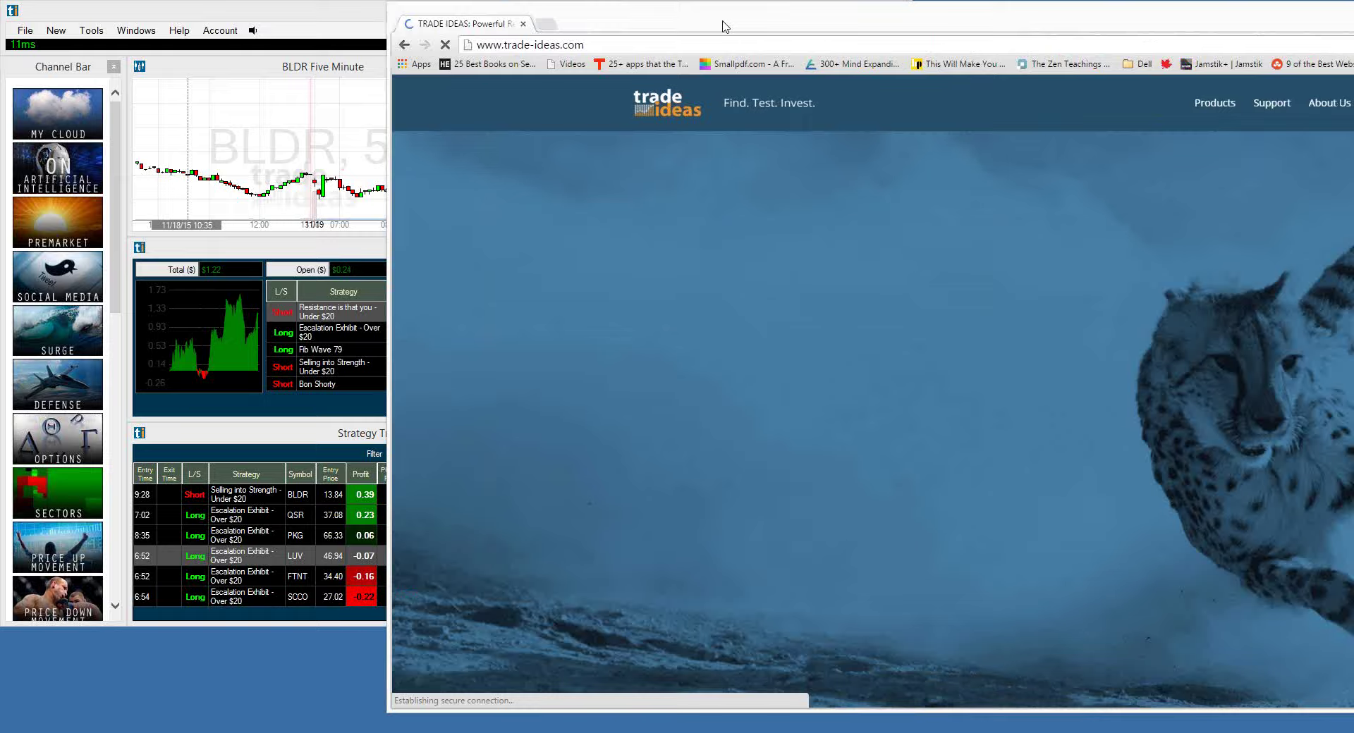
pyautogui.moveTo(723, 26); pyautogui.dragTo(321, 40)
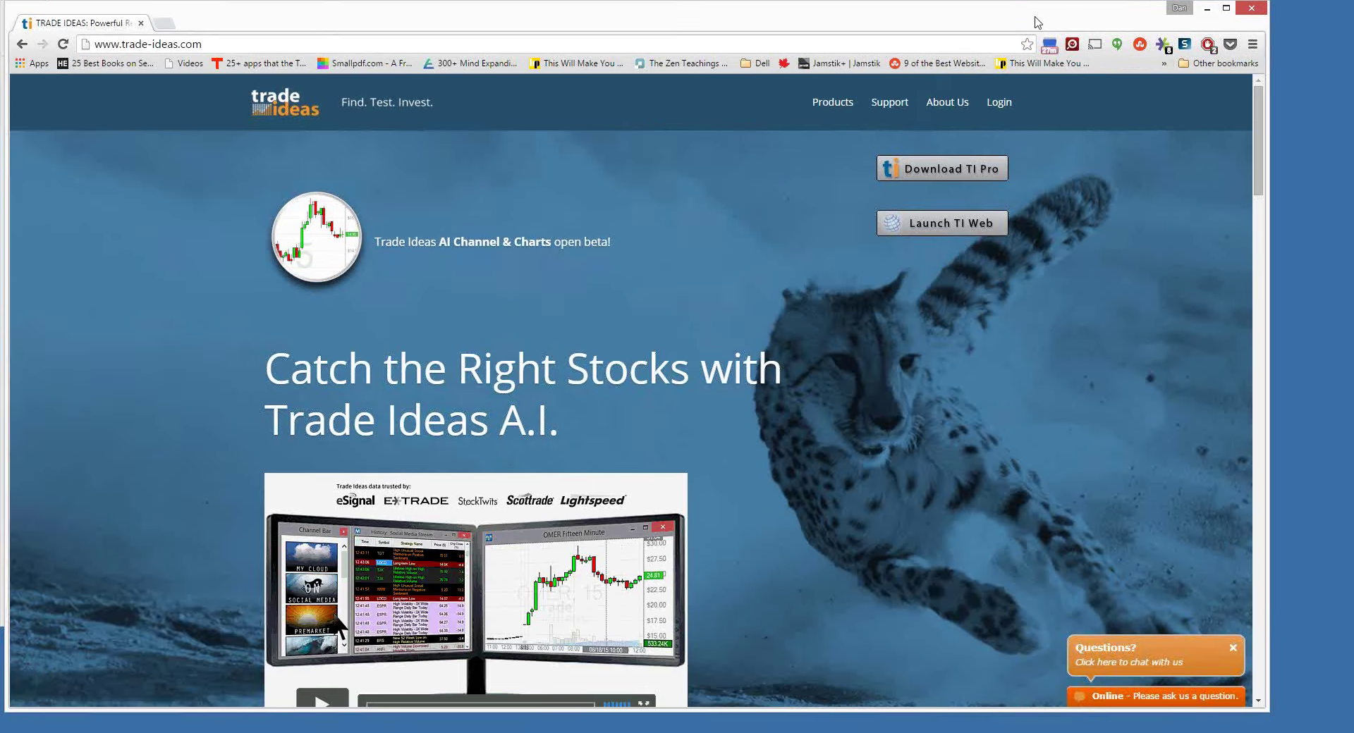
pyautogui.click(896, 240)
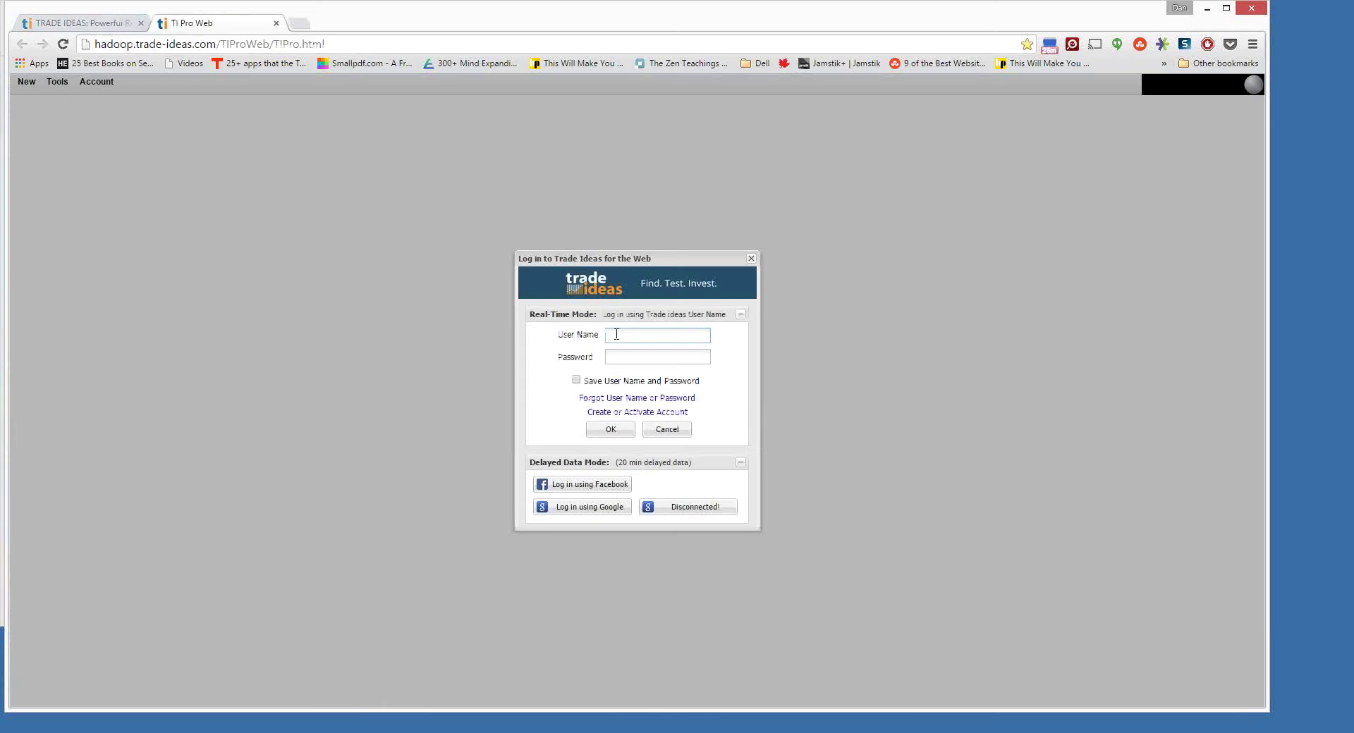
# Enter the account user name and password, with Save User Name and Password ticked.
pyautogui.click(616, 335)
pyautogui.write('dan test2')
pyautogui.click(575, 380)
pyautogui.moveTo(645, 335); pyautogui.dragTo(606, 336)
pyautogui.click(653, 354)
pyautogui.write('•••••••••')
# Log in to TI Pro Web and narrow the browser and Social Mentions Channel panel.
pyautogui.click(608, 429)
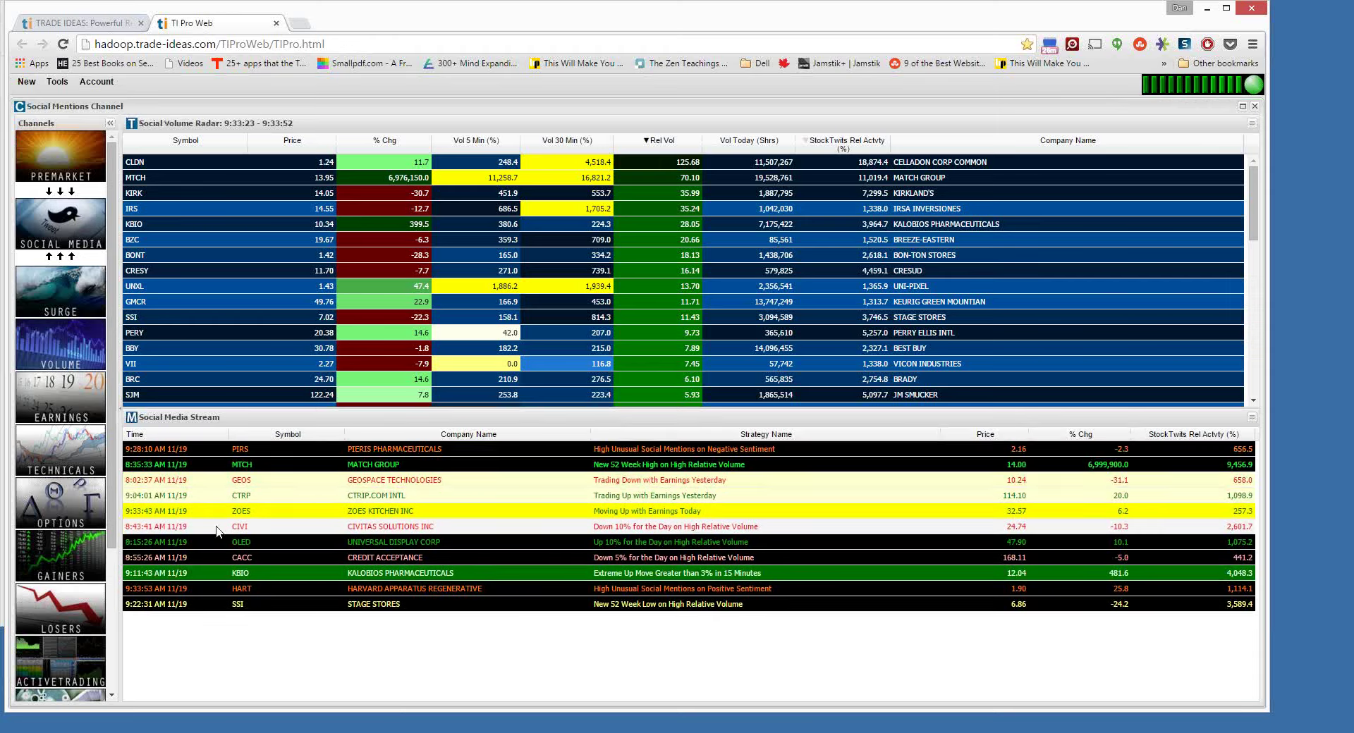
pyautogui.moveTo(1271, 133); pyautogui.dragTo(1324, 130)
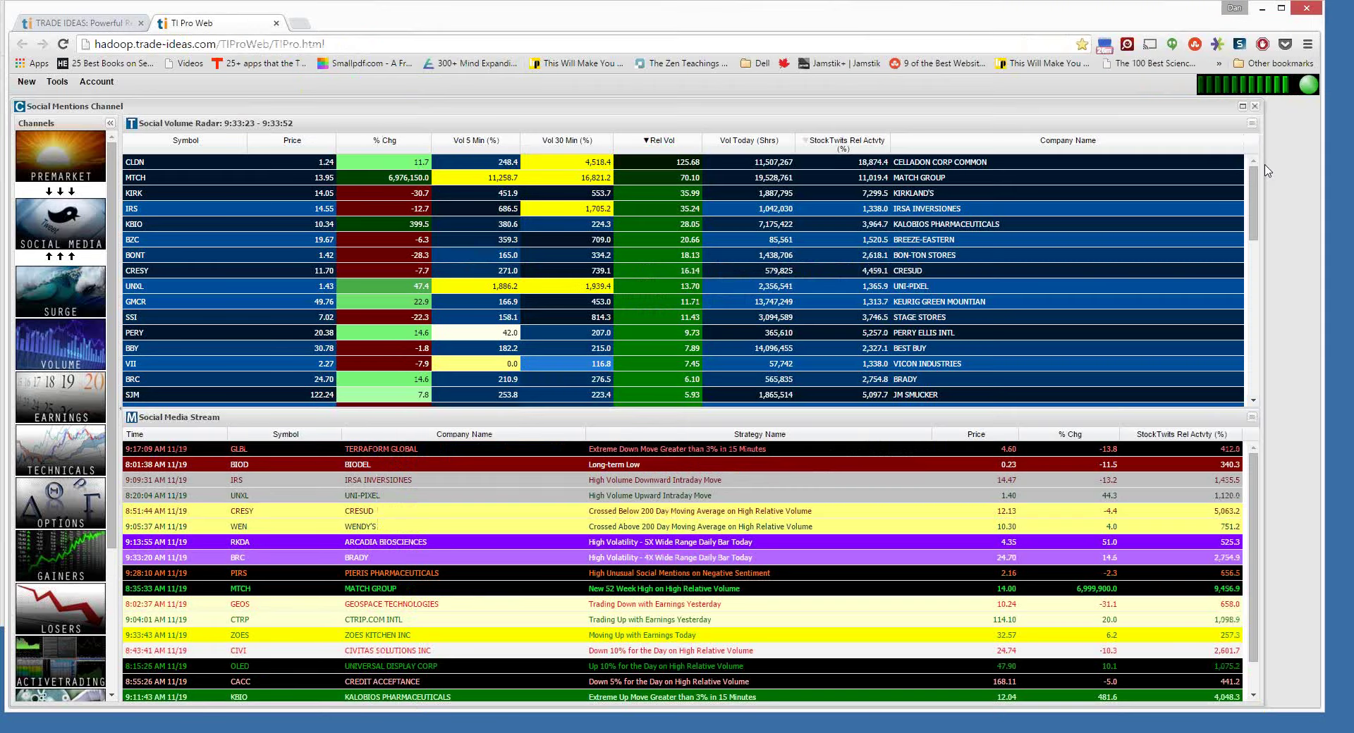
pyautogui.moveTo(1267, 170); pyautogui.dragTo(673, 165)
# Narrow the browser further, then minimize it so Trade-Ideas Pro is fully visible.
pyautogui.moveTo(1324, 177); pyautogui.dragTo(708, 198)
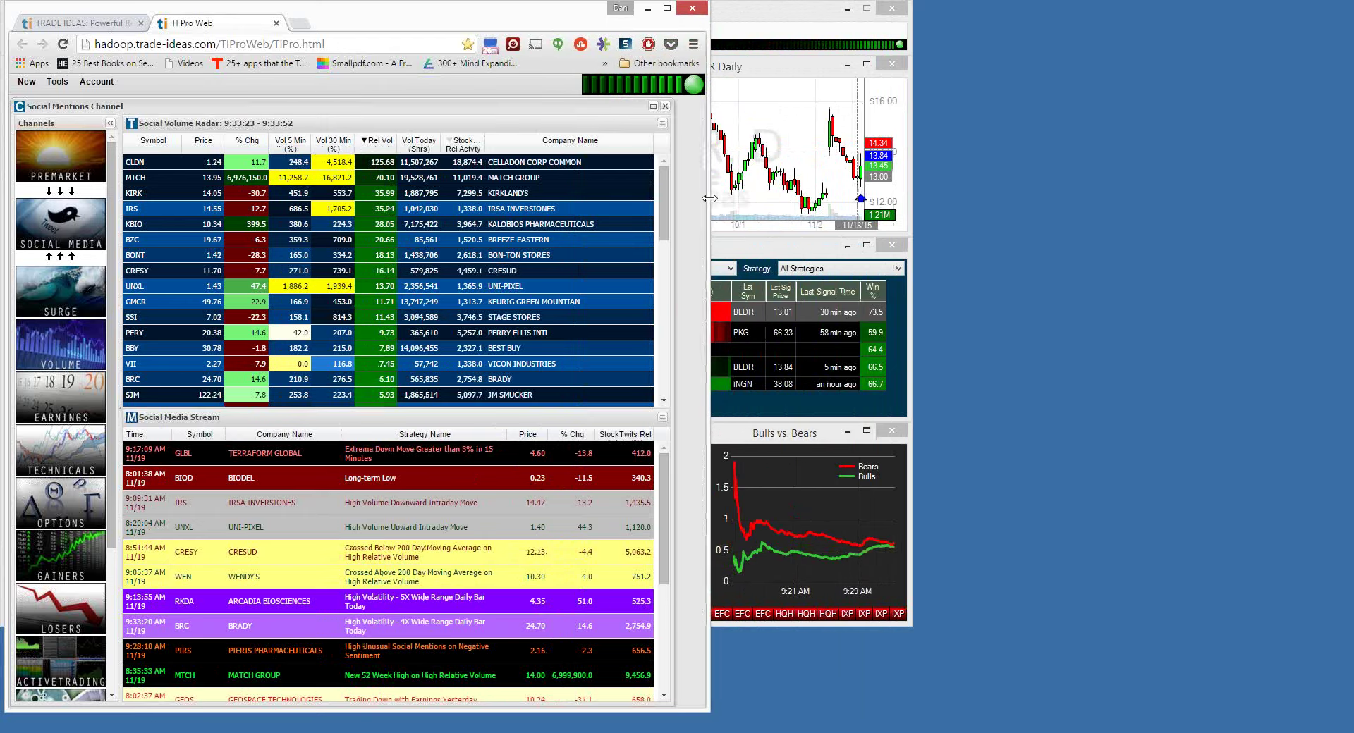
pyautogui.moveTo(708, 198); pyautogui.dragTo(710, 198)
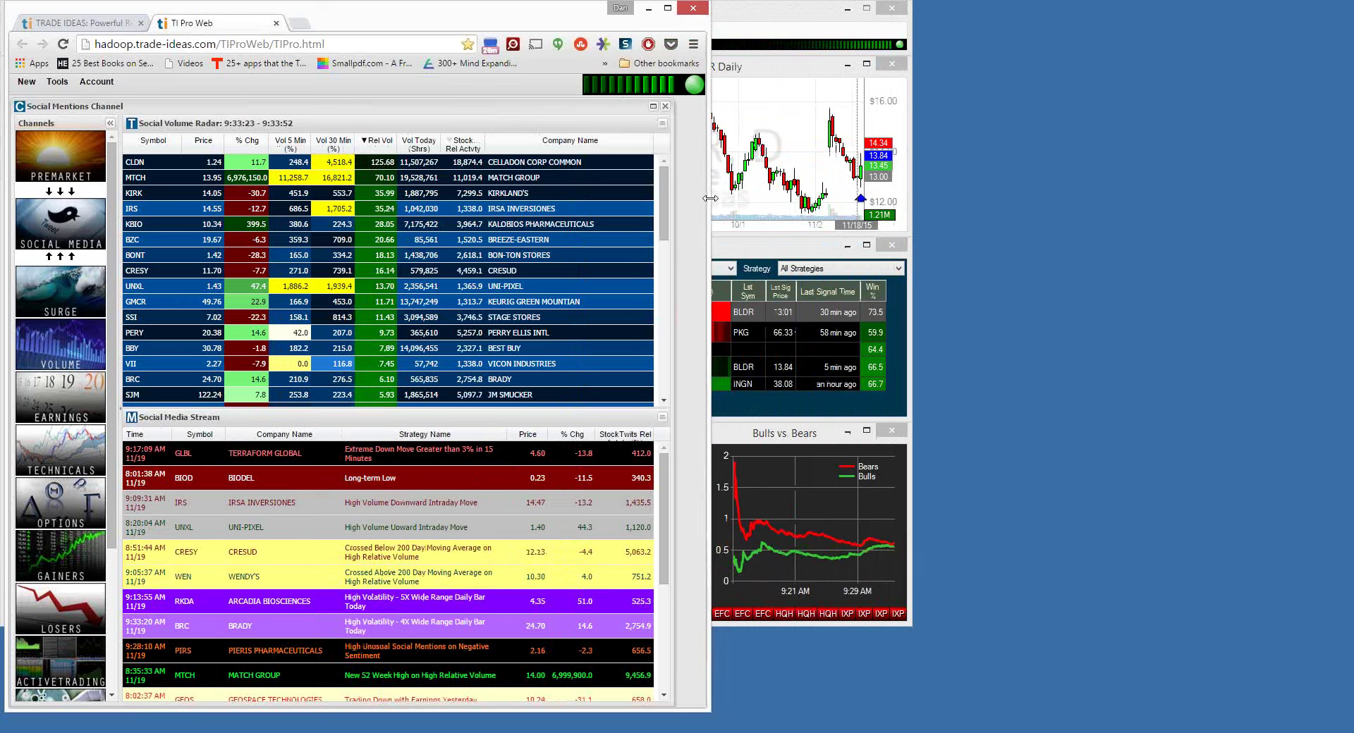
pyautogui.click(649, 8)
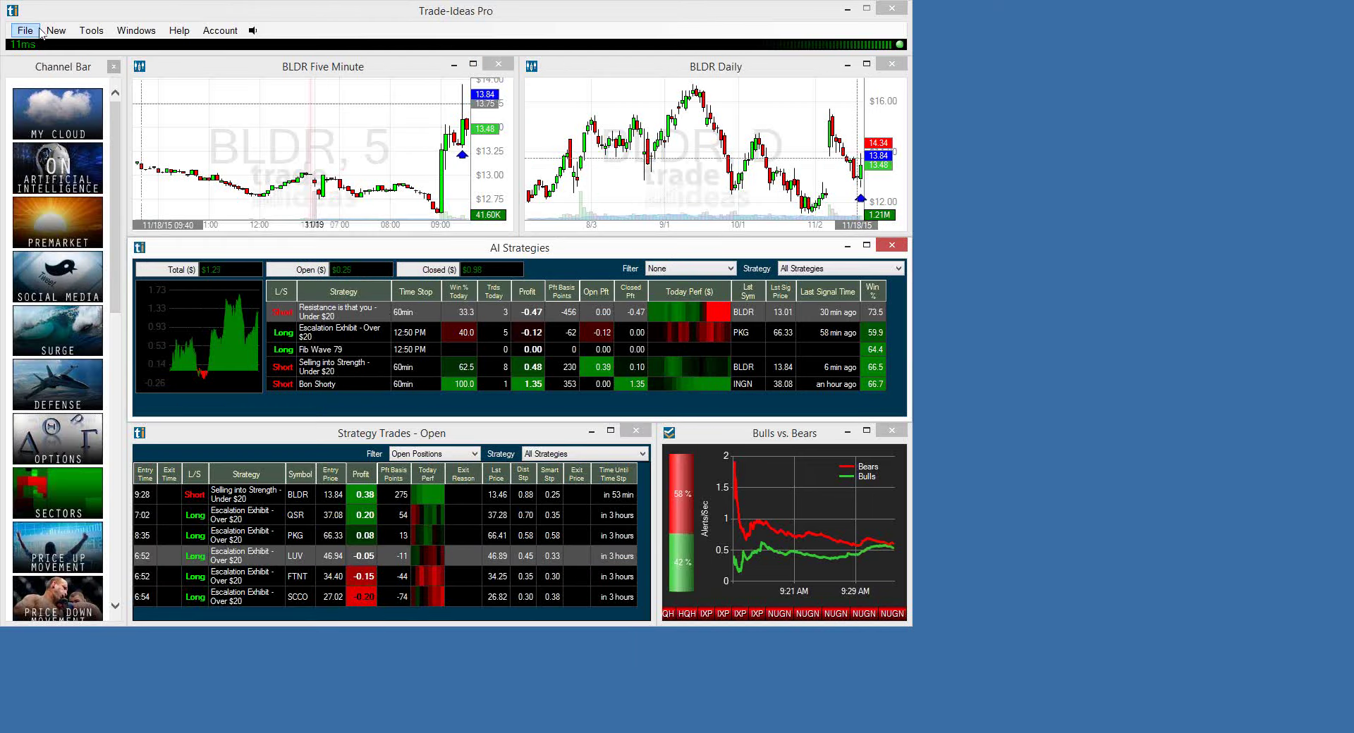
# Create a new alert window, starting the configuration from scratch.
pyautogui.click(52, 31)
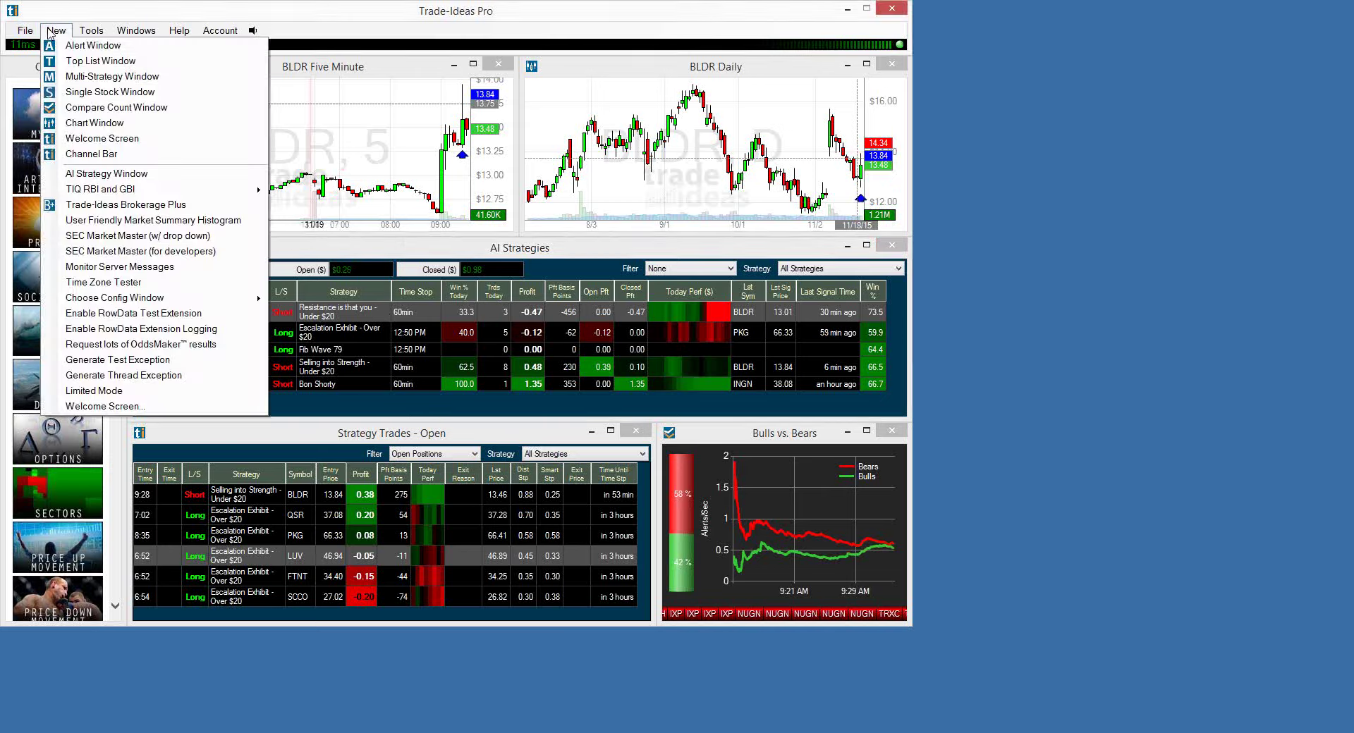
pyautogui.click(67, 48)
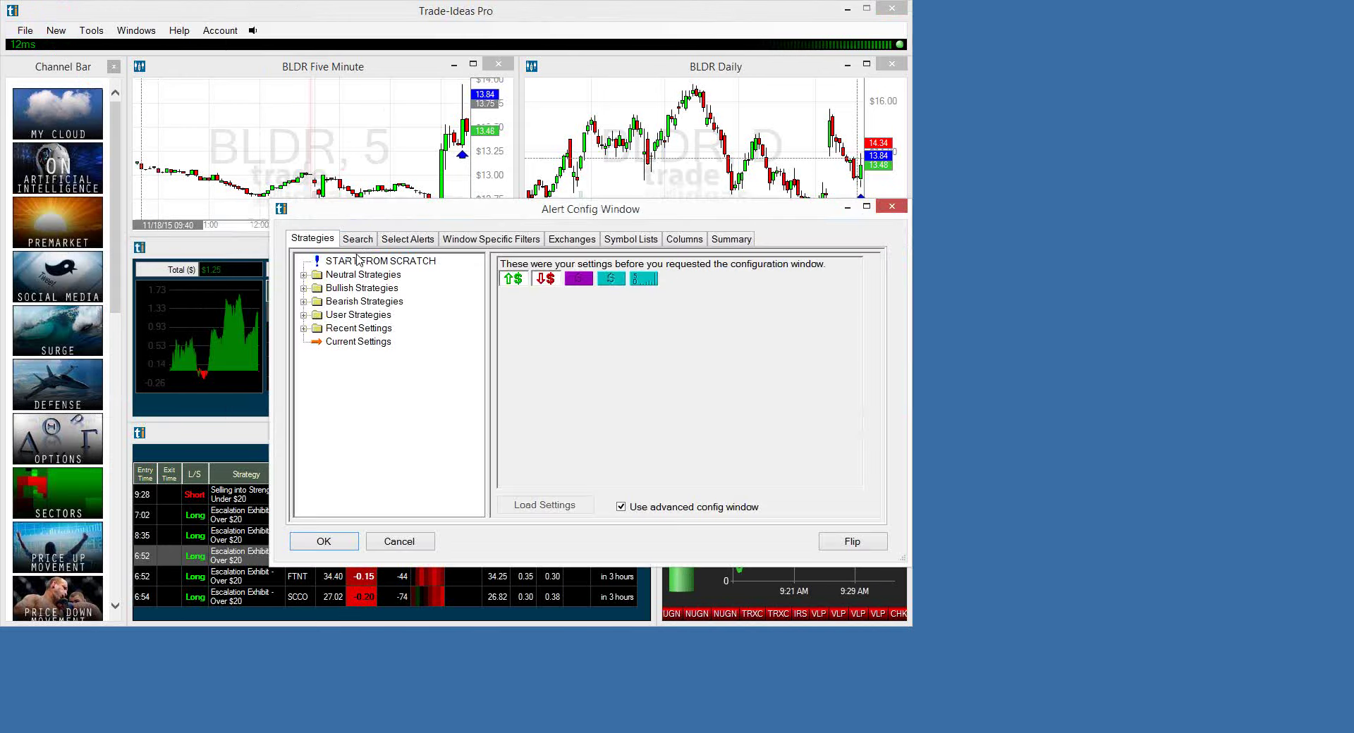
pyautogui.click(346, 263)
# Search for 'block' and add the Block trade alert with a 100000-share minimum.
pyautogui.click(358, 239)
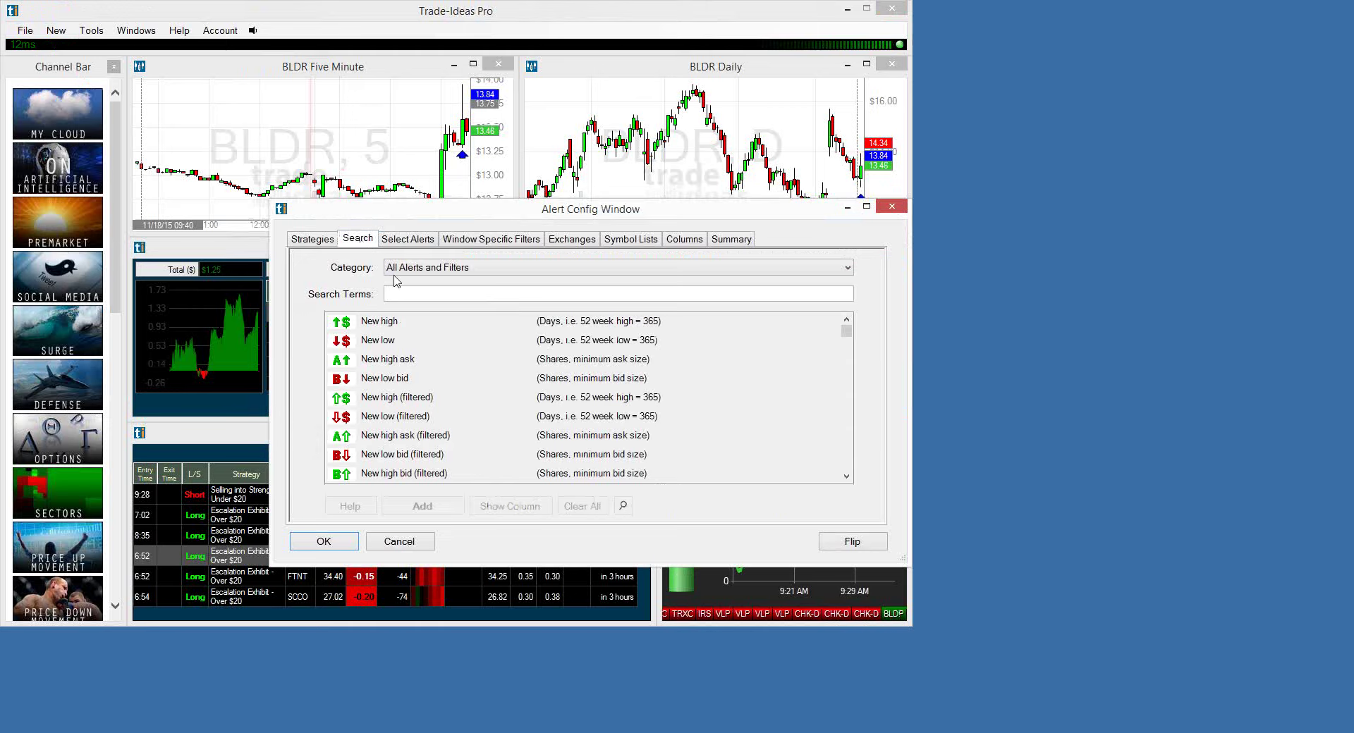
pyautogui.click(409, 294)
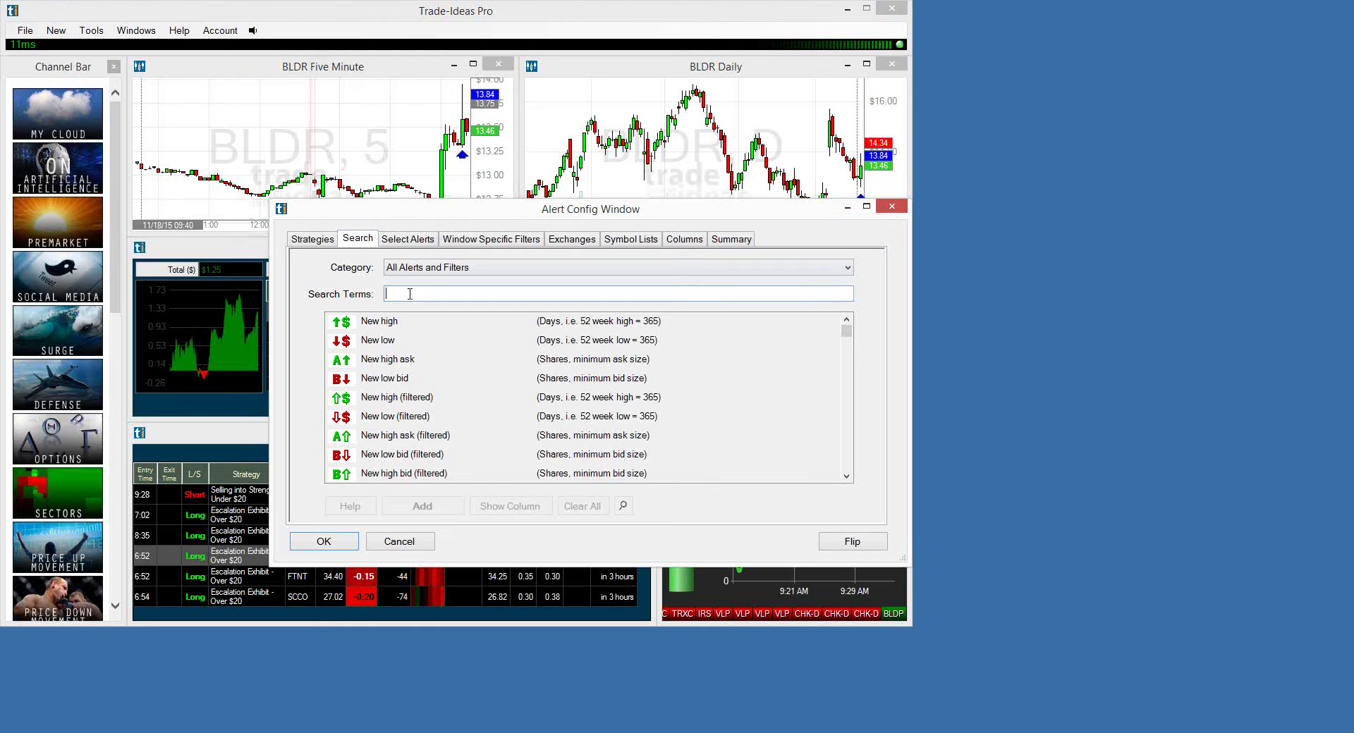
pyautogui.write('big b')
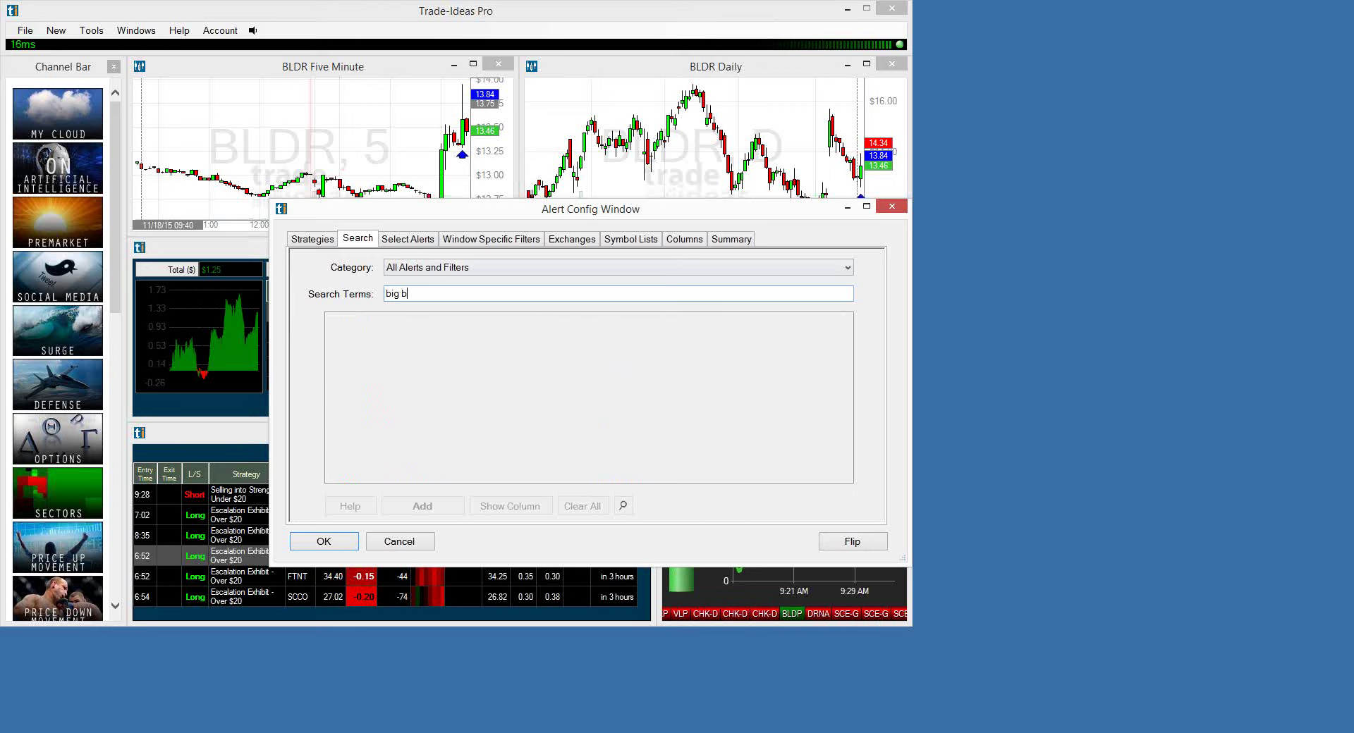
pyautogui.press('BackSpace')
pyautogui.press('BackSpace')
pyautogui.press('BackSpace')
pyautogui.press('BackSpace')
pyautogui.press('BackSpace')
pyautogui.write('block')
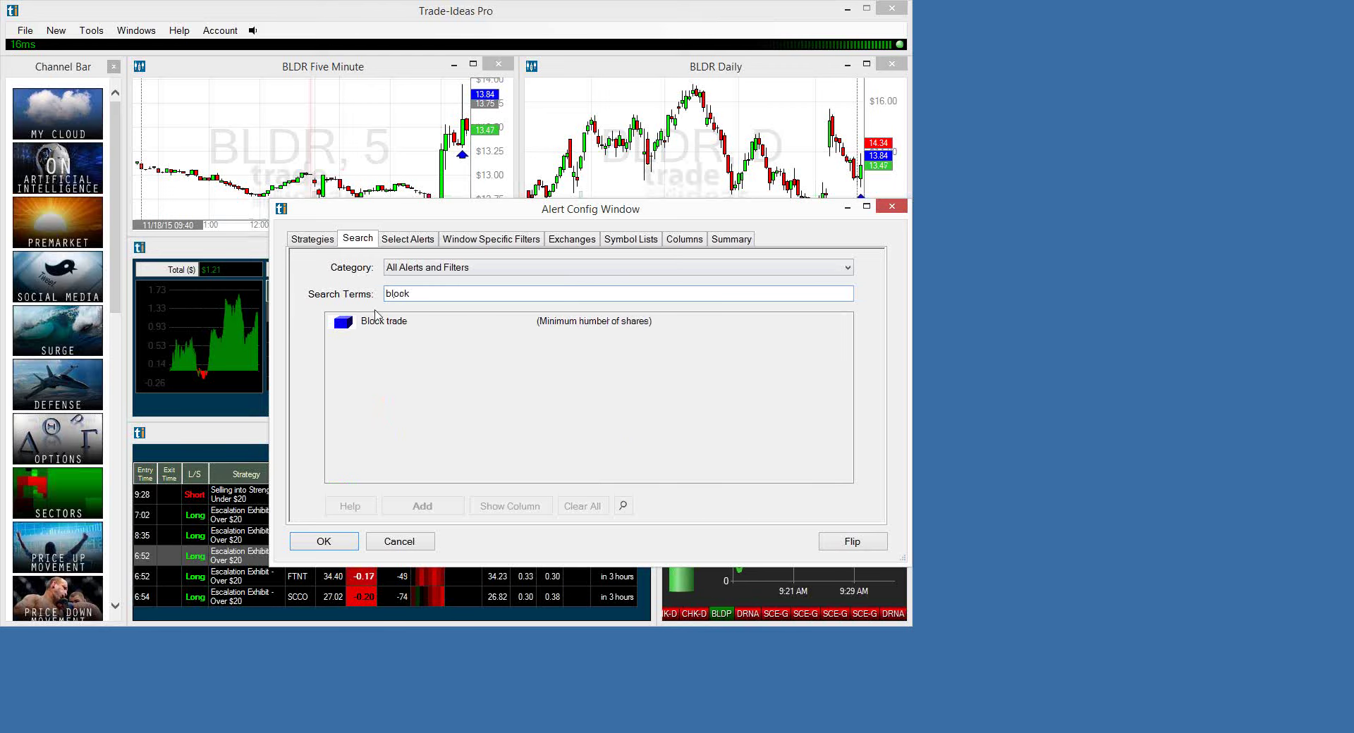
pyautogui.click(377, 322)
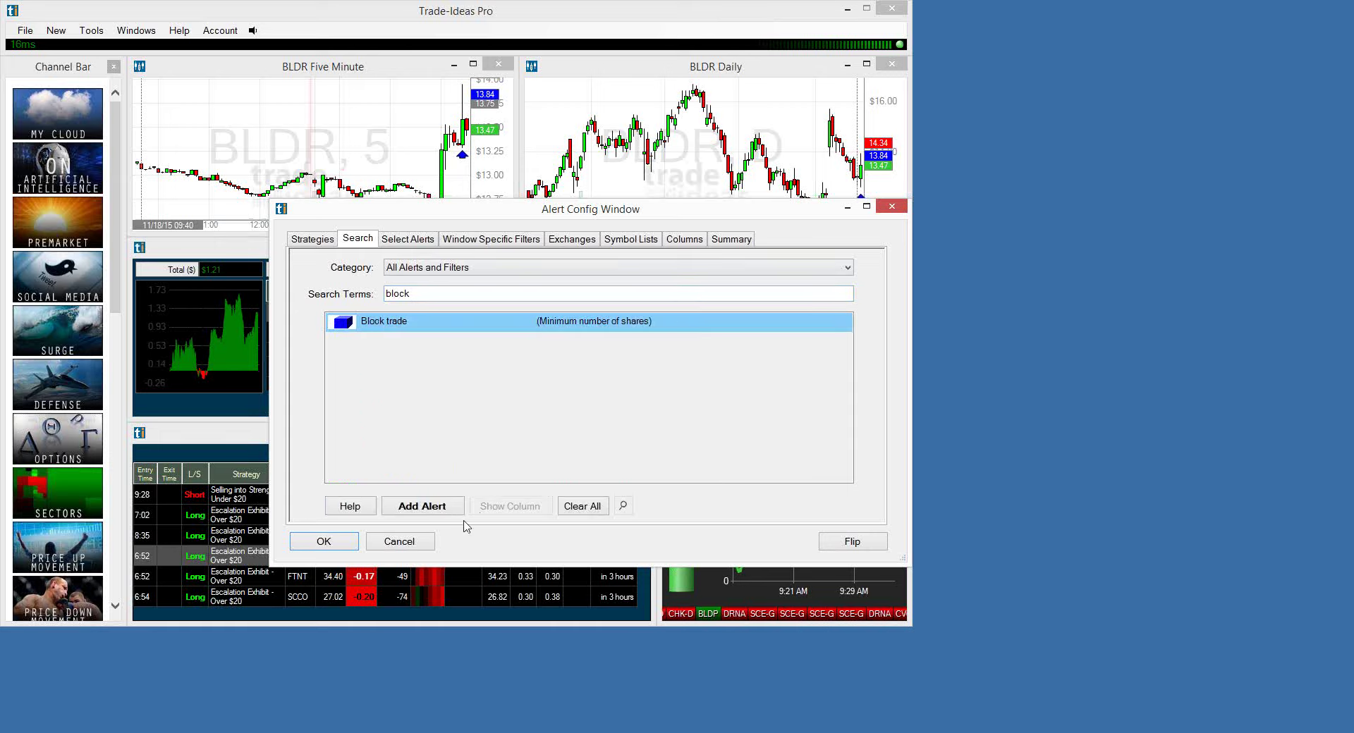
pyautogui.click(422, 506)
pyautogui.write('100000')
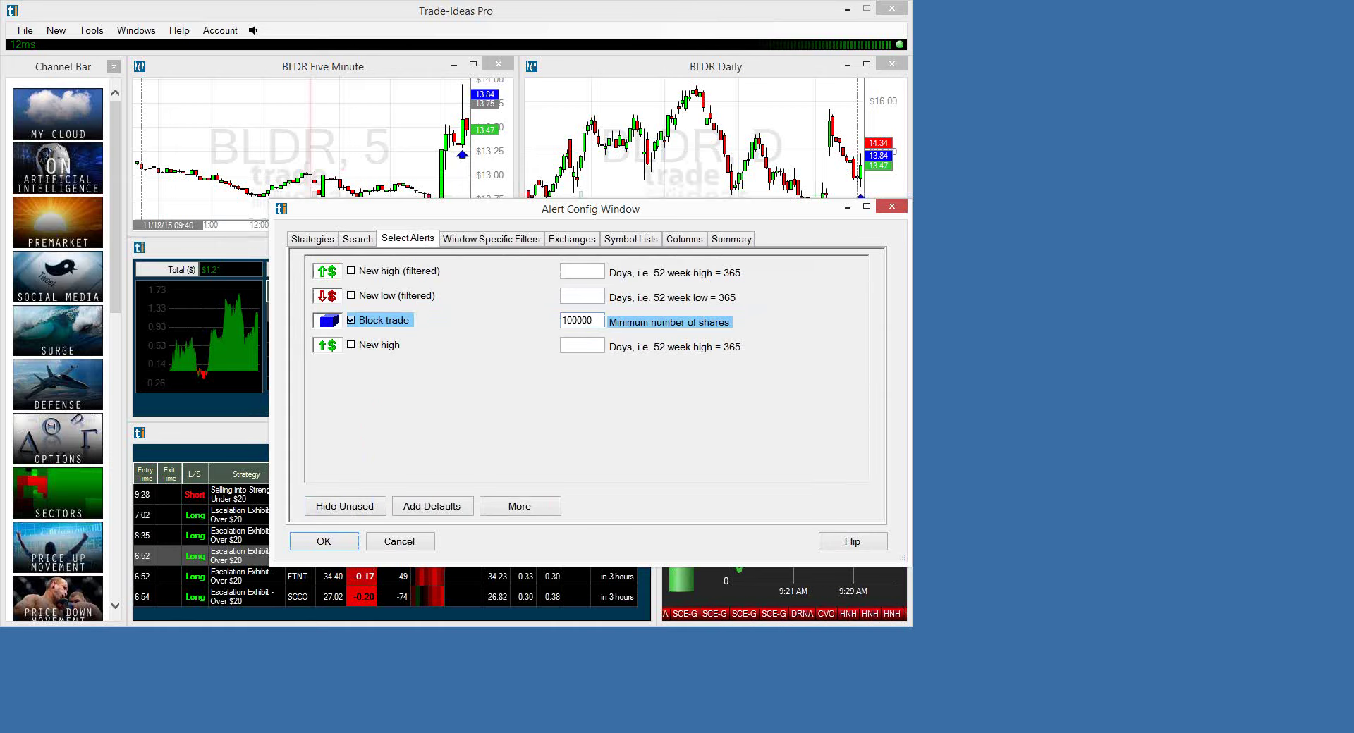
# Add window-specific filters: price $10–$200 and a minimum 0.01% change from the close.
pyautogui.click(519, 239)
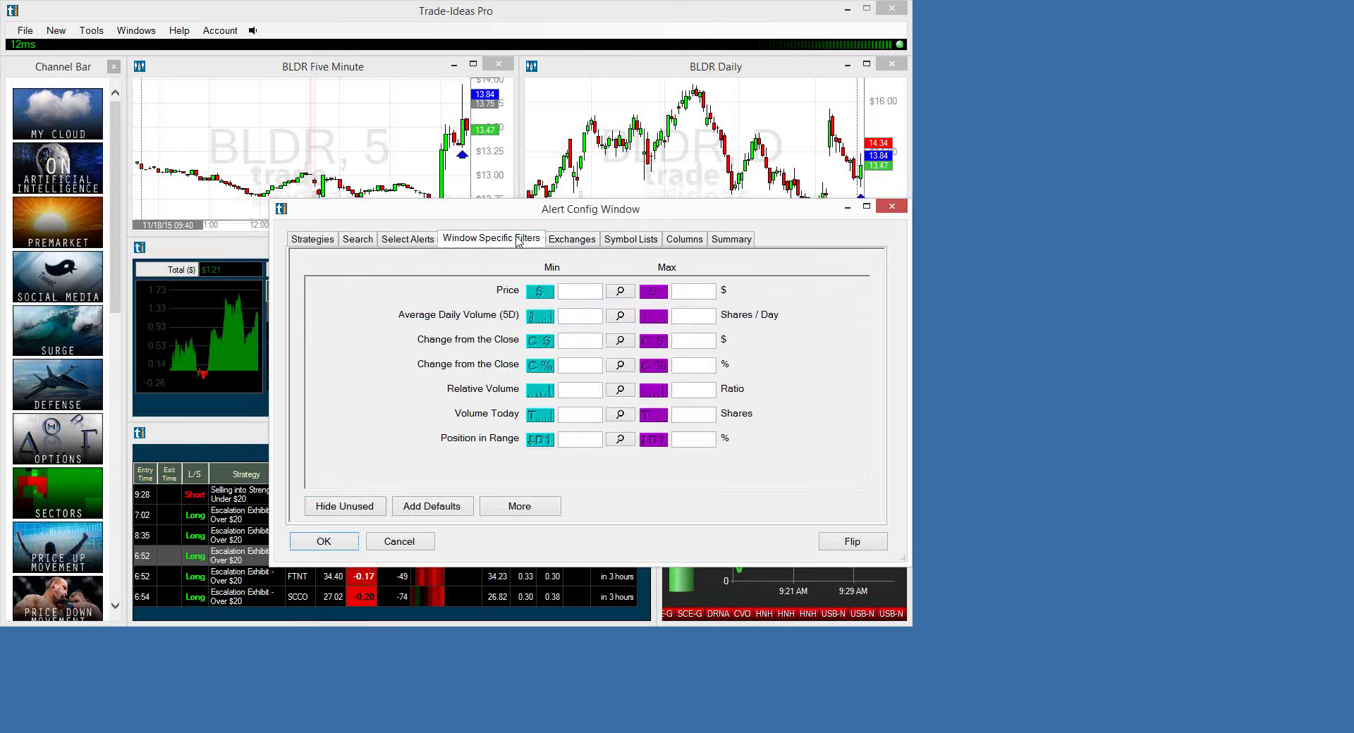
pyautogui.click(567, 292)
pyautogui.write('10')
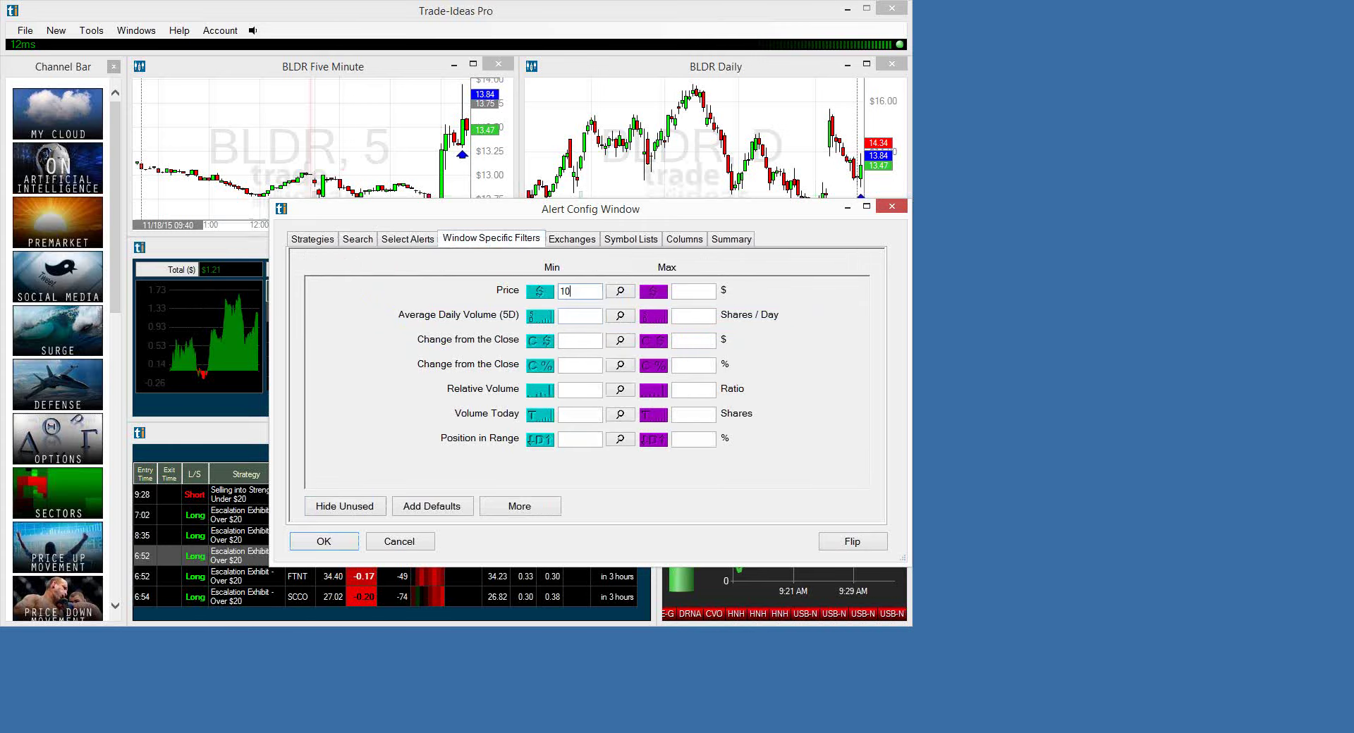
pyautogui.click(693, 291)
pyautogui.write('200')
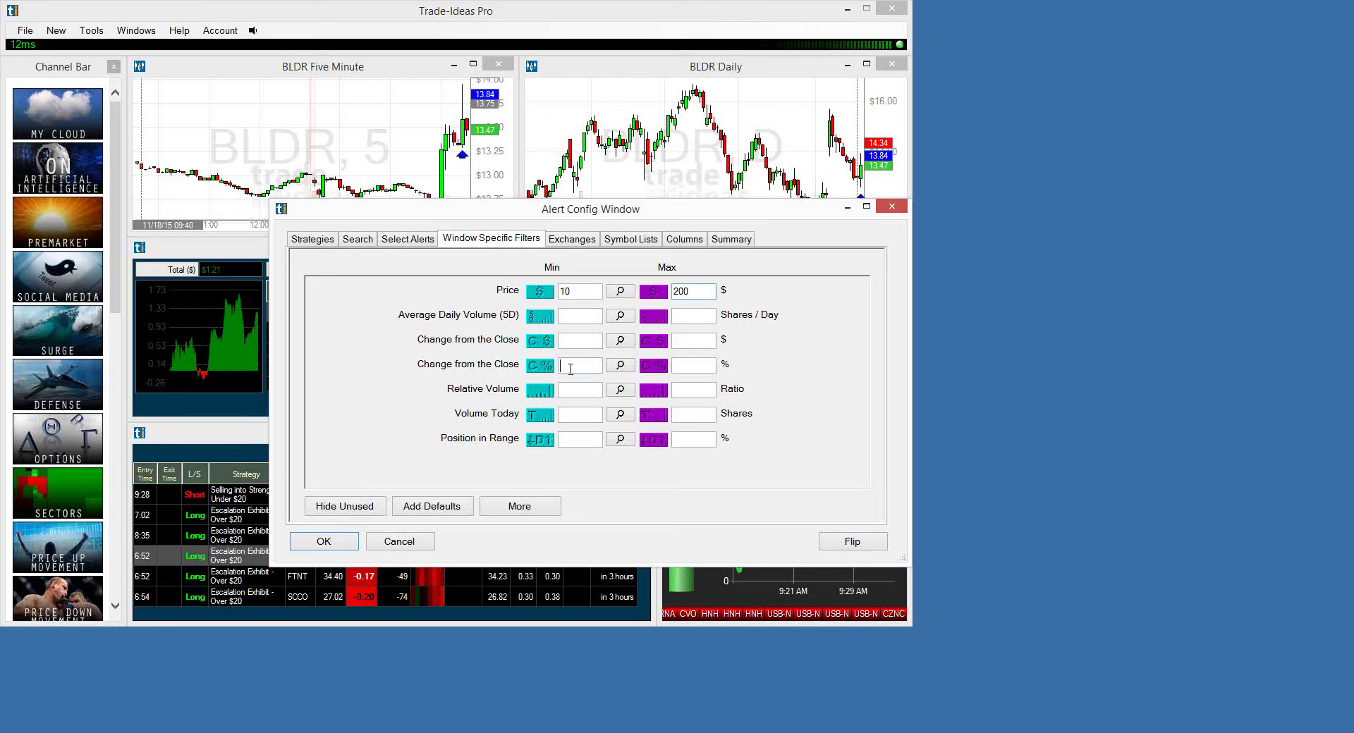
pyautogui.write('>01')
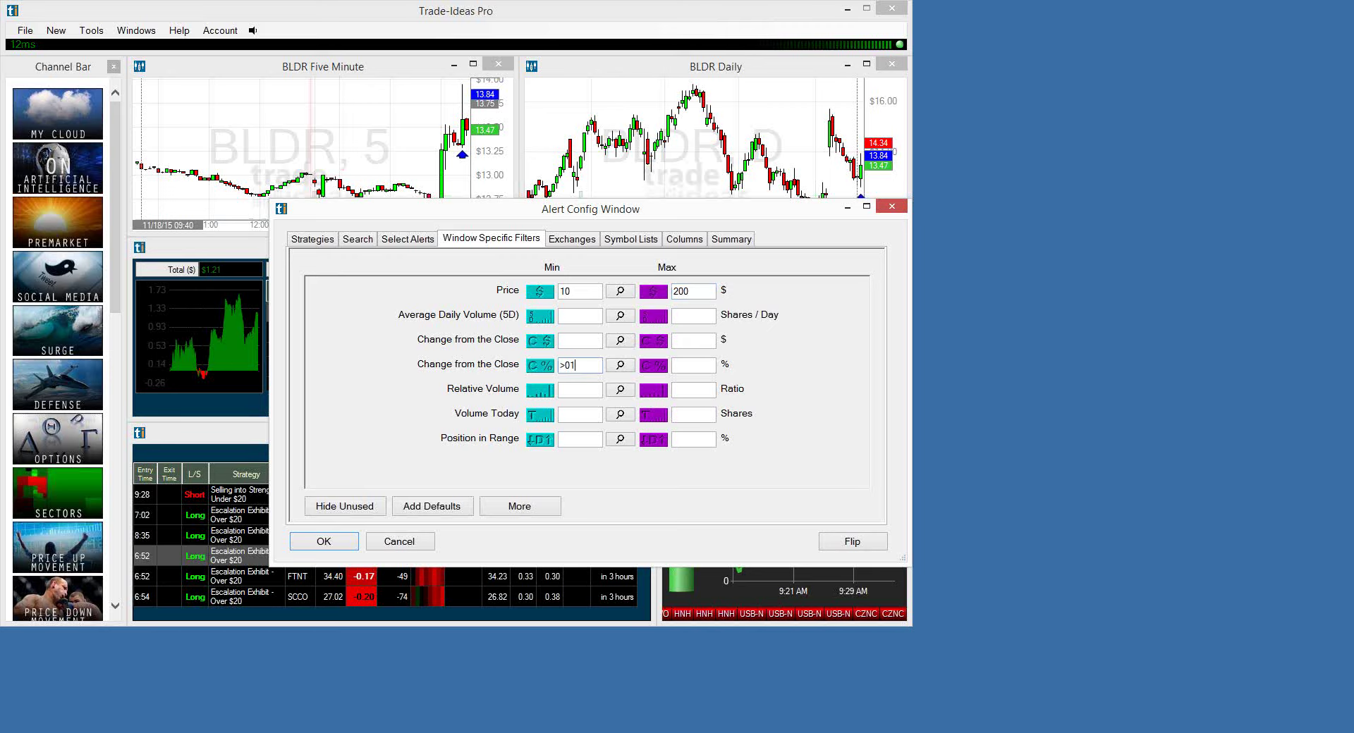
pyautogui.press('BackSpace')
pyautogui.press('BackSpace')
pyautogui.press('BackSpace')
pyautogui.write('.0')
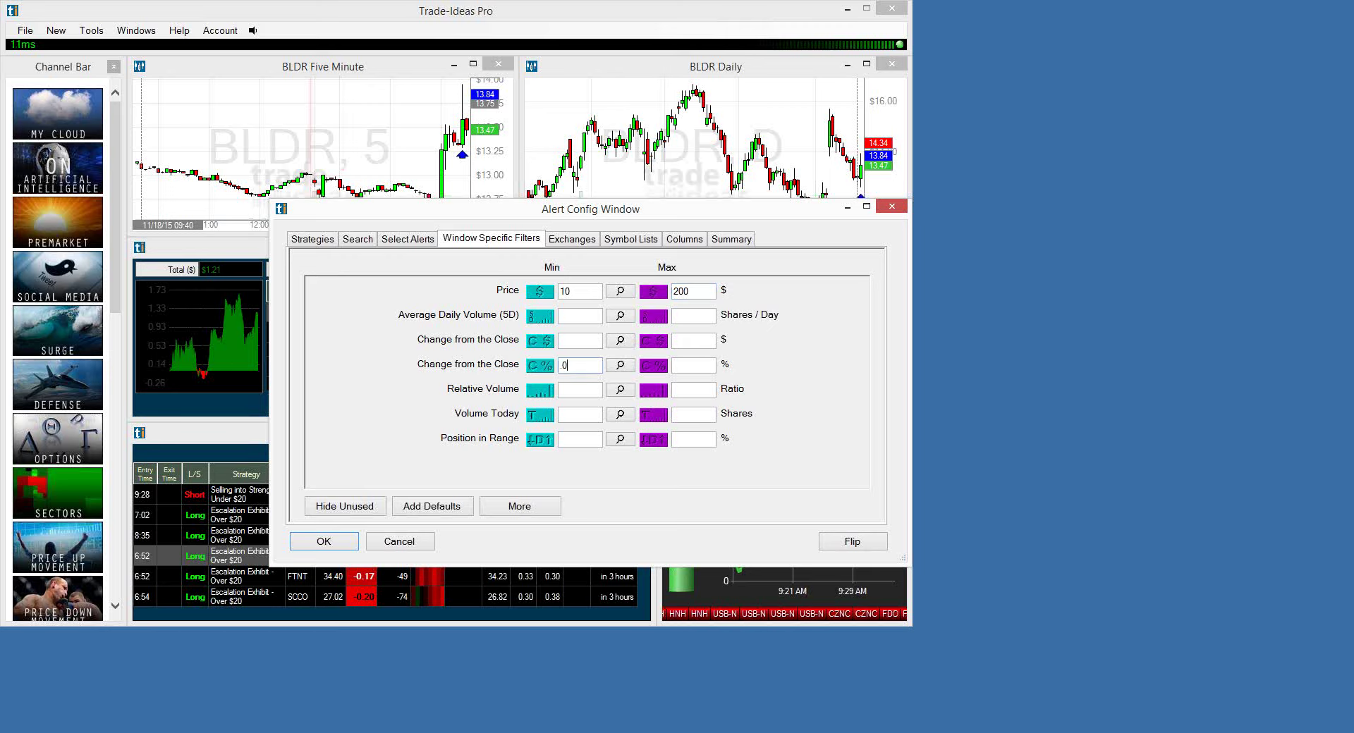
pyautogui.write('1')
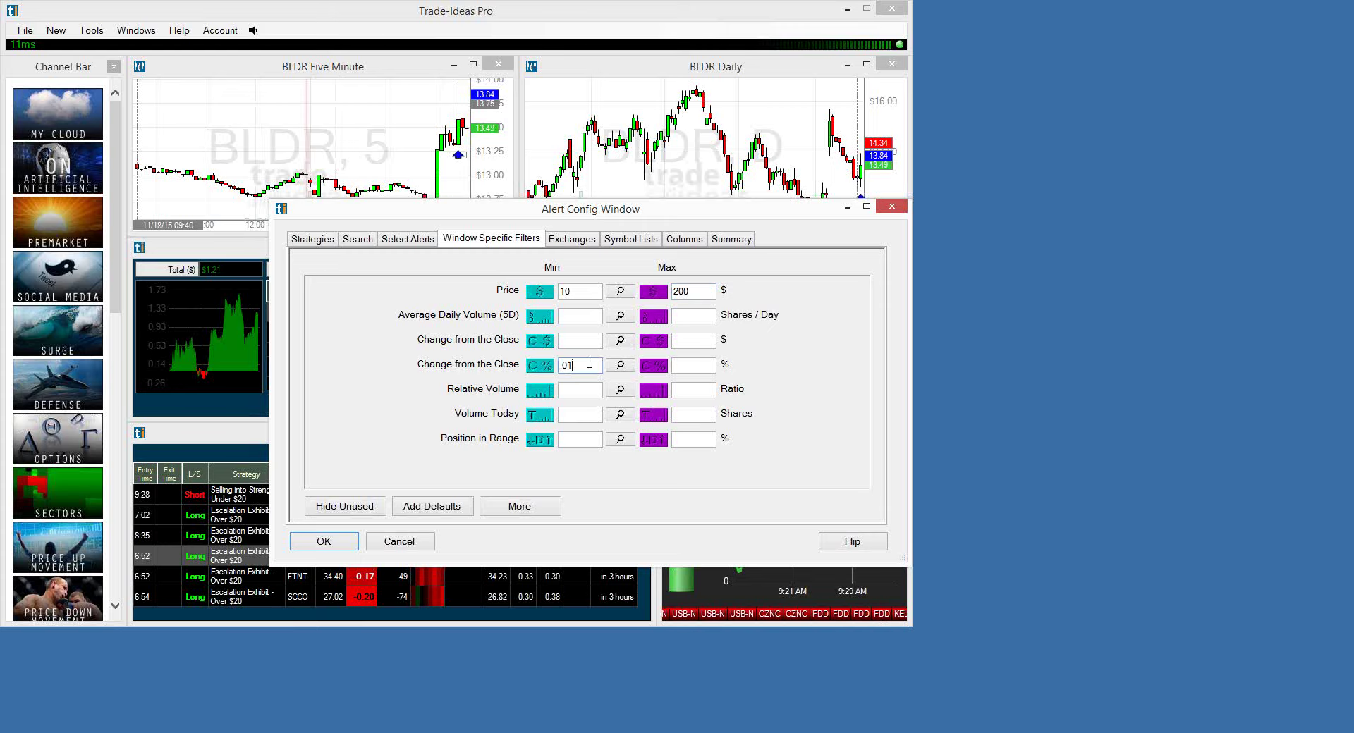
# Check the exchanges and summary, then retype the window name from Edit Me toward Big Block.
pyautogui.click(573, 239)
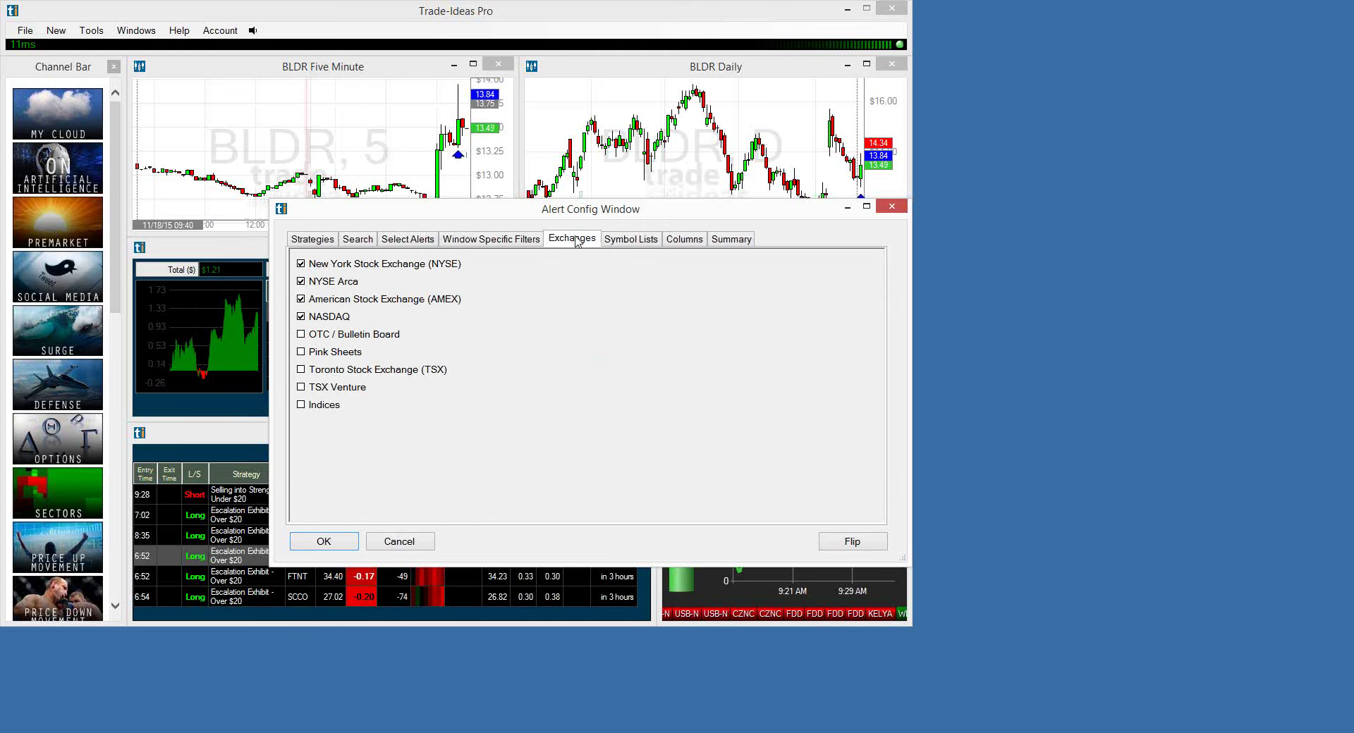
pyautogui.click(731, 239)
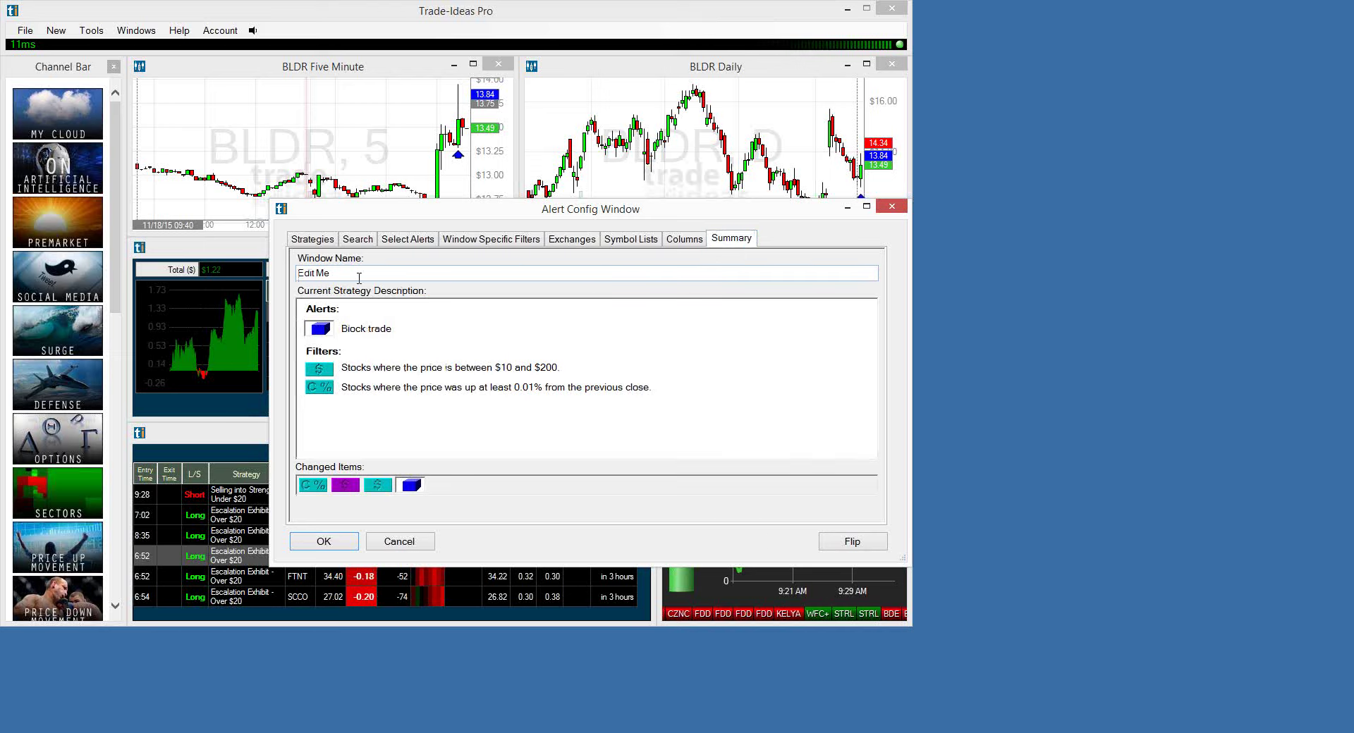
pyautogui.moveTo(359, 278); pyautogui.dragTo(233, 272)
pyautogui.write('Big Bi')
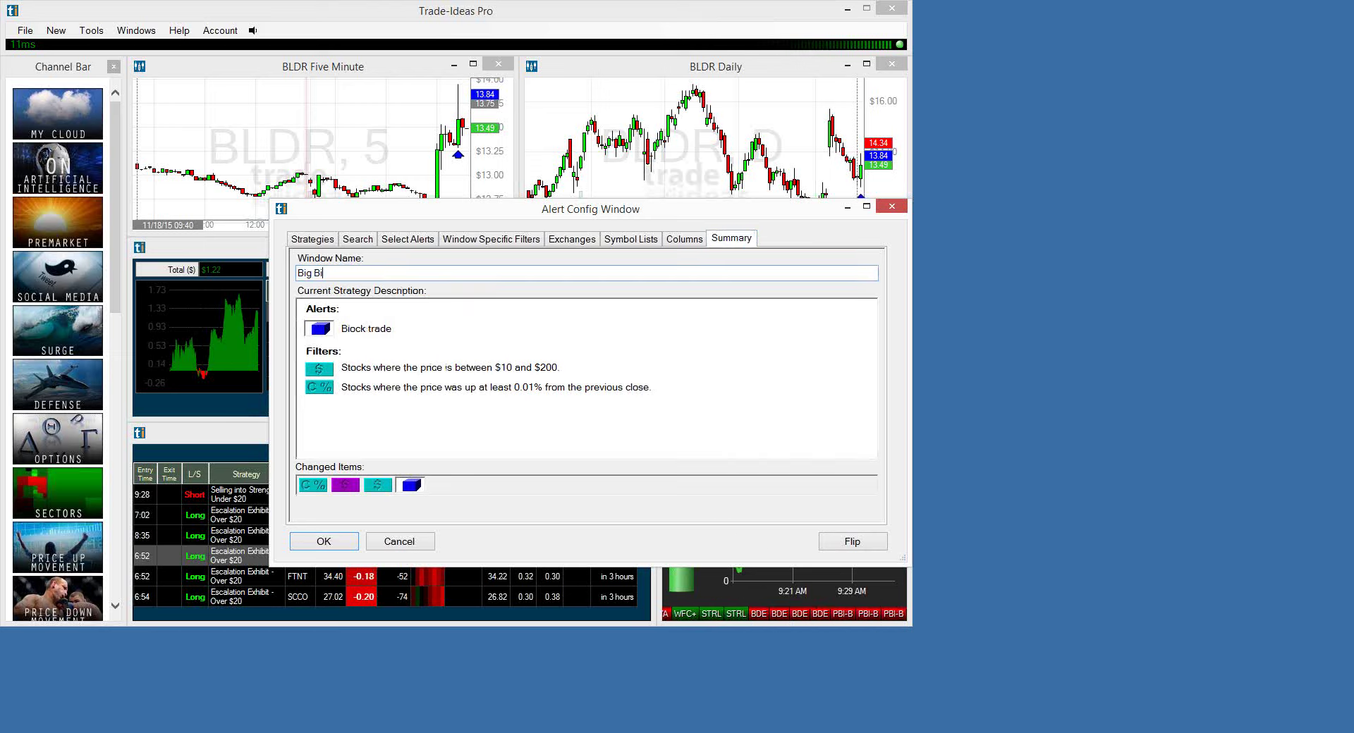
pyautogui.press('BackSpace')
pyautogui.write('lock')
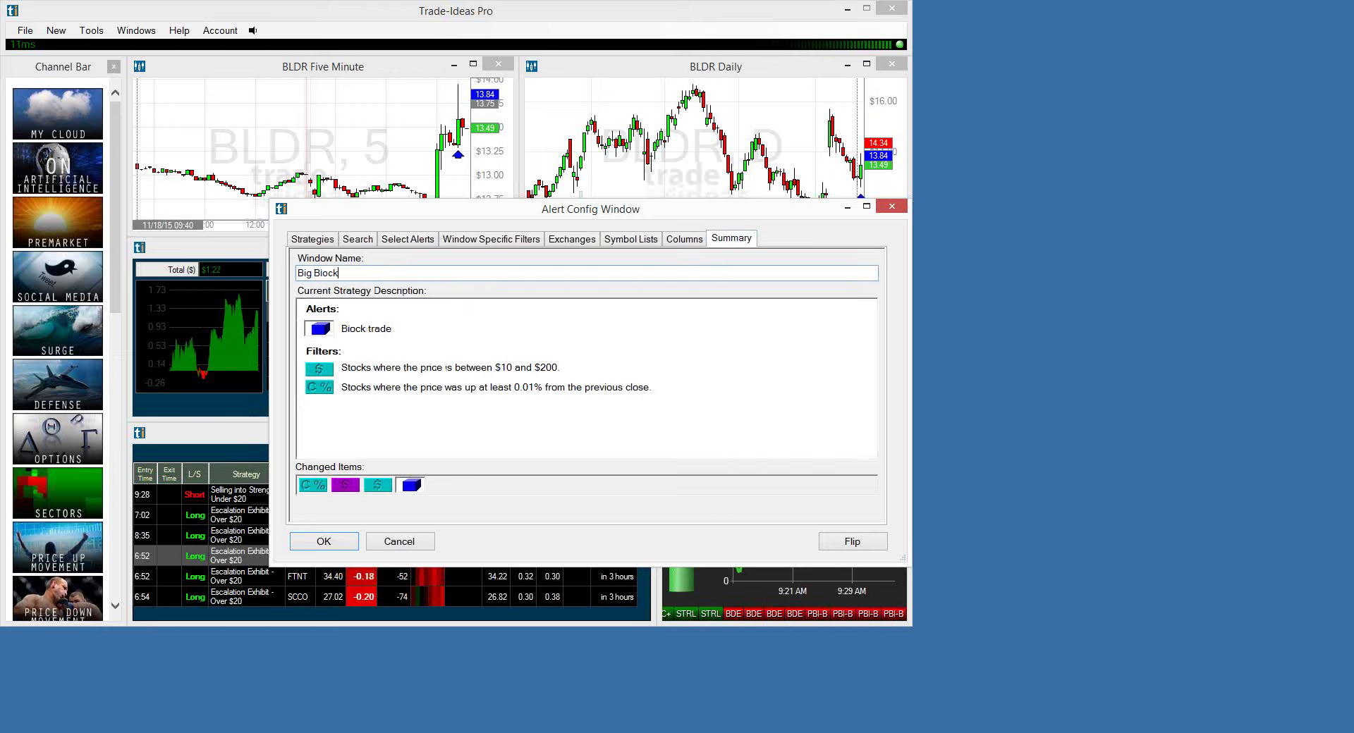
# Create the Big Block alert window, link both charts to its VWO trade at 34.91, and open its context menu.
pyautogui.click(322, 540)
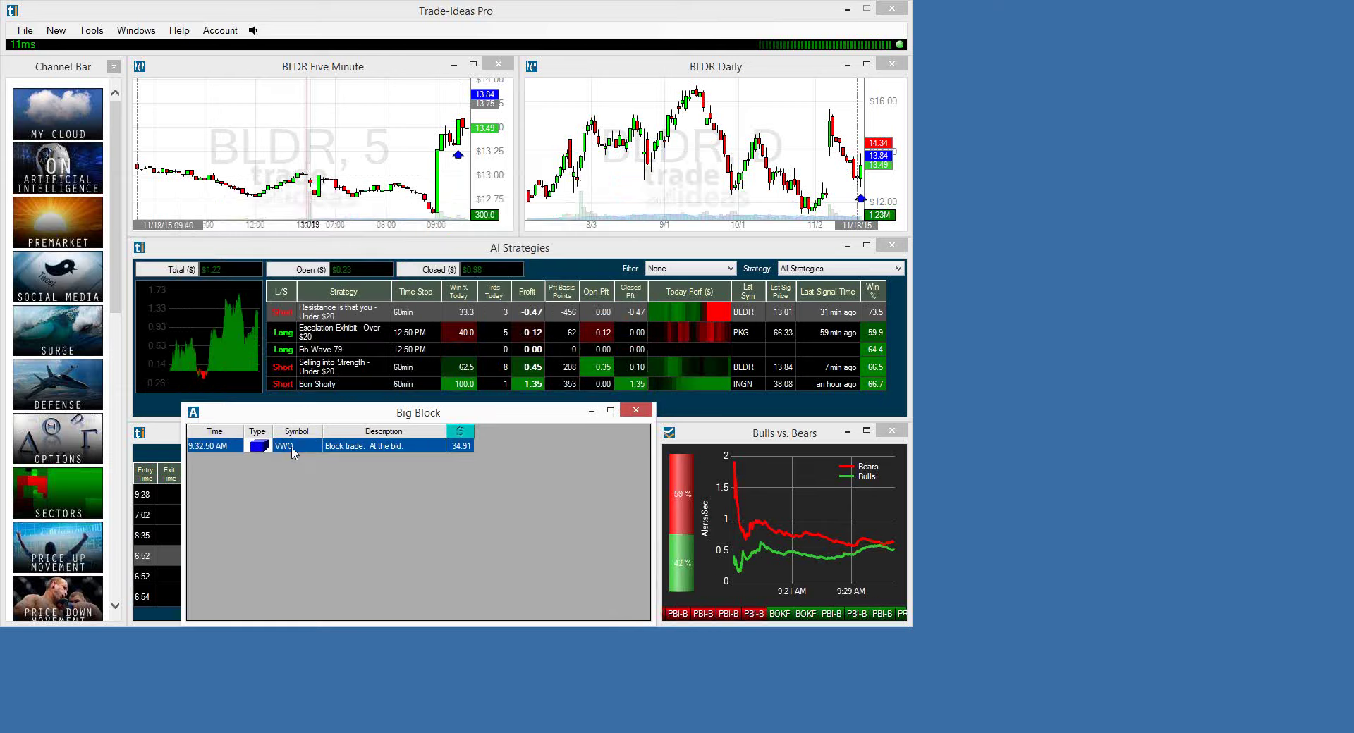
pyautogui.click(294, 452)
pyautogui.rightClick(315, 467)
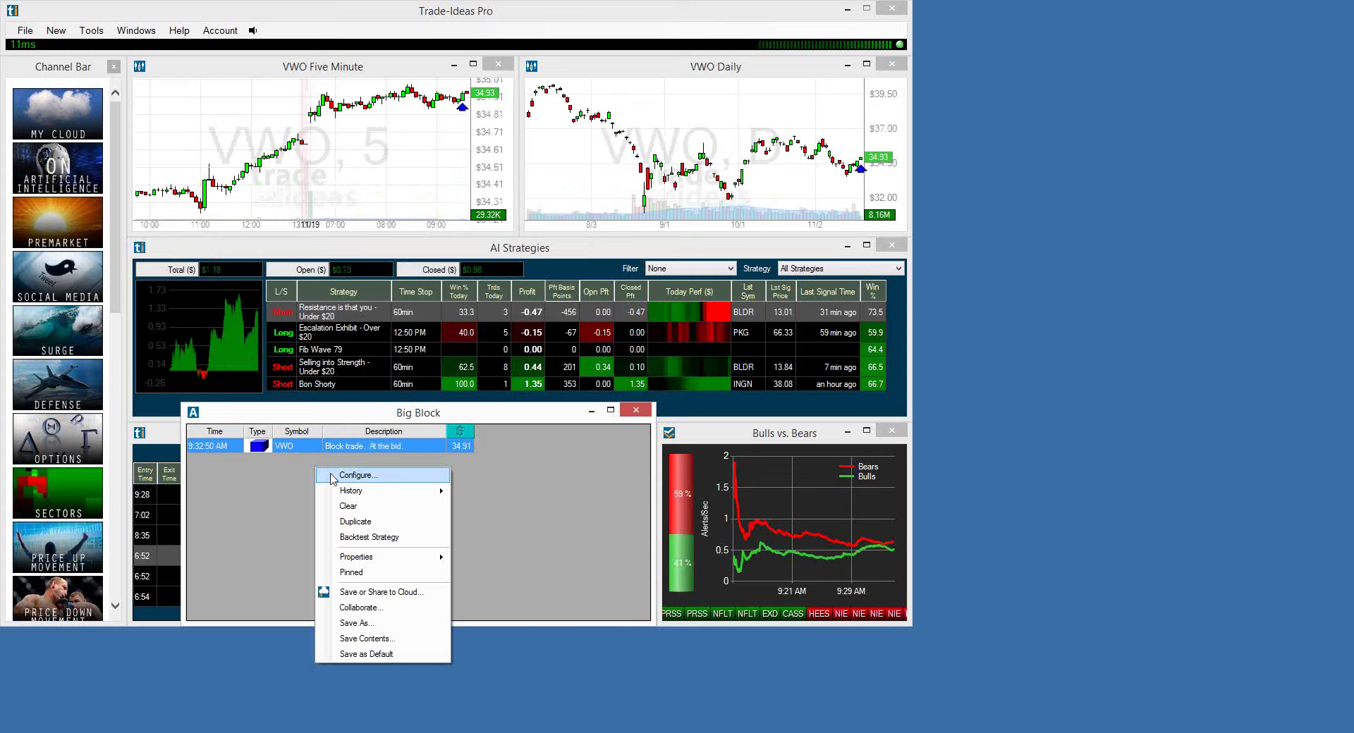
pyautogui.click(259, 483)
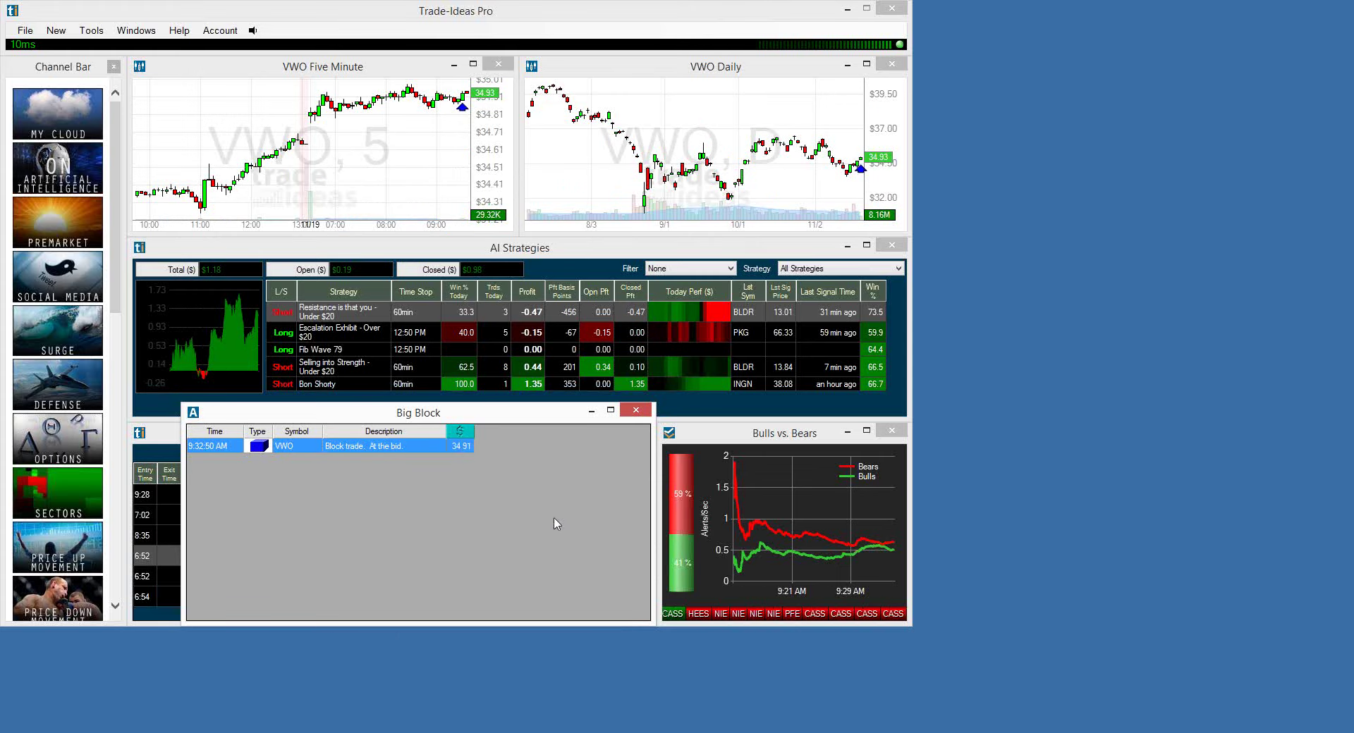
pyautogui.rightClick(390, 501)
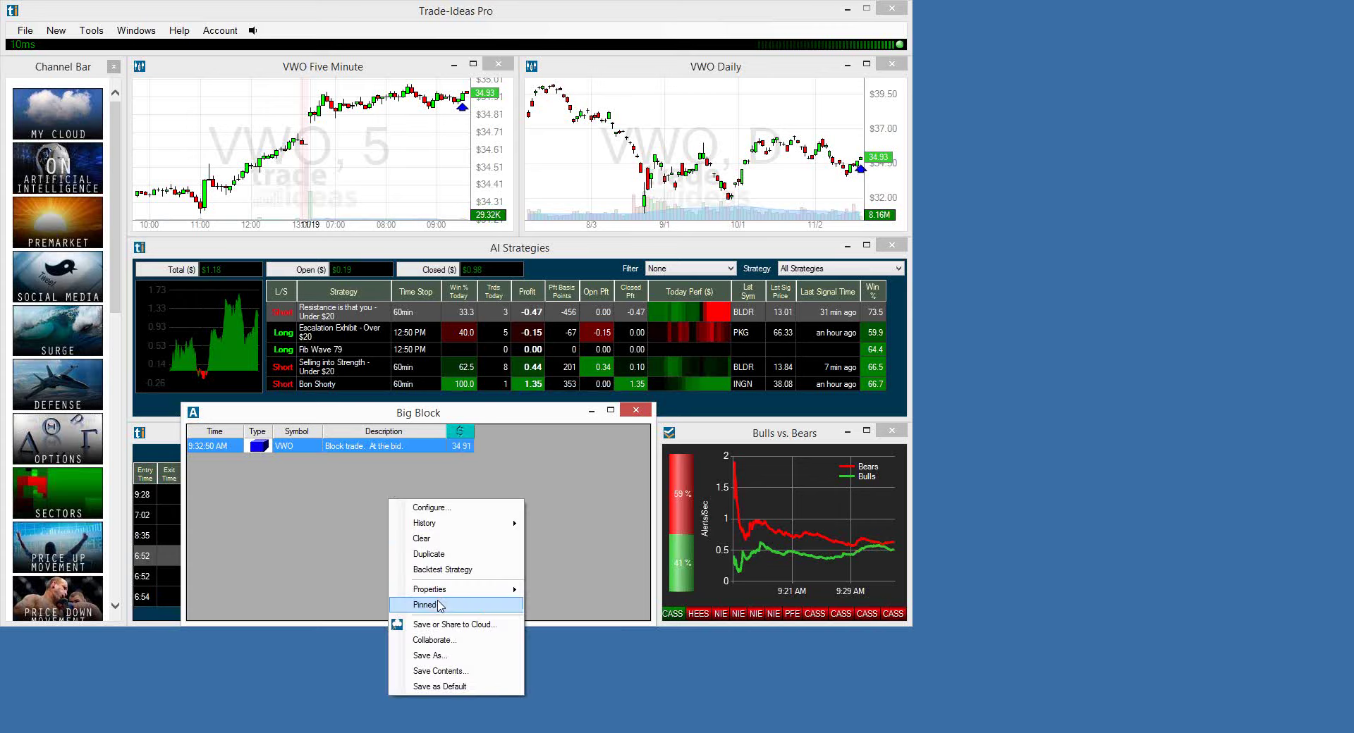
# Backtest Big Block as simulated long trades: profit factor 1.23 over 2675 trades, listed individually.
pyautogui.click(444, 576)
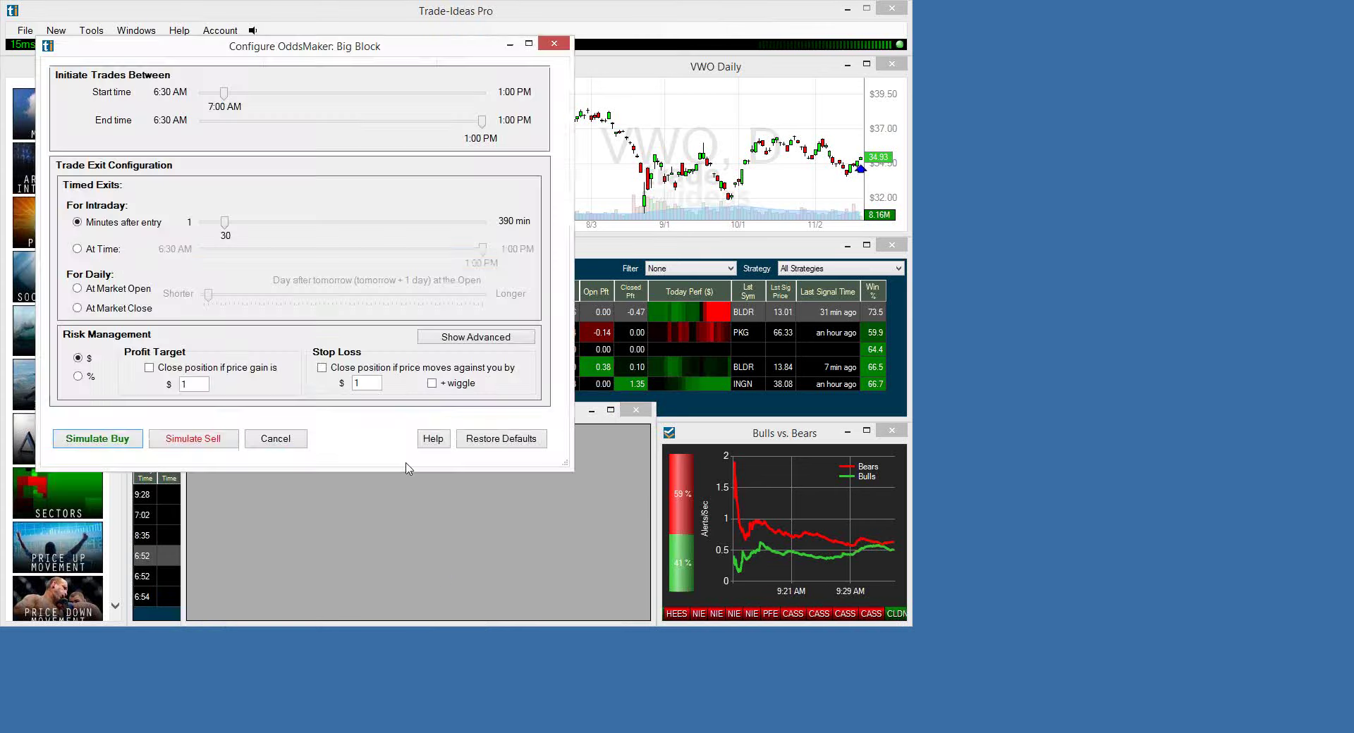
pyautogui.click(129, 440)
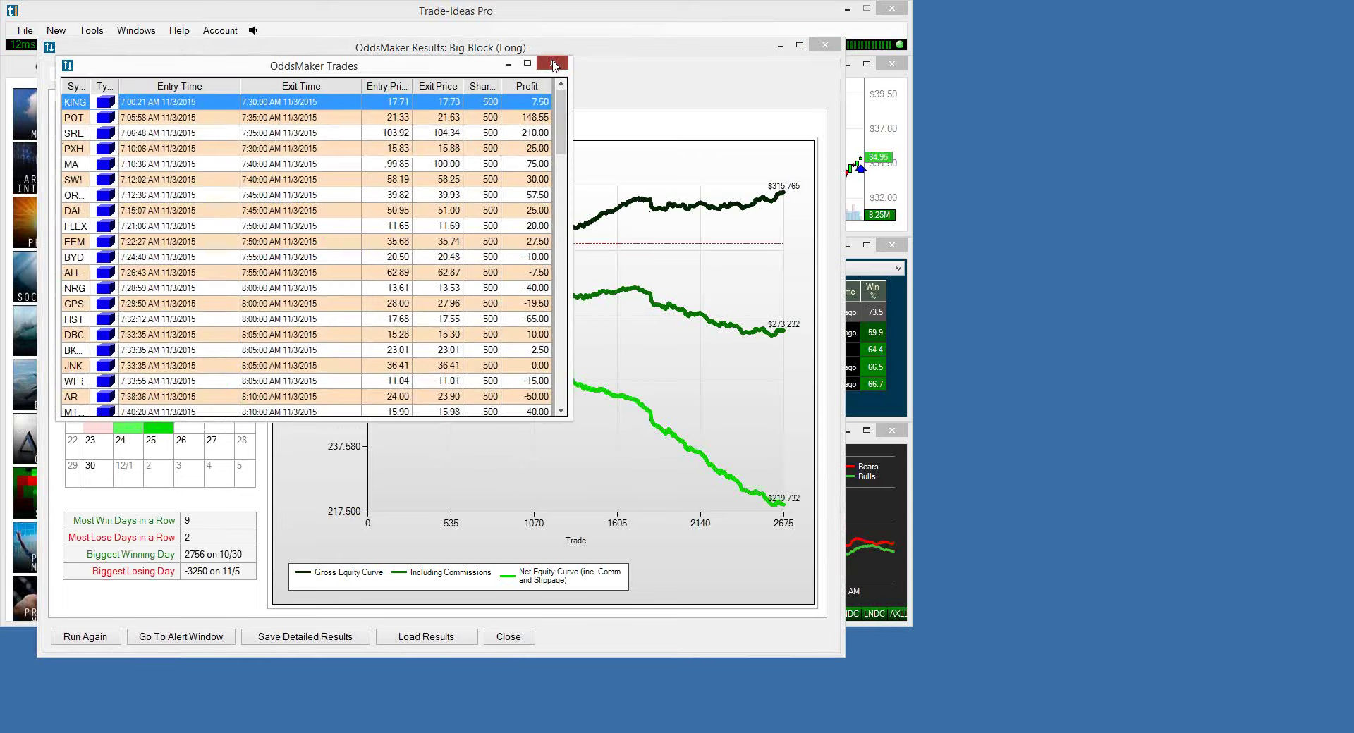
# Review October 2015 calendar results and the Daily, Drawdown, Buying Power and Equity Curve views, then close them.
pyautogui.click(553, 65)
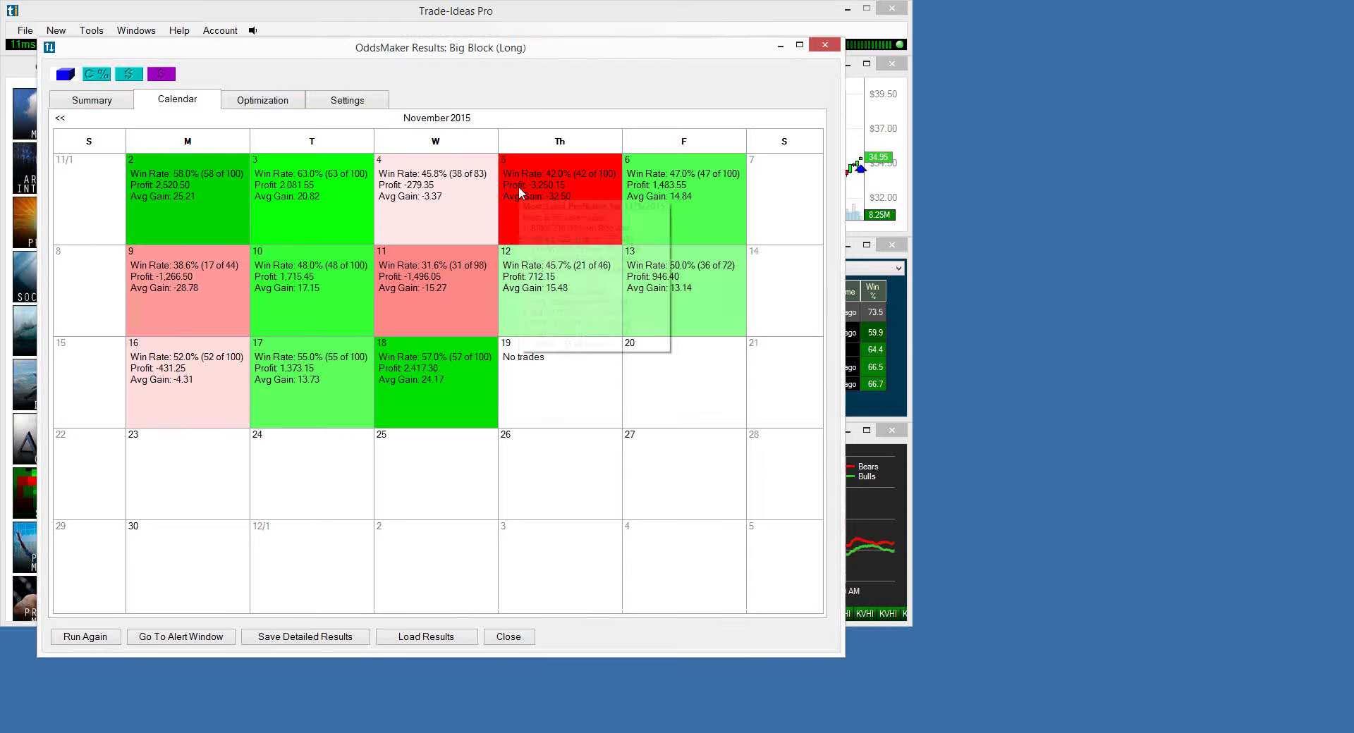
pyautogui.click(61, 120)
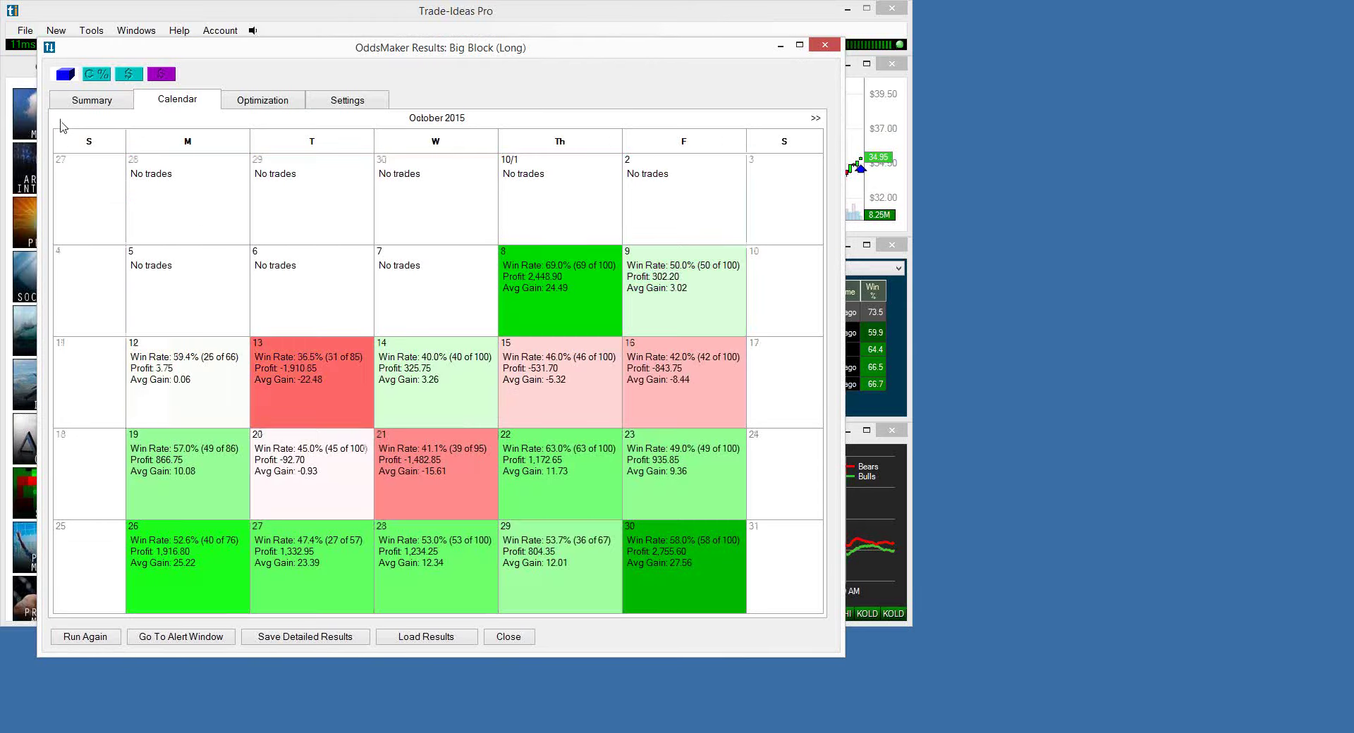
pyautogui.click(95, 104)
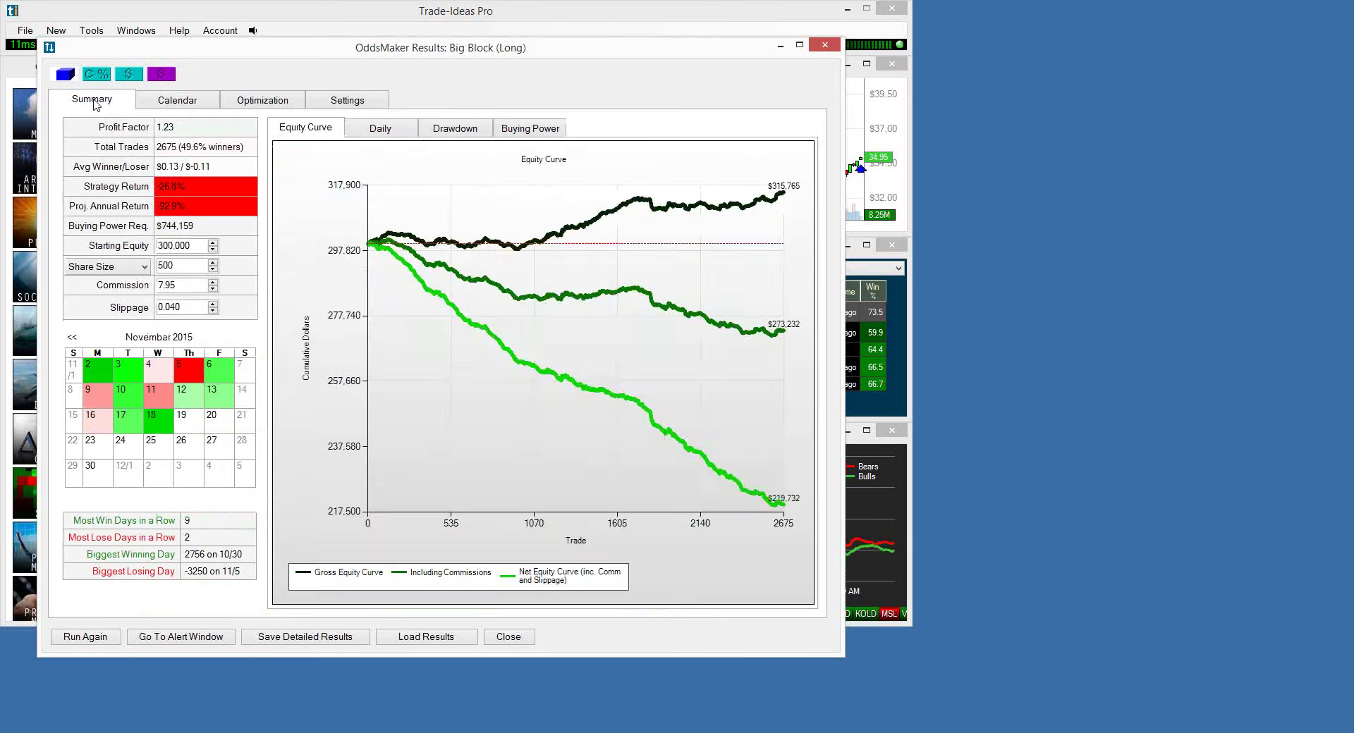
pyautogui.click(382, 129)
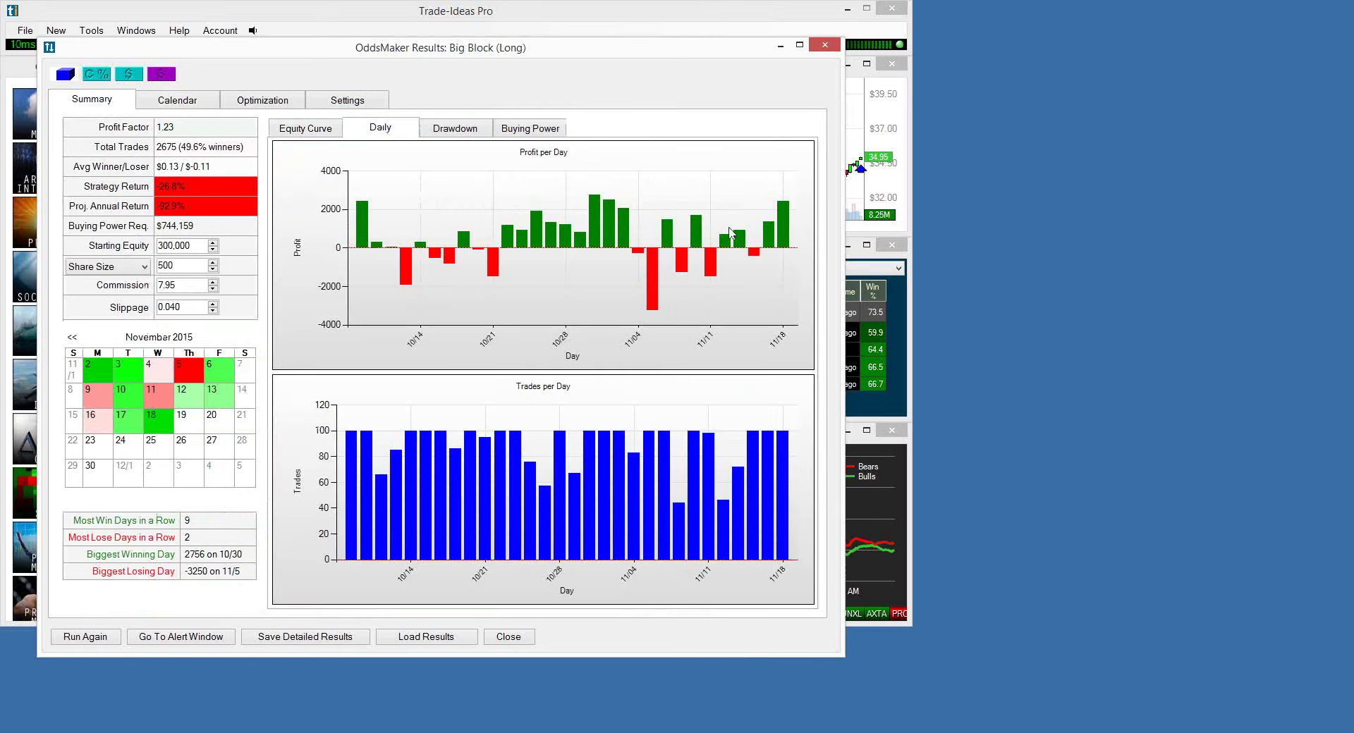
pyautogui.click(454, 128)
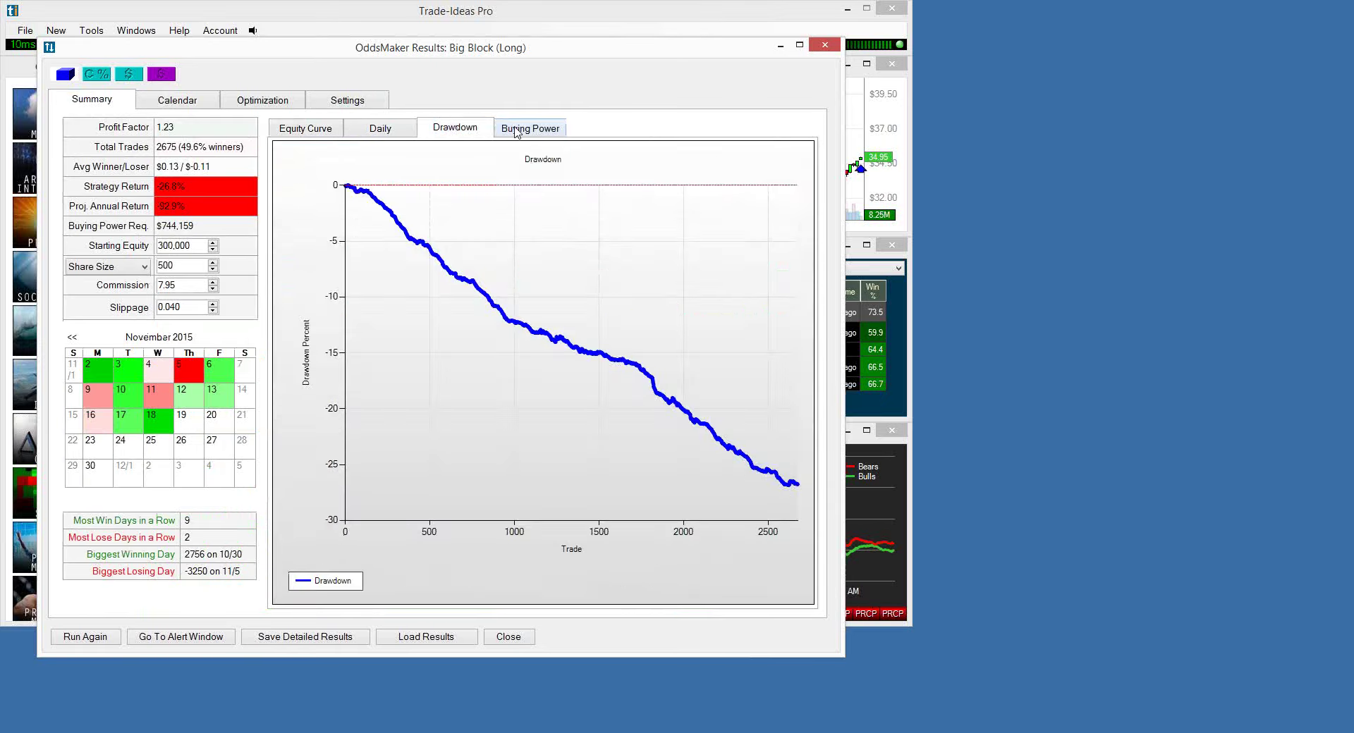
pyautogui.click(522, 131)
pyautogui.click(304, 130)
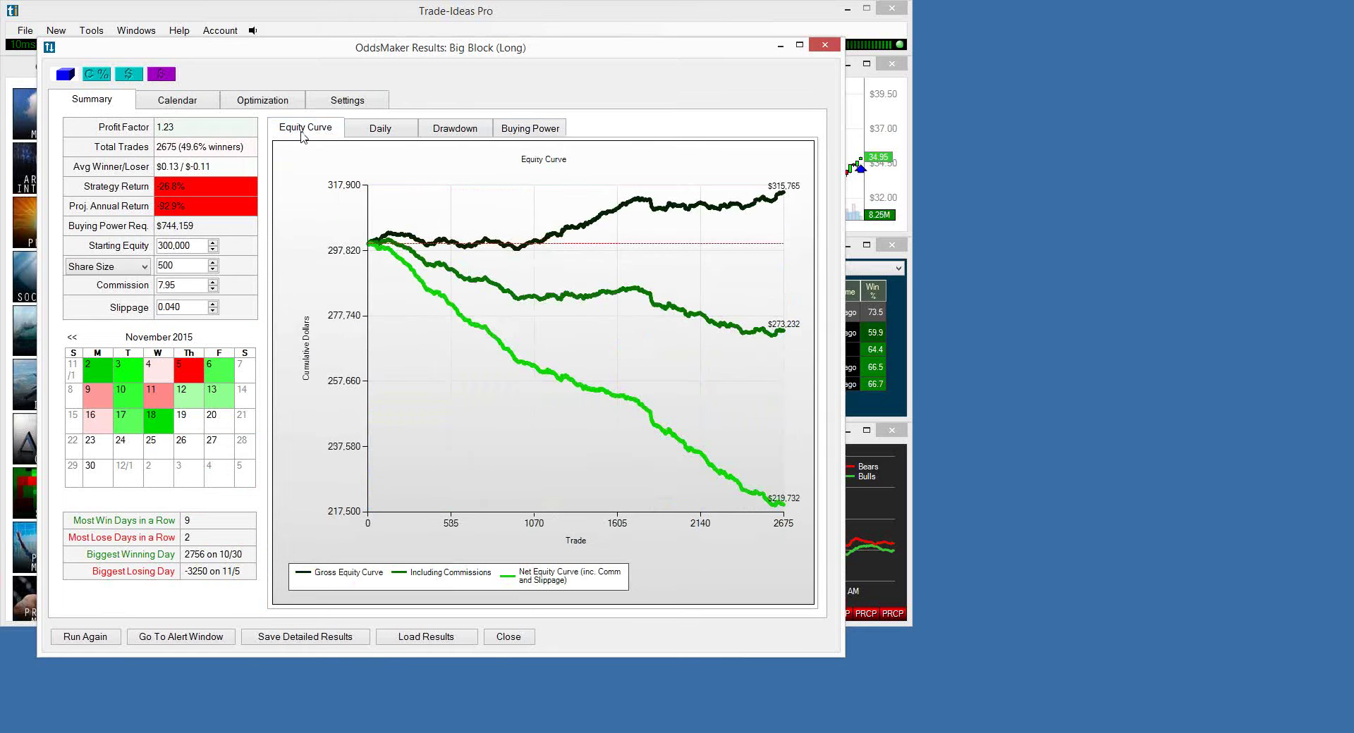
pyautogui.click(825, 46)
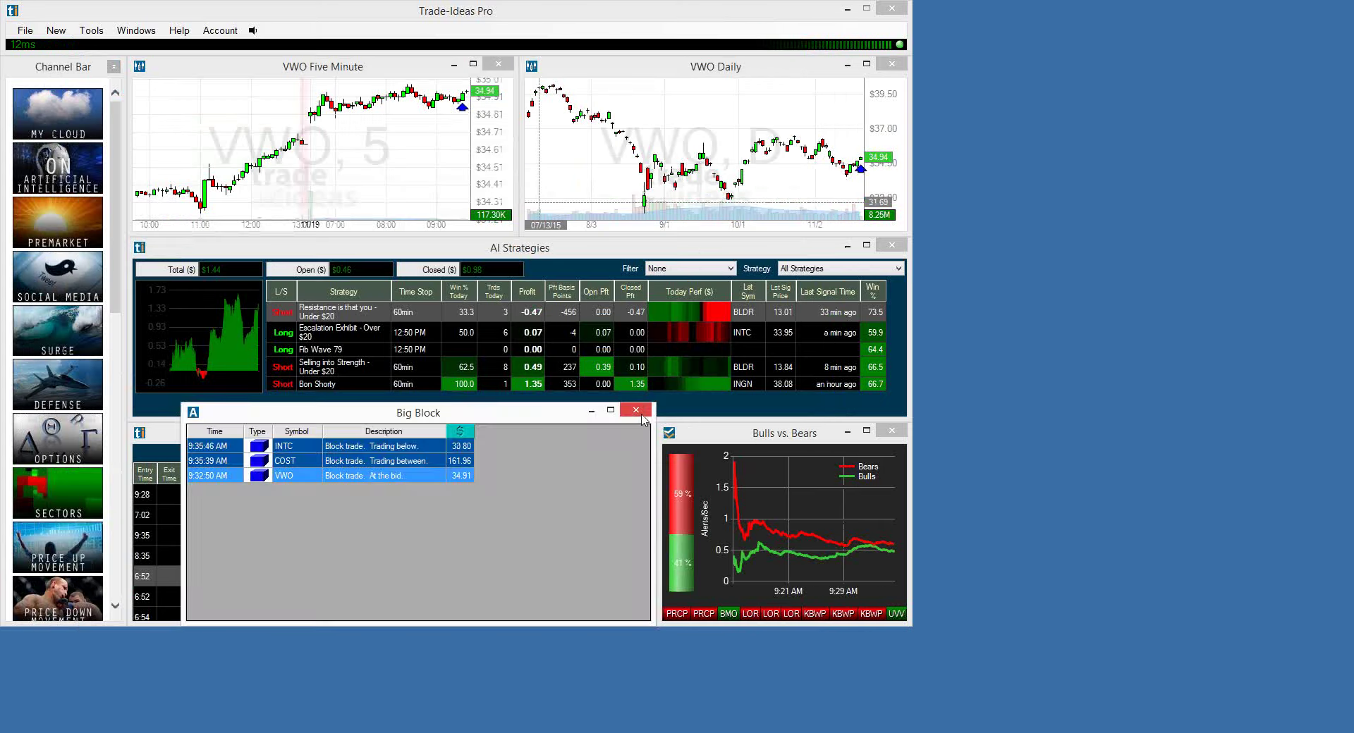
# Close the Big Block alert window and sort the AI Strategies table by Profit, descending.
pyautogui.click(635, 410)
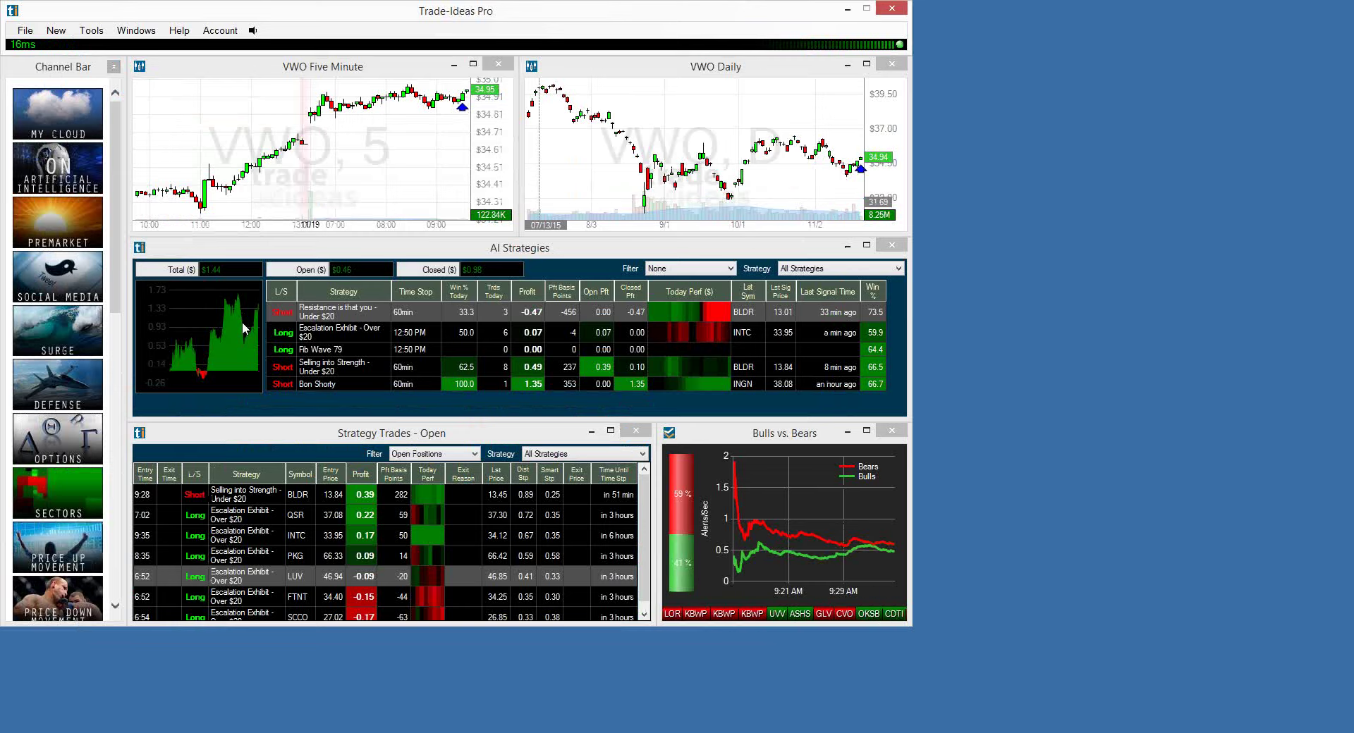
pyautogui.click(118, 307)
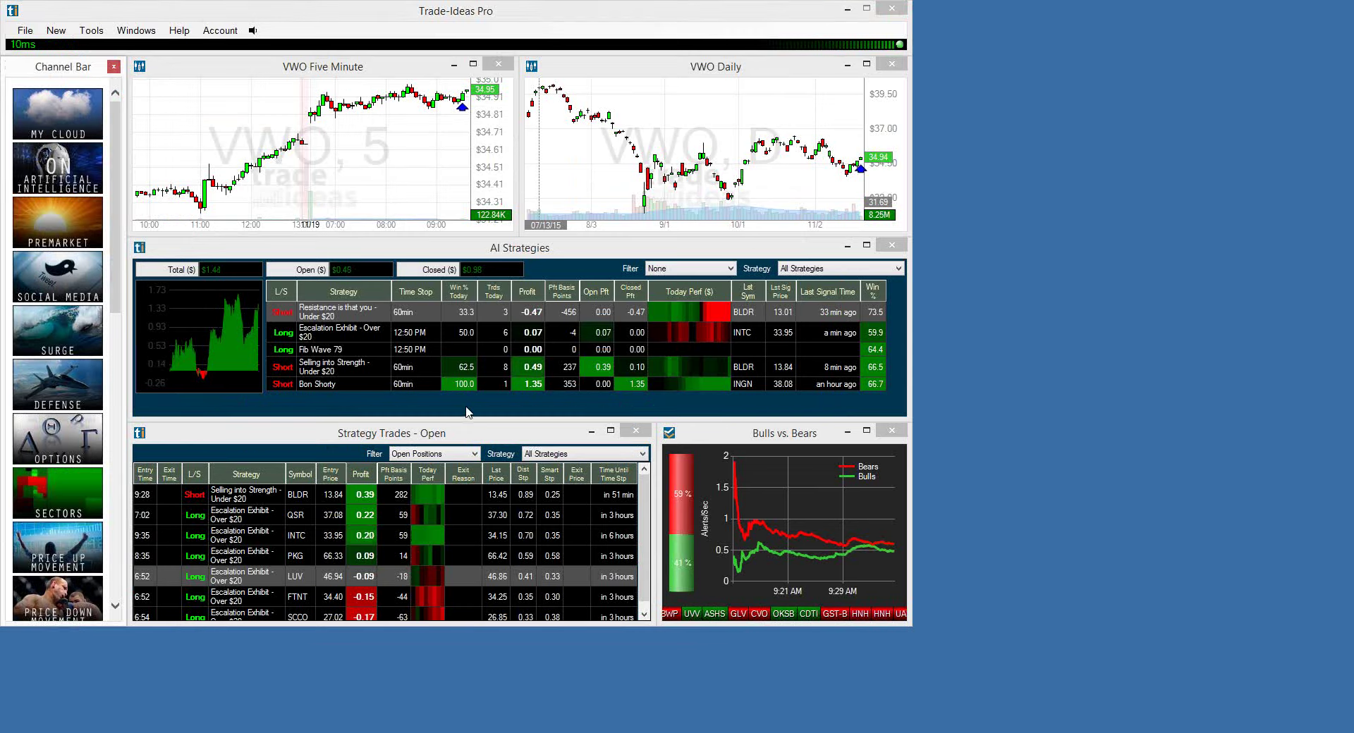
pyautogui.click(466, 413)
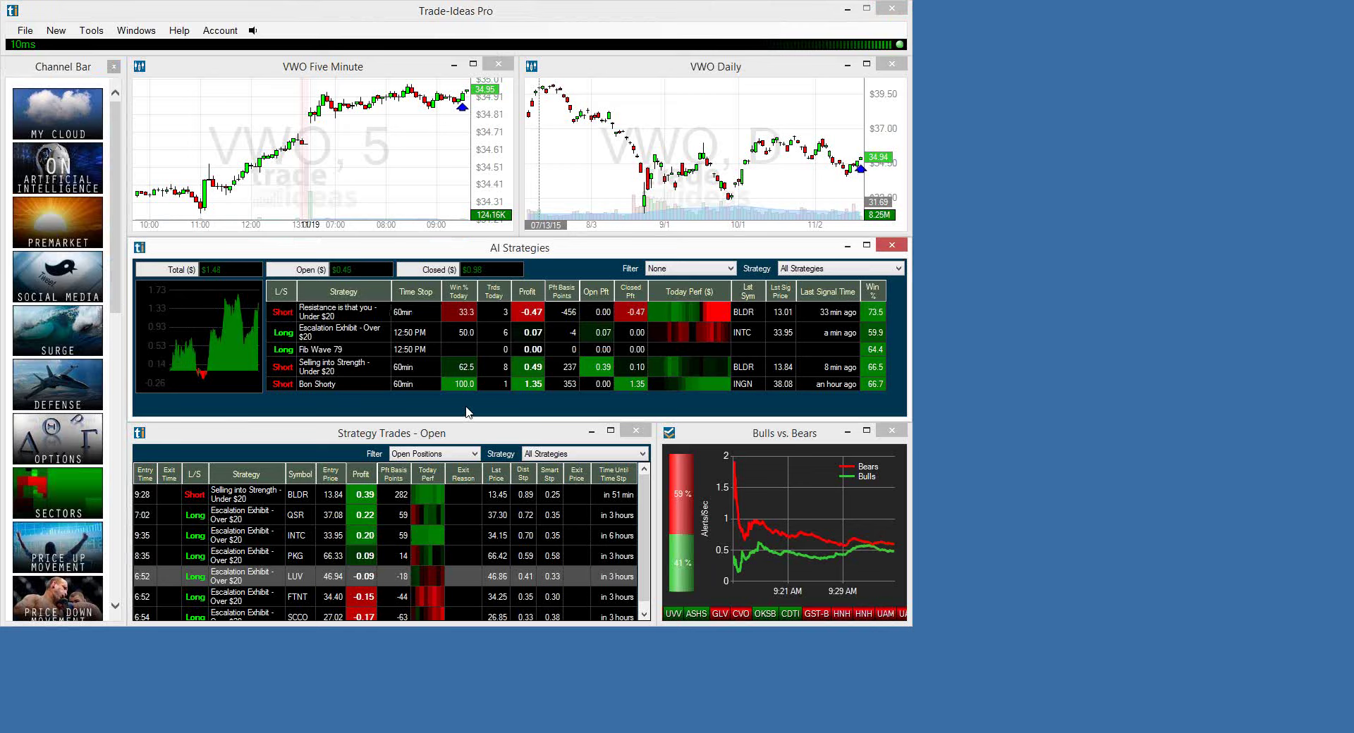
pyautogui.click(540, 303)
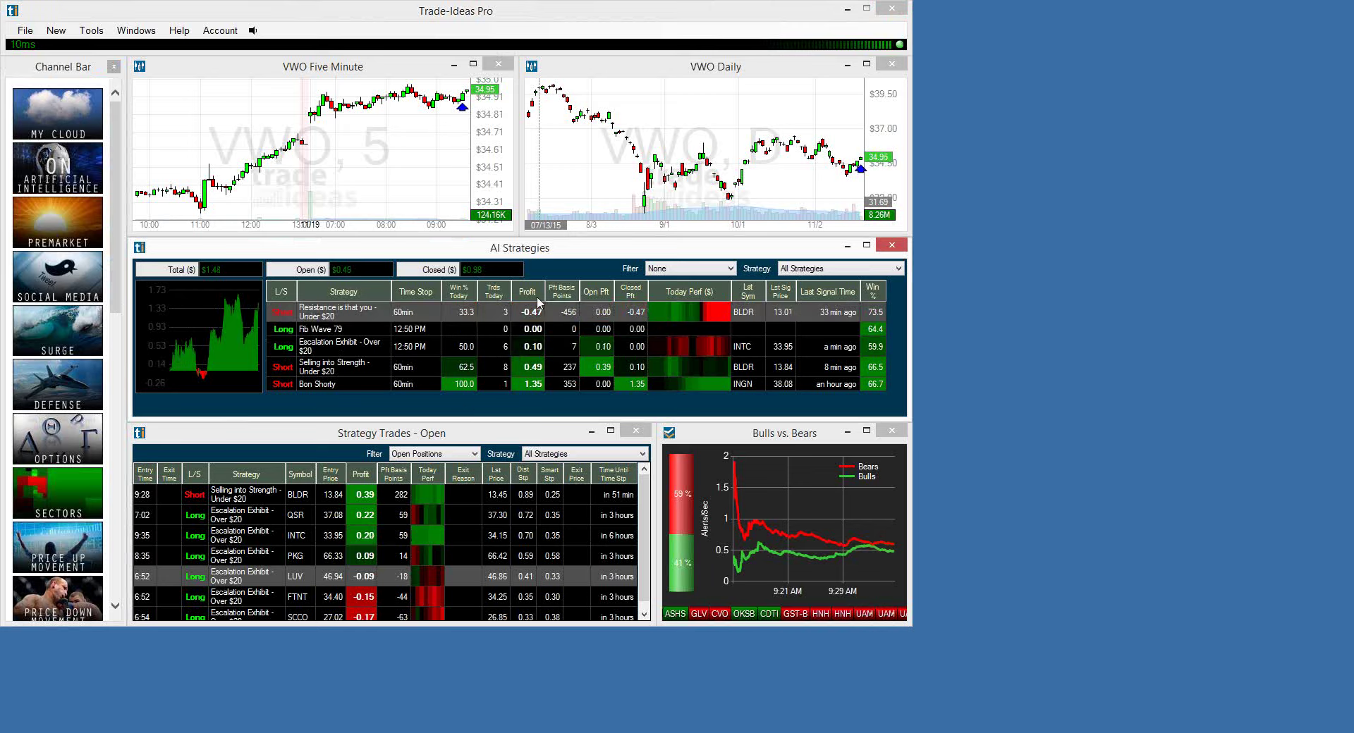
pyautogui.click(539, 303)
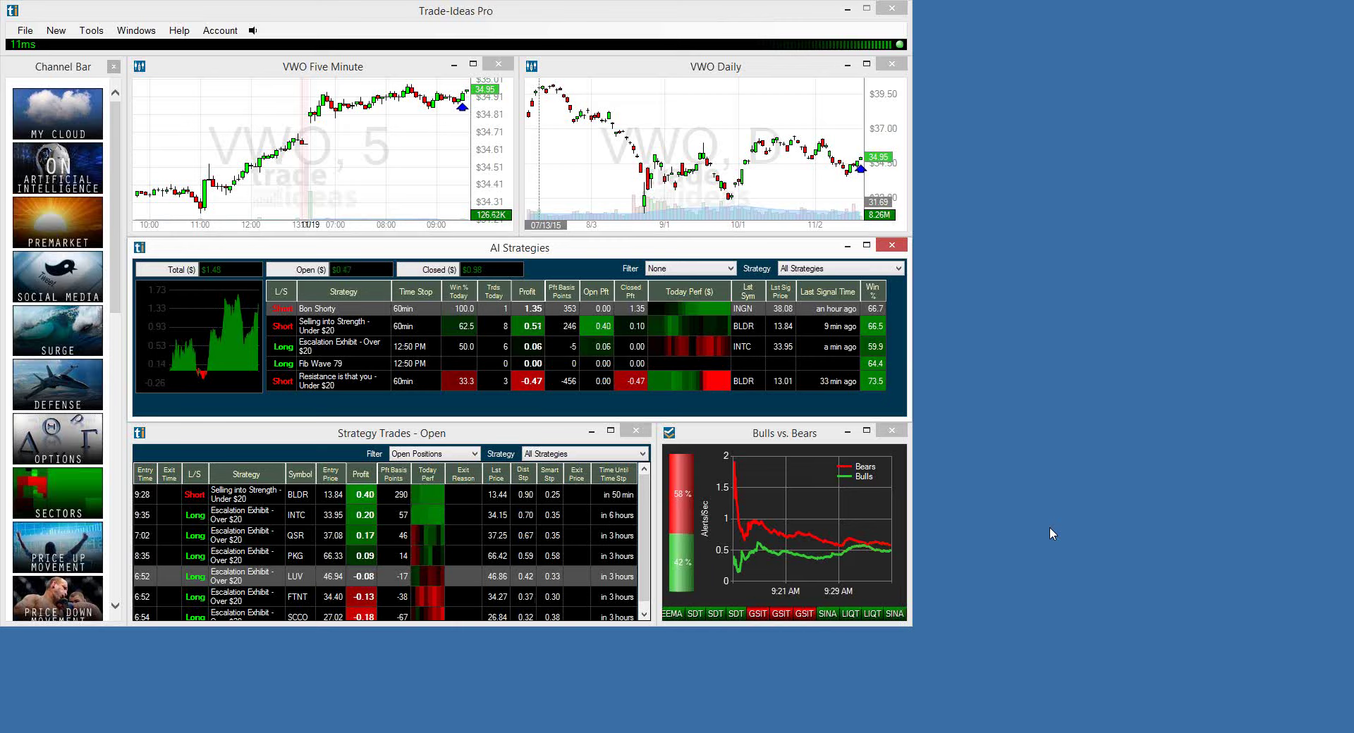
pyautogui.click(603, 493)
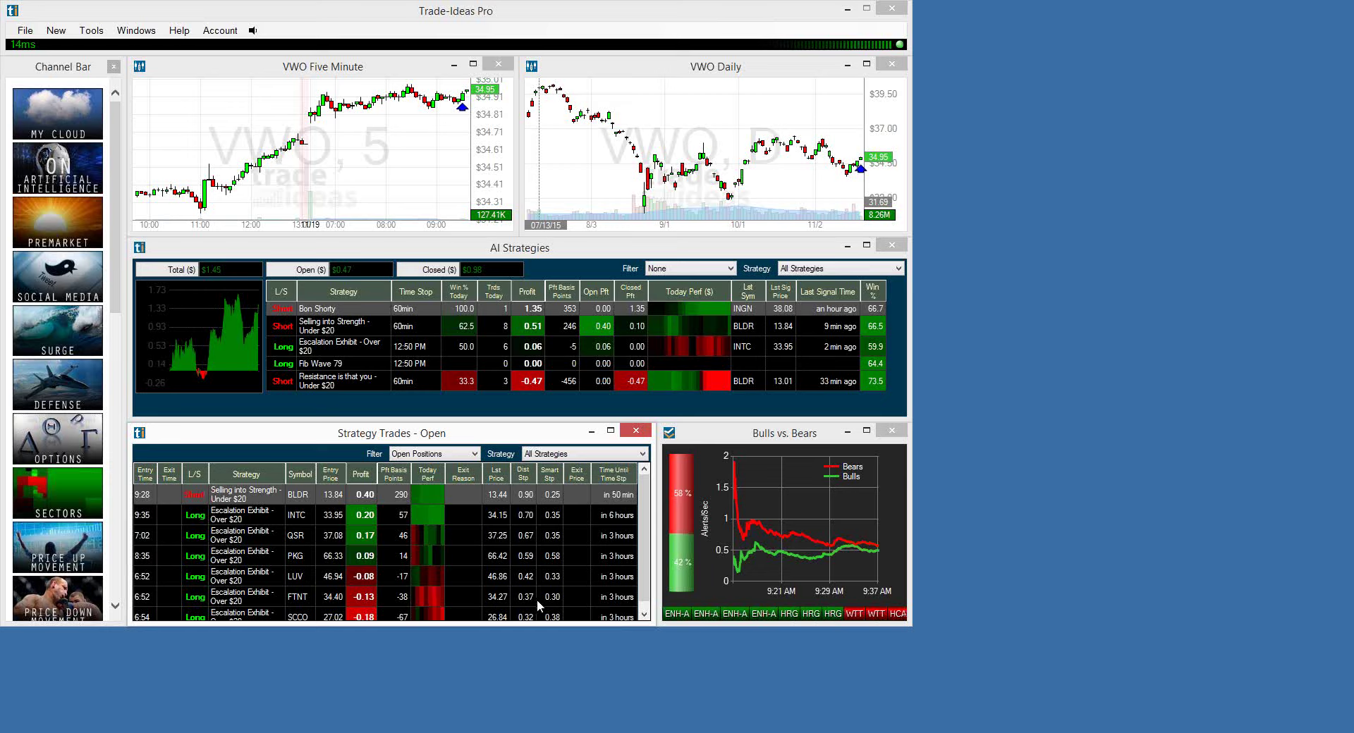
pyautogui.click(528, 578)
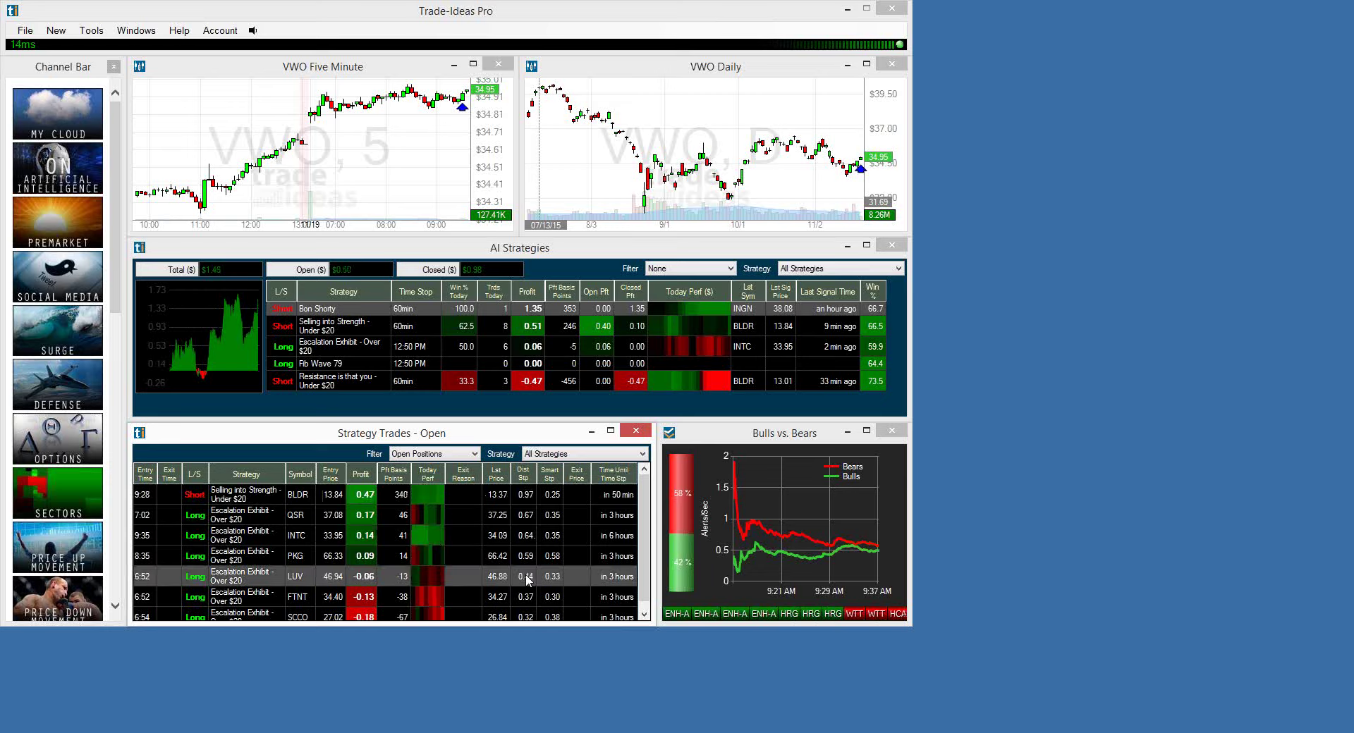
pyautogui.click(527, 399)
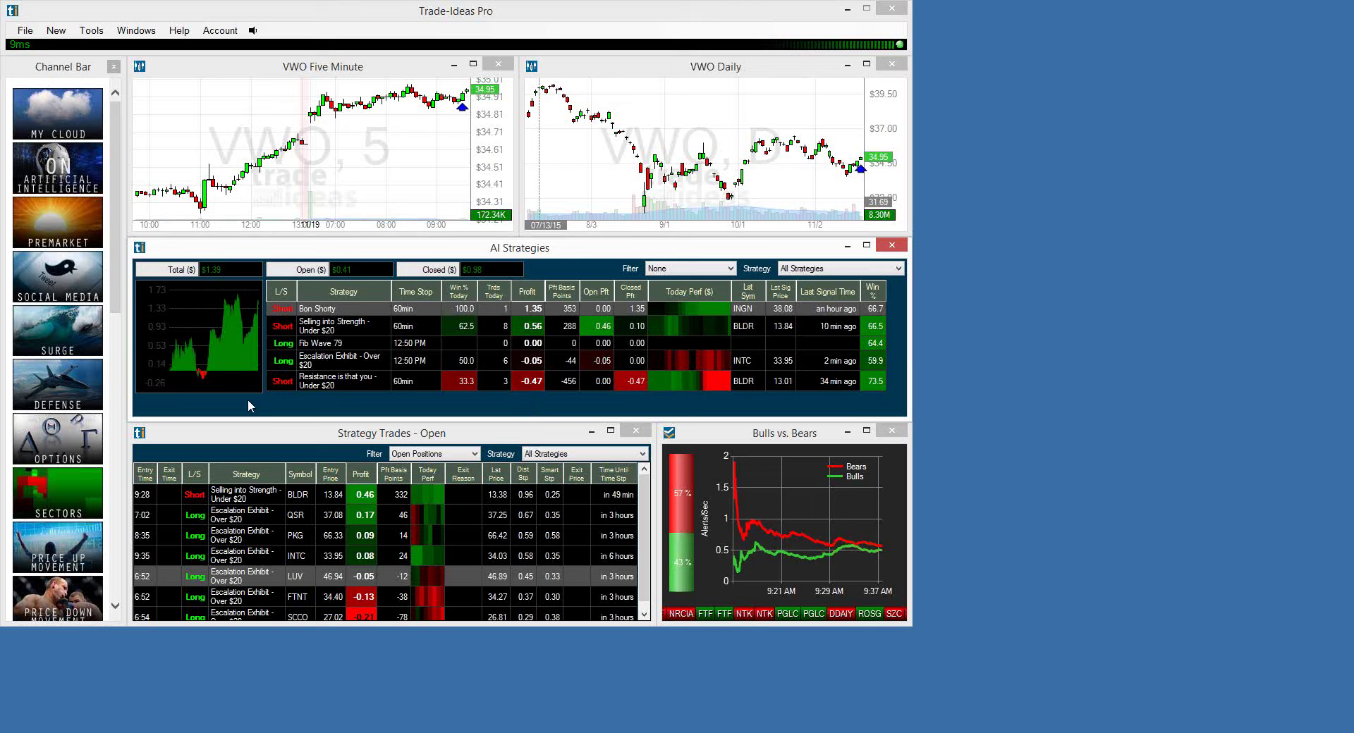
pyautogui.click(473, 436)
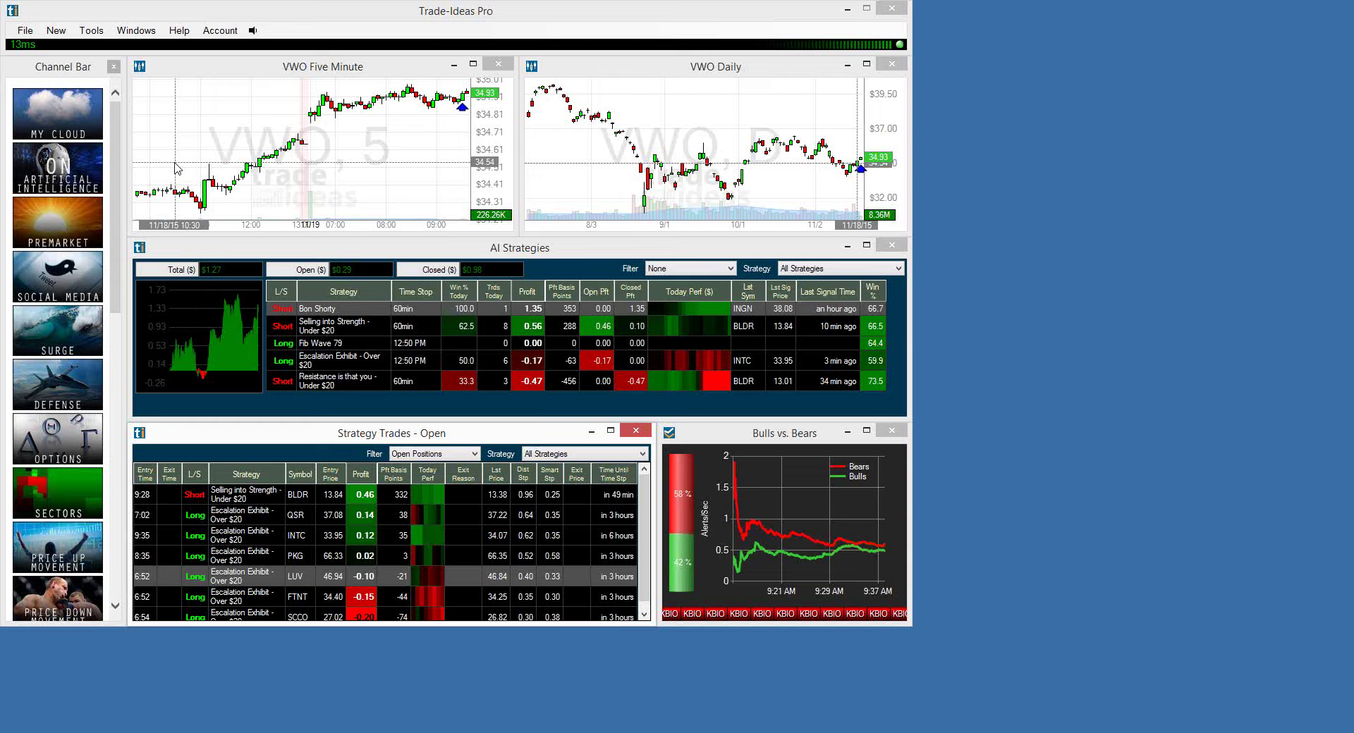
# Start configuring a new alert window and work through the Market Cap filter settings.
pyautogui.click(56, 30)
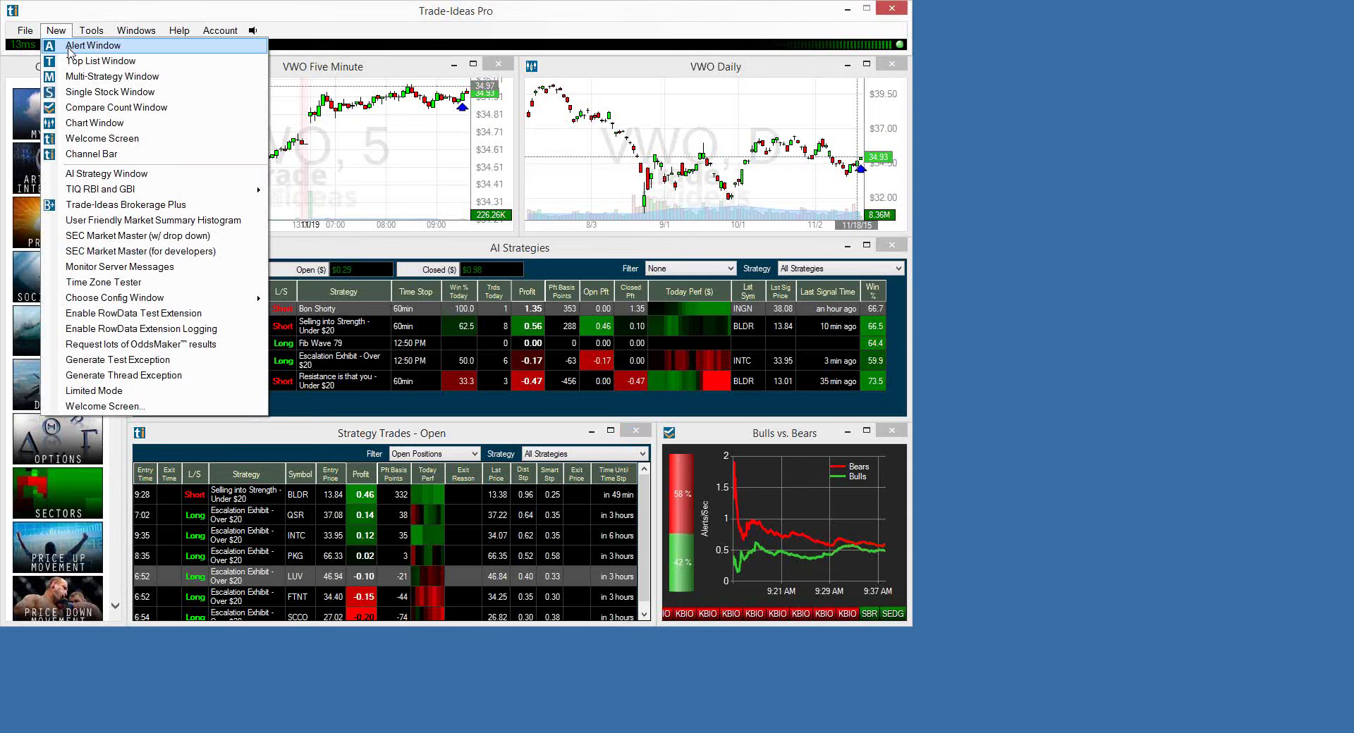
pyautogui.click(92, 45)
pyautogui.click(425, 323)
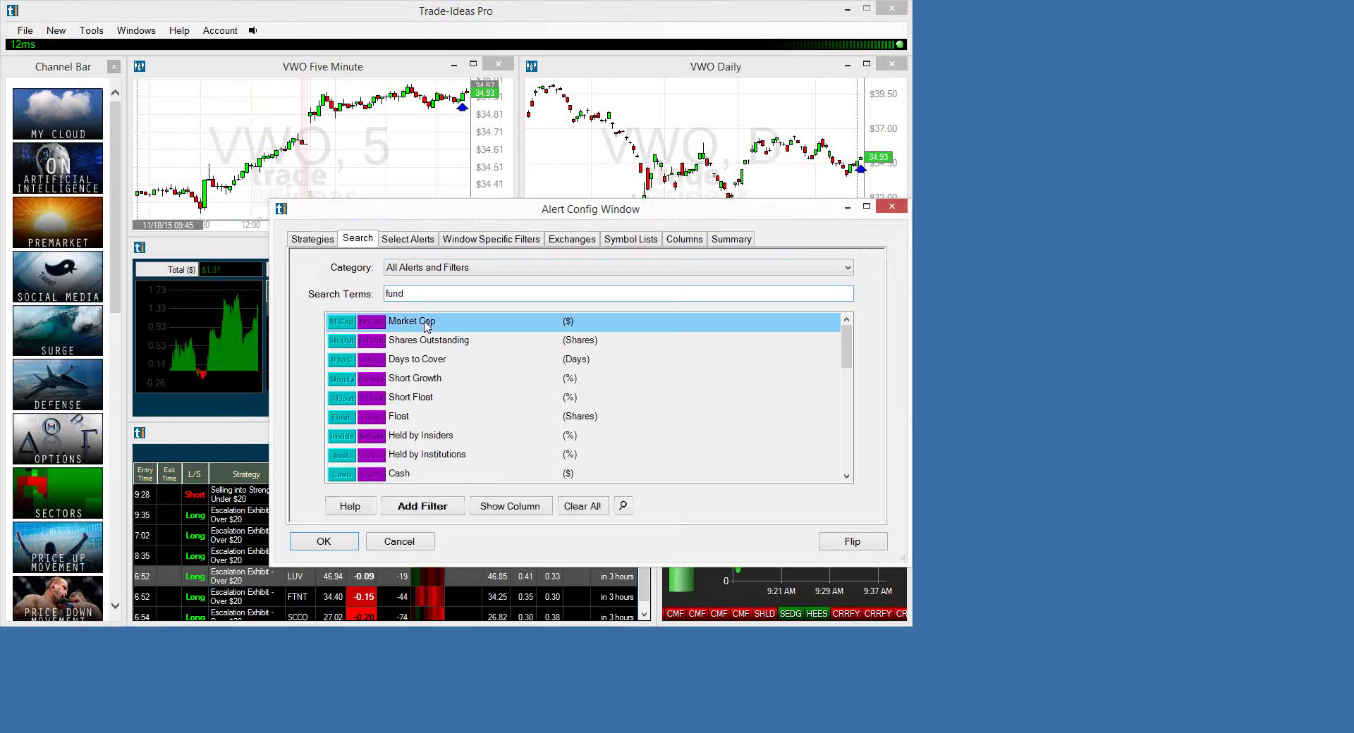
pyautogui.click(846, 478)
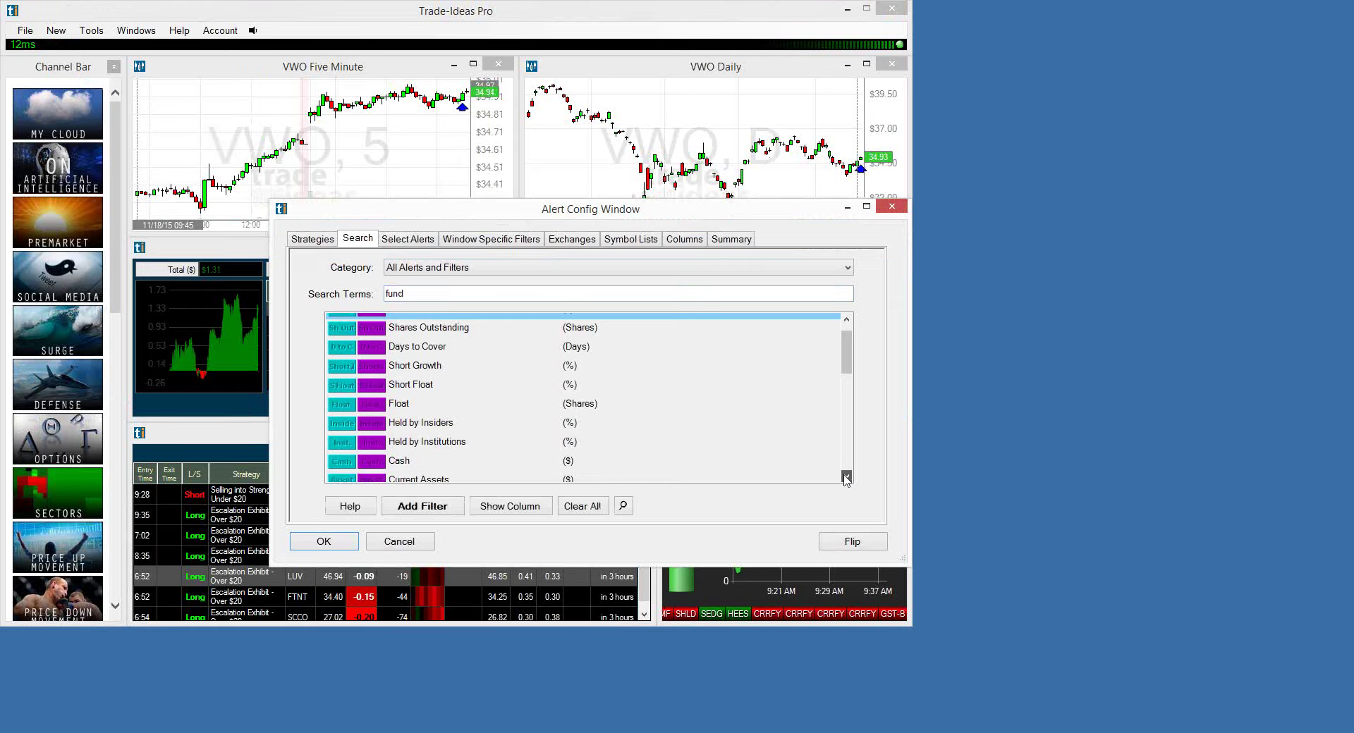
pyautogui.click(846, 478)
pyautogui.click(846, 477)
pyautogui.click(846, 477)
pyautogui.click(846, 477)
pyautogui.click(846, 477)
pyautogui.click(846, 477)
pyautogui.click(846, 477)
pyautogui.click(846, 477)
pyautogui.click(846, 477)
pyautogui.click(846, 477)
pyautogui.click(846, 477)
pyautogui.click(846, 477)
pyautogui.click(846, 477)
pyautogui.click(846, 477)
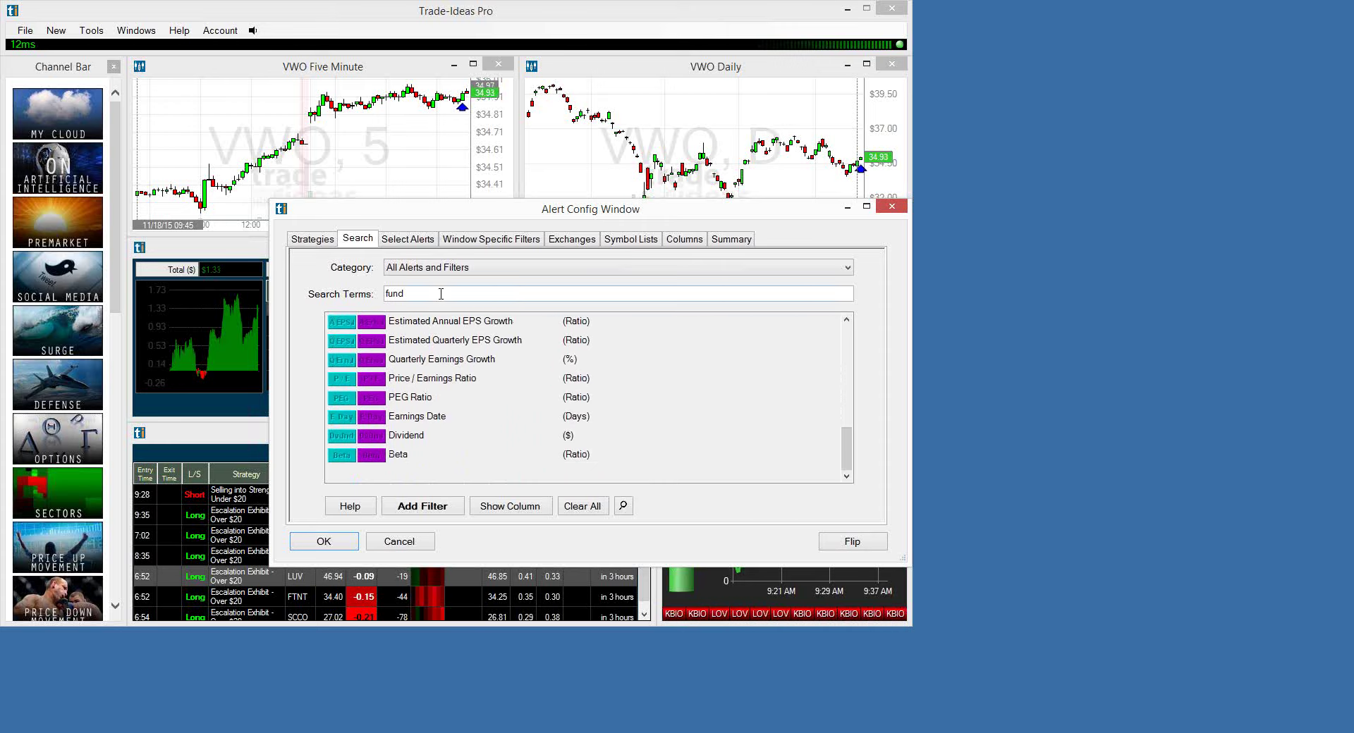
# Delete the 'fund' search term and close the Alert Config window without creating an alert.
pyautogui.doubleClick(441, 294)
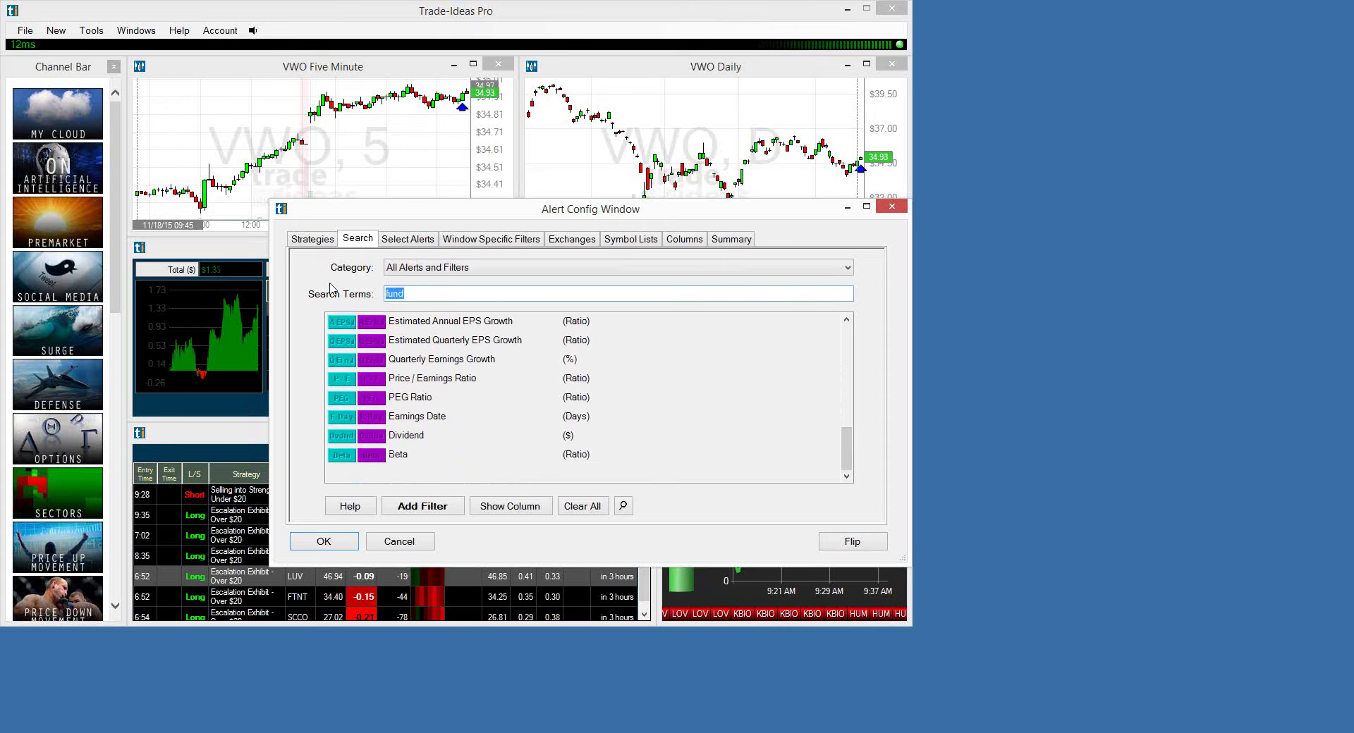
pyautogui.press('BackSpace')
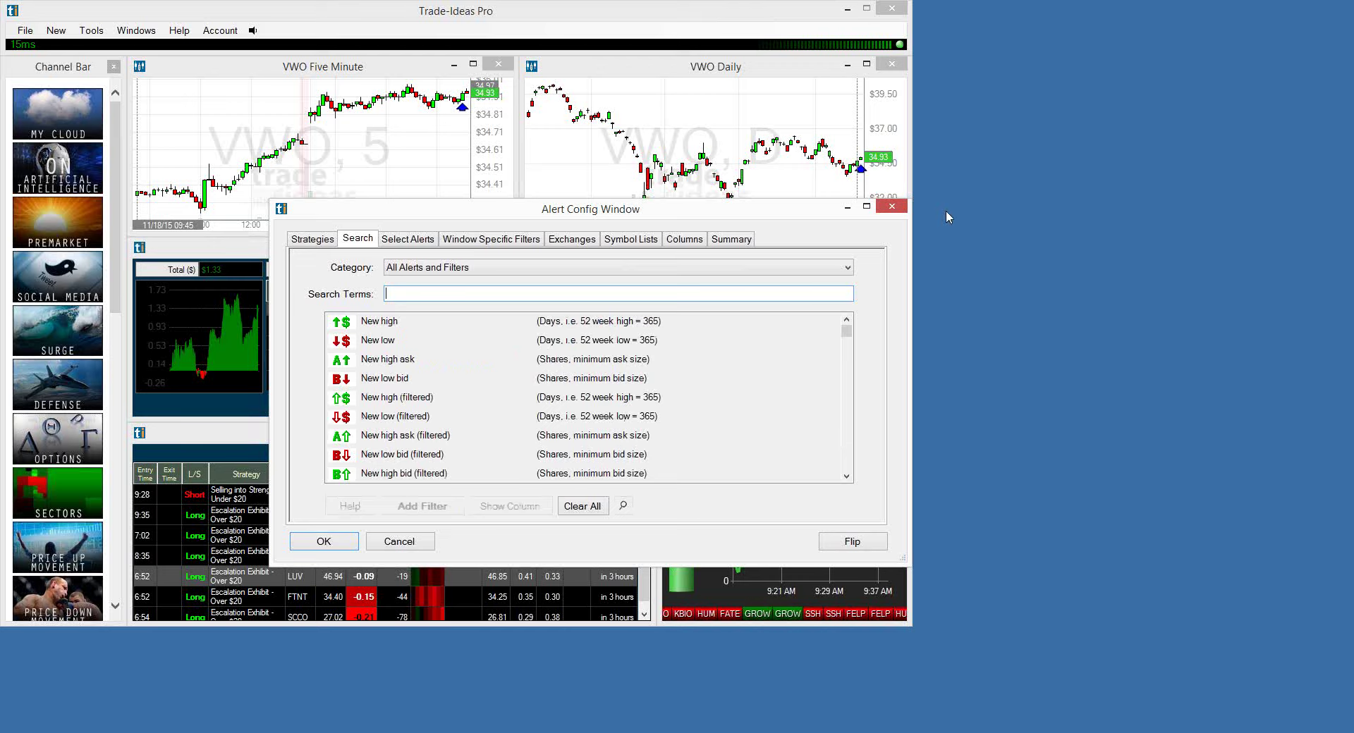
pyautogui.click(892, 207)
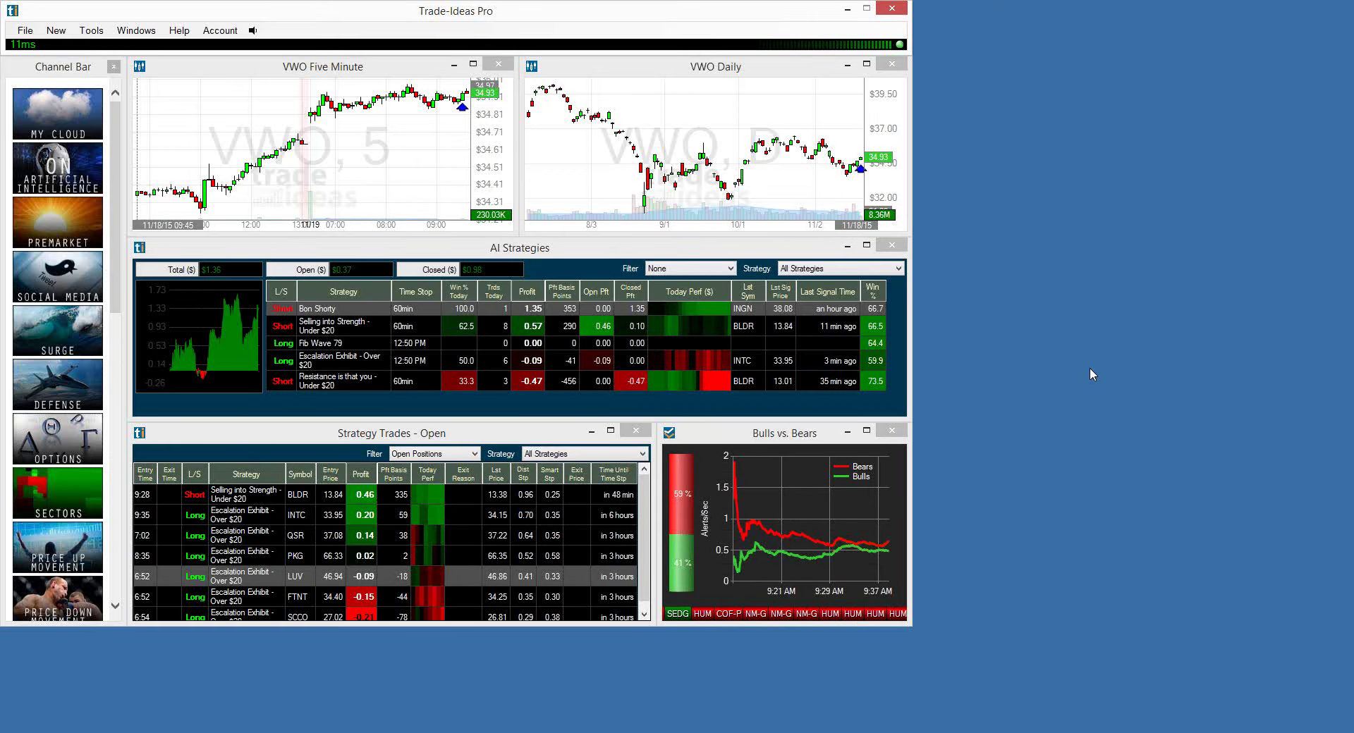
# Bring the AI Strategies panel into focus in the trading layout.
pyautogui.click(873, 407)
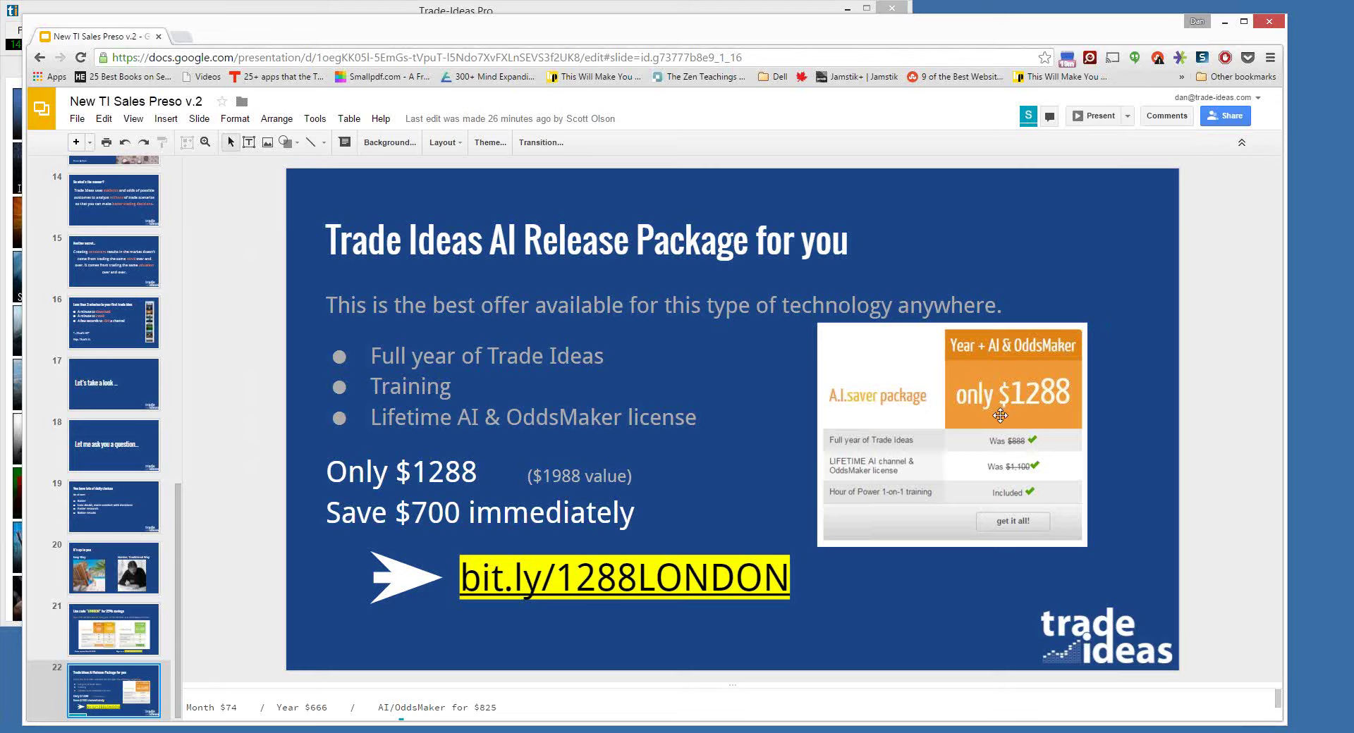
# View the LONDON discount slide (21) and AI Release Package slide (22) maximized, then minimize Chrome.
pyautogui.click(92, 641)
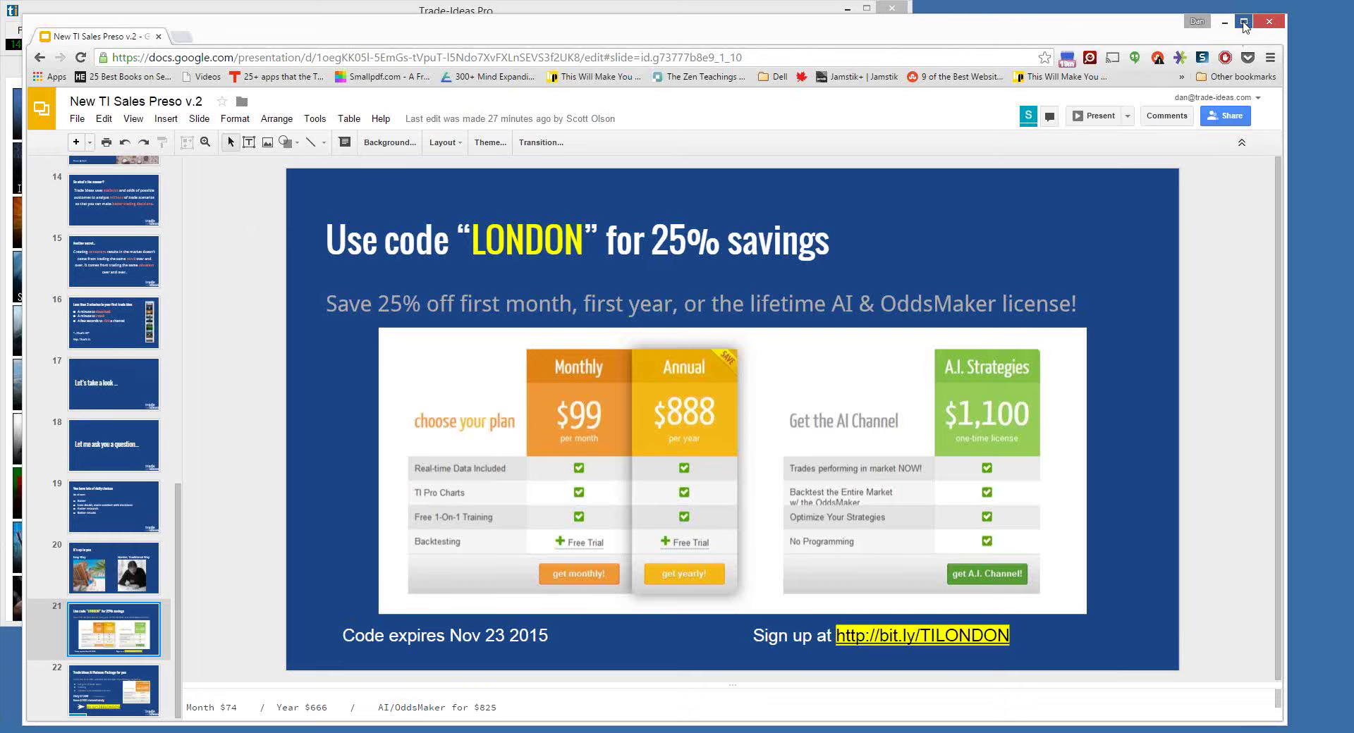
pyautogui.click(1243, 23)
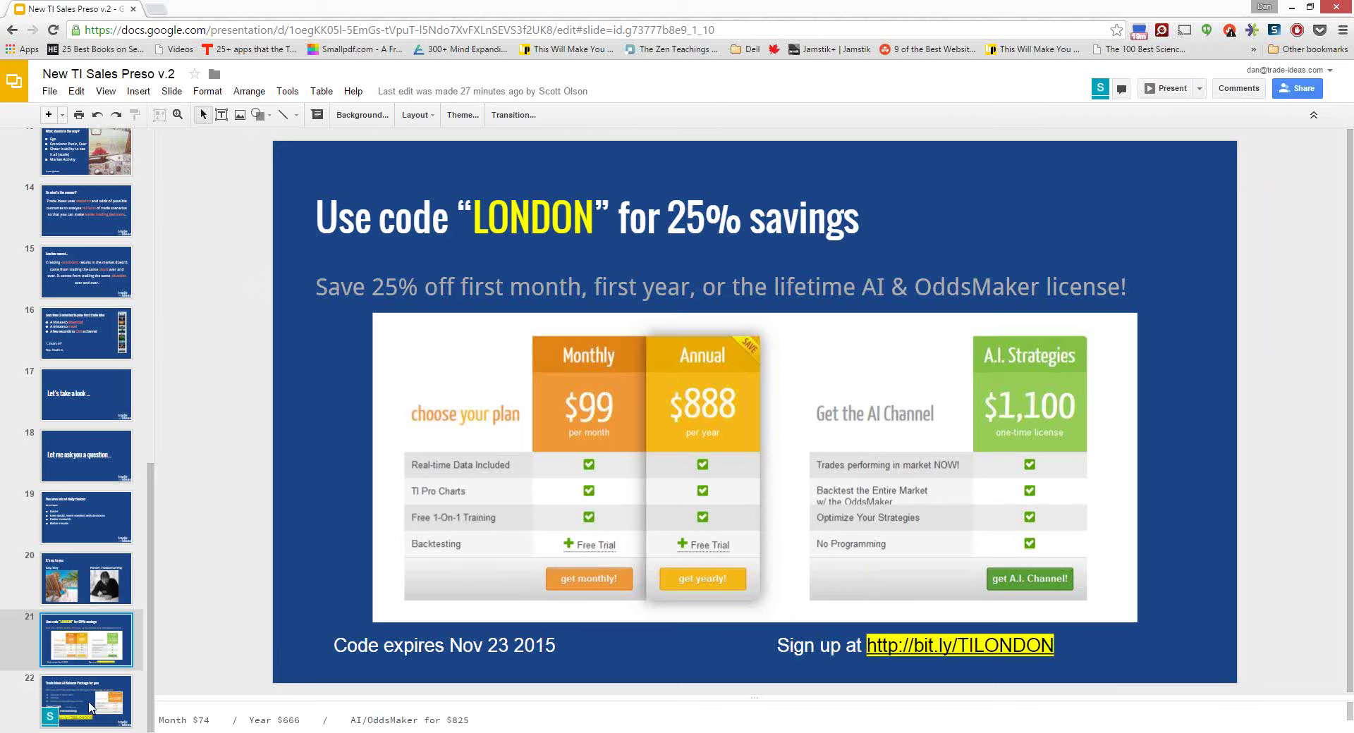
pyautogui.click(91, 707)
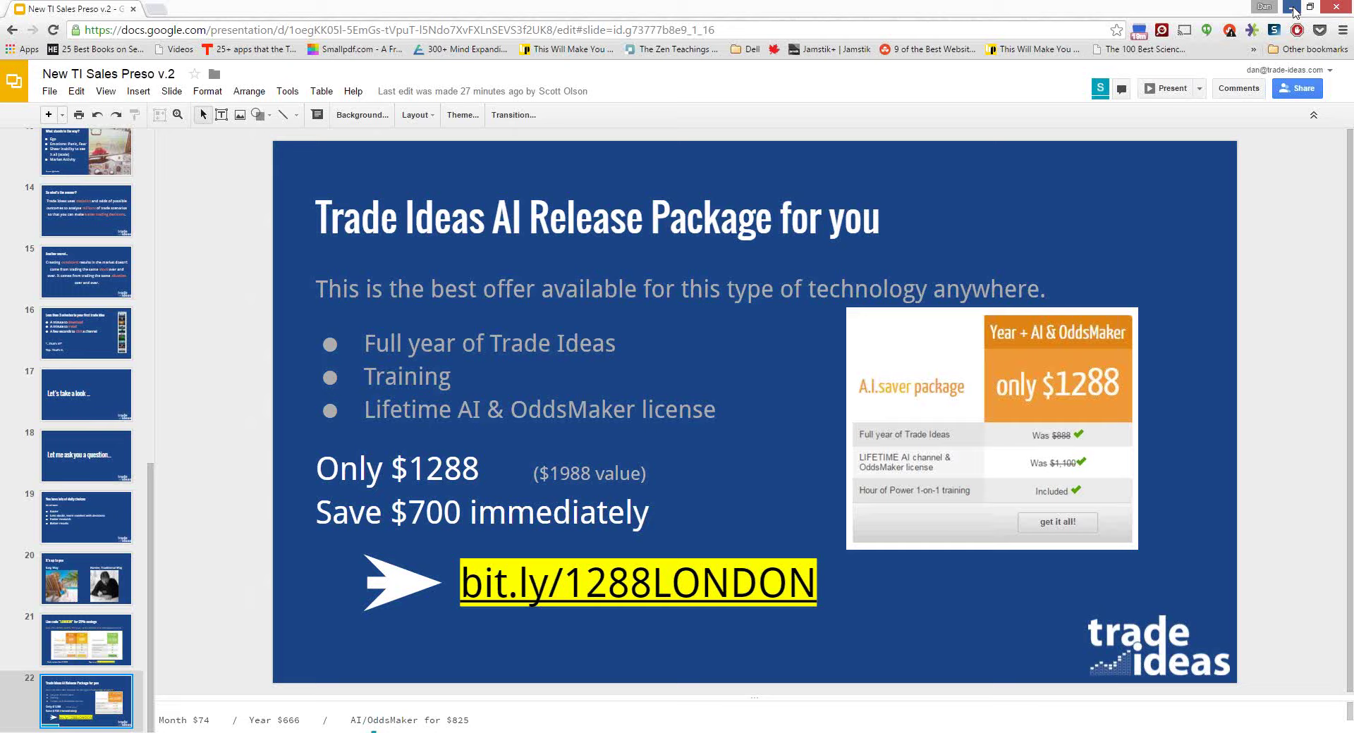
pyautogui.click(1294, 11)
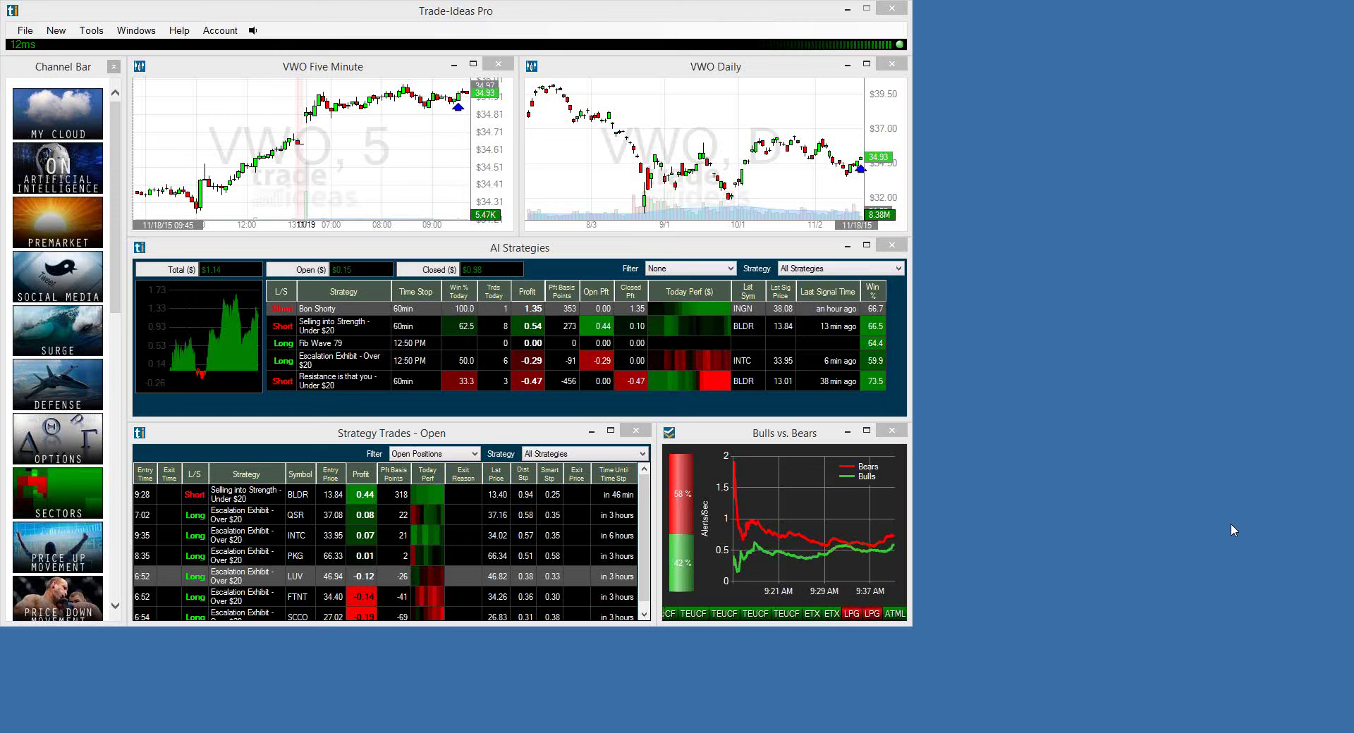
# Select the FTNT open trade, load the Defense channel, then reload Artificial Intelligence showing SPY charts.
pyautogui.click(541, 602)
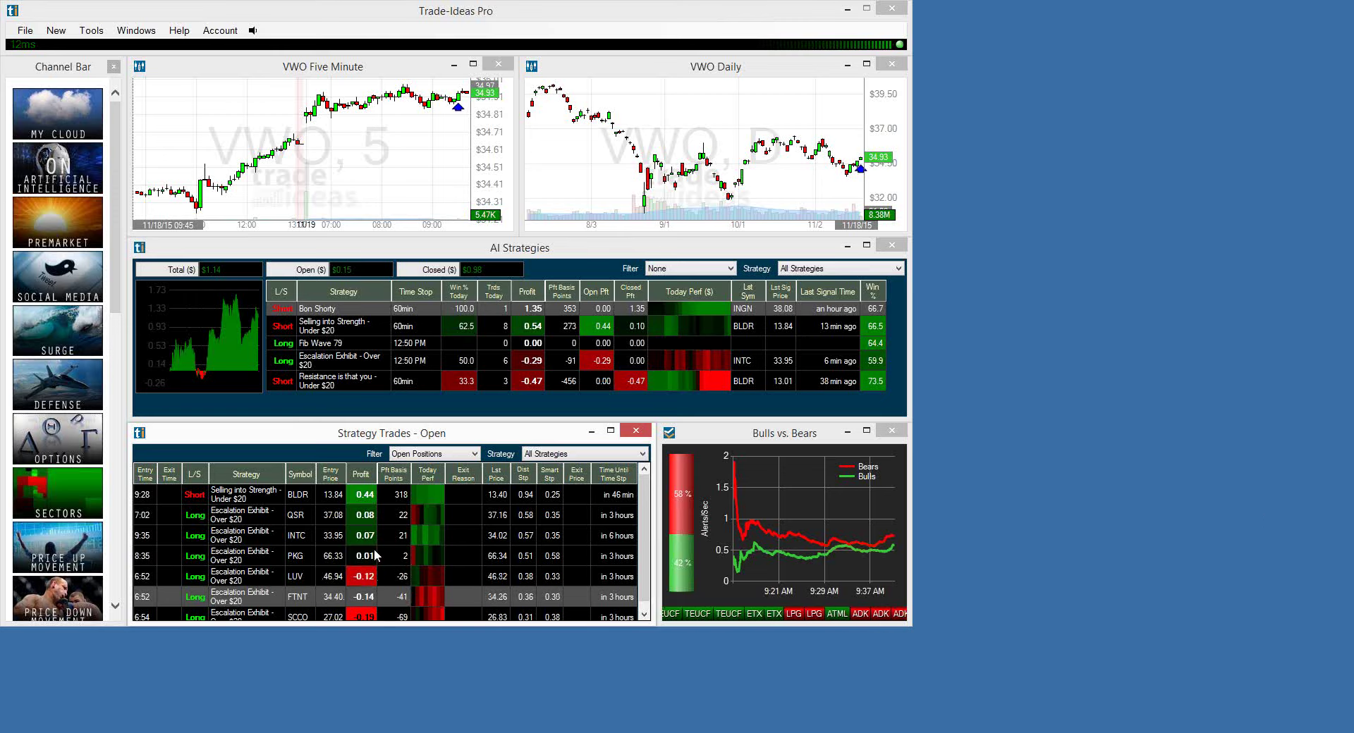
pyautogui.click(57, 385)
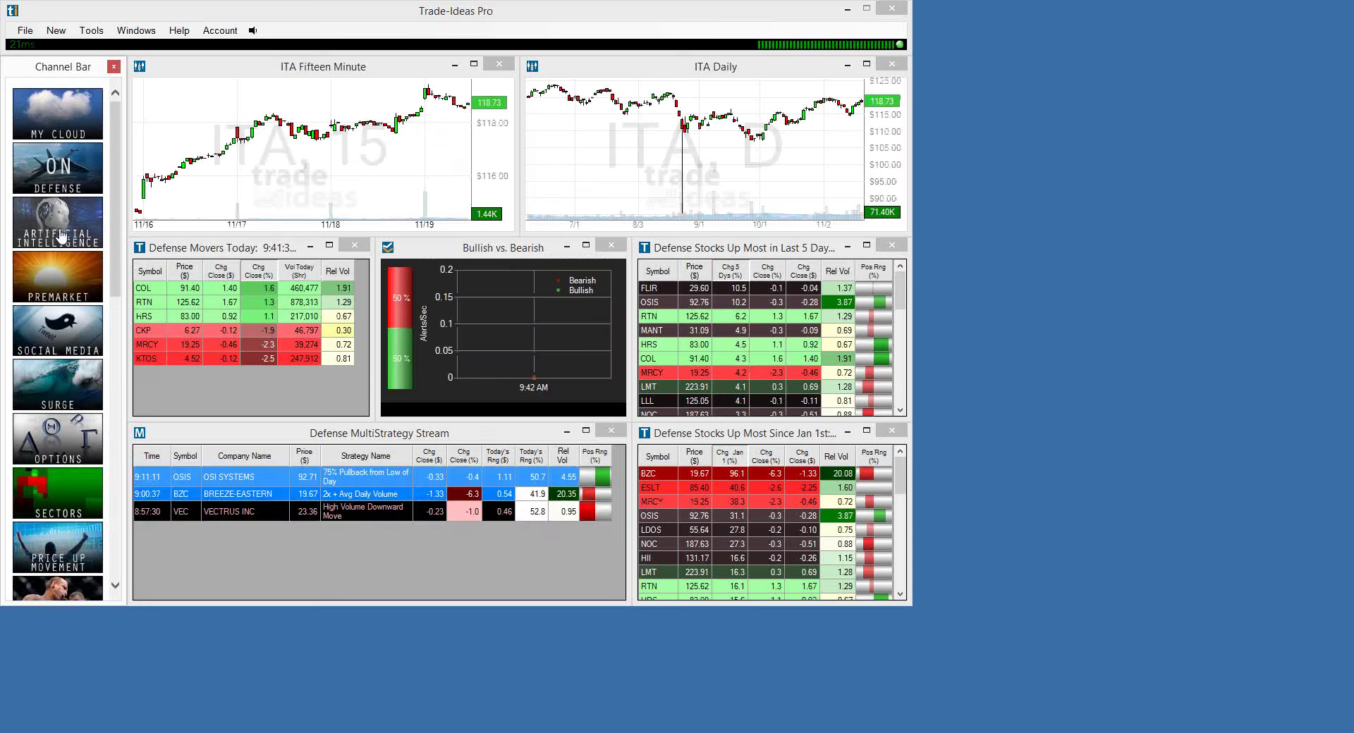
pyautogui.click(60, 235)
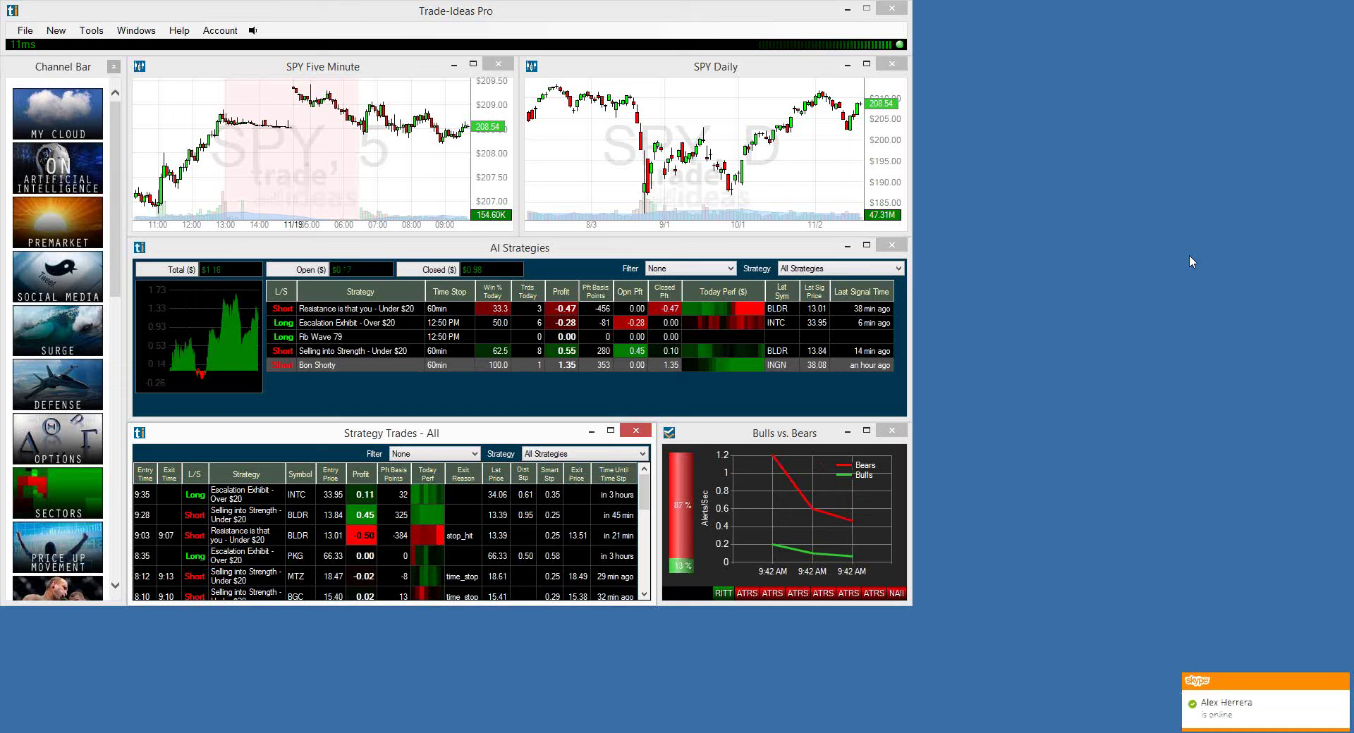
pyautogui.click(1341, 687)
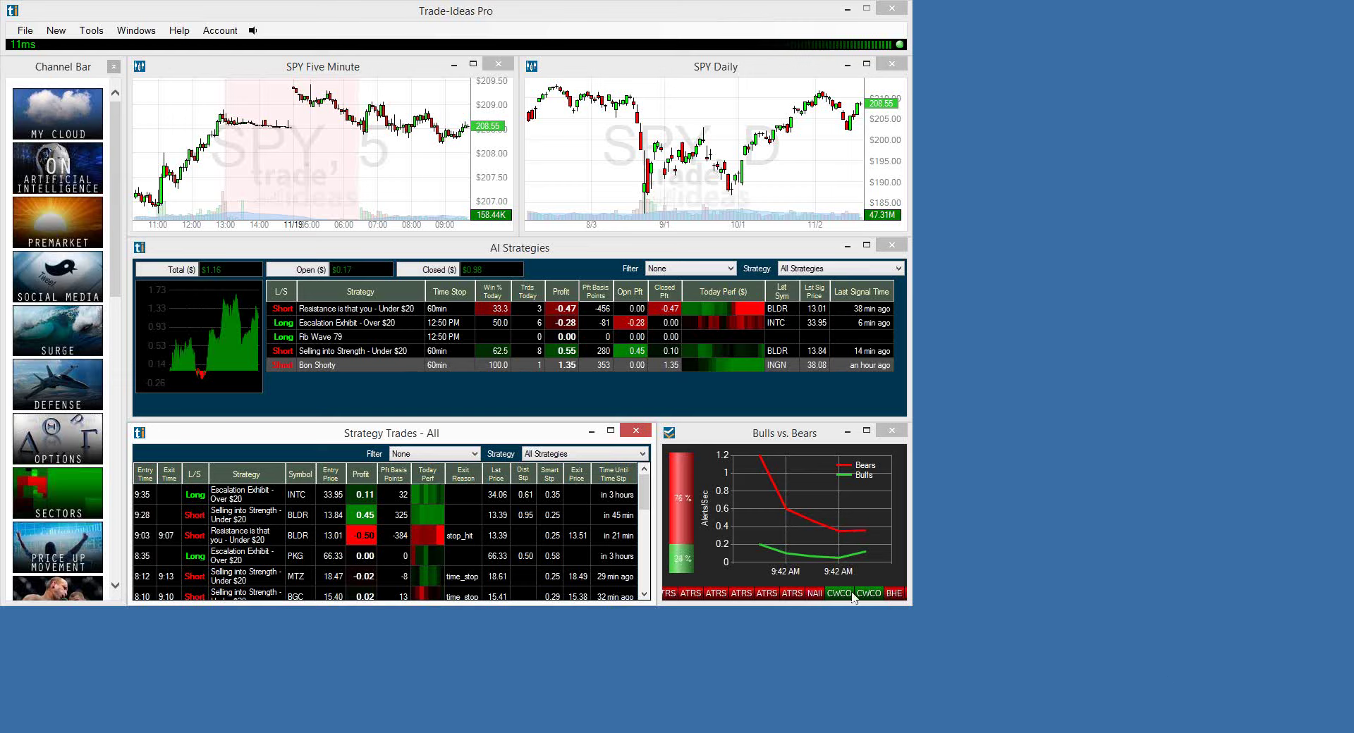
pyautogui.click(579, 399)
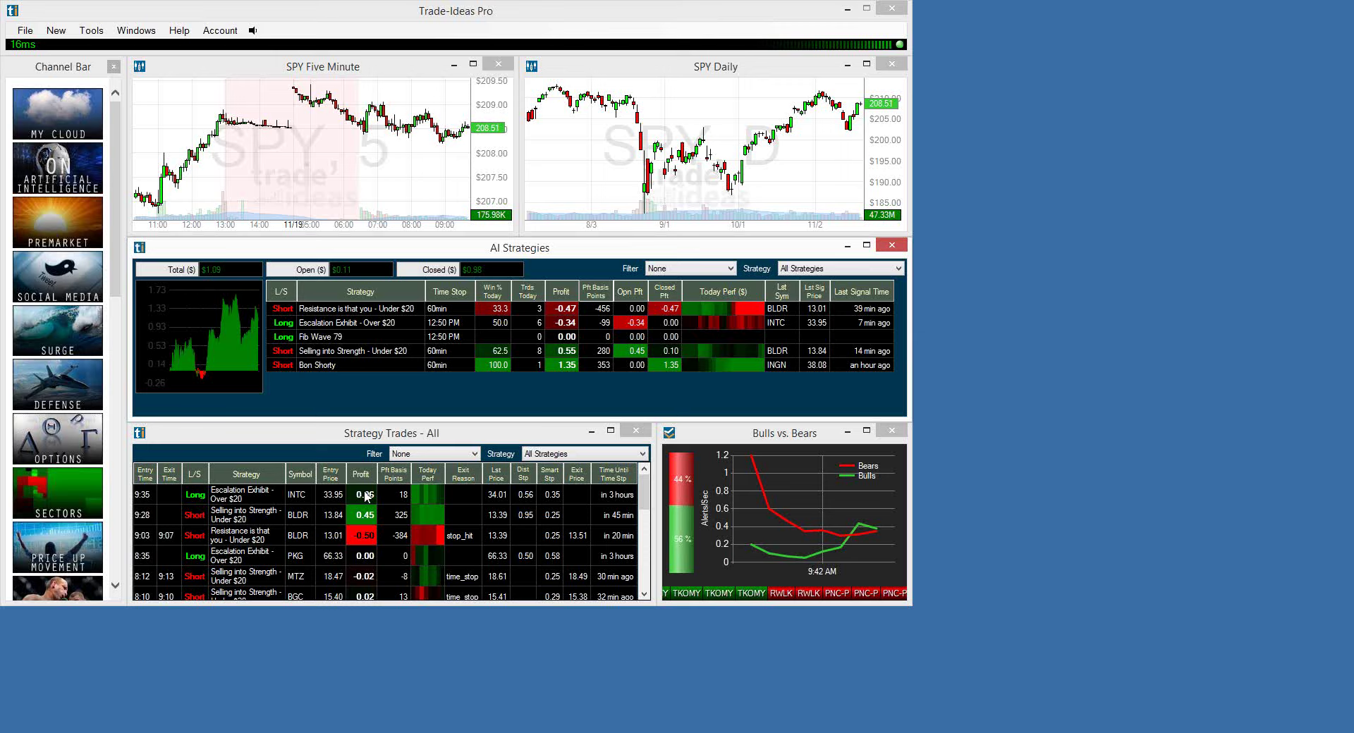
# Select the INTC long trade entered at 33.95 so the Five Minute and Daily charts show INTC.
pyautogui.click(295, 497)
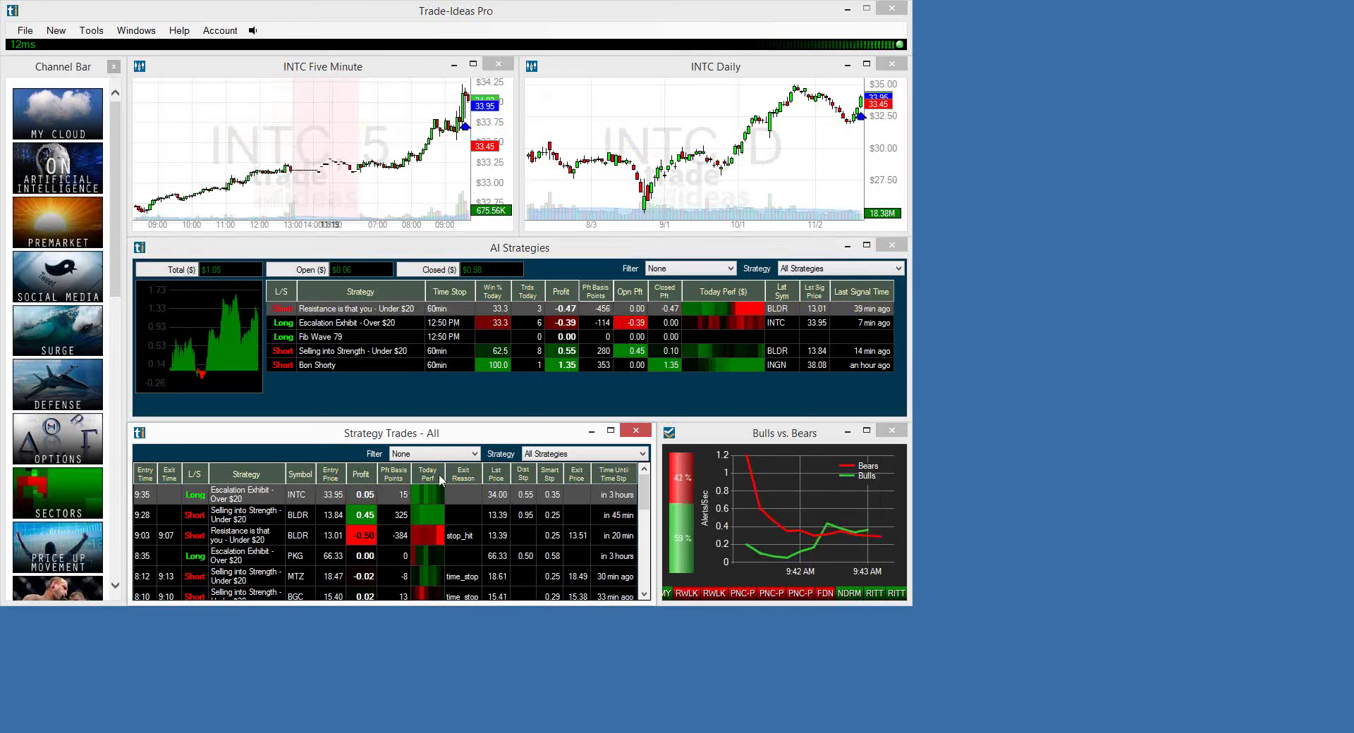
# Show only open positions in Strategy Trades, check the LUV trade, then load the Surge channel.
pyautogui.click(430, 454)
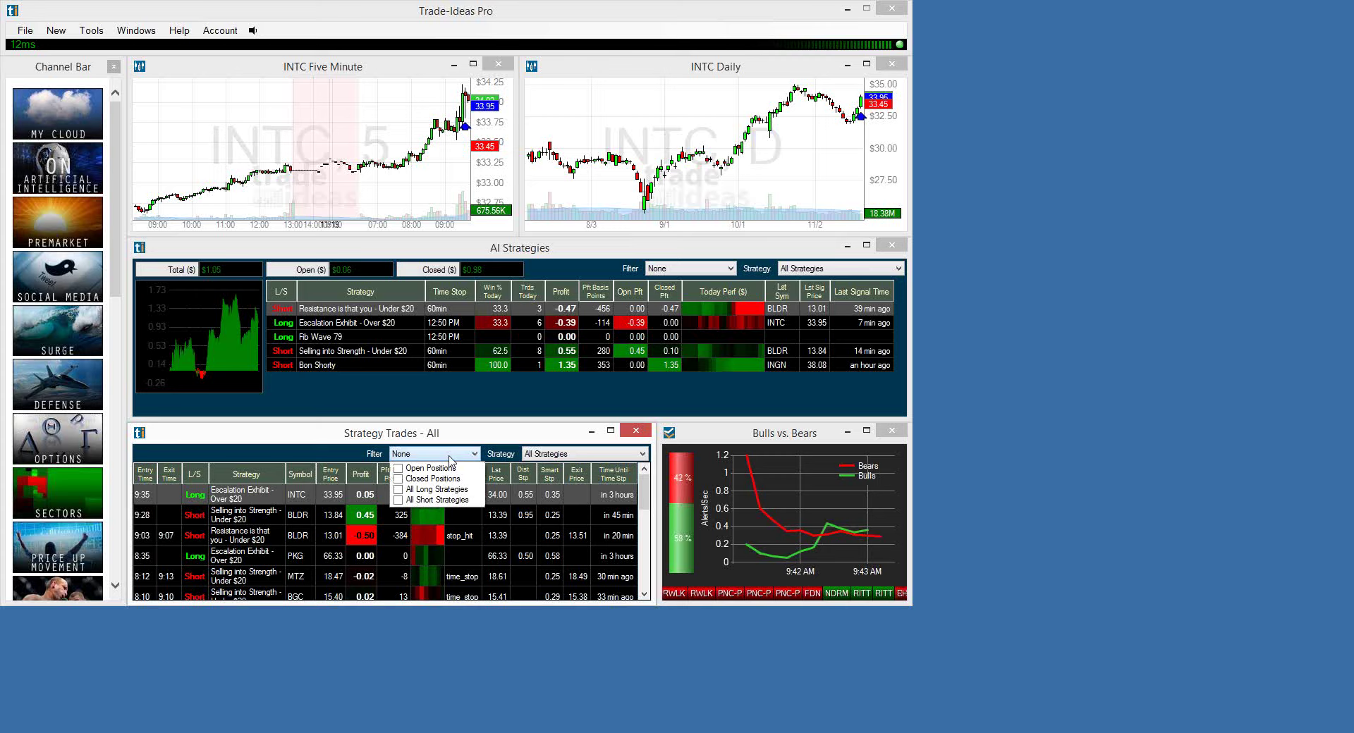
pyautogui.click(397, 469)
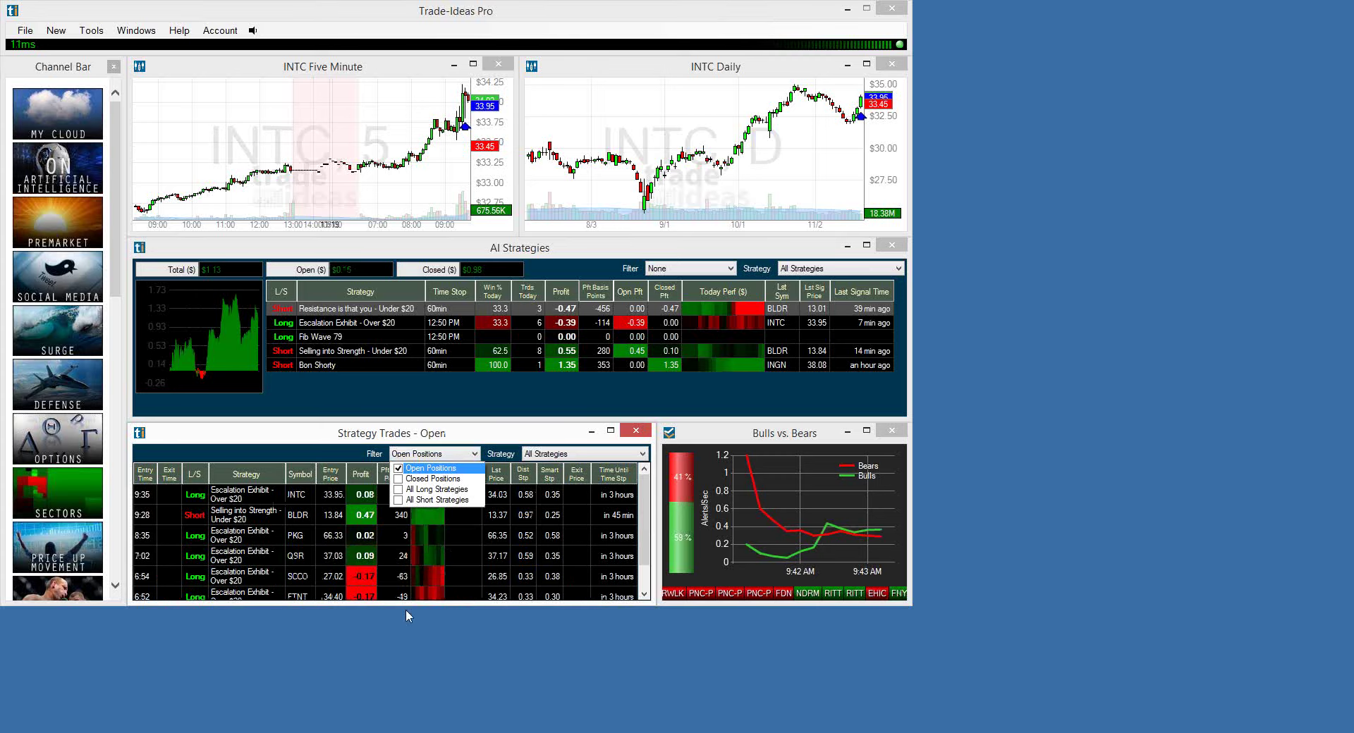
pyautogui.moveTo(405, 609); pyautogui.dragTo(405, 681)
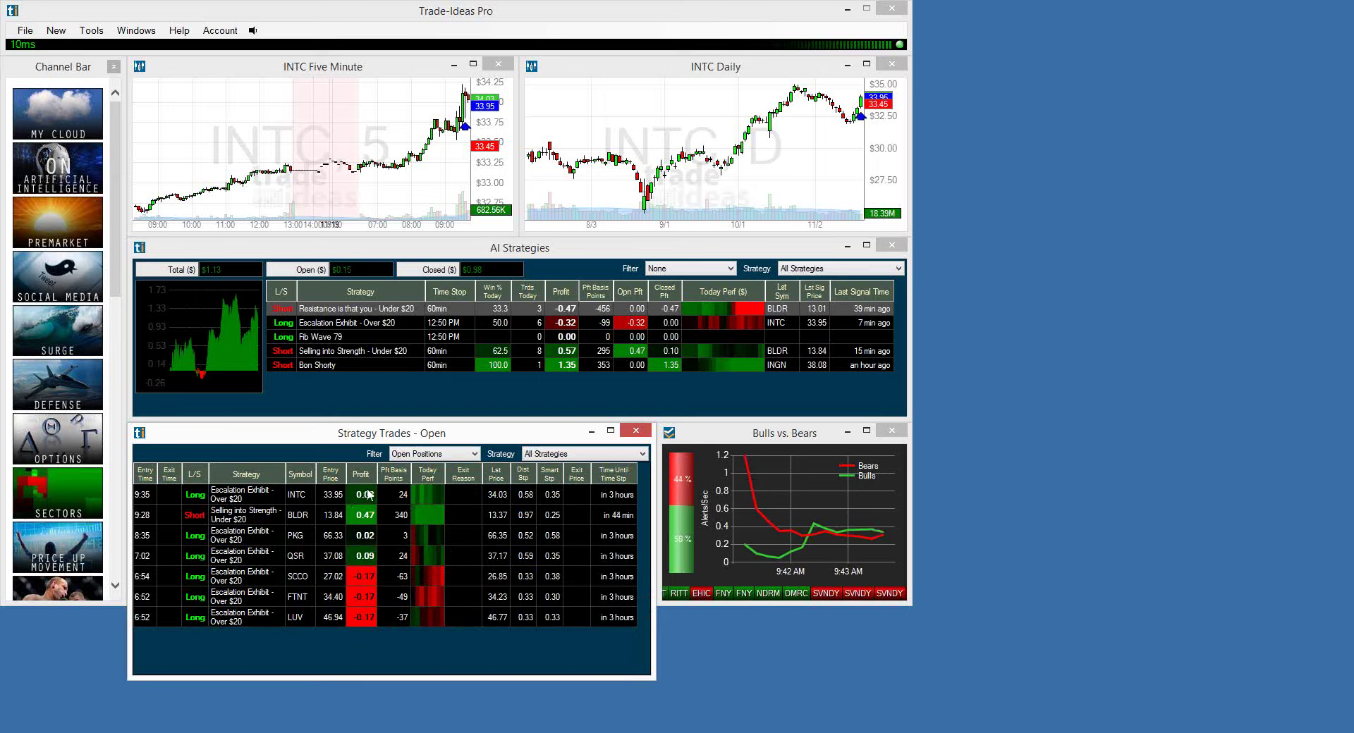
pyautogui.click(356, 615)
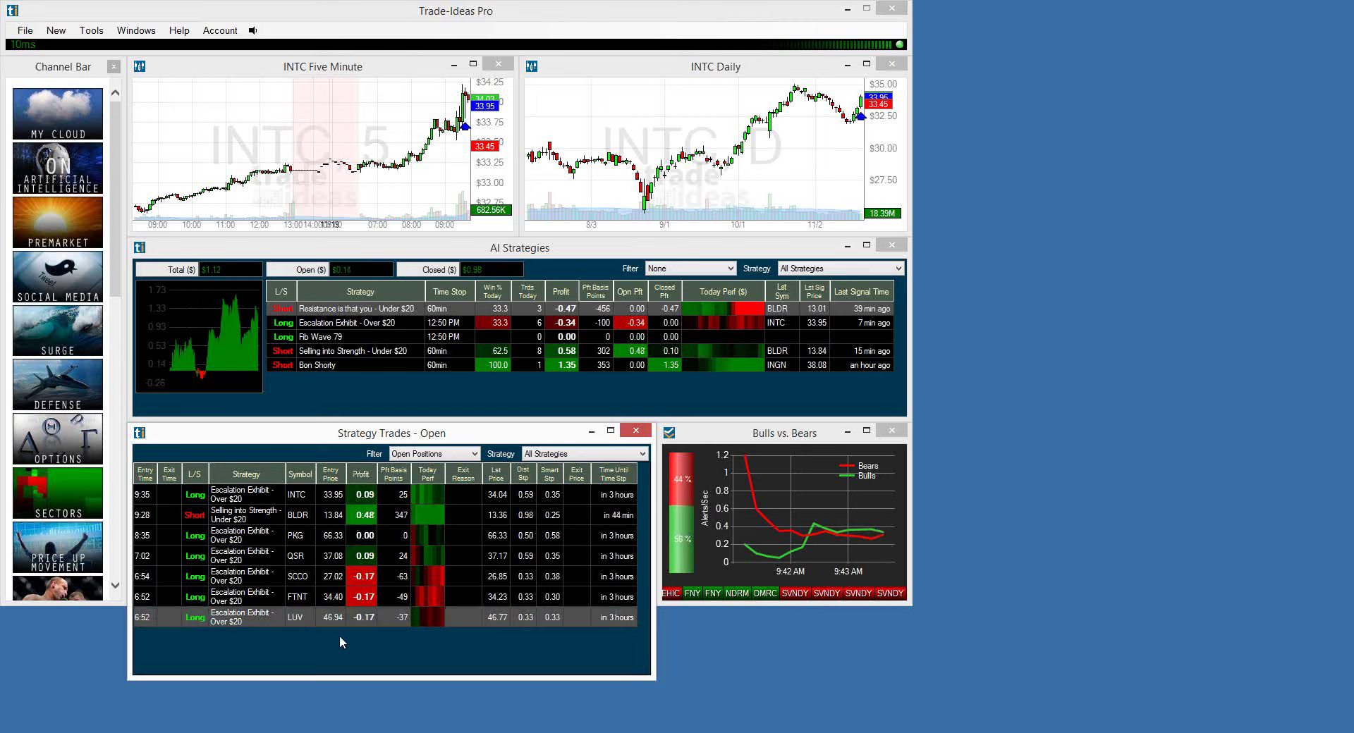
pyautogui.moveTo(340, 680); pyautogui.dragTo(340, 601)
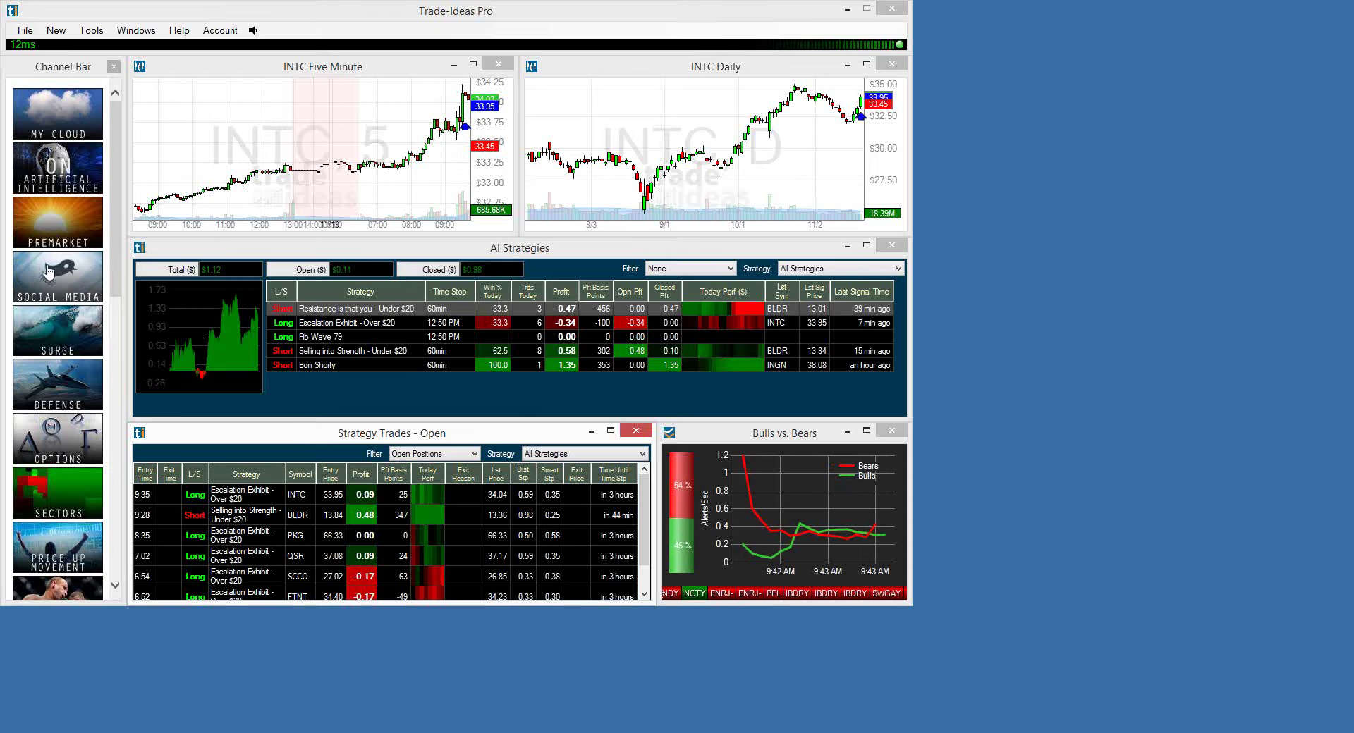
pyautogui.click(42, 338)
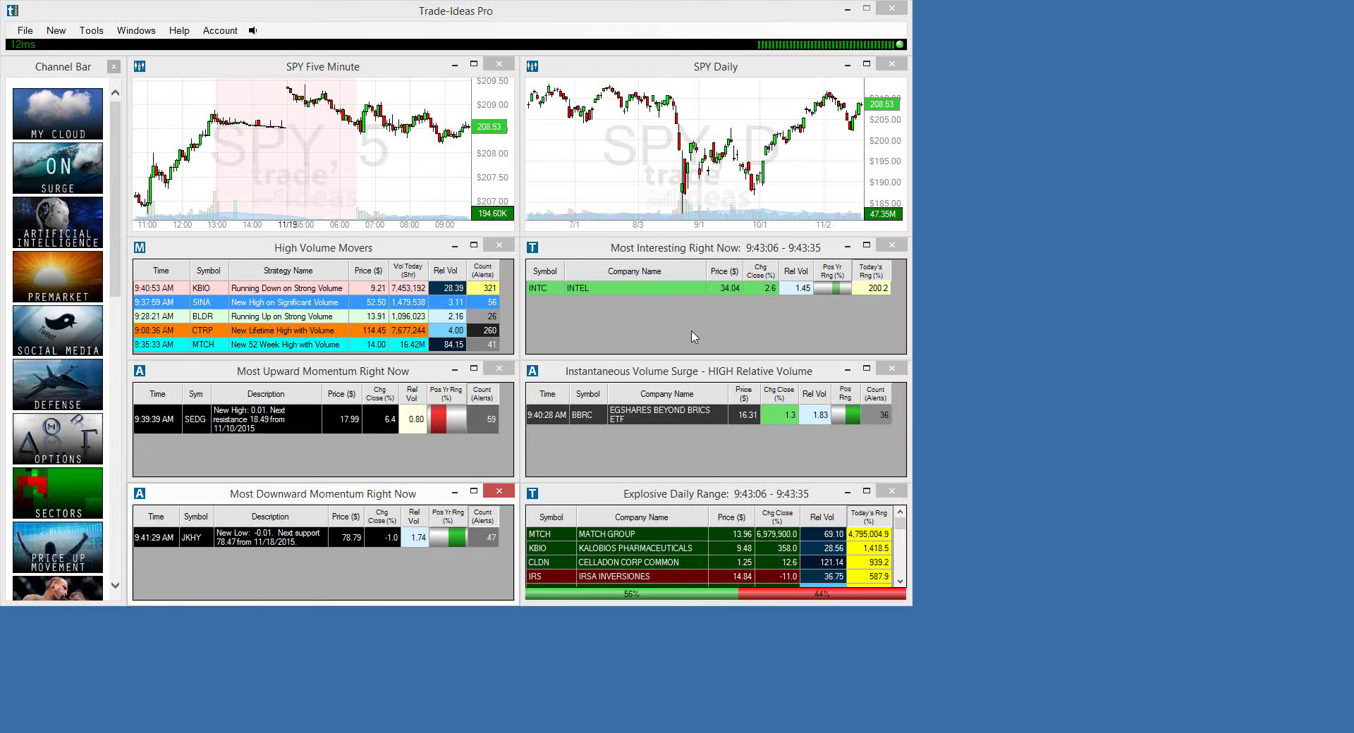
# Chart the BBRC volume surge, then KBIO and SINA from the high volume movers.
pyautogui.click(585, 415)
pyautogui.click(201, 289)
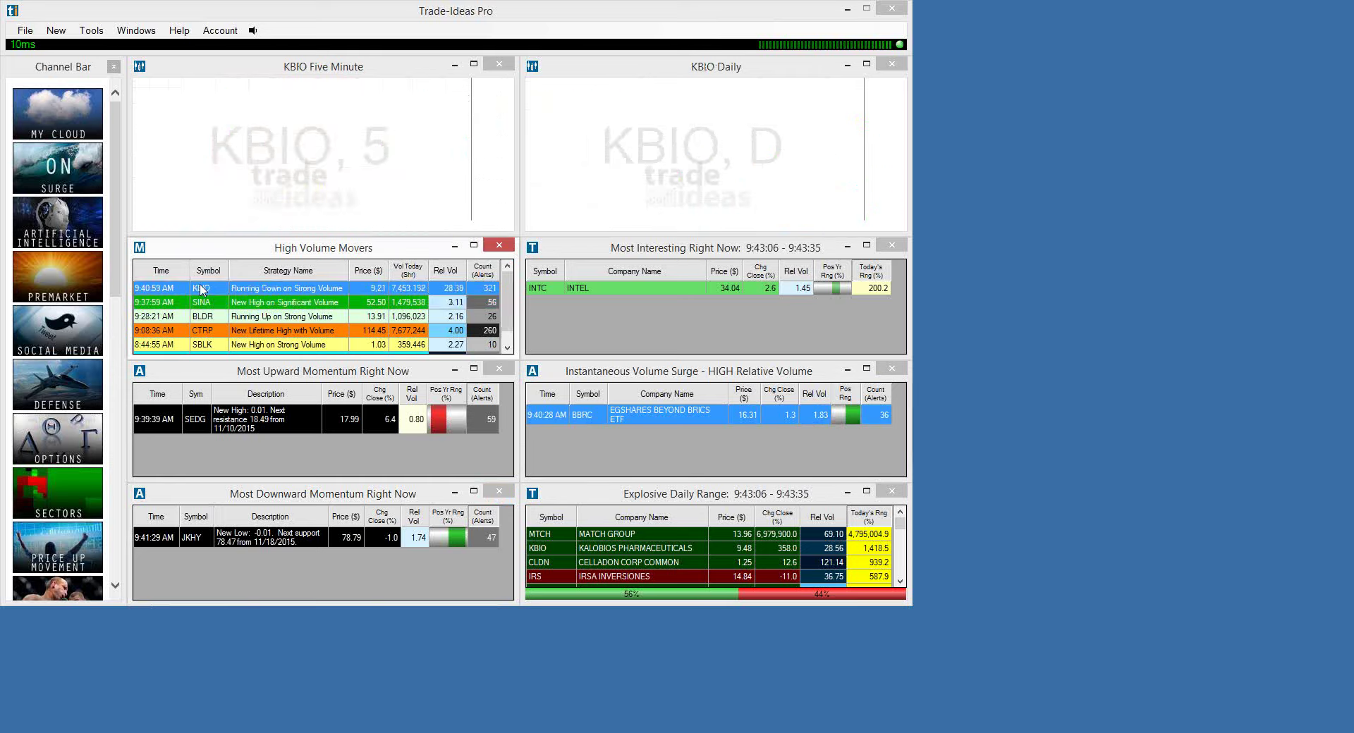
pyautogui.click(205, 304)
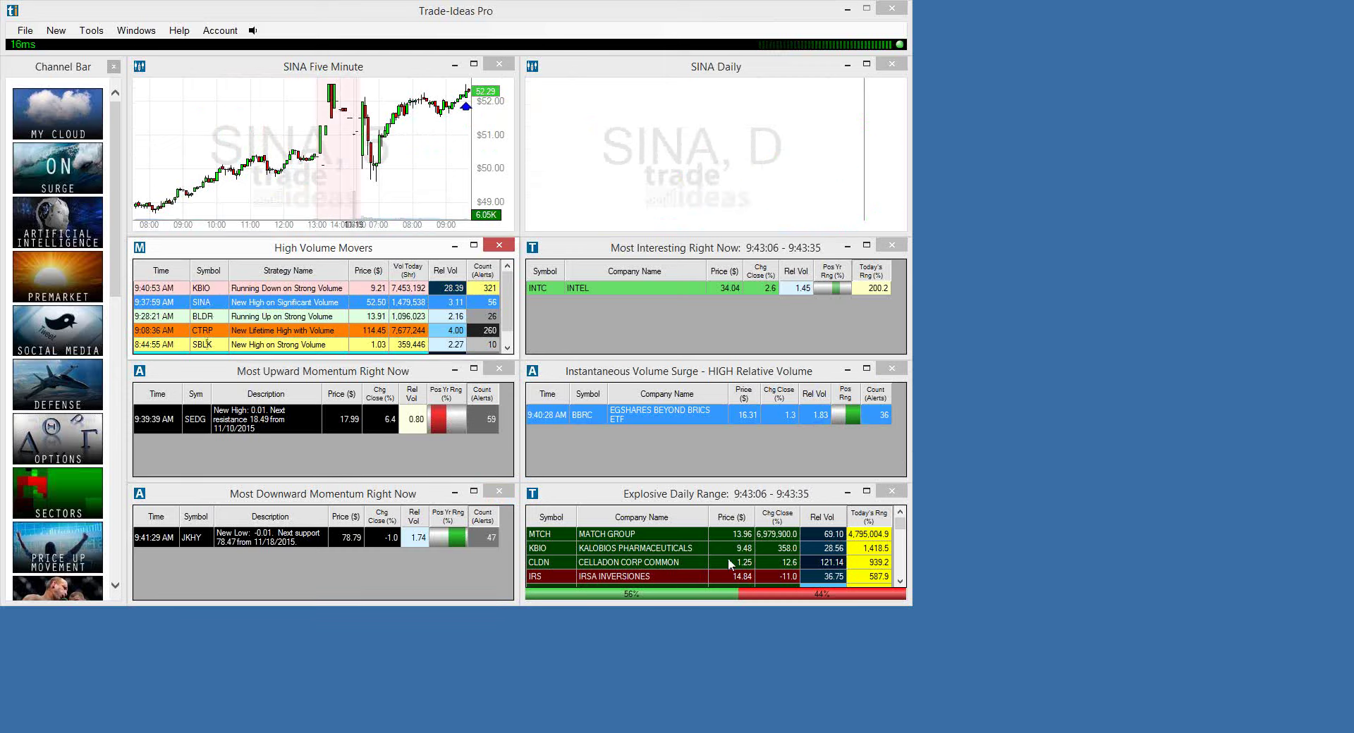
# Chart CLDN from explosive daily range in both panels, then return to the Artificial Intelligence channel.
pyautogui.click(544, 563)
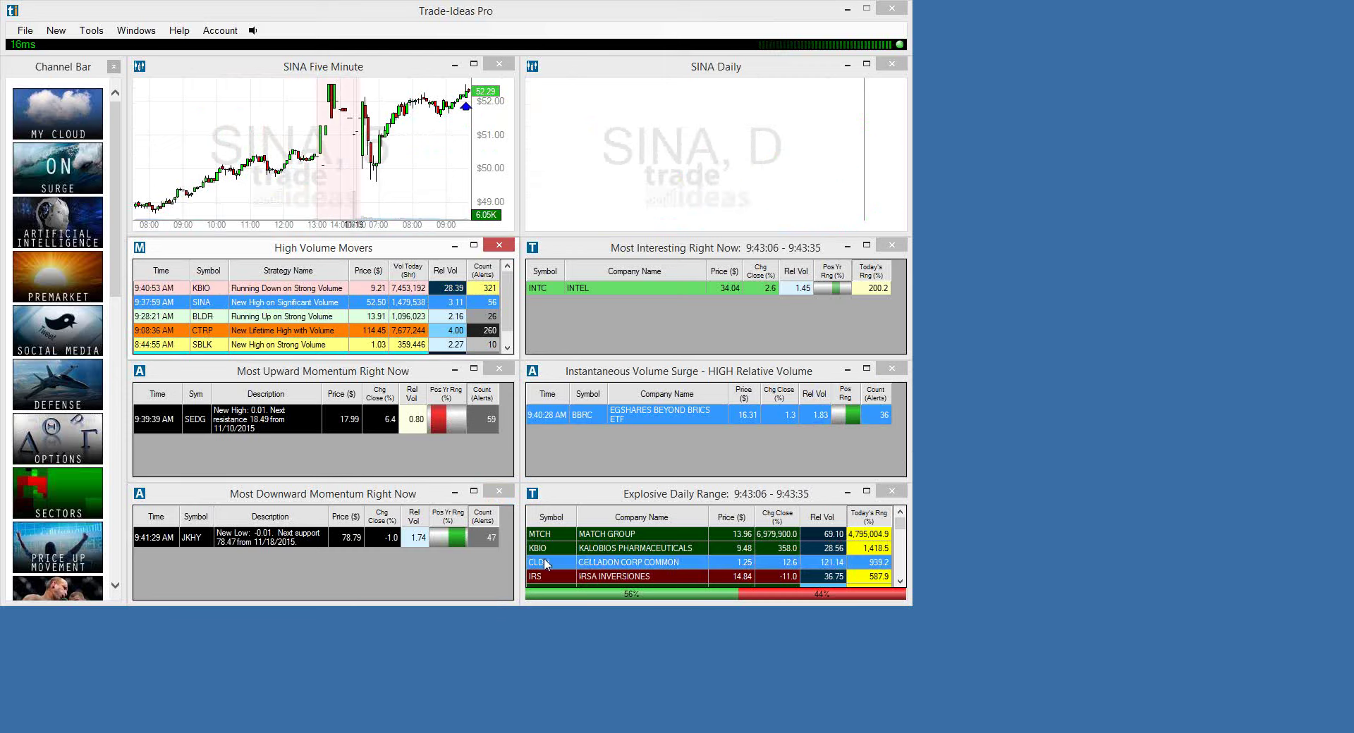
pyautogui.click(545, 563)
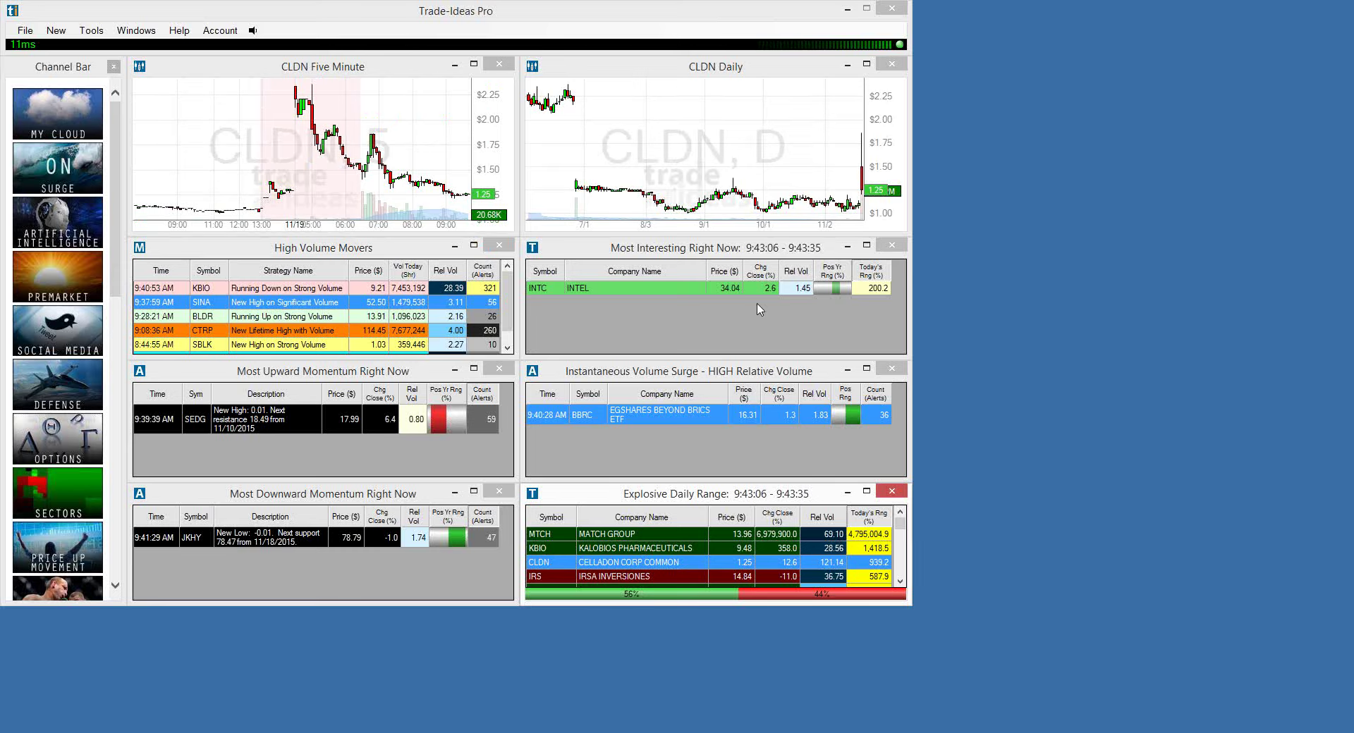
pyautogui.click(80, 232)
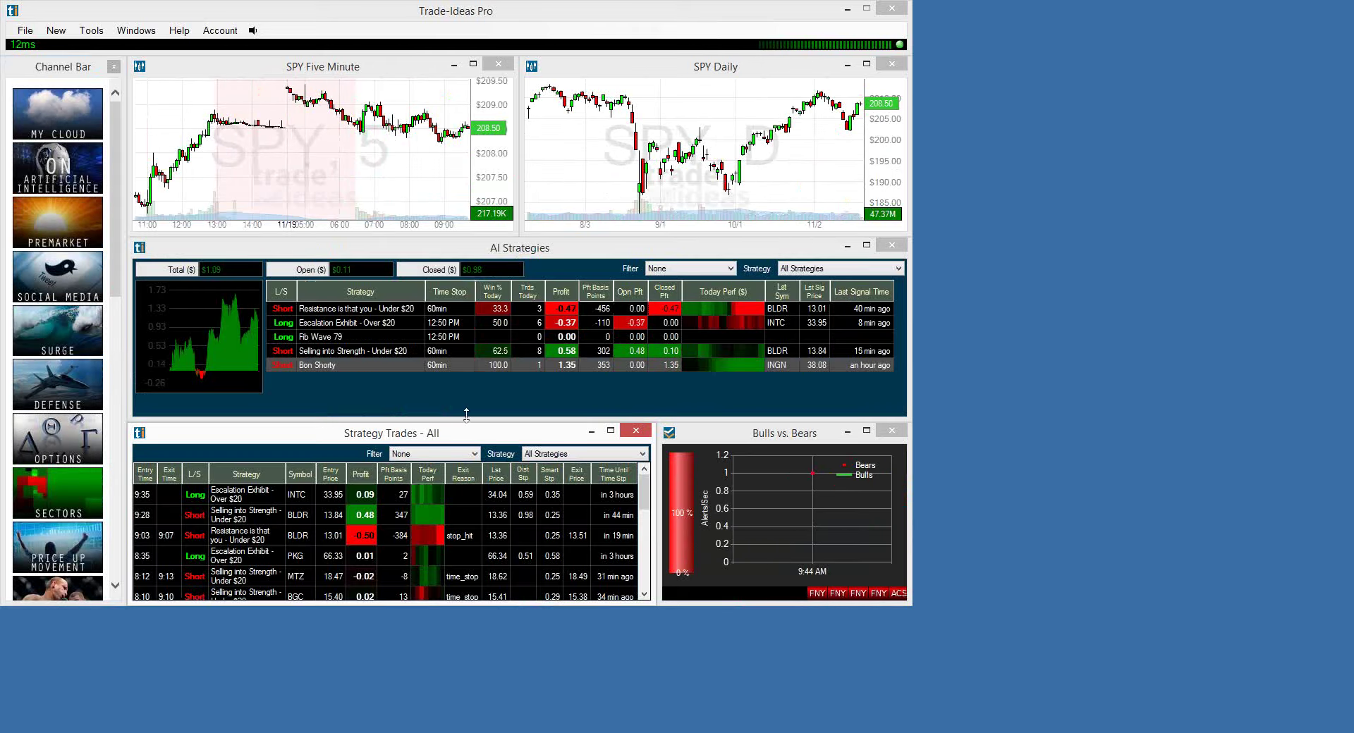
pyautogui.click(366, 474)
pyautogui.click(367, 477)
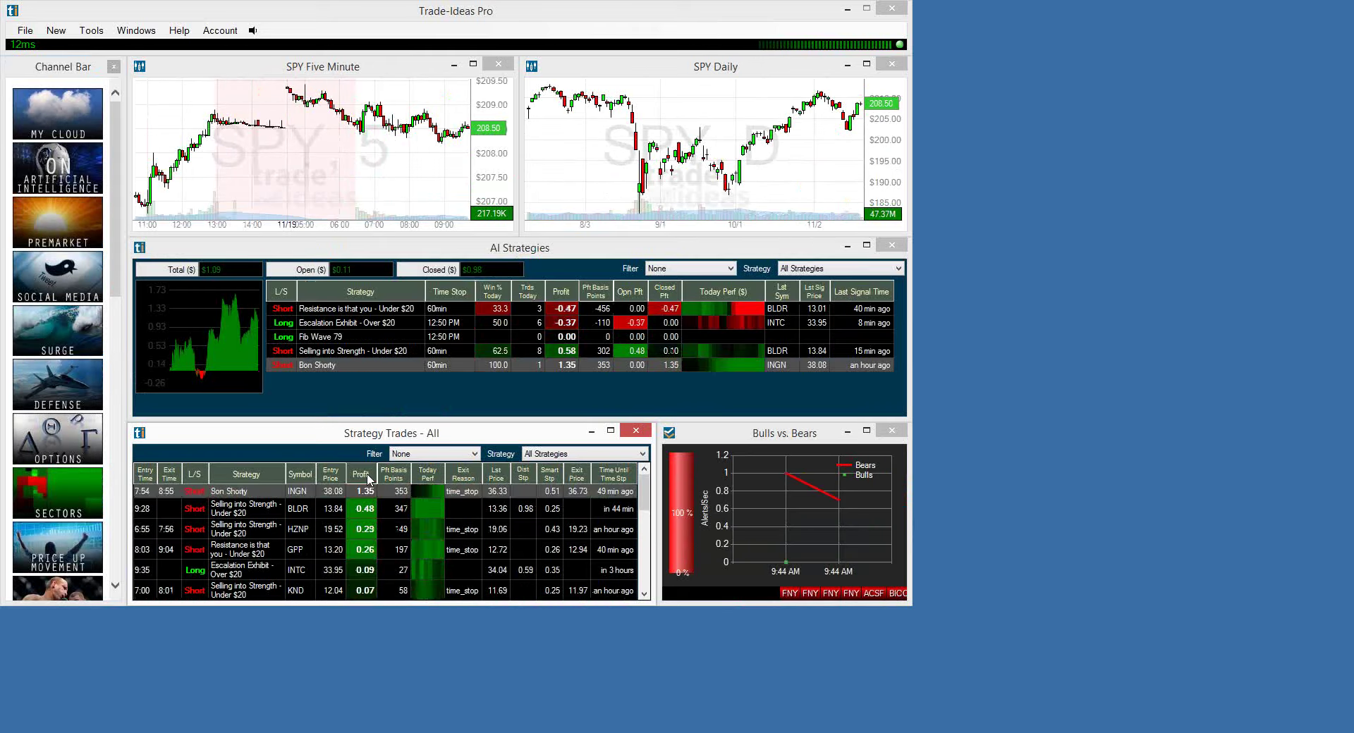
pyautogui.click(409, 454)
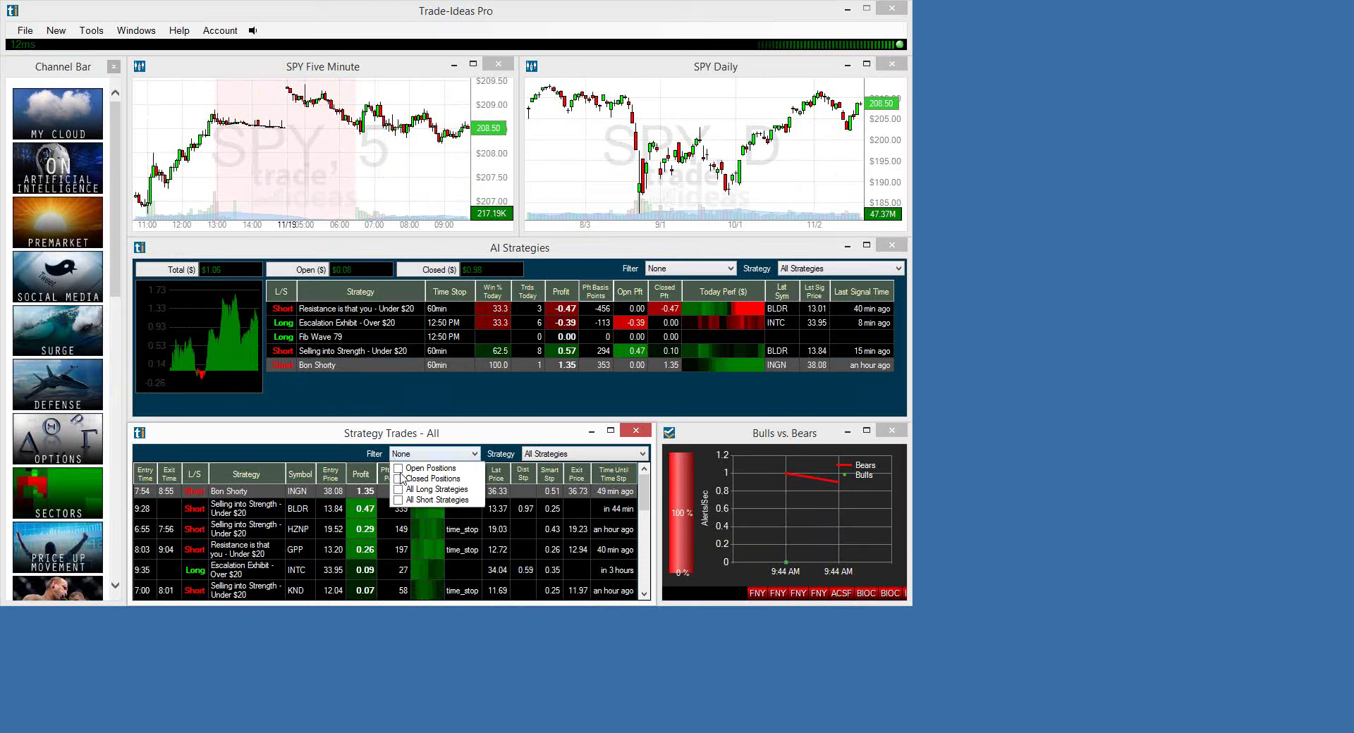
pyautogui.click(399, 468)
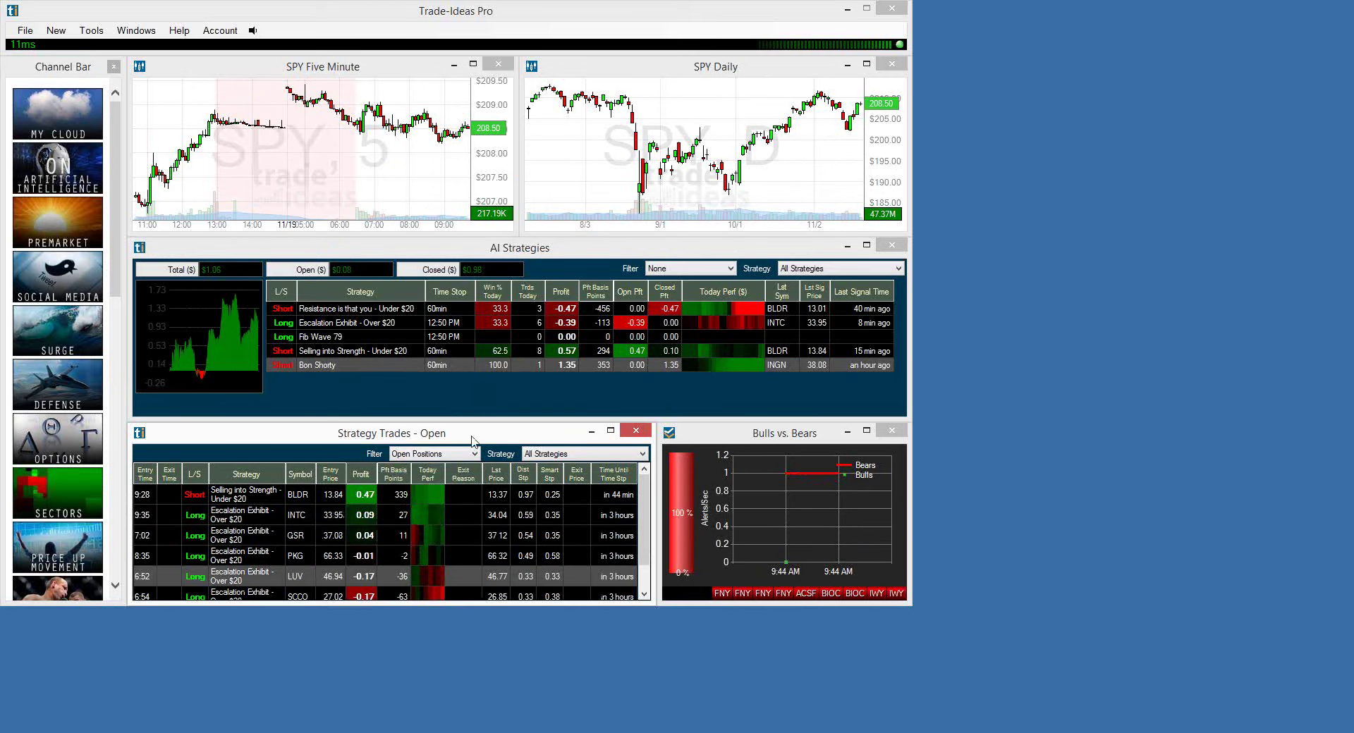
pyautogui.click(475, 392)
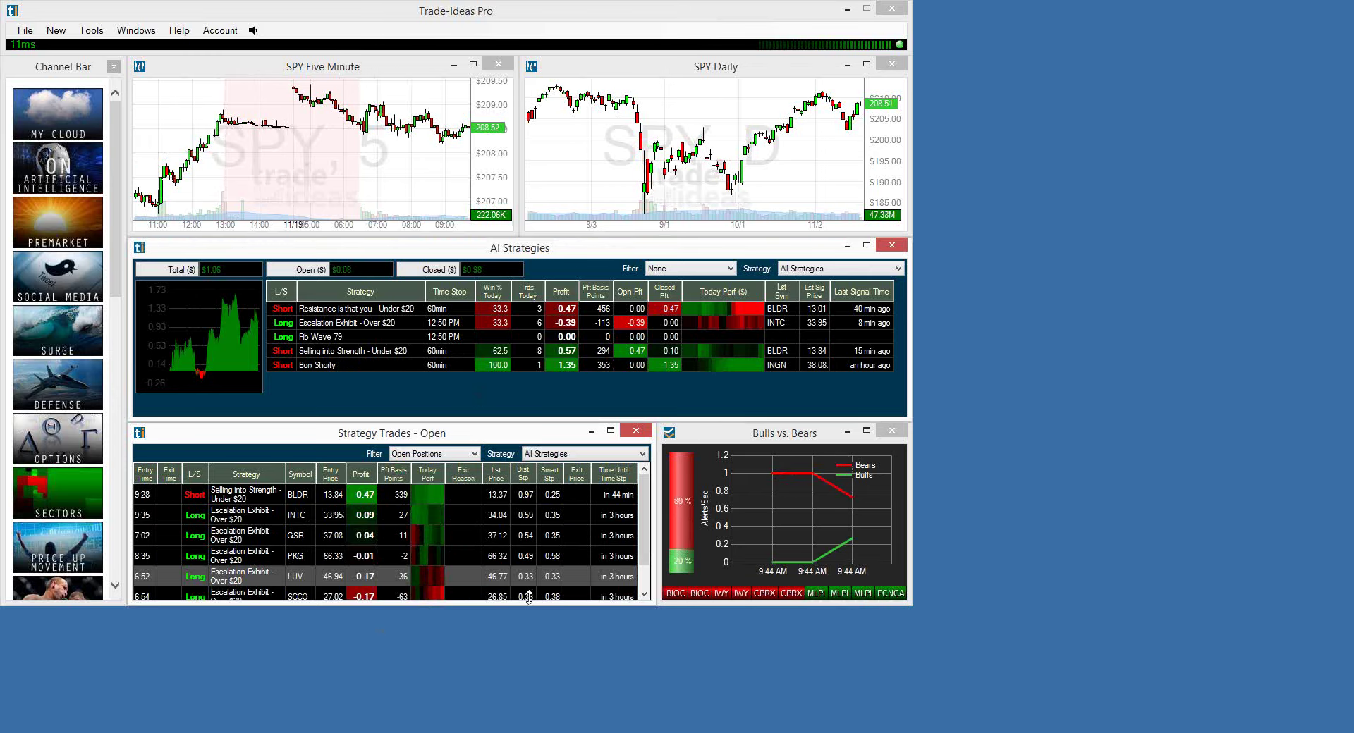
pyautogui.moveTo(529, 600); pyautogui.dragTo(544, 683)
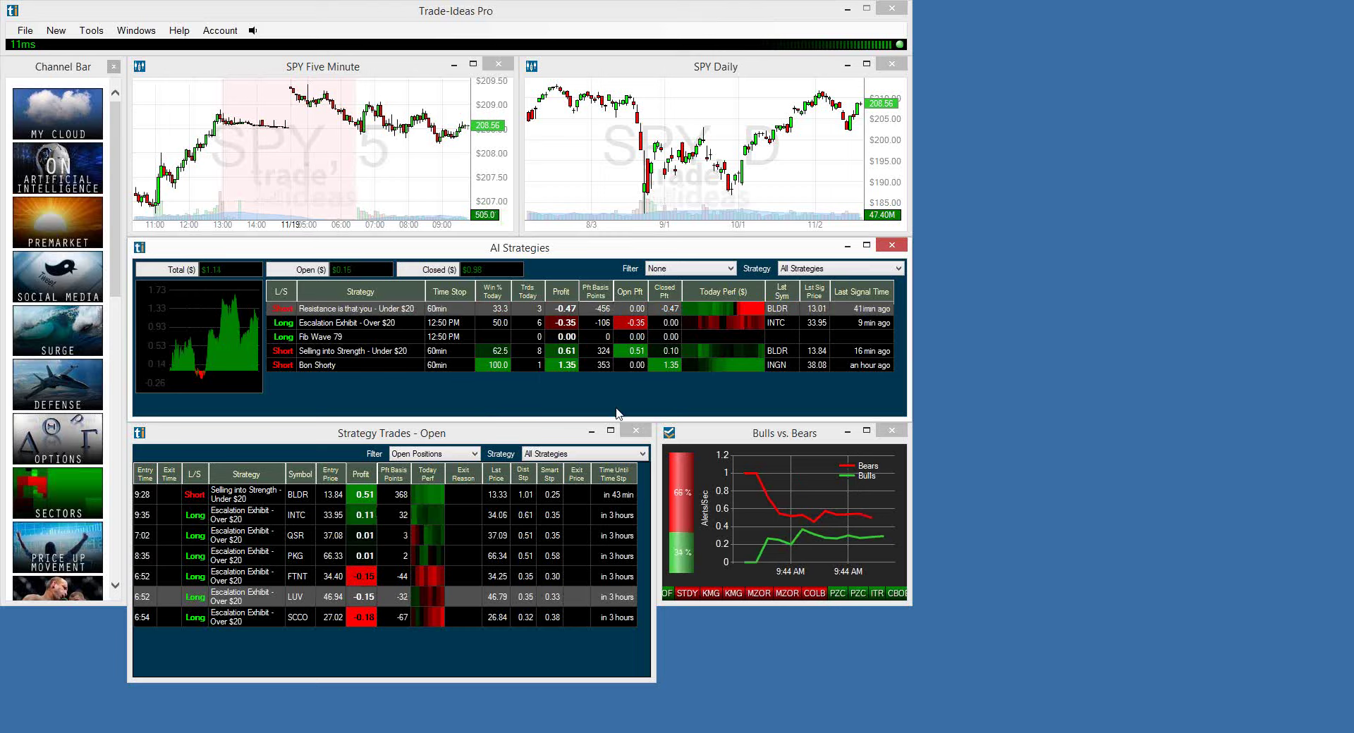
pyautogui.click(475, 657)
pyautogui.moveTo(436, 682); pyautogui.dragTo(435, 621)
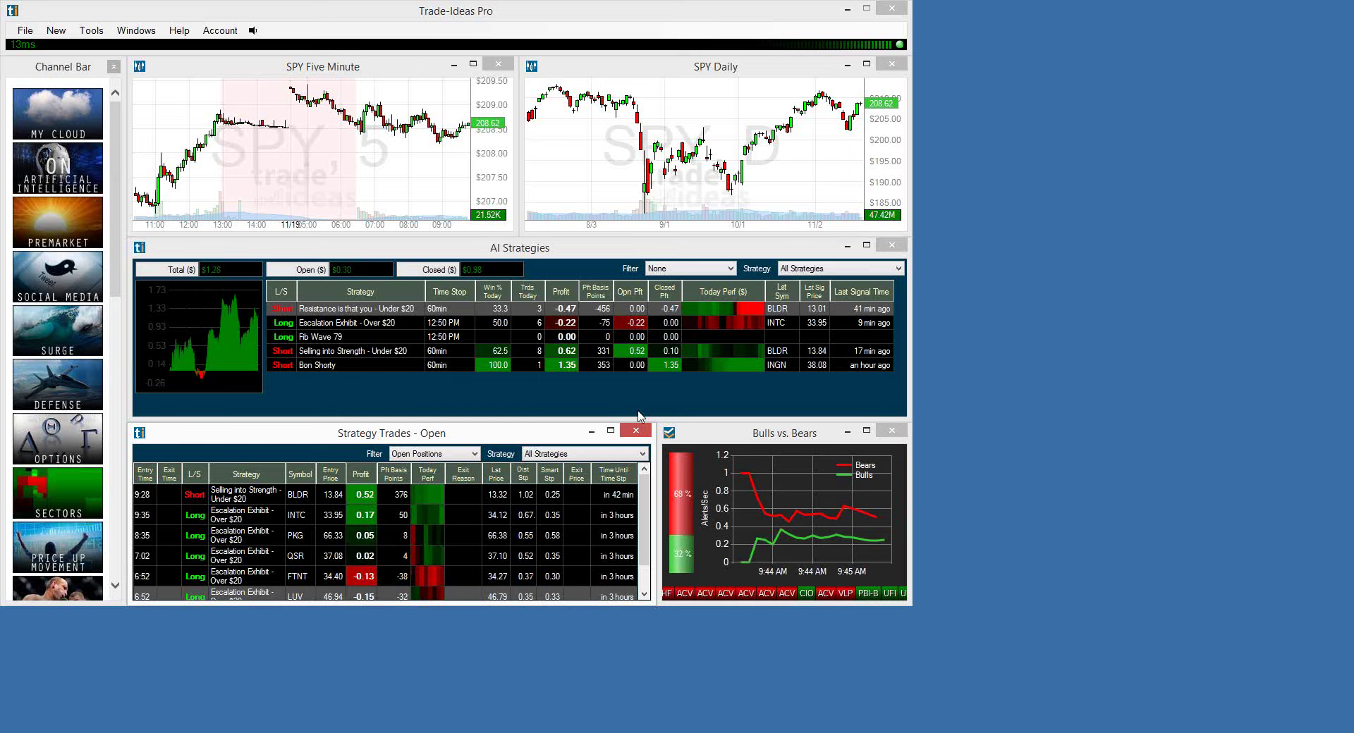
pyautogui.click(635, 406)
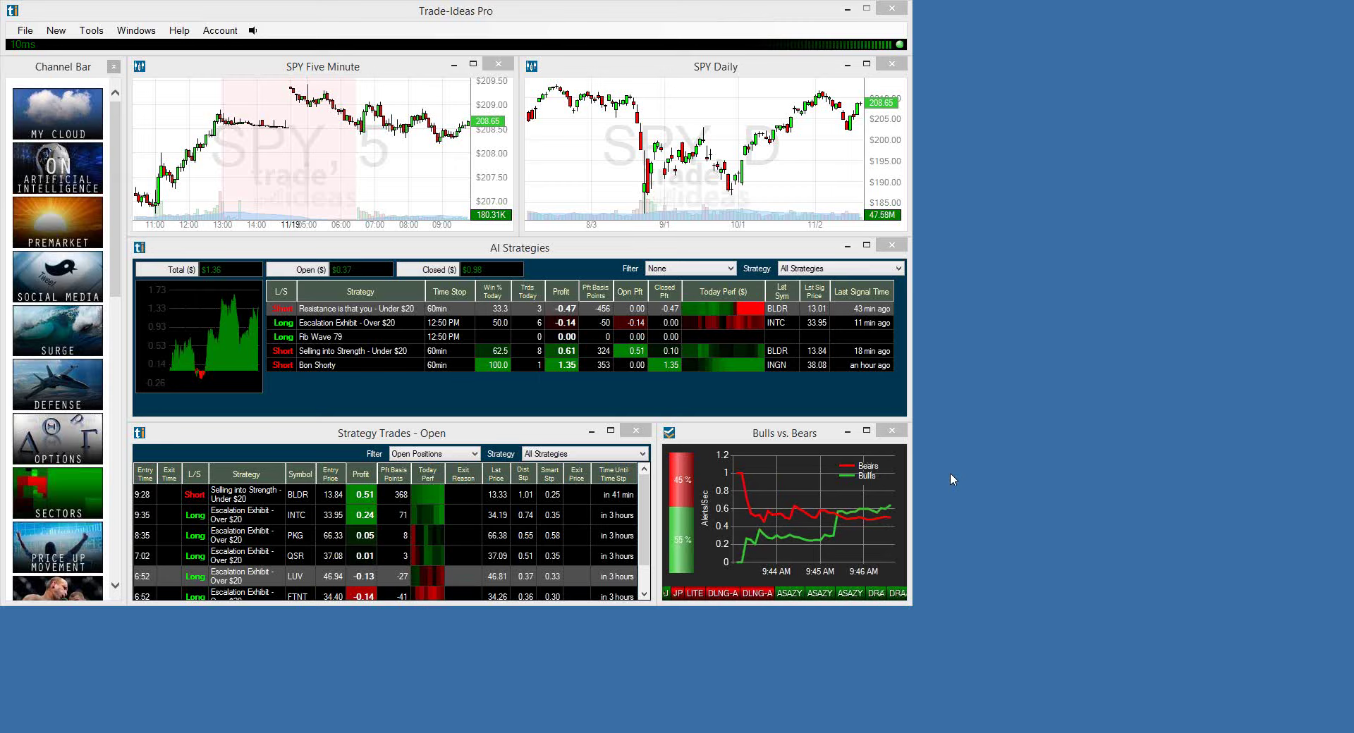
# With AI Strategies active, enter KBIO as the symbol so both linked charts switch from SPY.
pyautogui.click(734, 396)
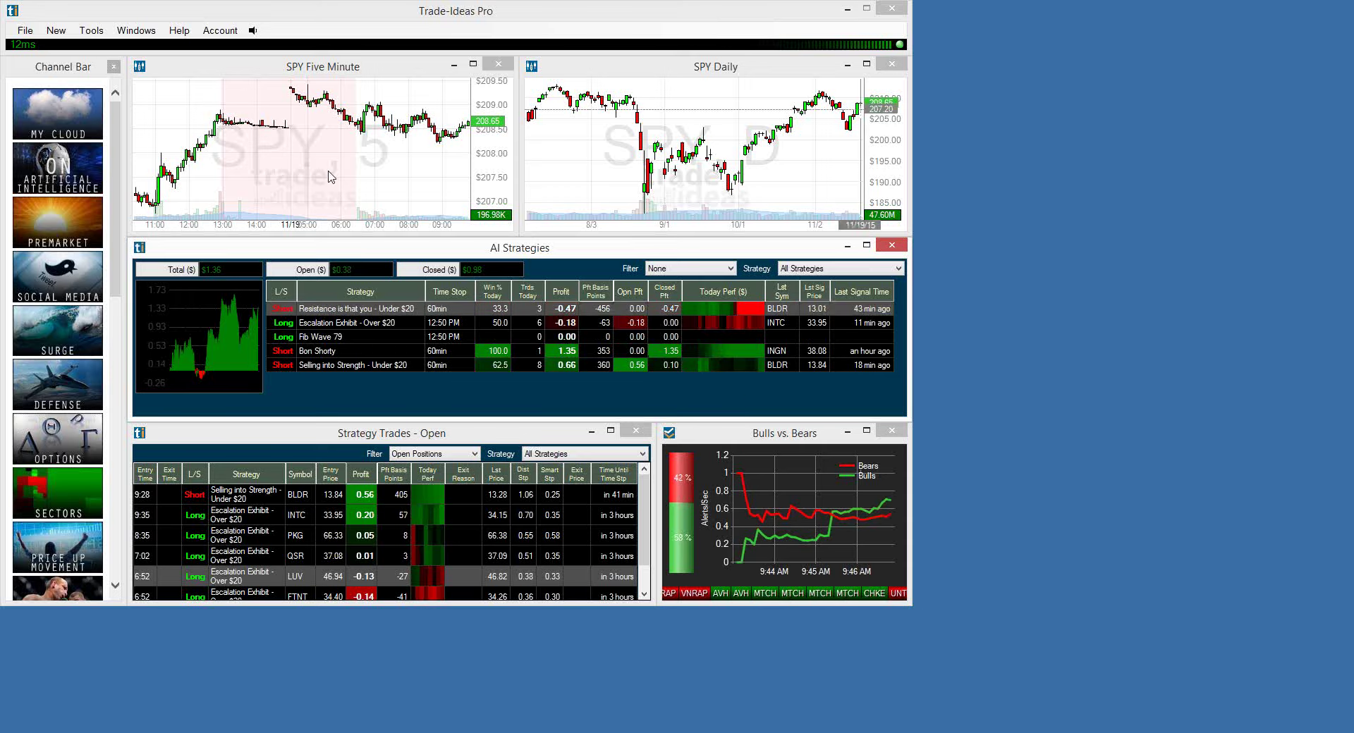
pyautogui.write('KBIO')
pyautogui.press('Return')
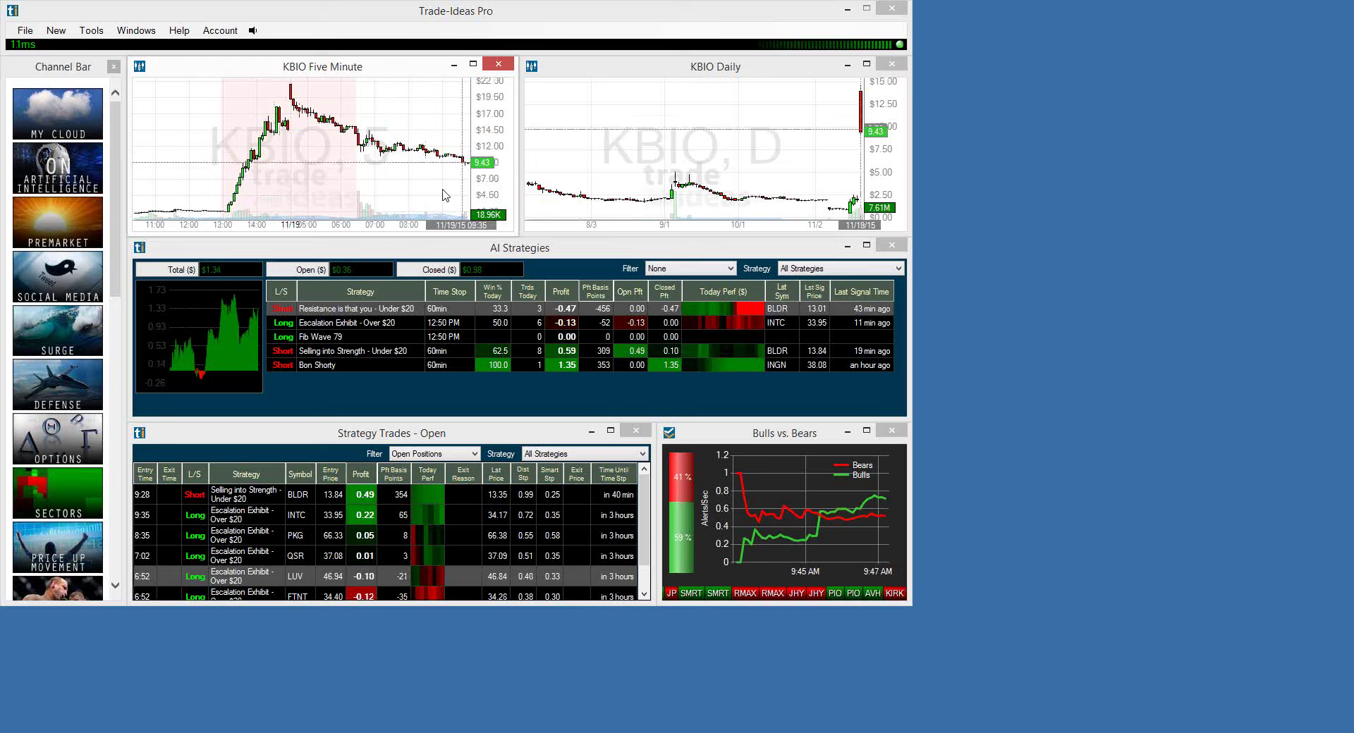
pyautogui.click(485, 407)
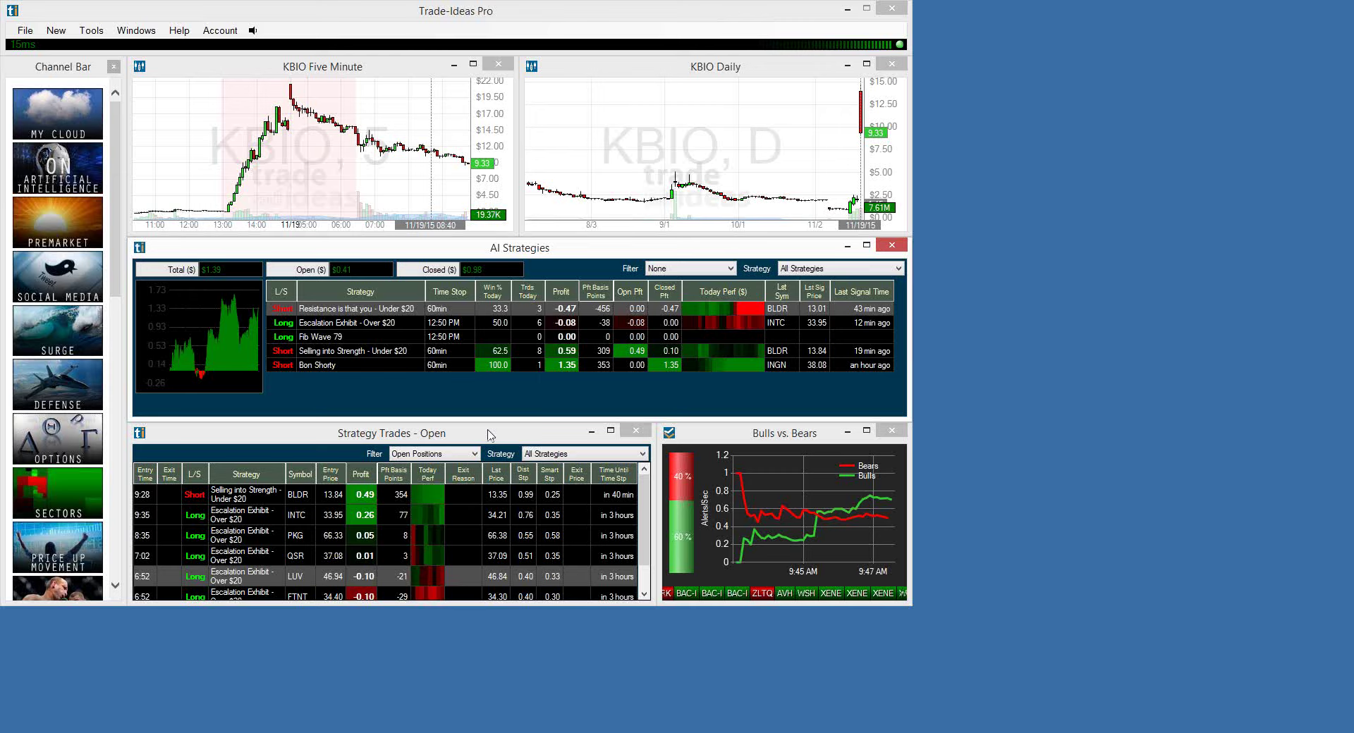
pyautogui.click(490, 435)
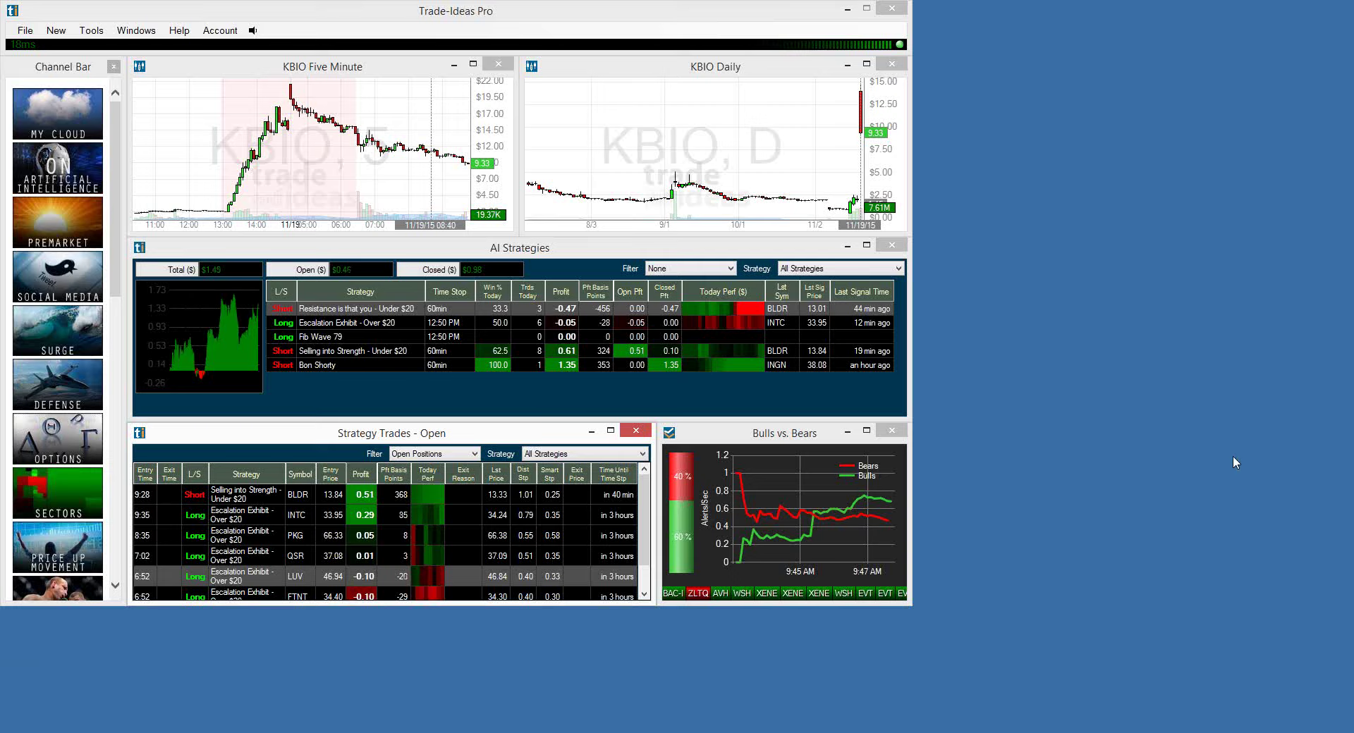
pyautogui.moveTo(174, 719)
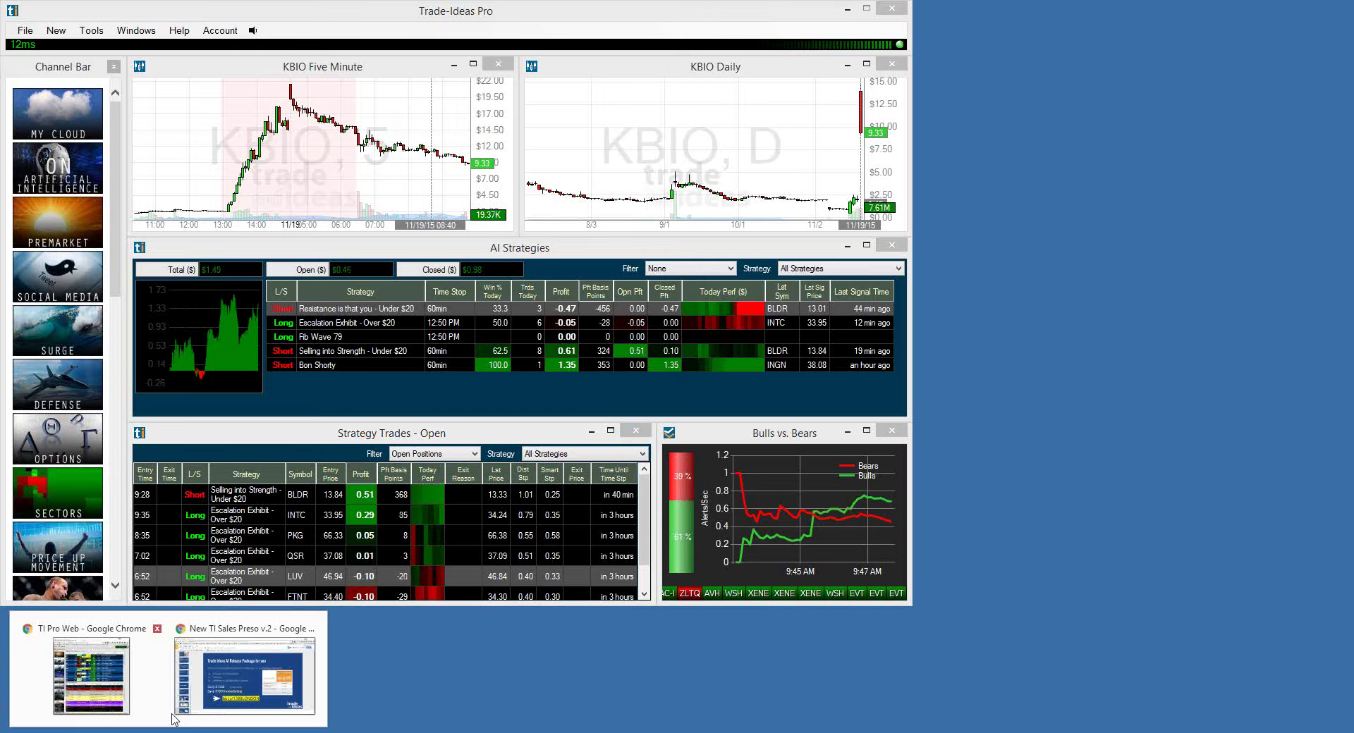
pyautogui.click(174, 719)
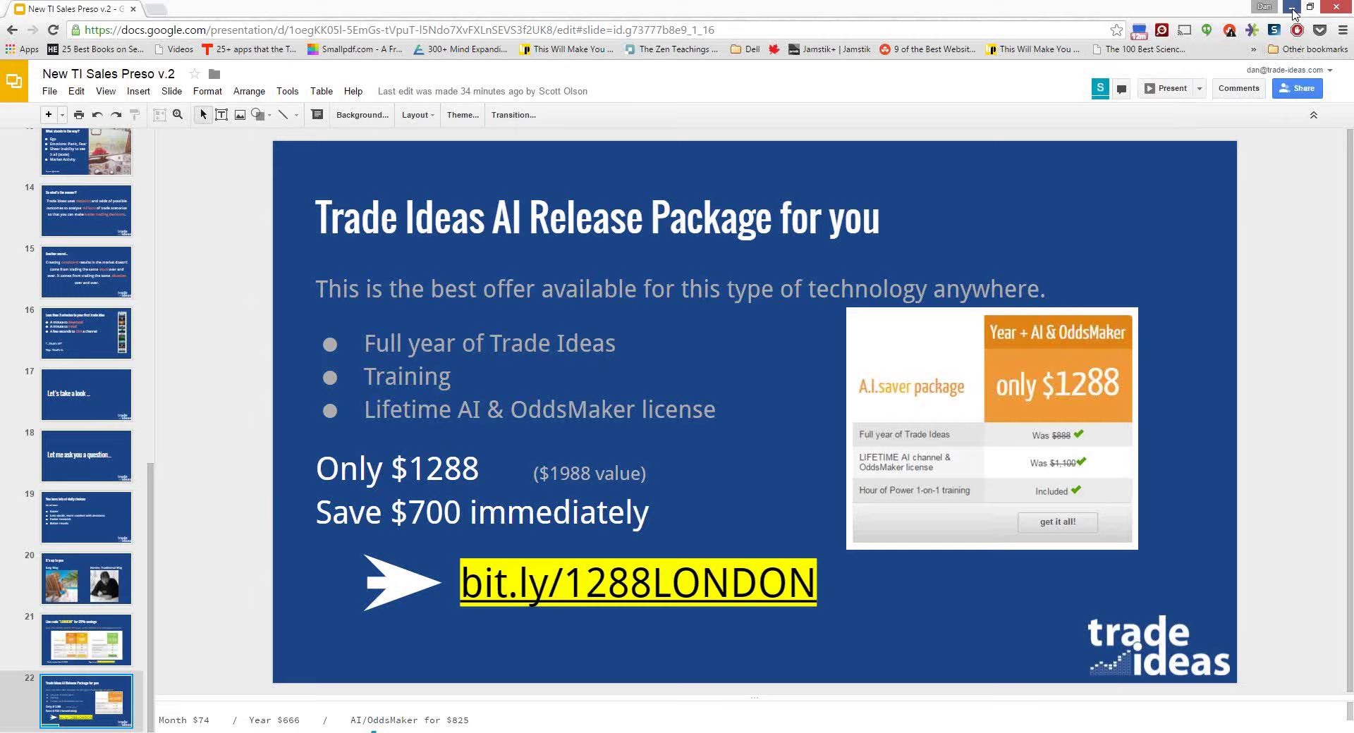
pyautogui.click(1293, 9)
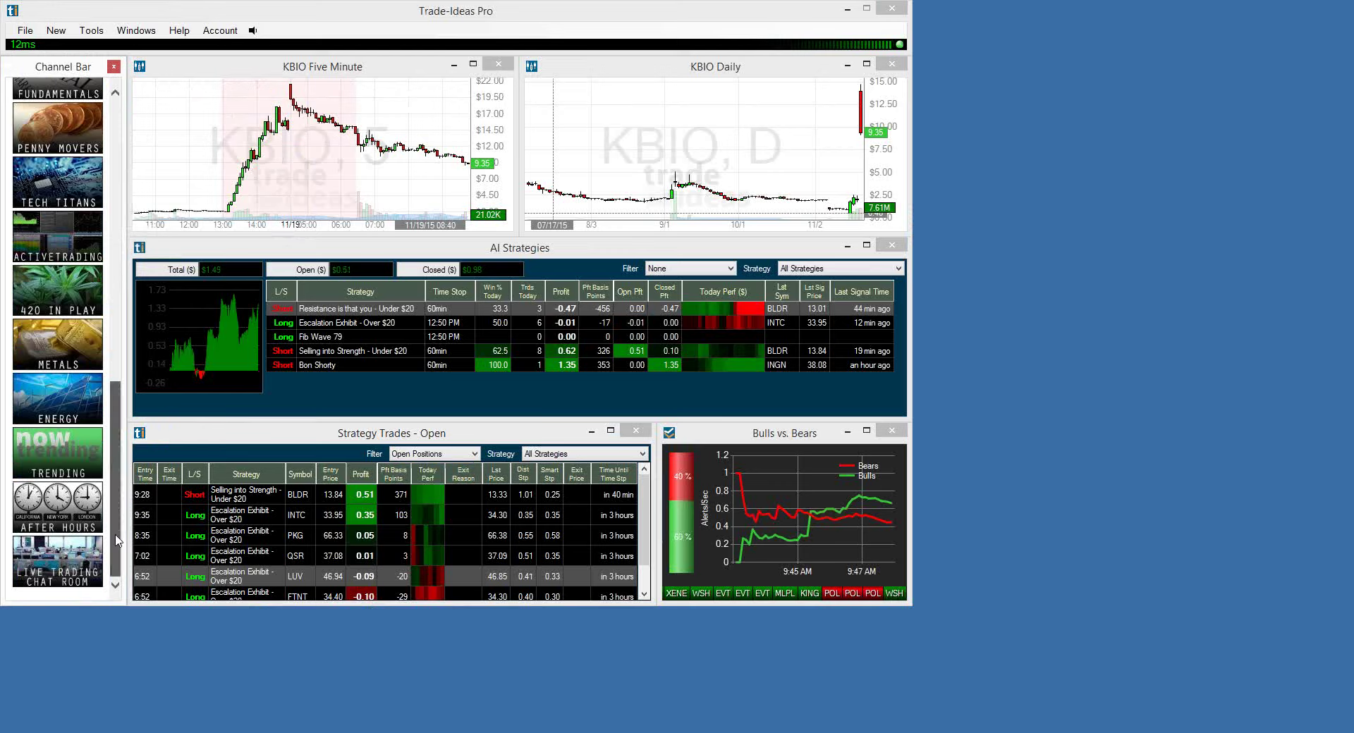
pyautogui.moveTo(118, 540); pyautogui.dragTo(116, 260)
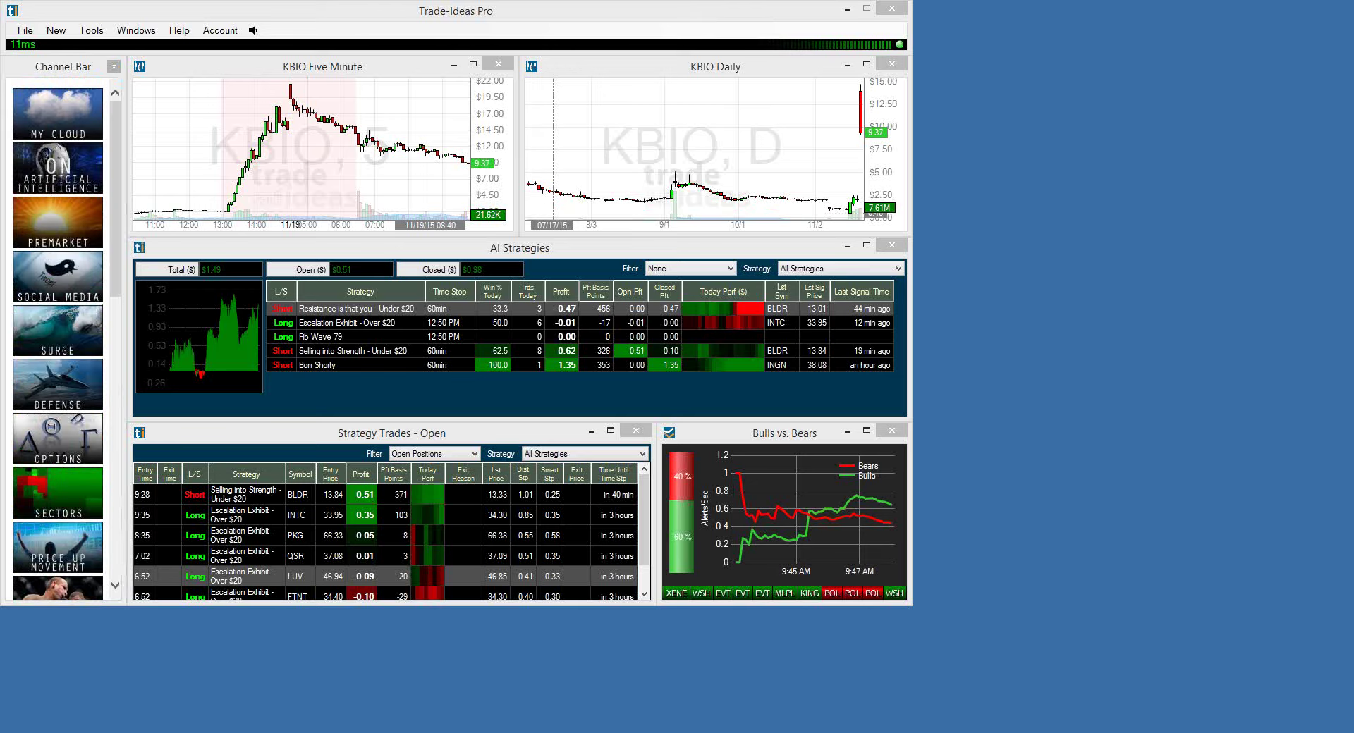
pyautogui.moveTo(169, 731)
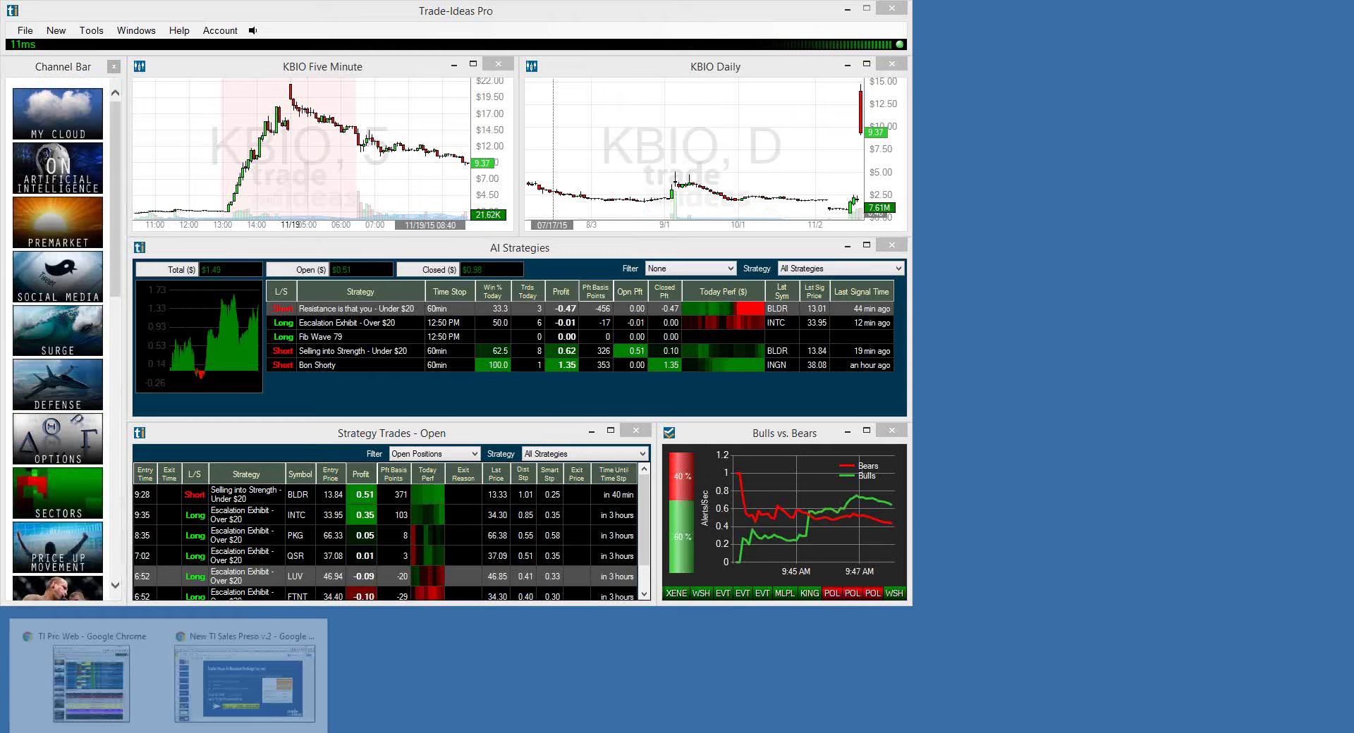
pyautogui.click(206, 680)
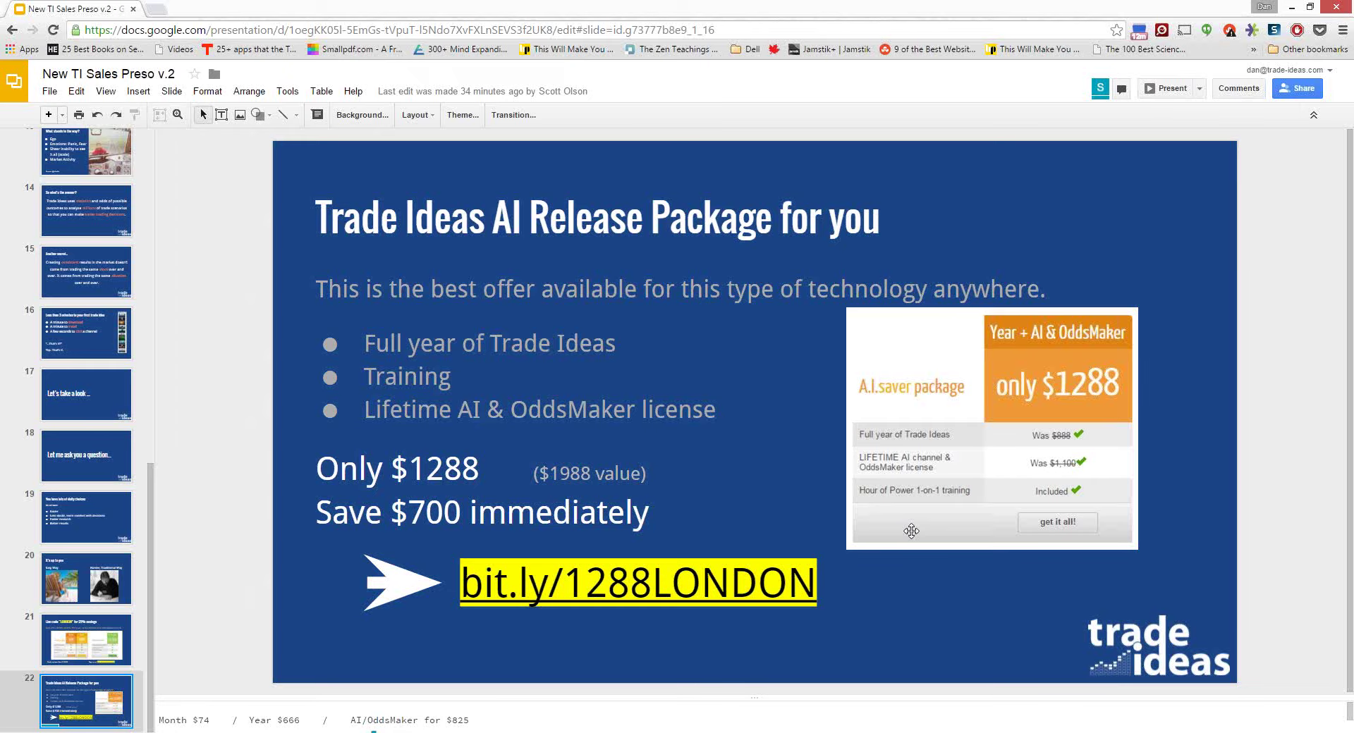
pyautogui.click(1295, 14)
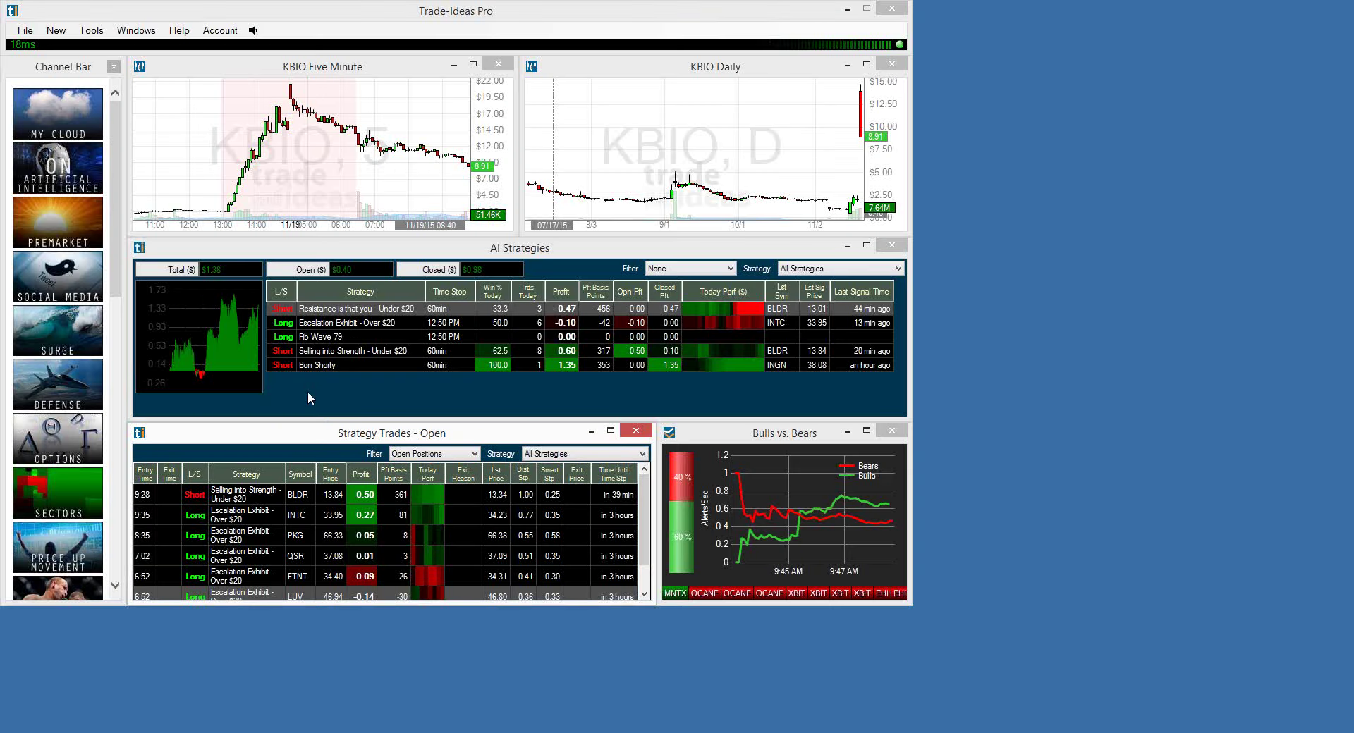
# Widen the Entry Time column and lengthen the Strategy Trades - Open window to reveal FTNT and SCCO.
pyautogui.click(308, 396)
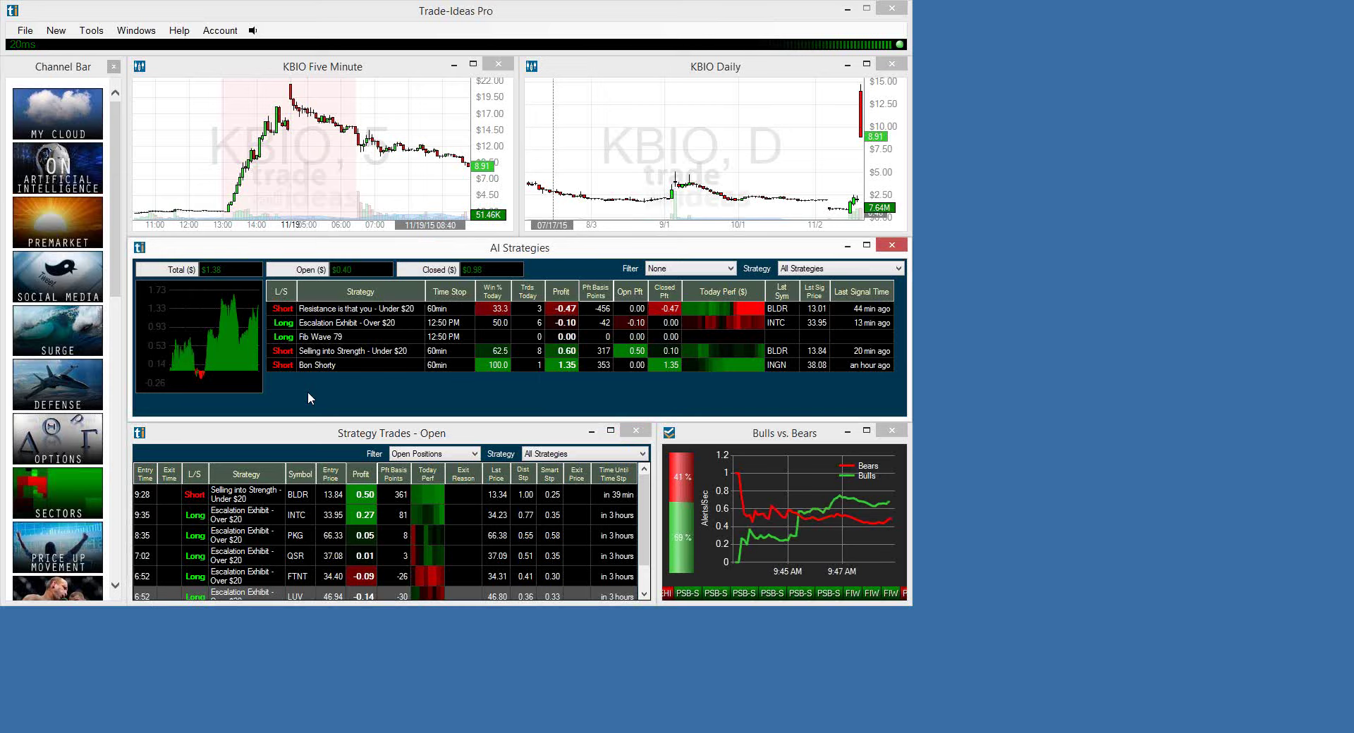
pyautogui.moveTo(156, 469); pyautogui.dragTo(160, 468)
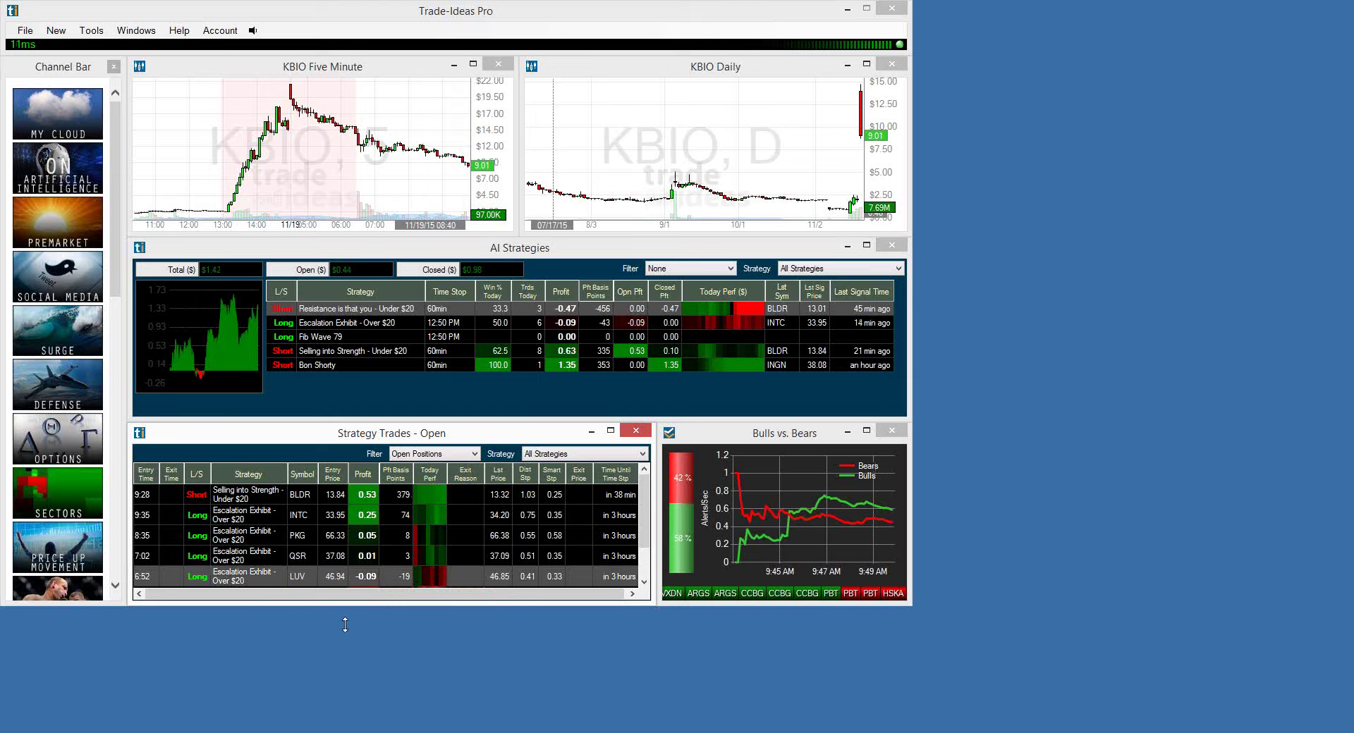
pyautogui.moveTo(342, 605); pyautogui.dragTo(348, 657)
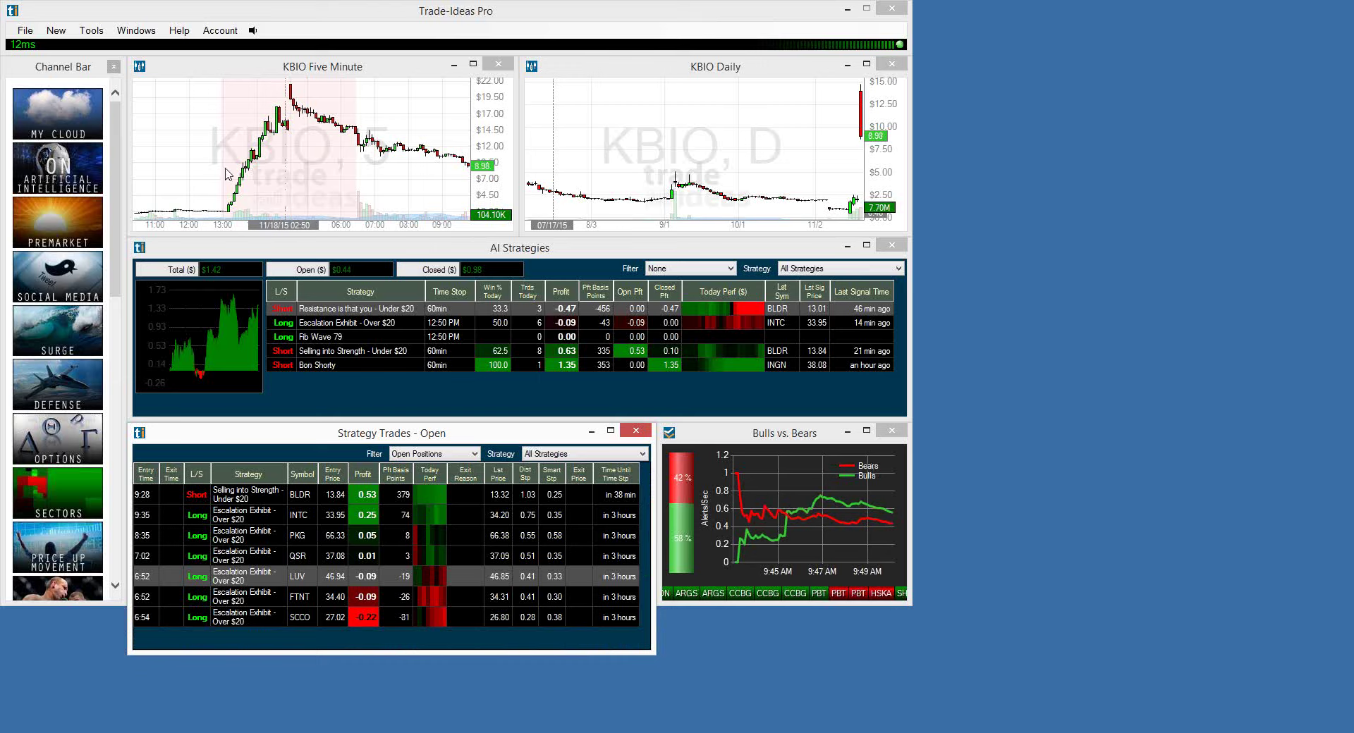
# Start a new alert window and set the Search tab to list filters.
pyautogui.click(55, 31)
pyautogui.click(61, 44)
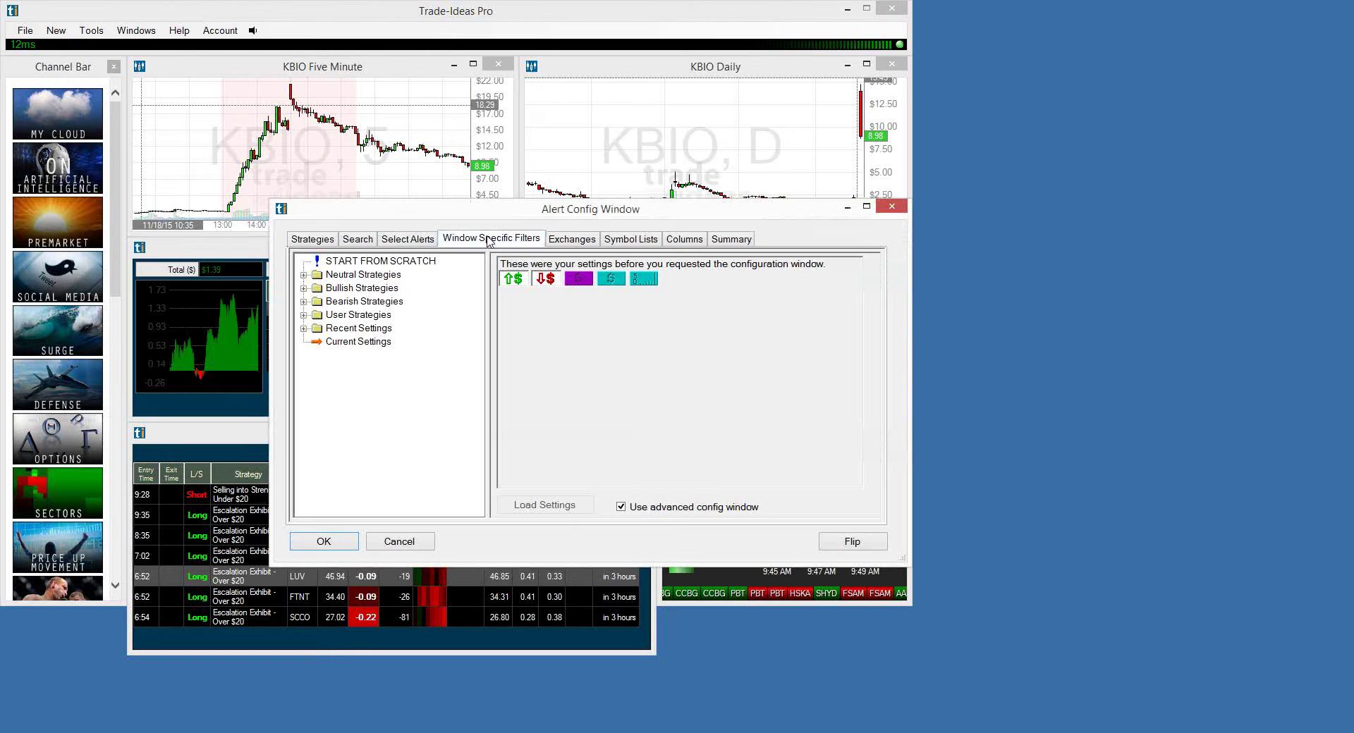
pyautogui.click(487, 240)
pyautogui.click(404, 240)
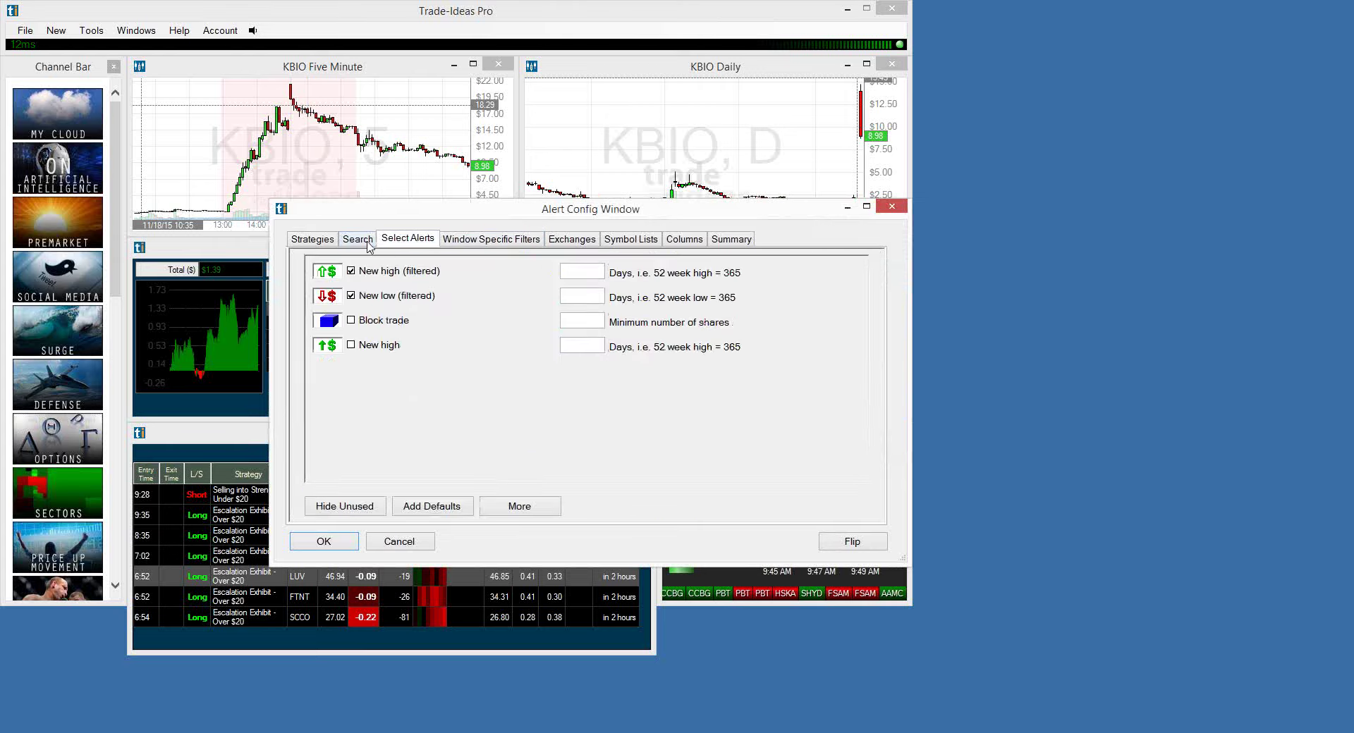
pyautogui.click(361, 240)
pyautogui.click(476, 272)
pyautogui.click(444, 305)
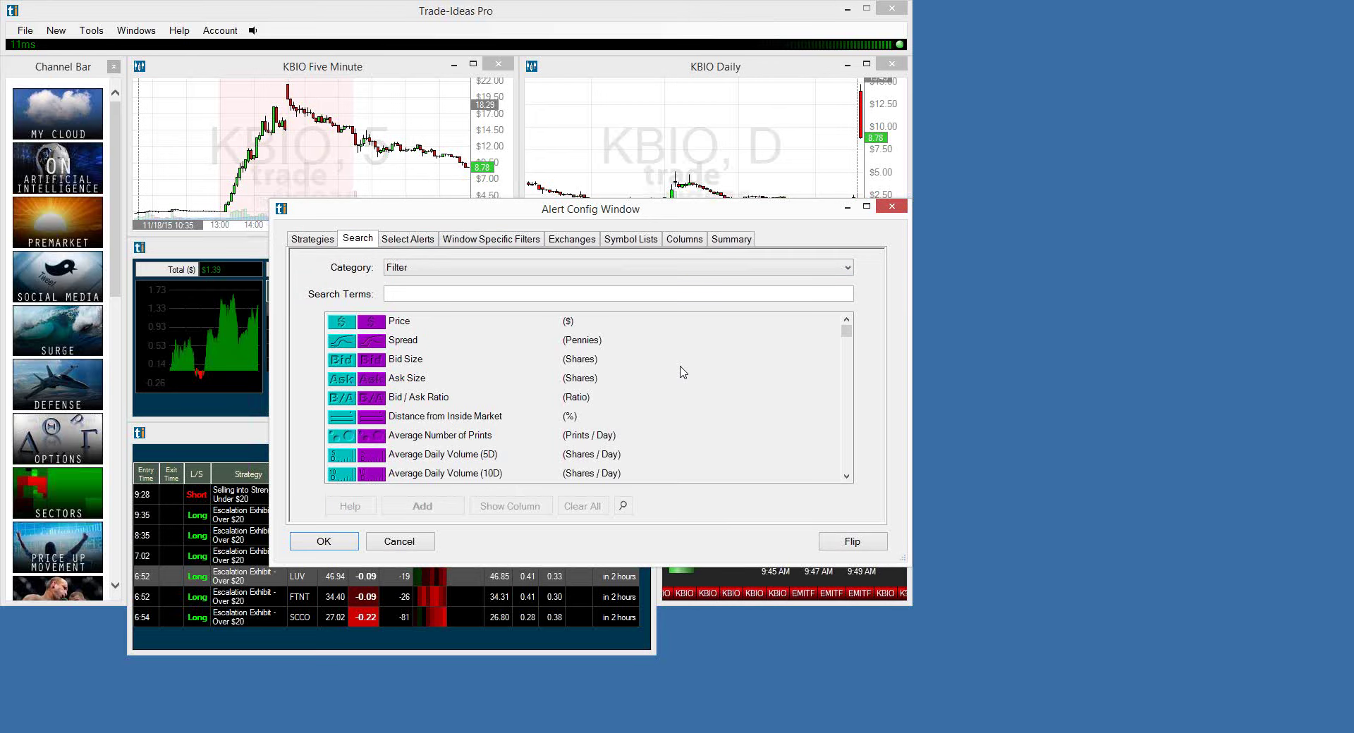
# Scroll down through the Filter search results in the Alert Config Window.
pyautogui.click(846, 477)
pyautogui.click(846, 476)
pyautogui.click(846, 476)
pyautogui.click(846, 477)
pyautogui.click(846, 476)
pyautogui.click(846, 476)
pyautogui.click(846, 477)
pyautogui.click(846, 477)
pyautogui.click(846, 477)
pyautogui.click(846, 477)
pyautogui.click(846, 477)
pyautogui.click(846, 477)
pyautogui.click(846, 476)
pyautogui.click(846, 477)
pyautogui.click(846, 477)
pyautogui.click(846, 476)
pyautogui.click(846, 476)
pyautogui.click(846, 476)
pyautogui.click(846, 477)
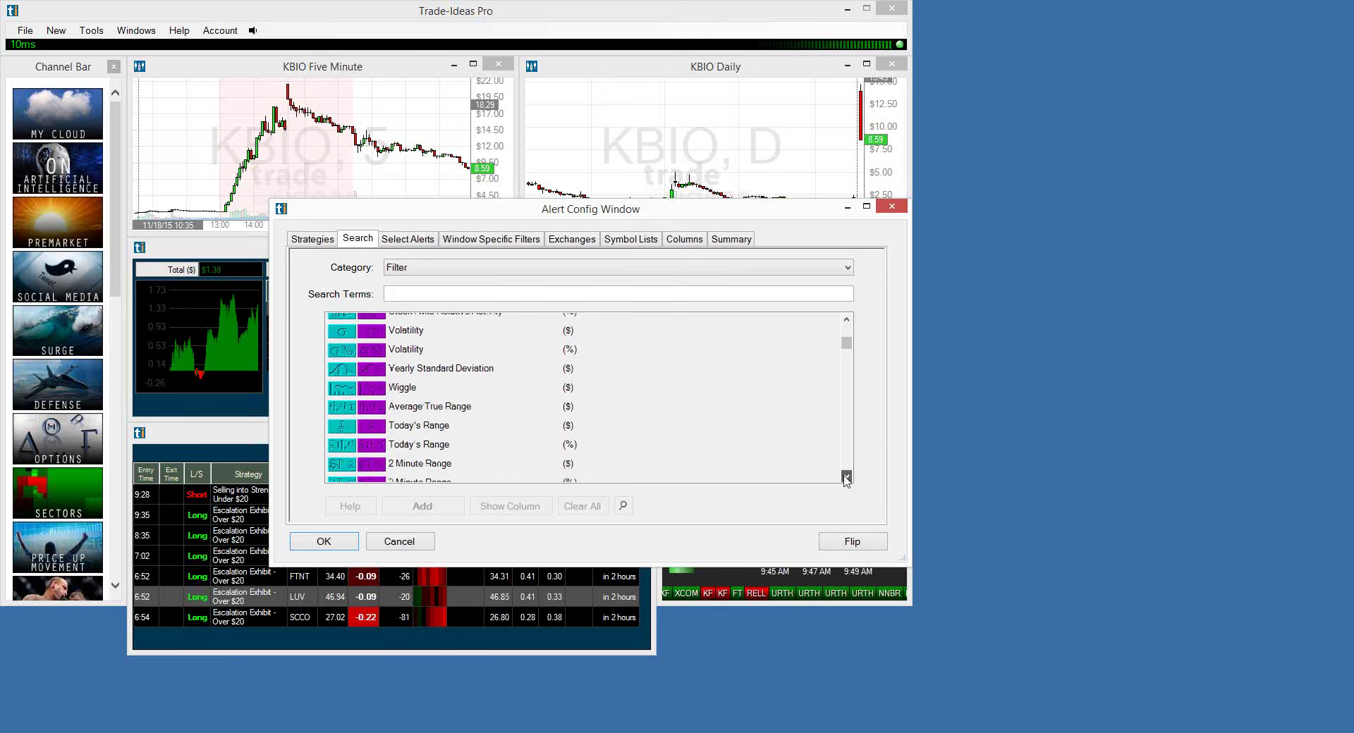
pyautogui.click(846, 476)
pyautogui.click(846, 476)
pyautogui.click(846, 477)
pyautogui.click(846, 477)
pyautogui.click(846, 477)
pyautogui.click(846, 477)
pyautogui.click(846, 476)
pyautogui.click(846, 477)
pyautogui.click(846, 477)
pyautogui.click(846, 476)
pyautogui.click(846, 477)
pyautogui.click(846, 477)
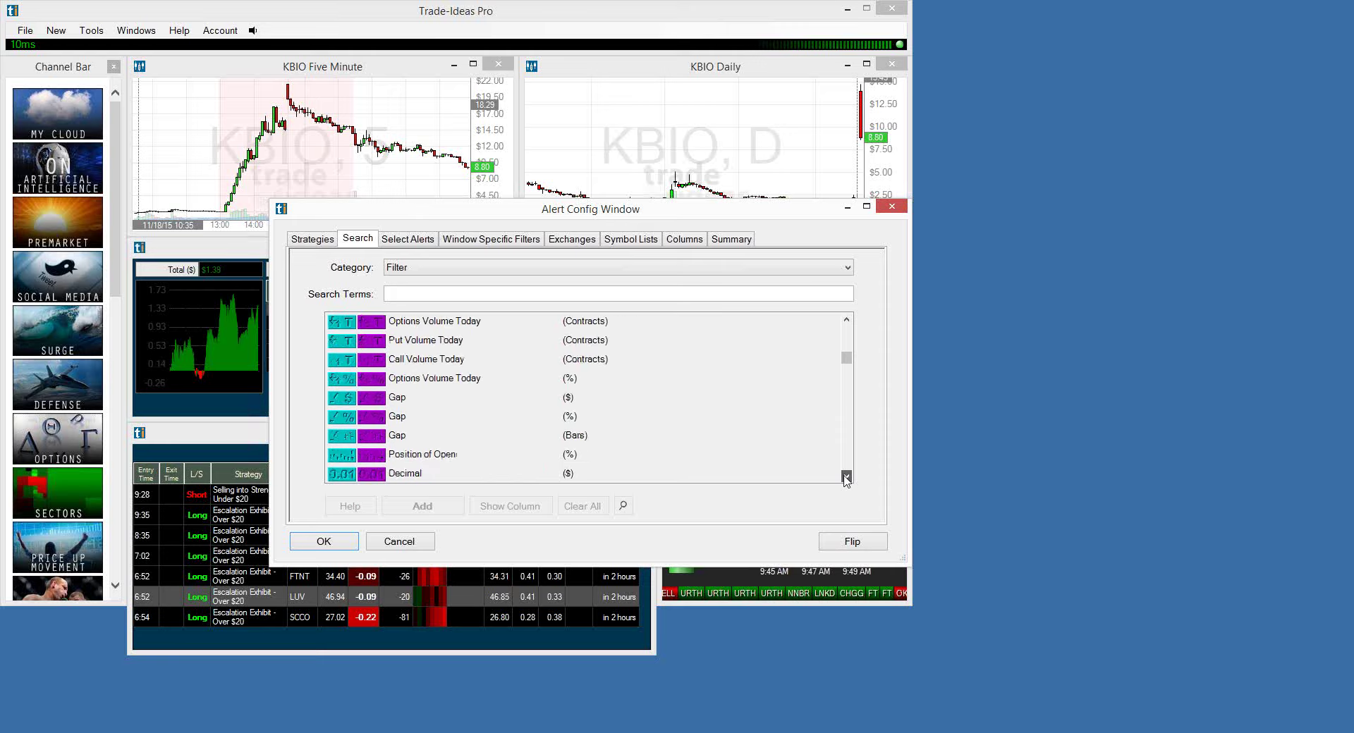
pyautogui.moveTo(846, 477); pyautogui.dragTo(846, 476)
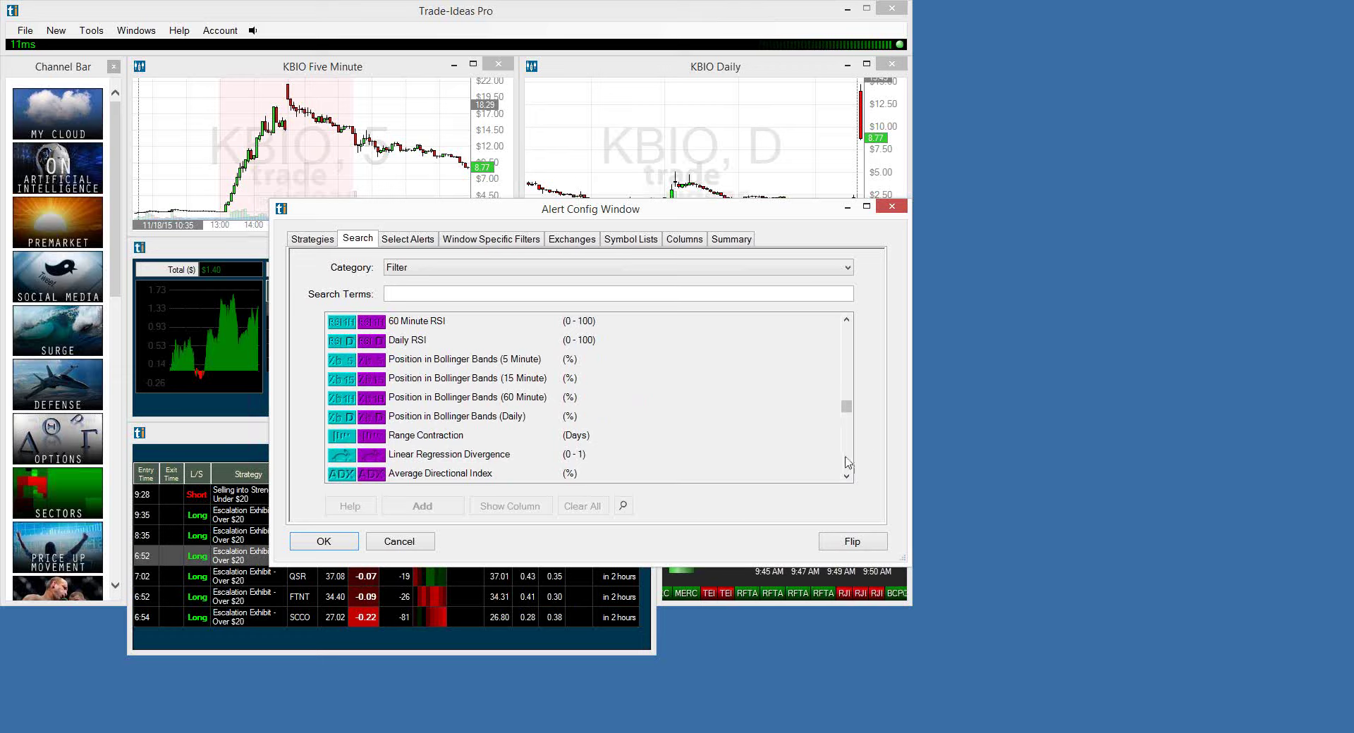
# Browse the rest of the filter list, then close the Alert Config Window without changes.
pyautogui.scroll(-5, 848, 463)
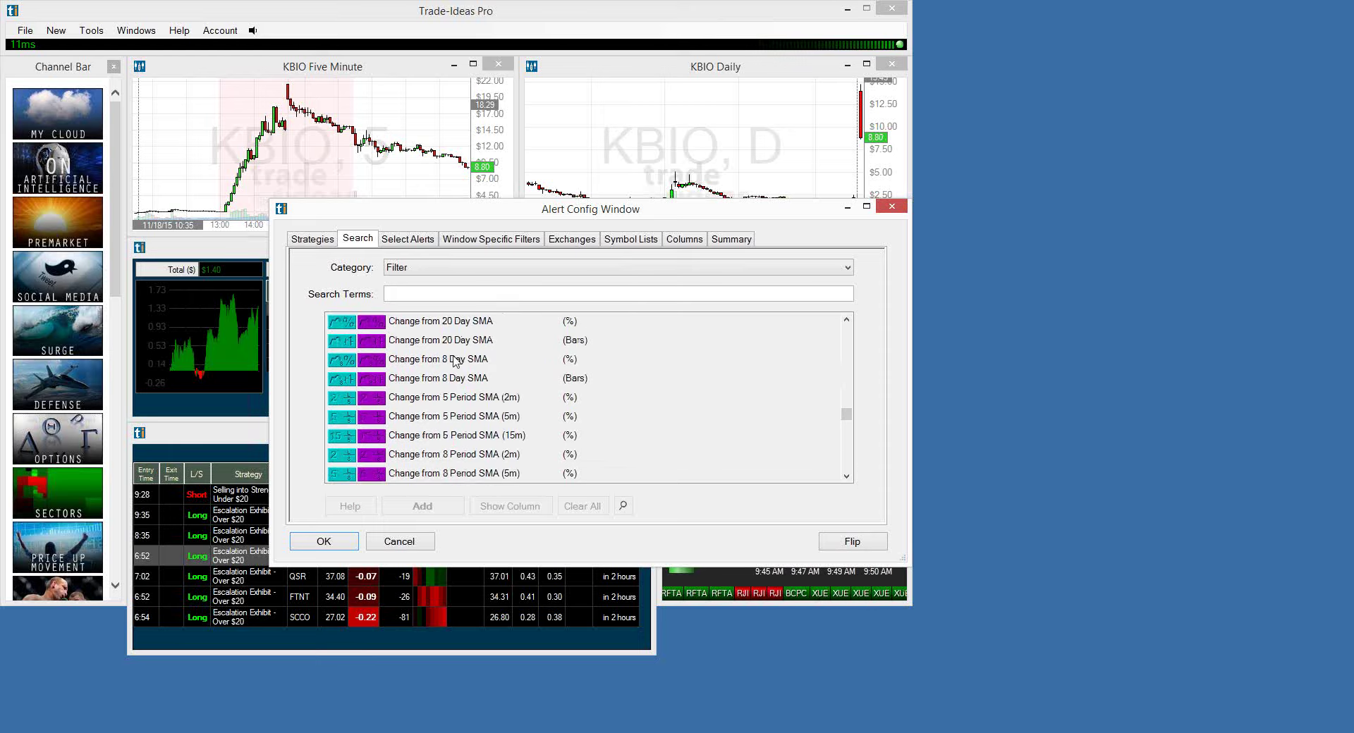
pyautogui.click(846, 474)
pyautogui.scroll(-2, 848, 470)
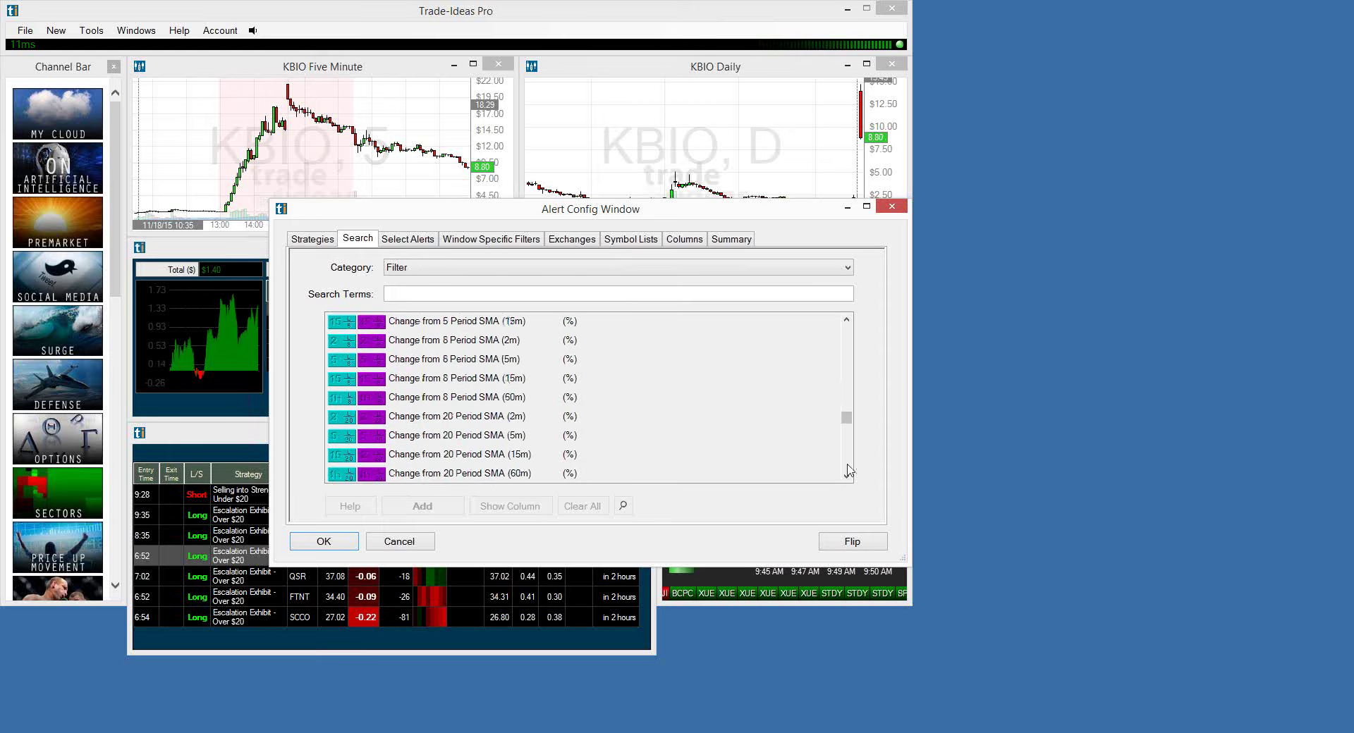
pyautogui.click(847, 474)
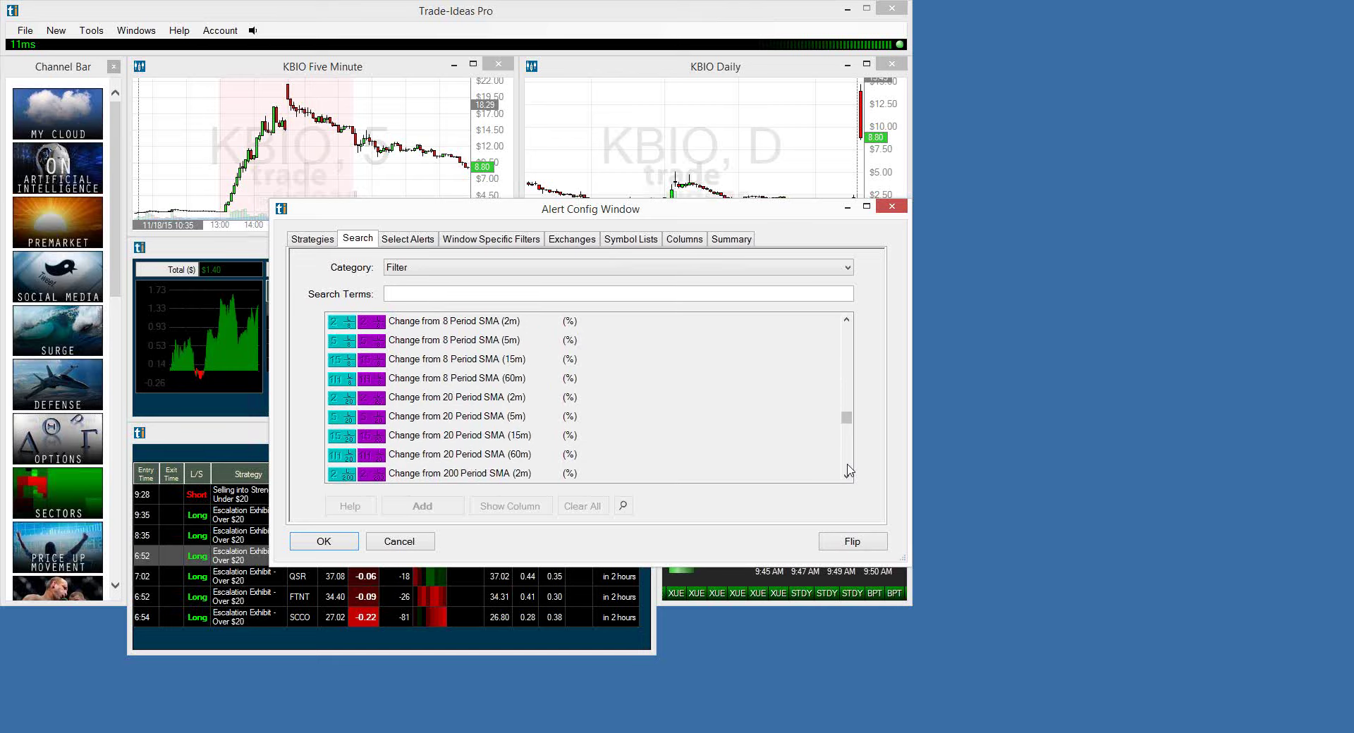
pyautogui.scroll(-6, 849, 471)
pyautogui.scroll(-2, 623, 435)
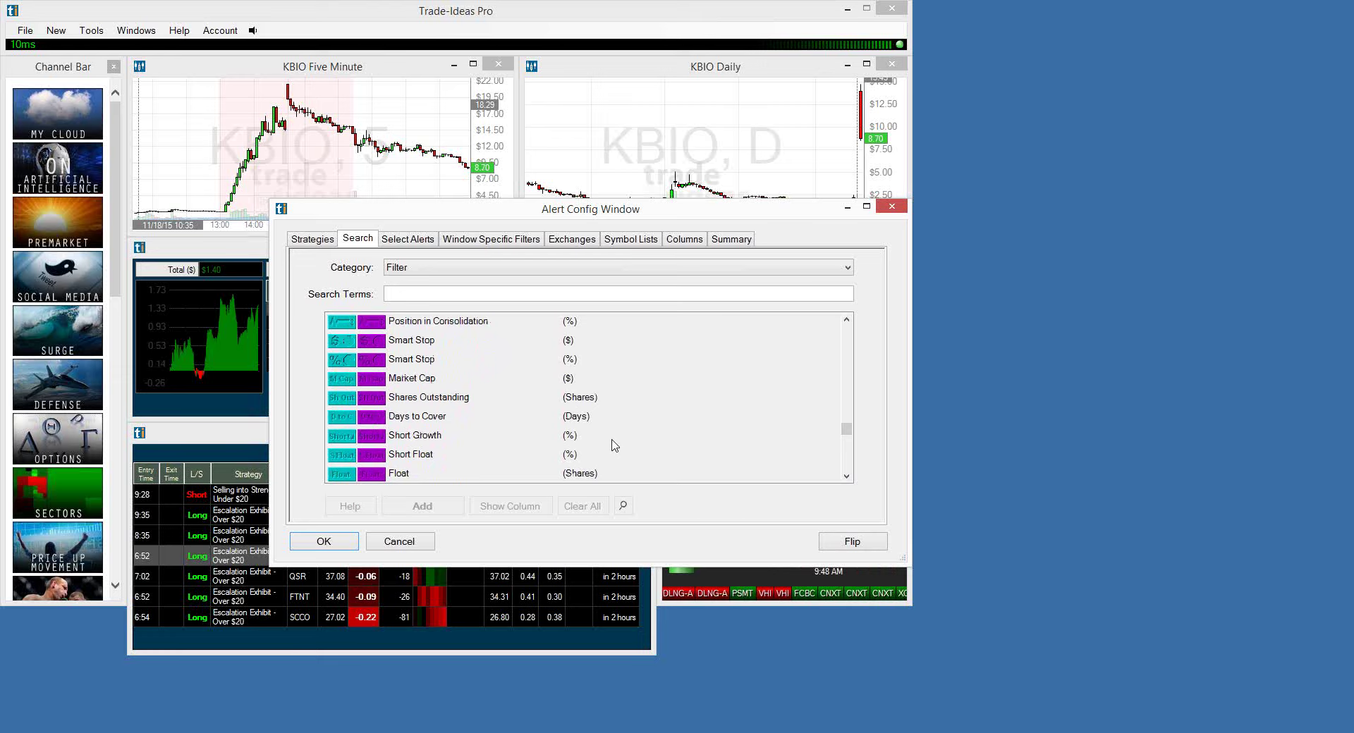
pyautogui.click(846, 477)
pyautogui.click(846, 476)
pyautogui.click(846, 477)
pyautogui.click(846, 477)
pyautogui.click(846, 476)
pyautogui.click(846, 477)
pyautogui.click(846, 476)
pyautogui.click(846, 477)
pyautogui.click(846, 477)
pyautogui.click(846, 476)
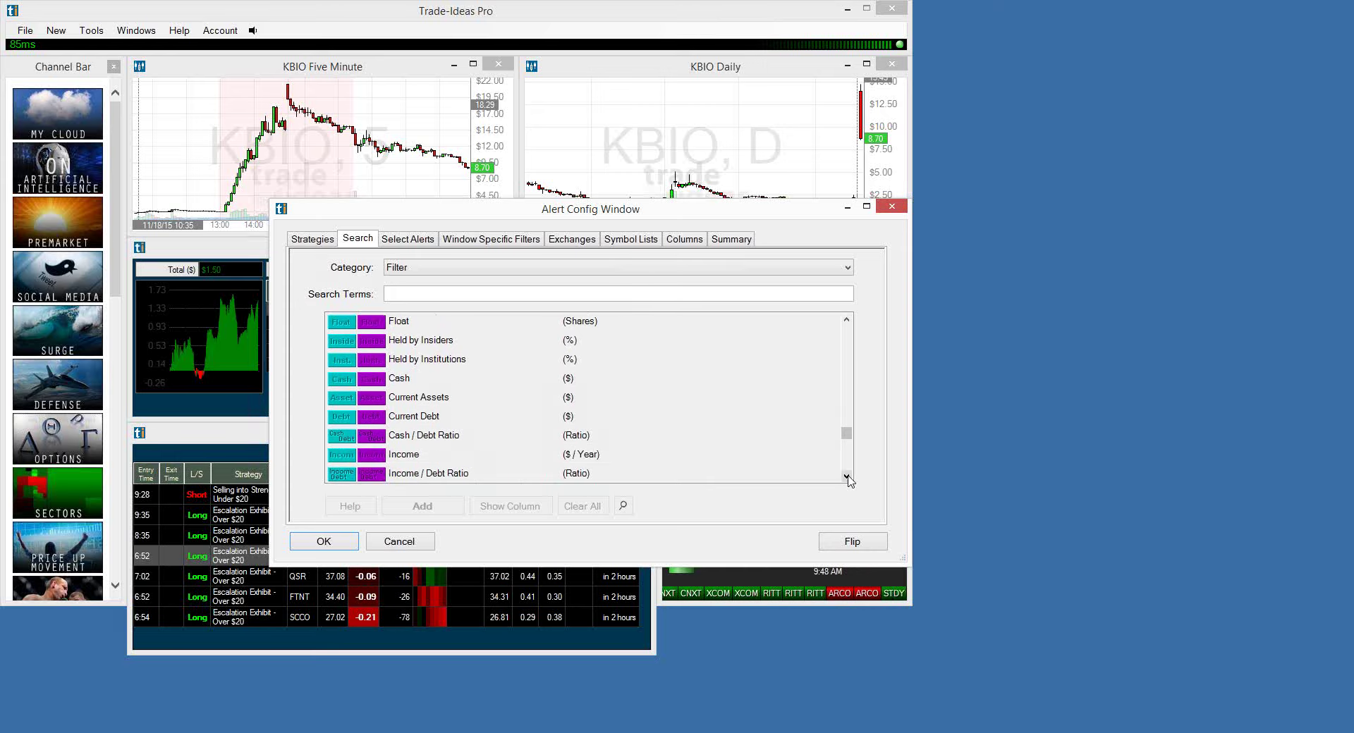
pyautogui.press('Escape')
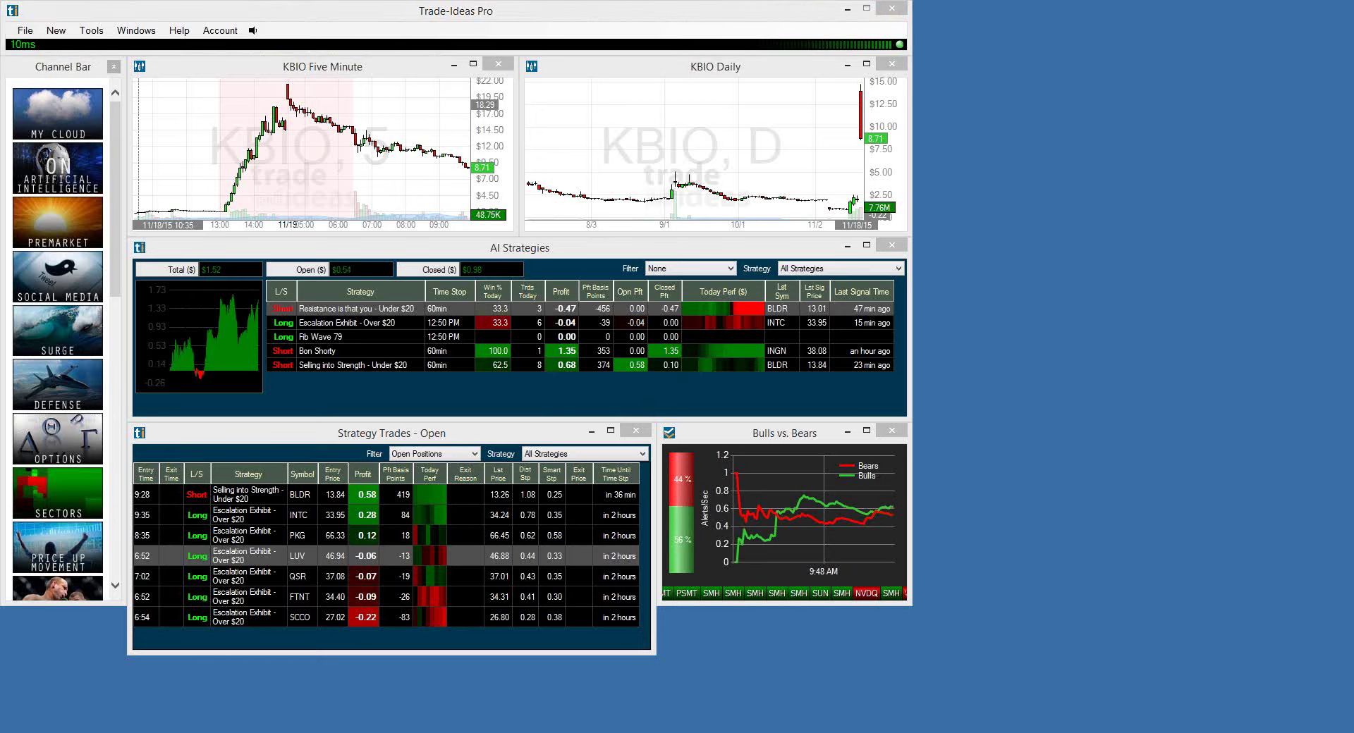
# Bring up Chrome maximized on the trade-ideas.com tab and go to the Products page.
pyautogui.moveTo(168, 729)
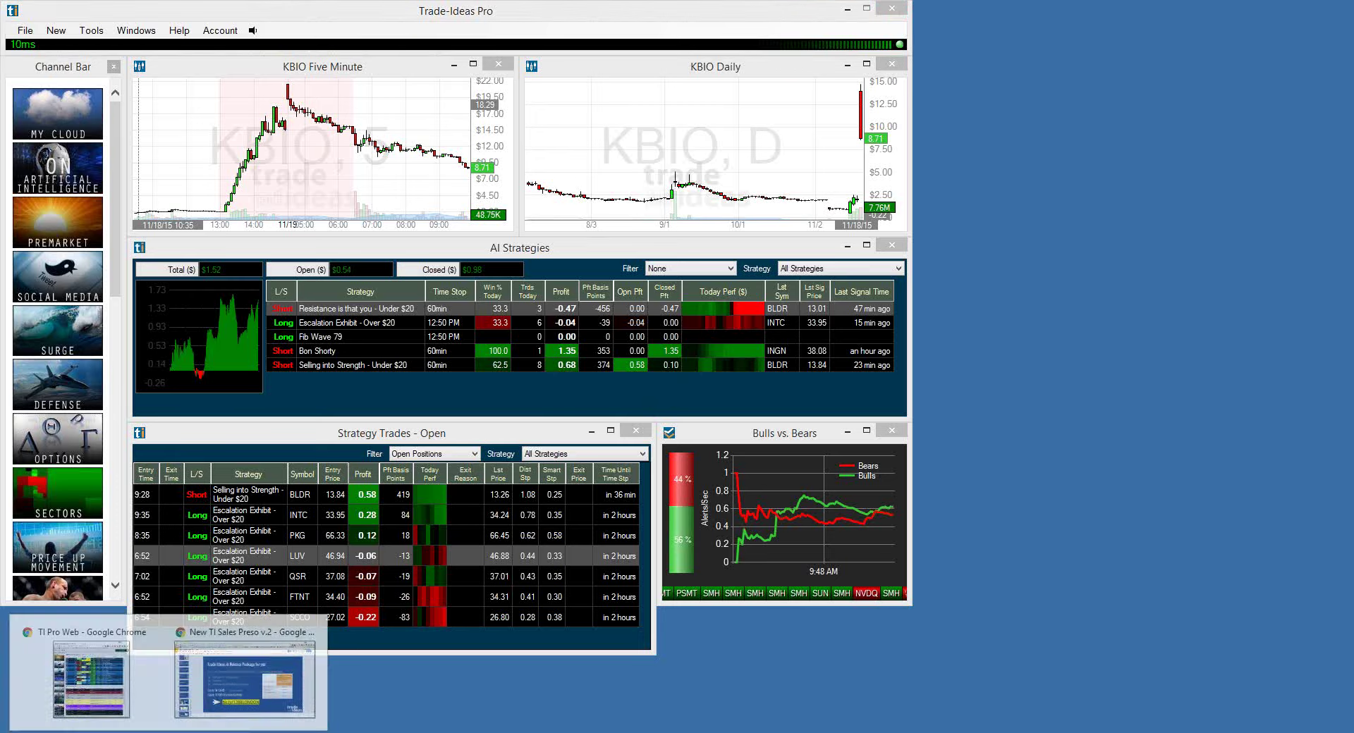
pyautogui.click(107, 691)
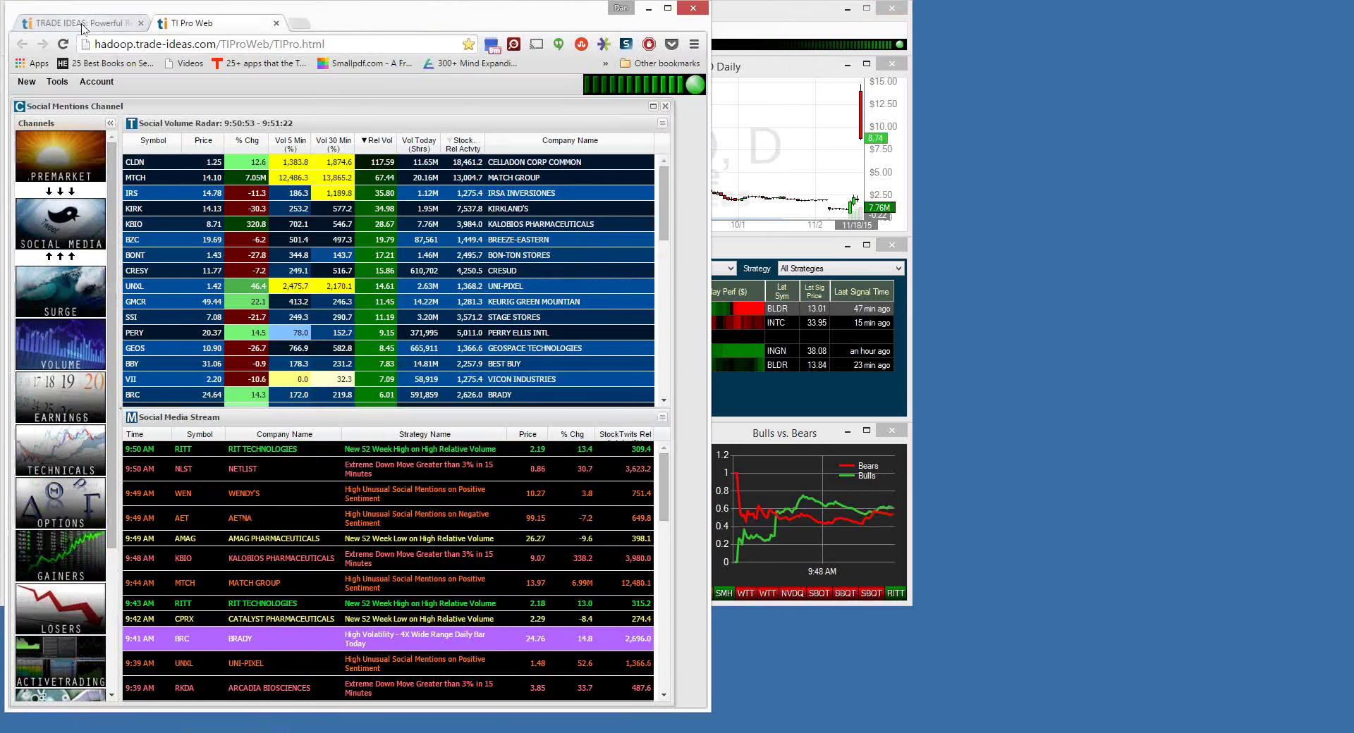
pyautogui.click(83, 25)
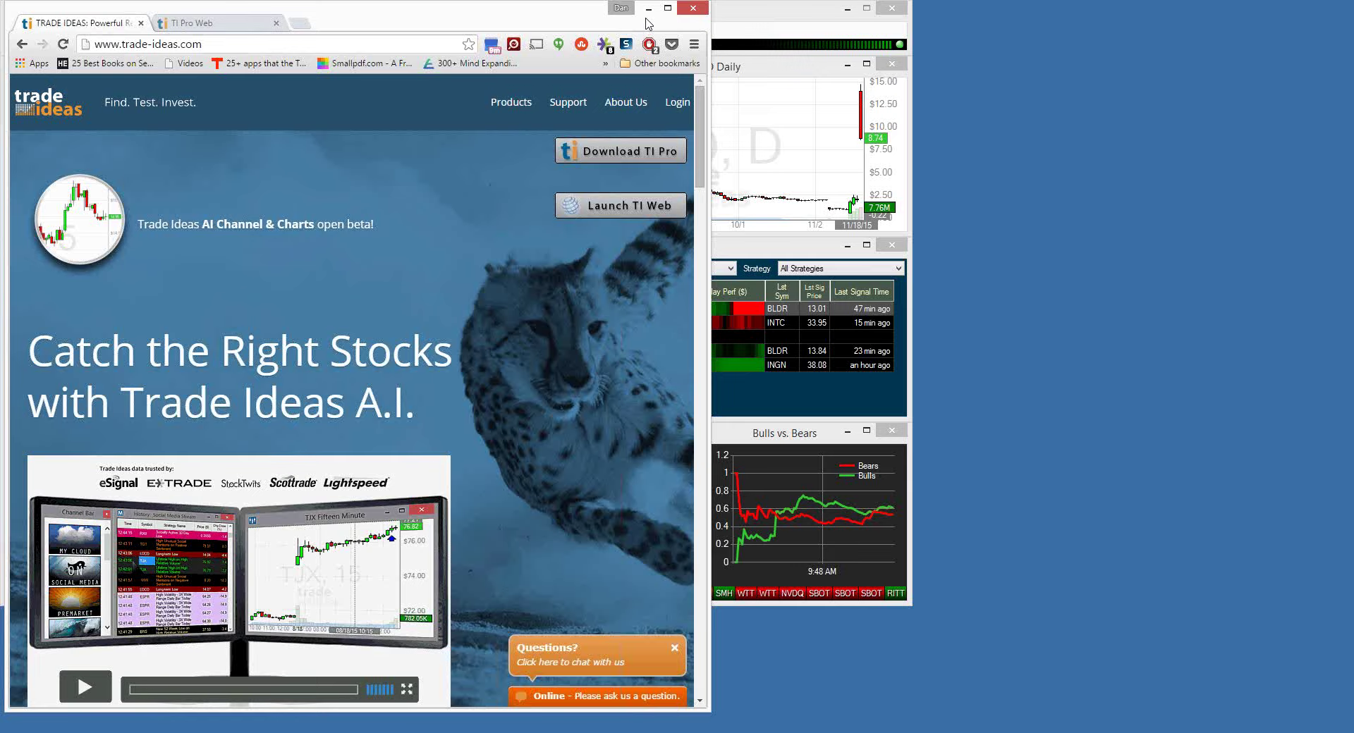
pyautogui.click(667, 8)
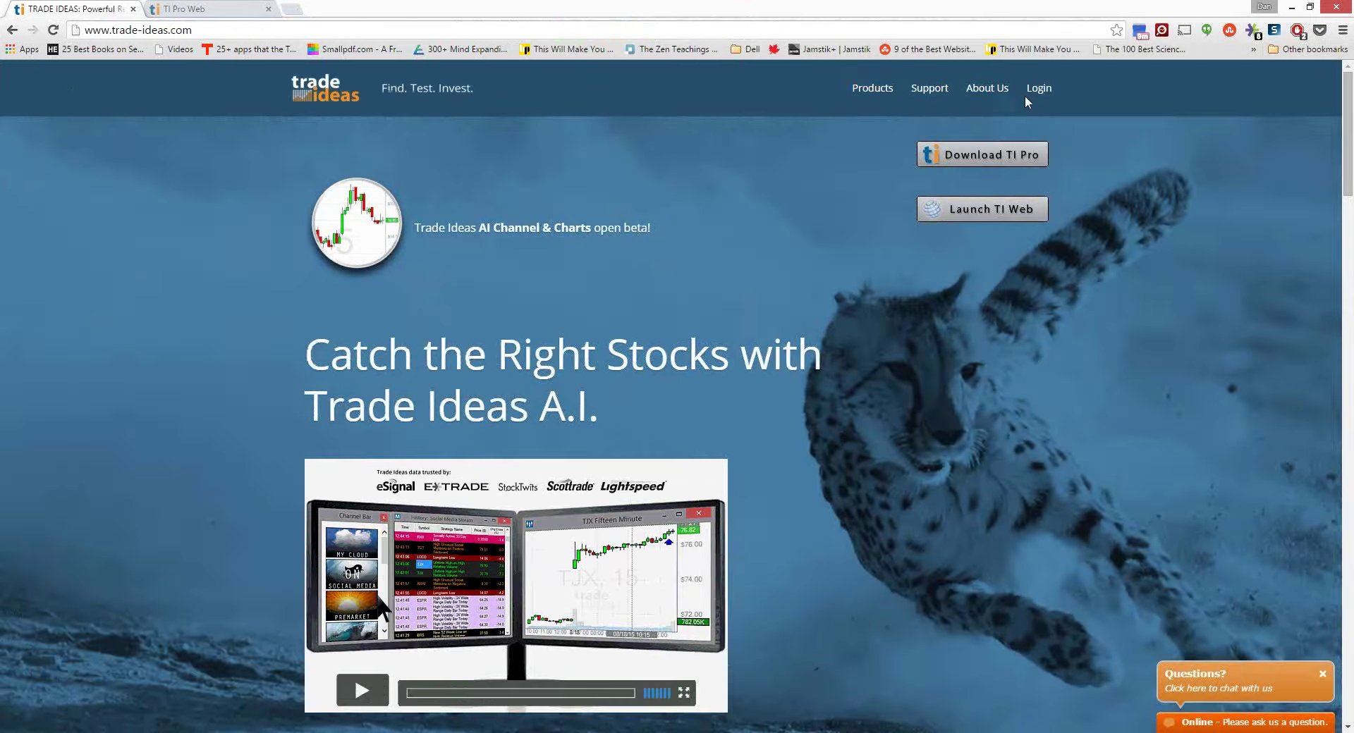
pyautogui.click(872, 88)
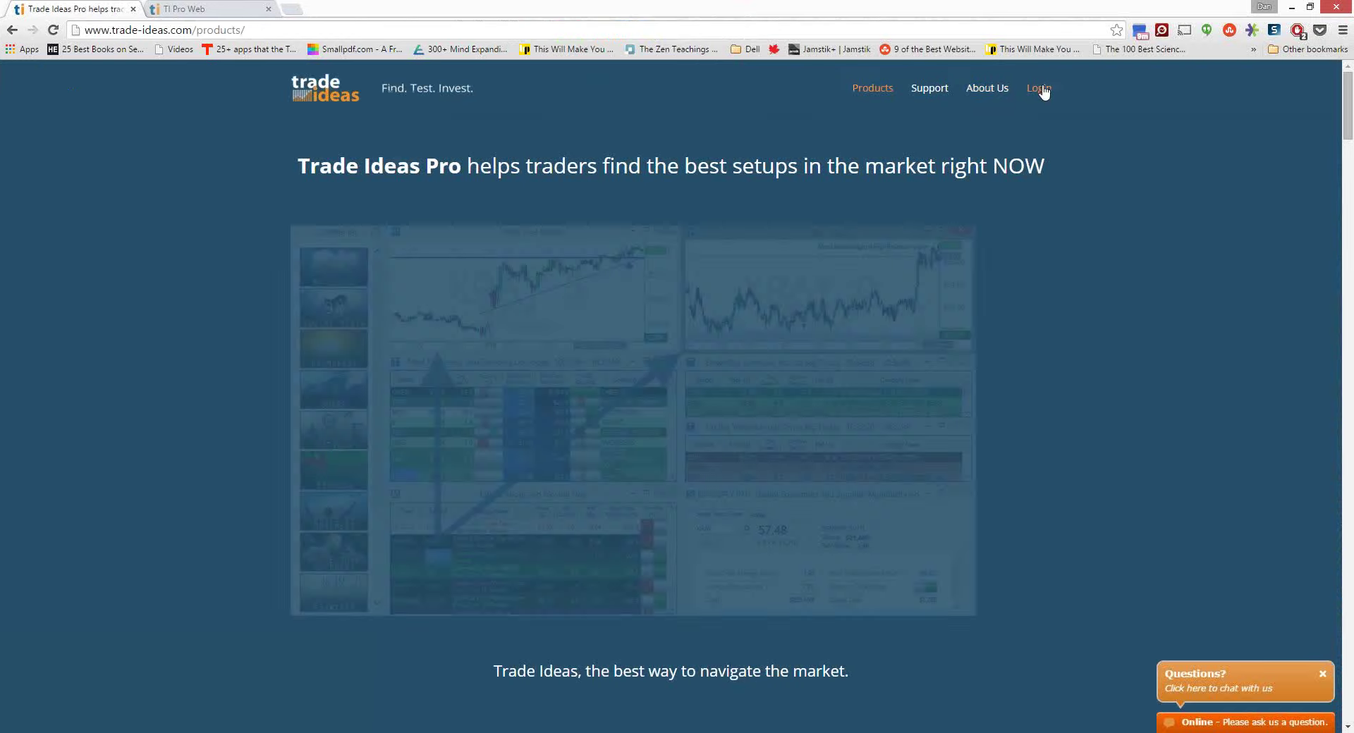
# Open Account > Formula Editor and scroll down the custom formula table.
pyautogui.click(1040, 89)
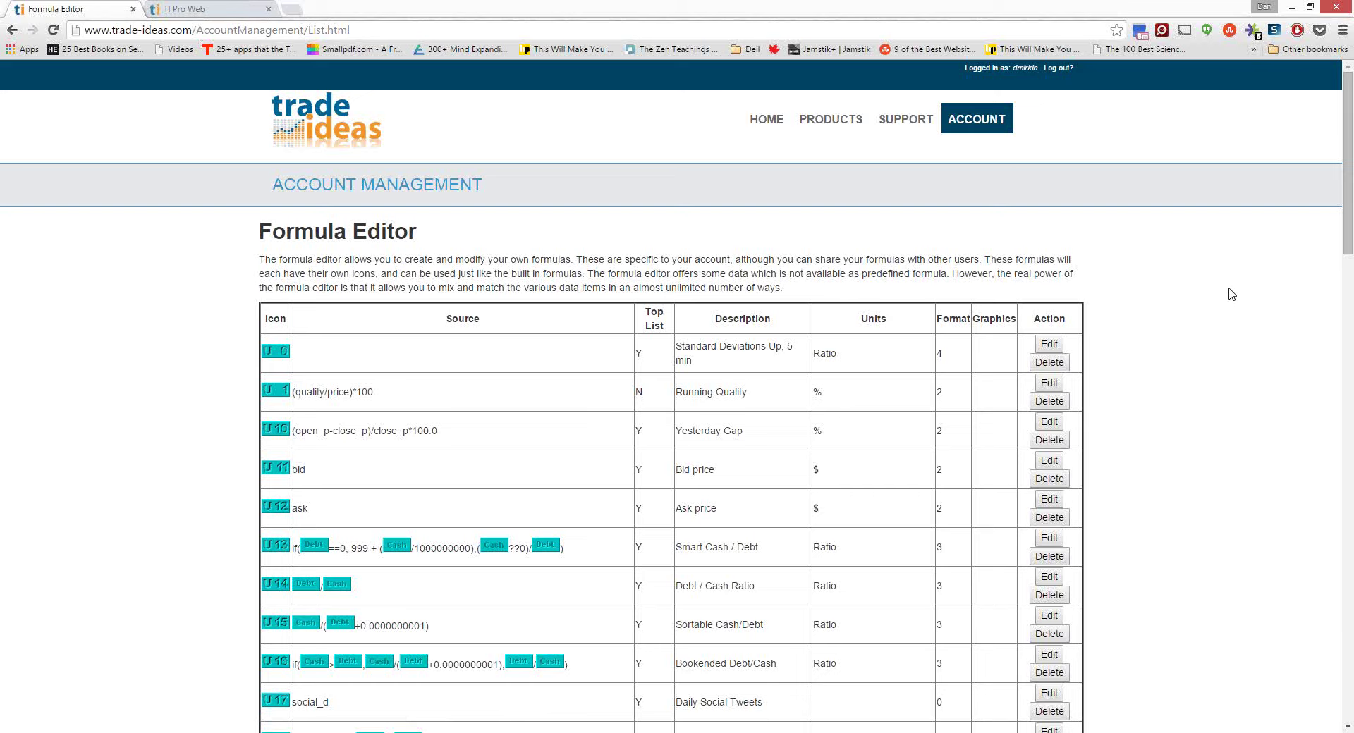
pyautogui.scroll(-1, 1232, 294)
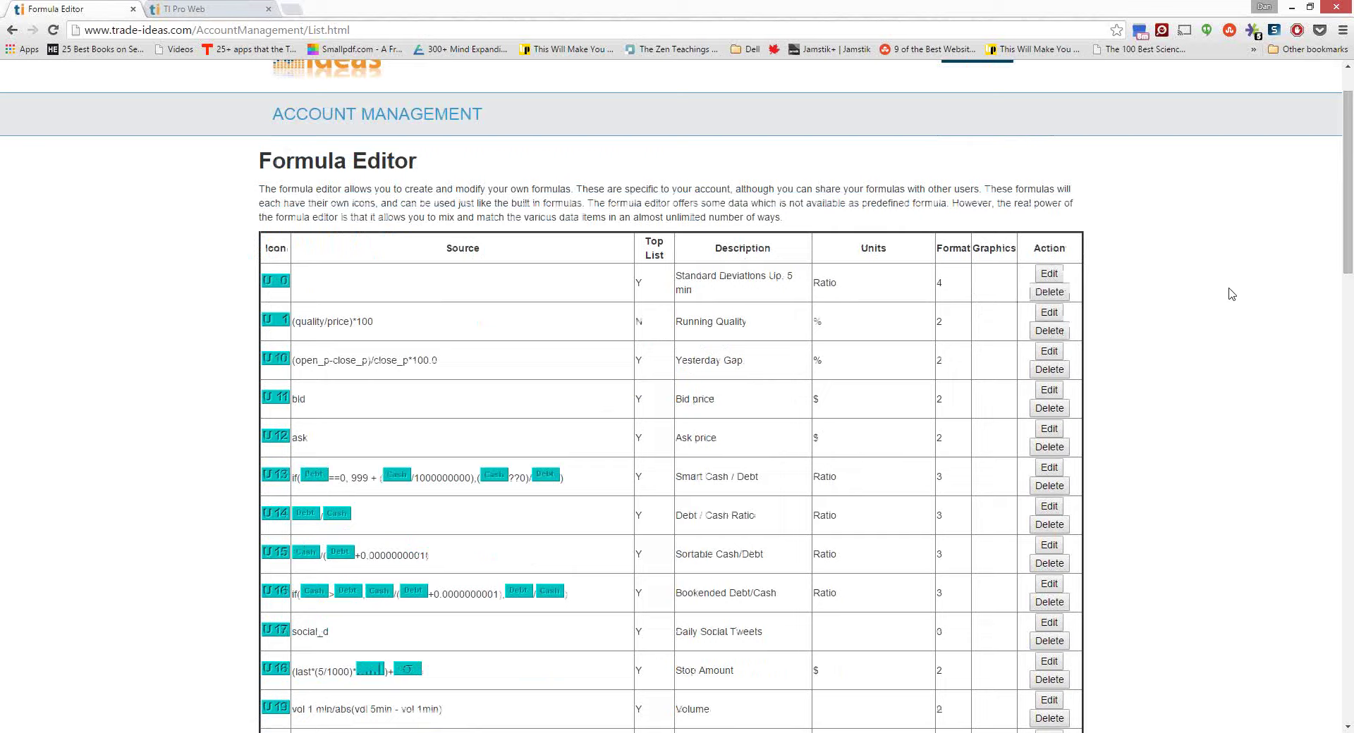
pyautogui.scroll(-1, 497, 492)
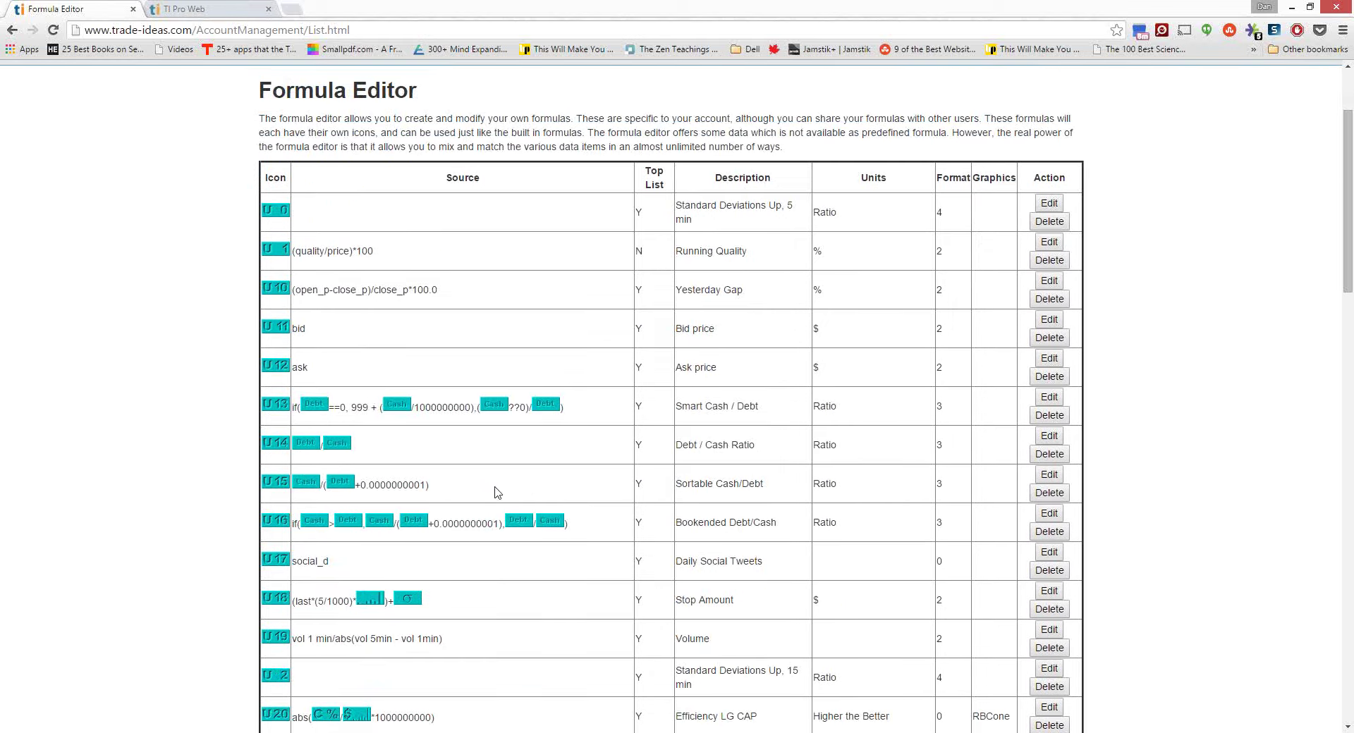
pyautogui.scroll(-1, 498, 492)
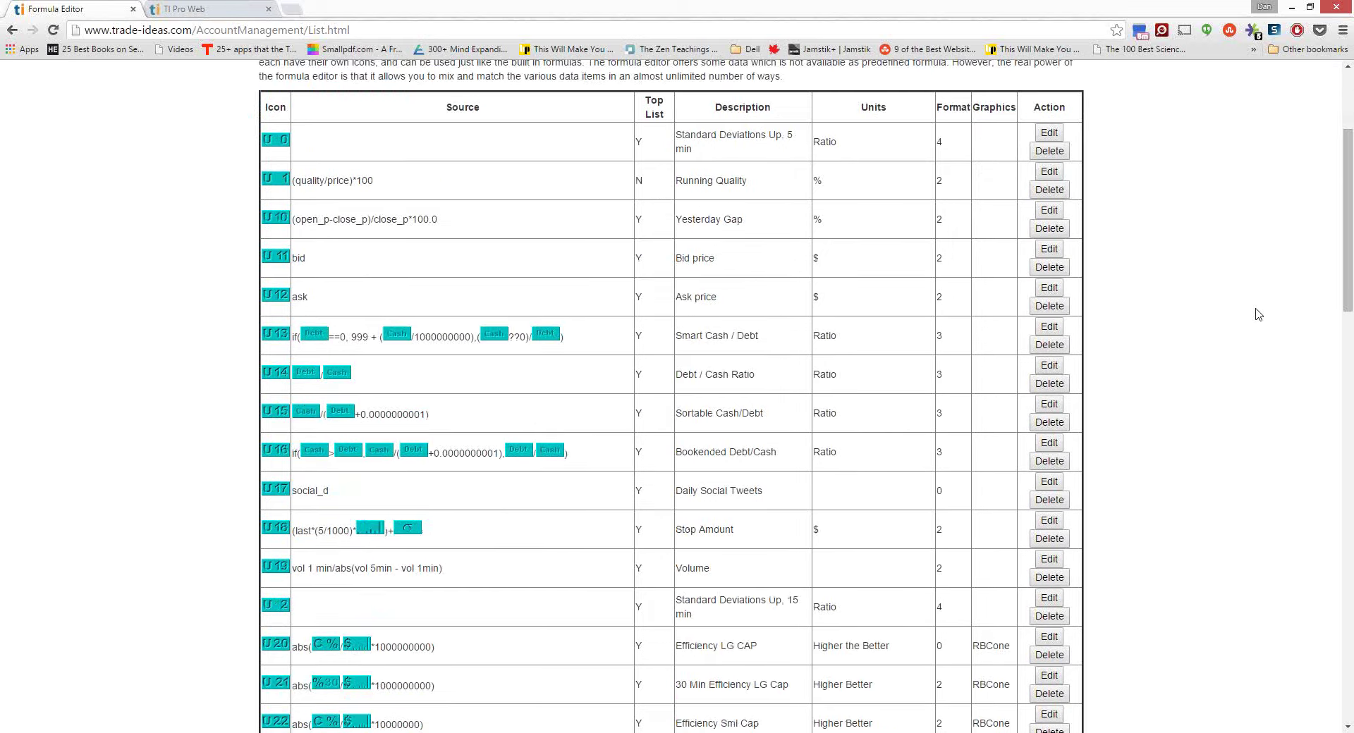
pyautogui.scroll(-1, 1258, 315)
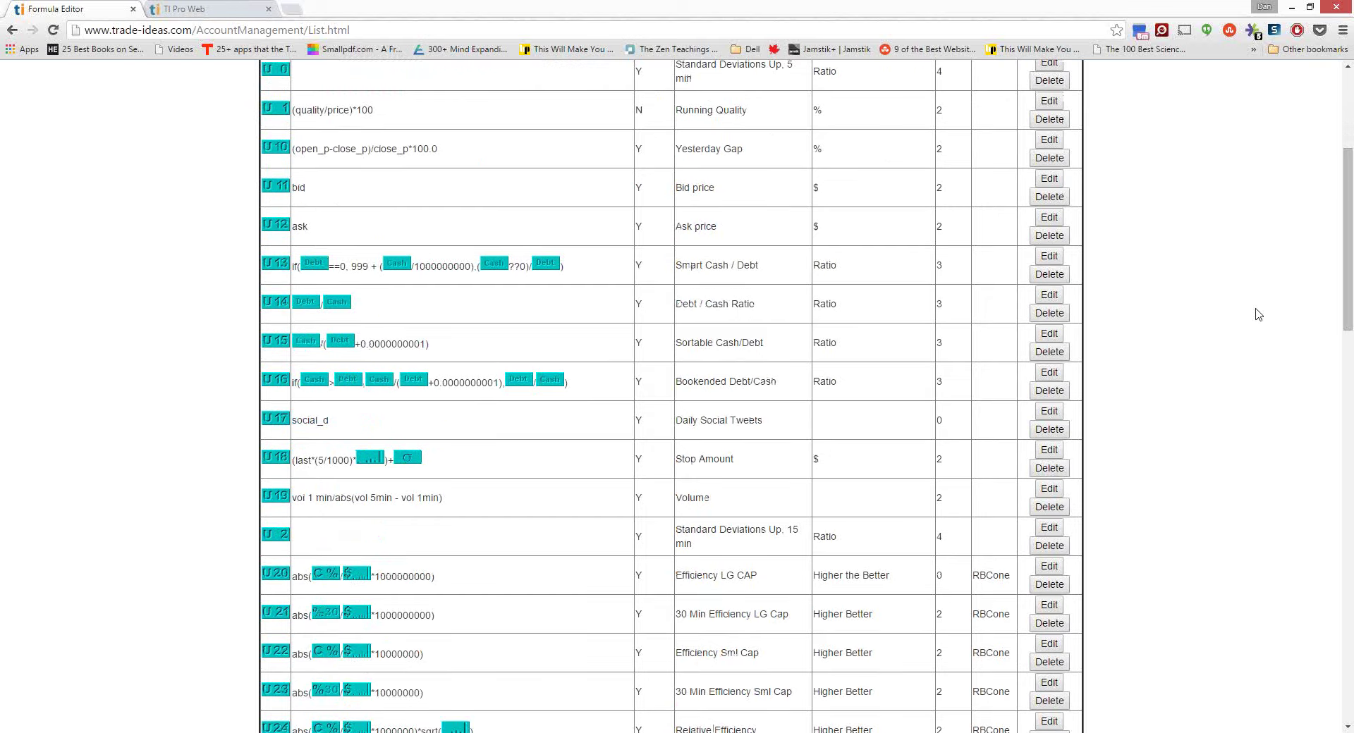
pyautogui.scroll(-1, 1258, 314)
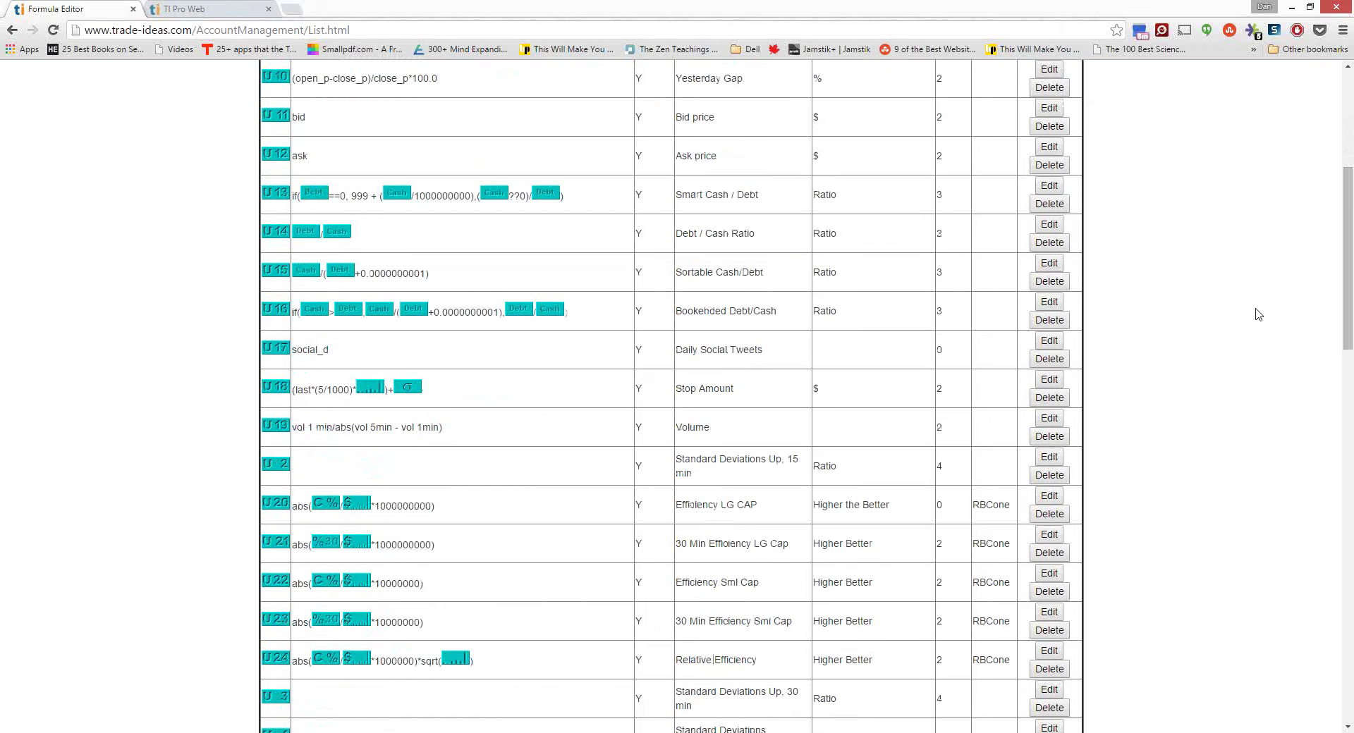
pyautogui.scroll(-4, 1258, 314)
# Finish reviewing the formulas, jump back to the top and close the Formula Editor tab.
pyautogui.scroll(-1, 1259, 314)
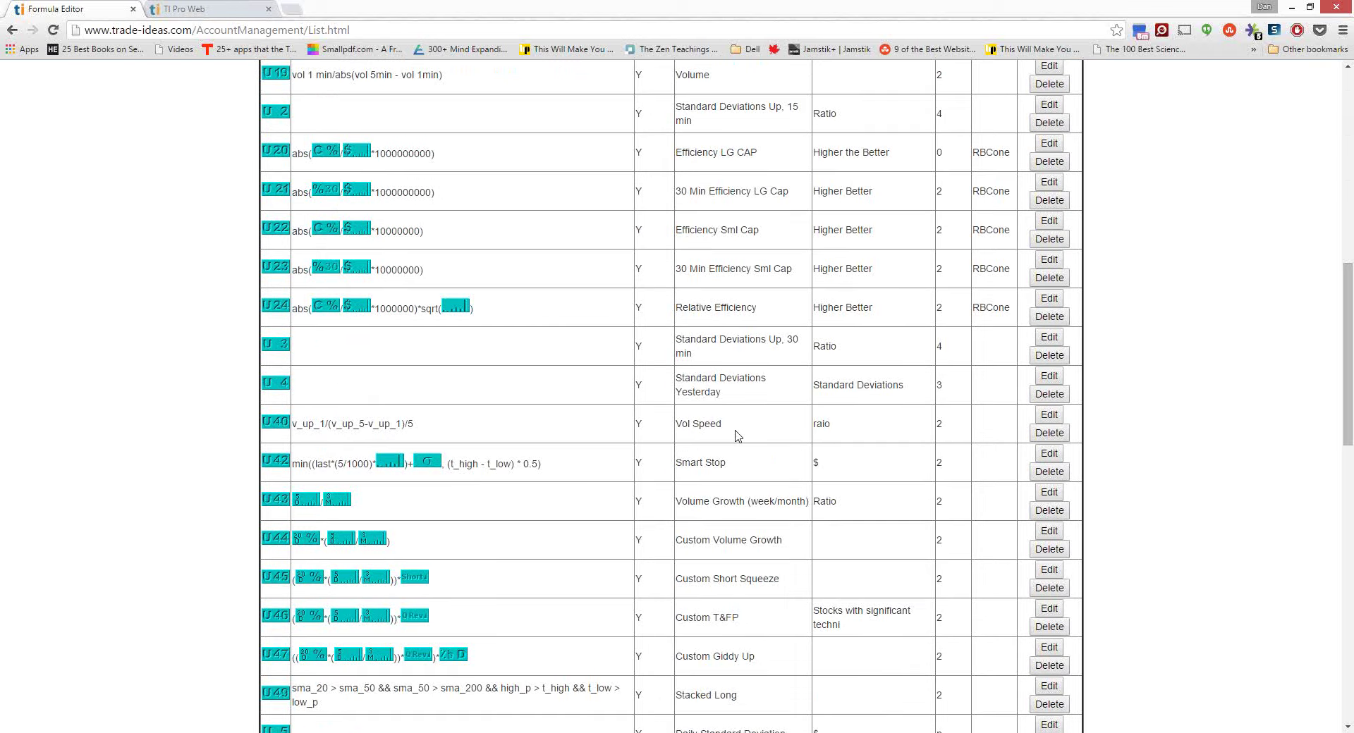
pyautogui.scroll(-2, 1332, 301)
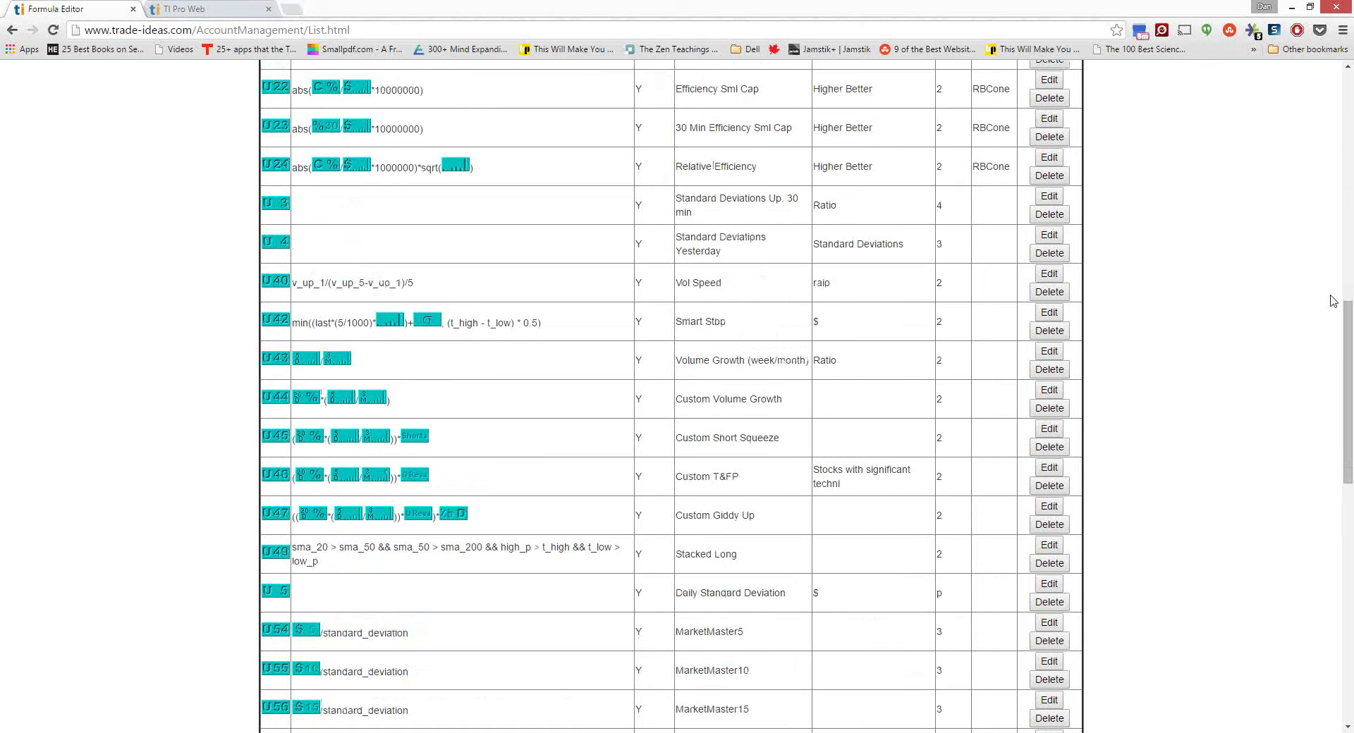
pyautogui.scroll(-4, 1332, 301)
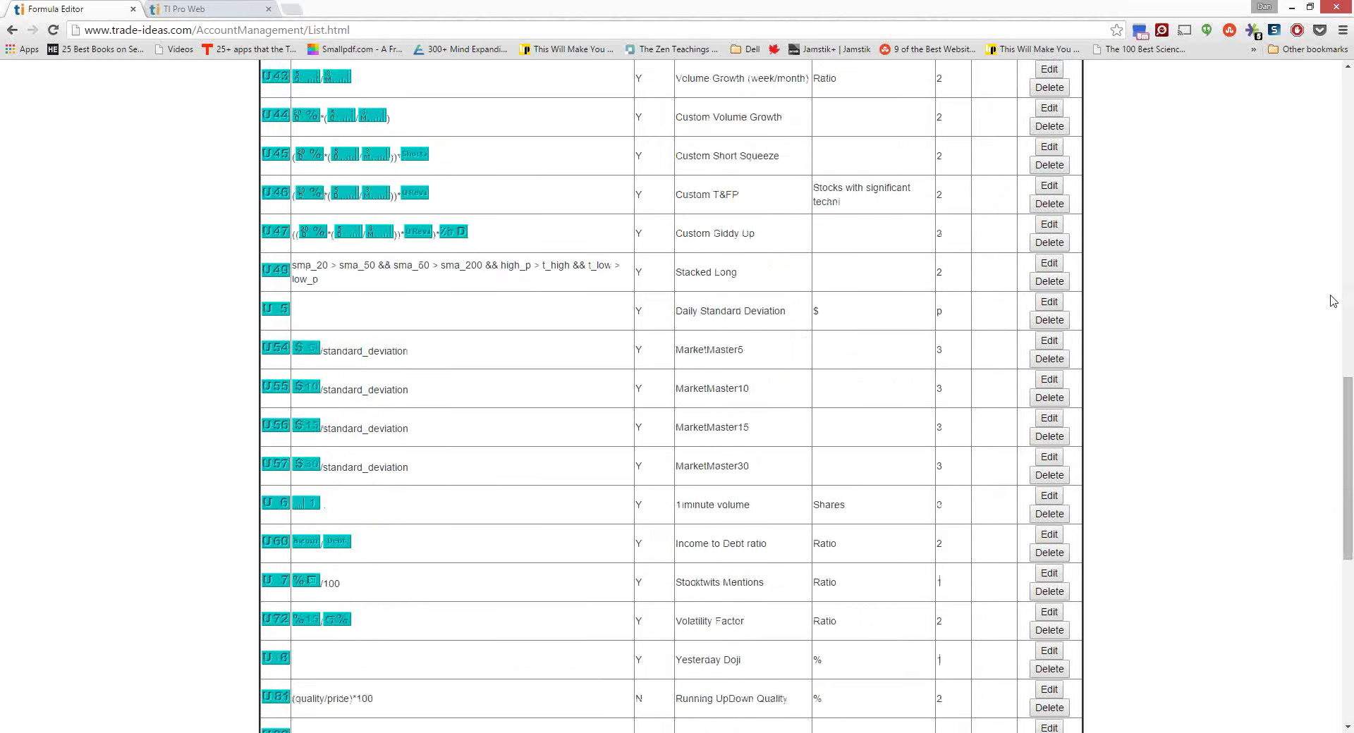
pyautogui.scroll(1, 1333, 301)
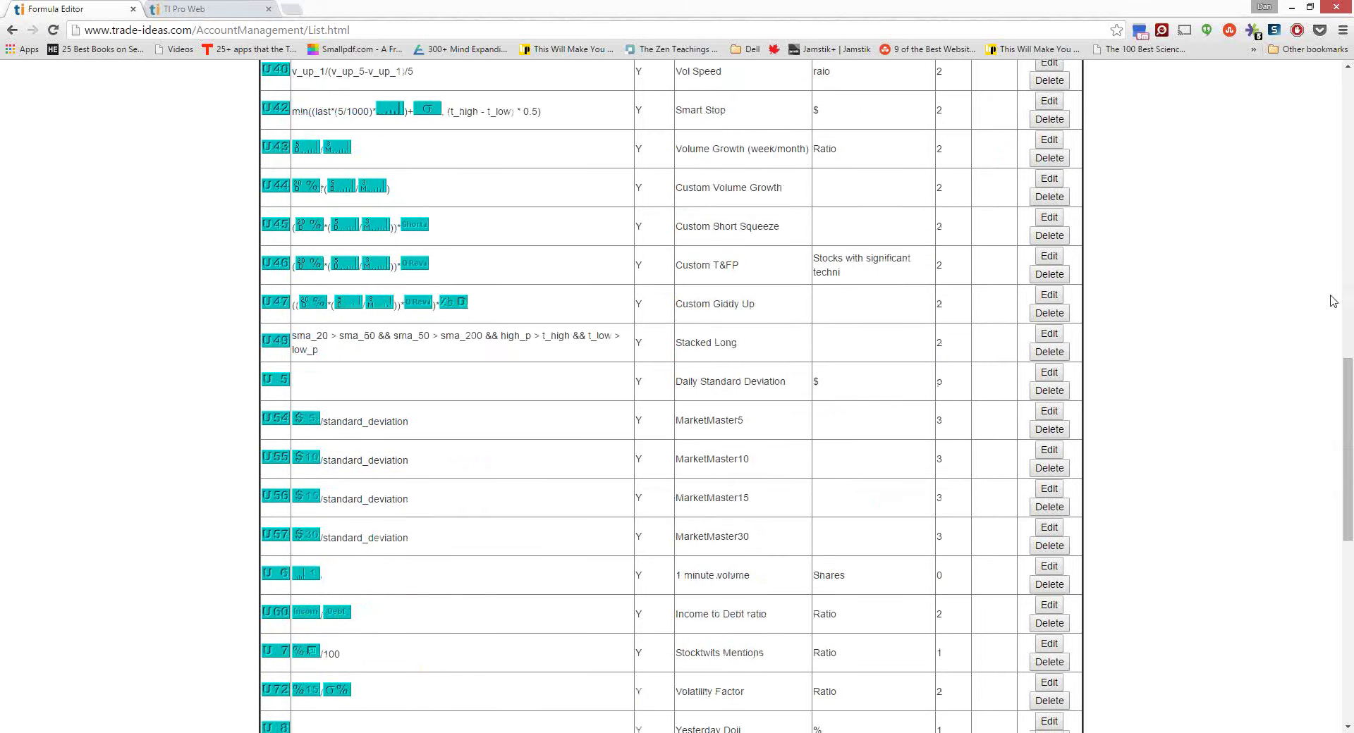
pyautogui.press('Home')
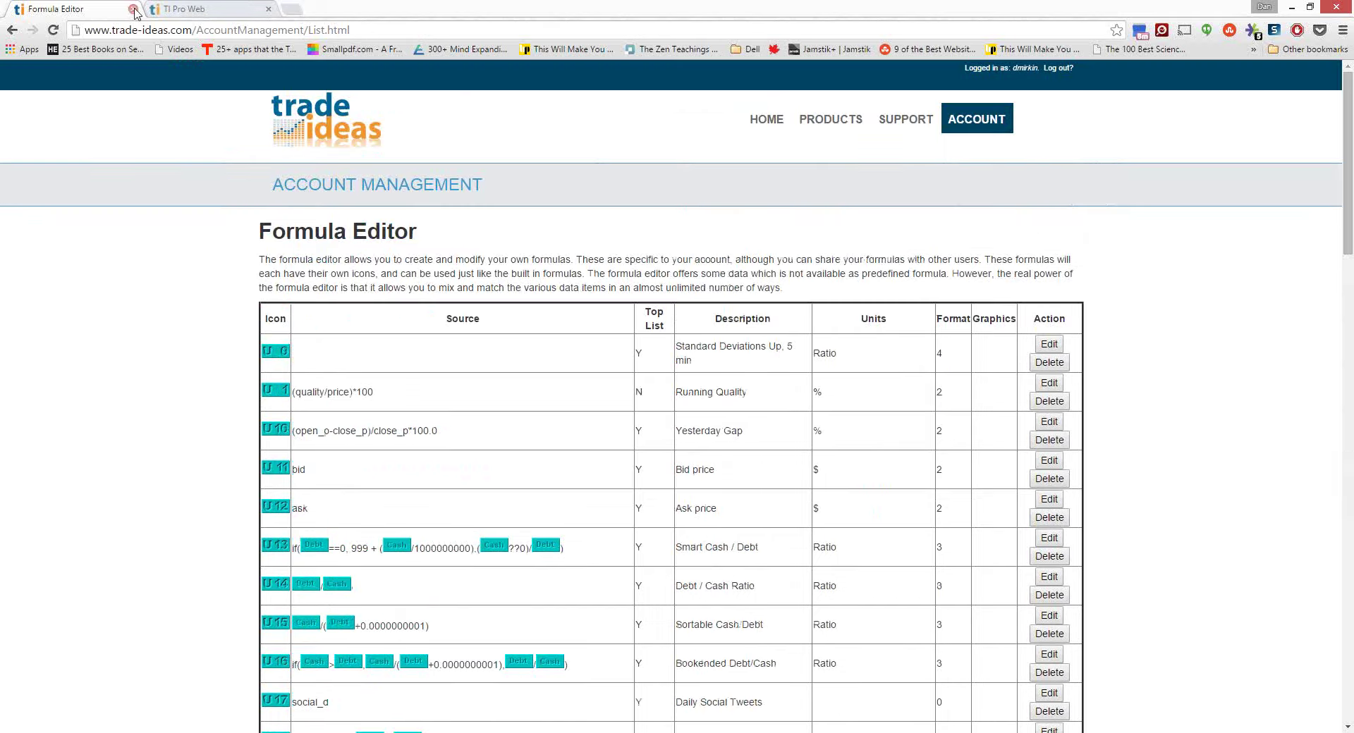
pyautogui.click(134, 9)
# Close Chrome and link both charts to the open BLDR strategy trade.
pyautogui.click(132, 9)
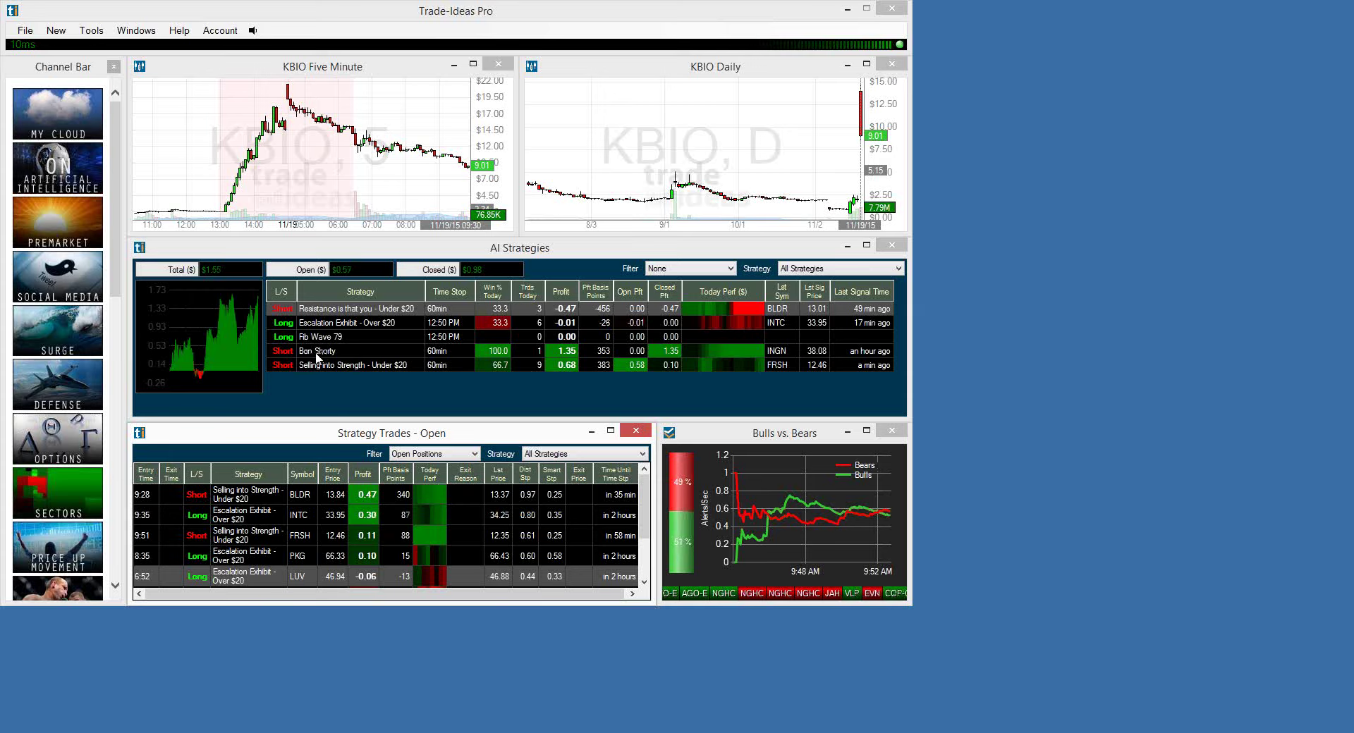
pyautogui.click(364, 497)
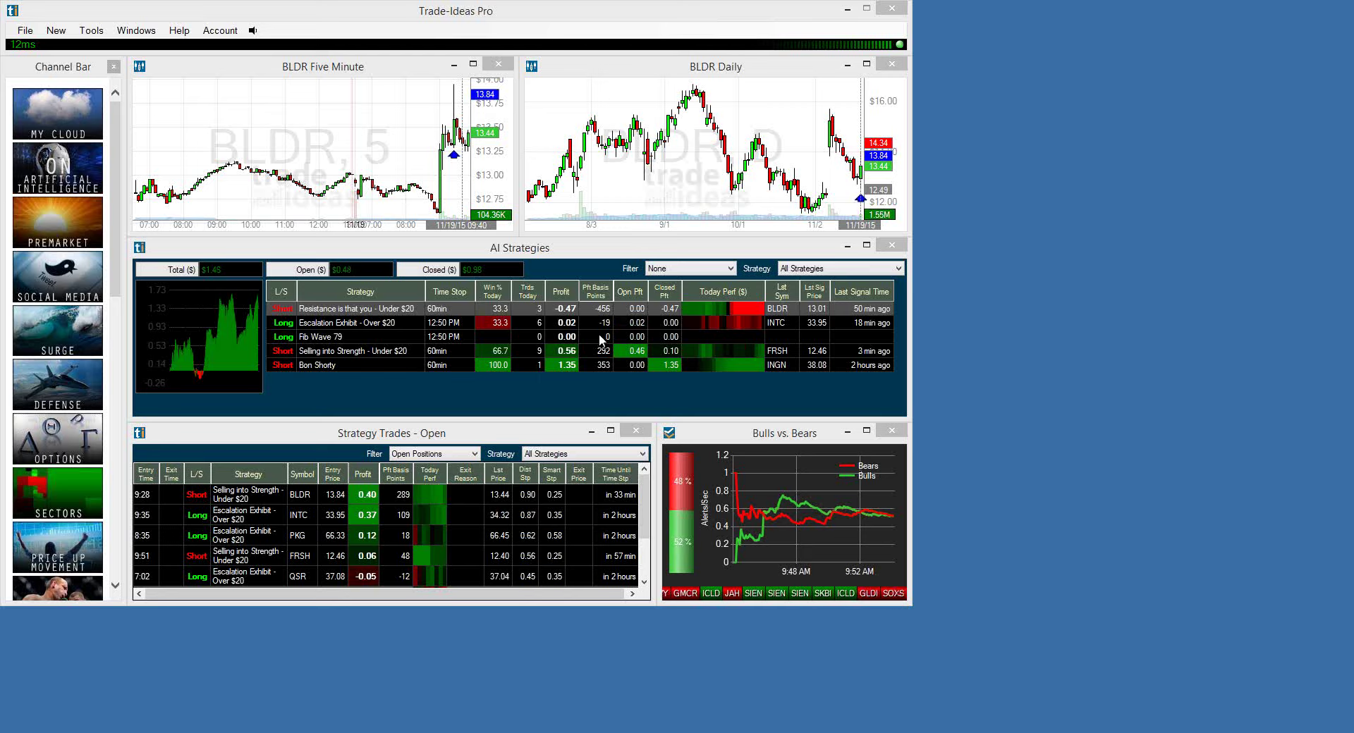
# Select BLDR, then INTC in Strategy Trades - Open so both linked charts show INTC.
pyautogui.click(374, 497)
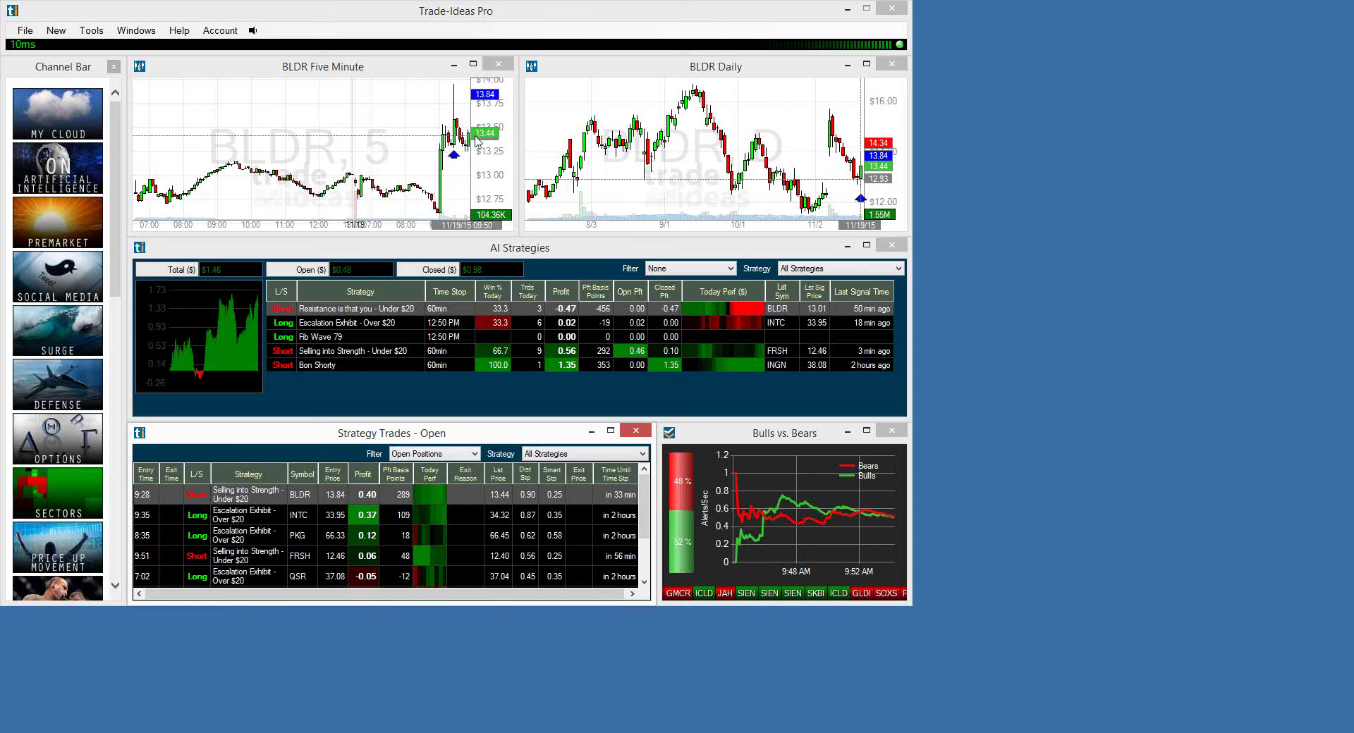
pyautogui.click(308, 514)
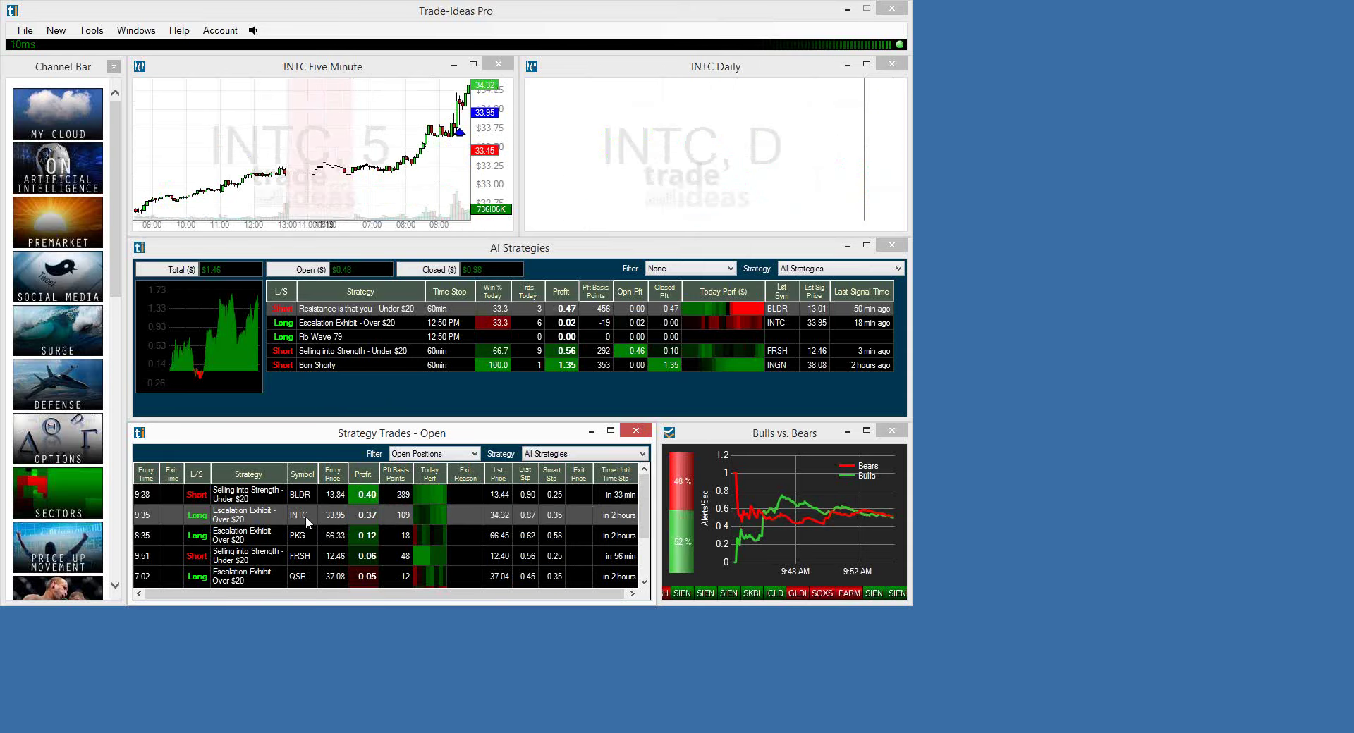